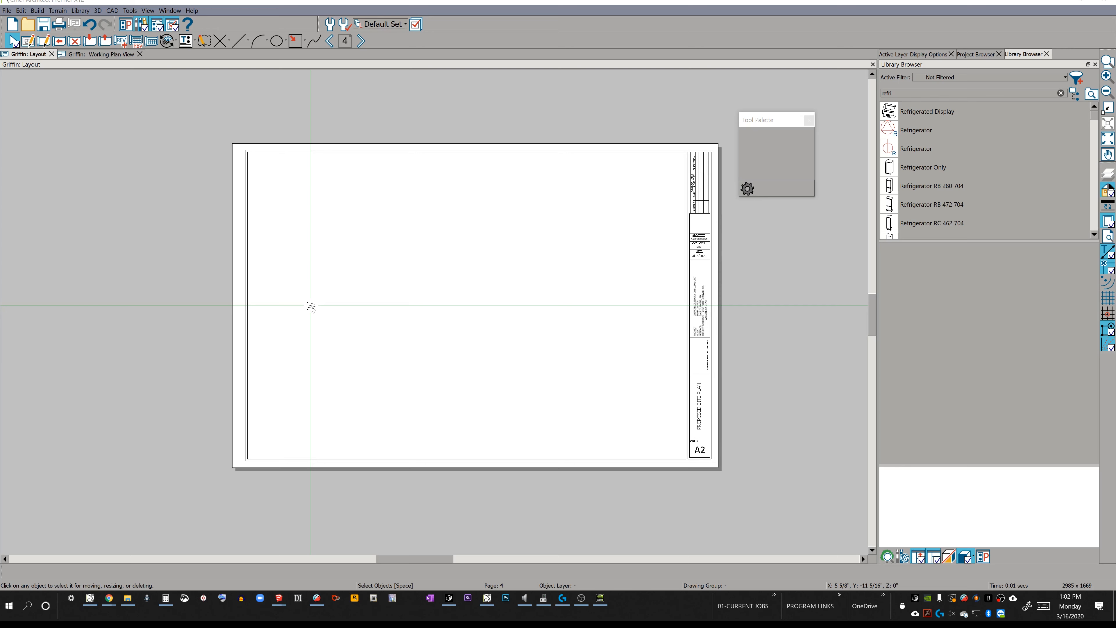
Look through the layout pages, including the elevations template, project overview sheet and proposed floor plan sheet A3
{"action": "left_click", "coordinate": [329, 41]}
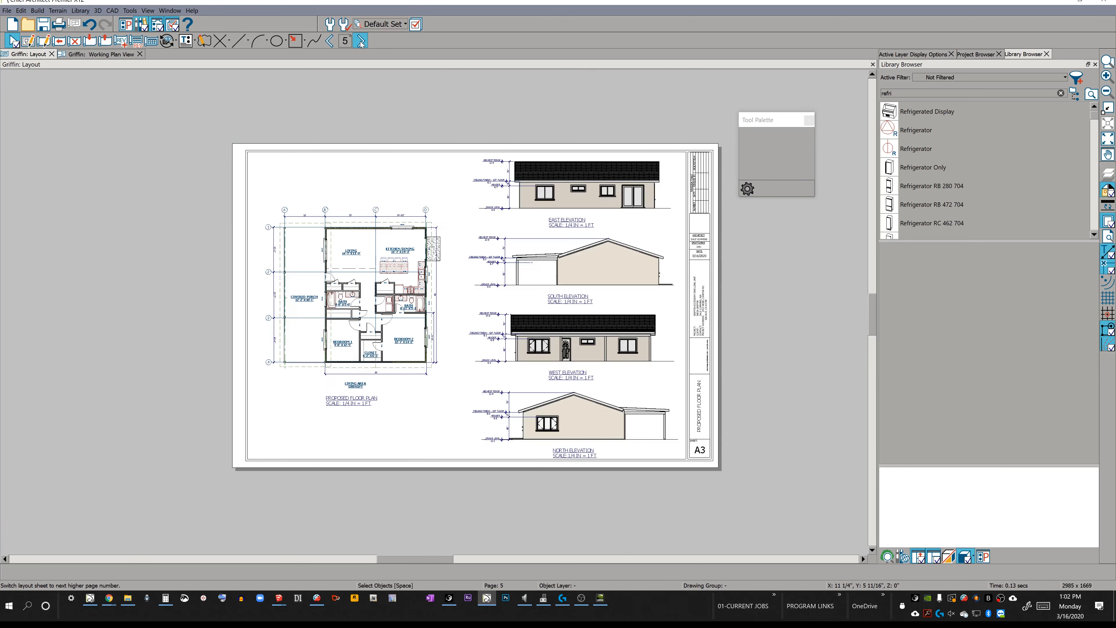
{"action": "left_click", "coordinate": [331, 41]}
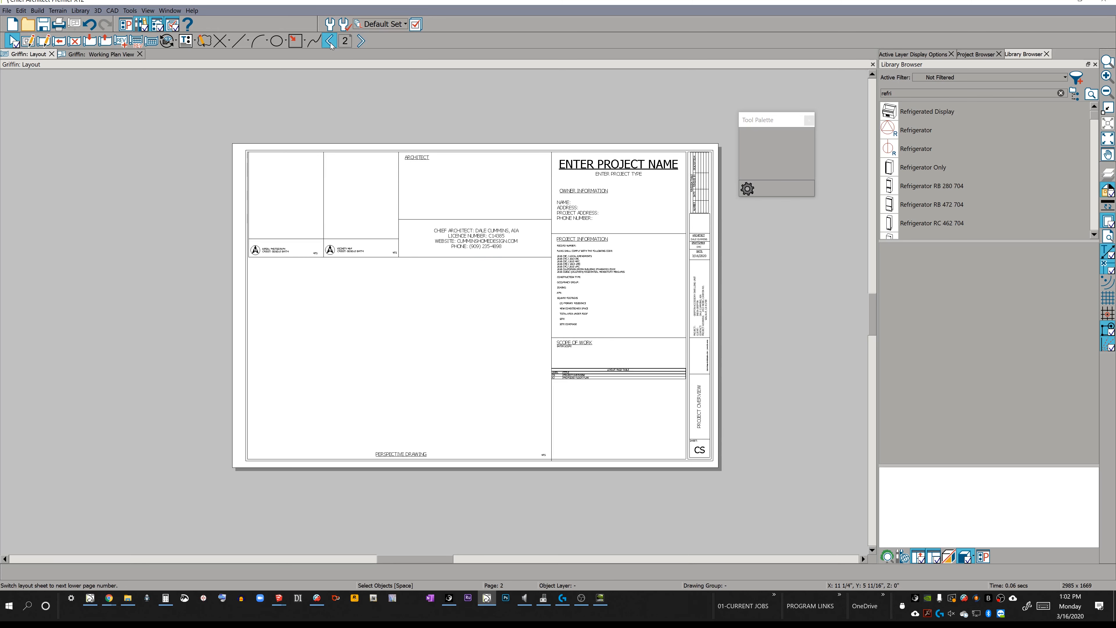
{"action": "left_click", "coordinate": [331, 43]}
{"action": "left_click", "coordinate": [360, 42]}
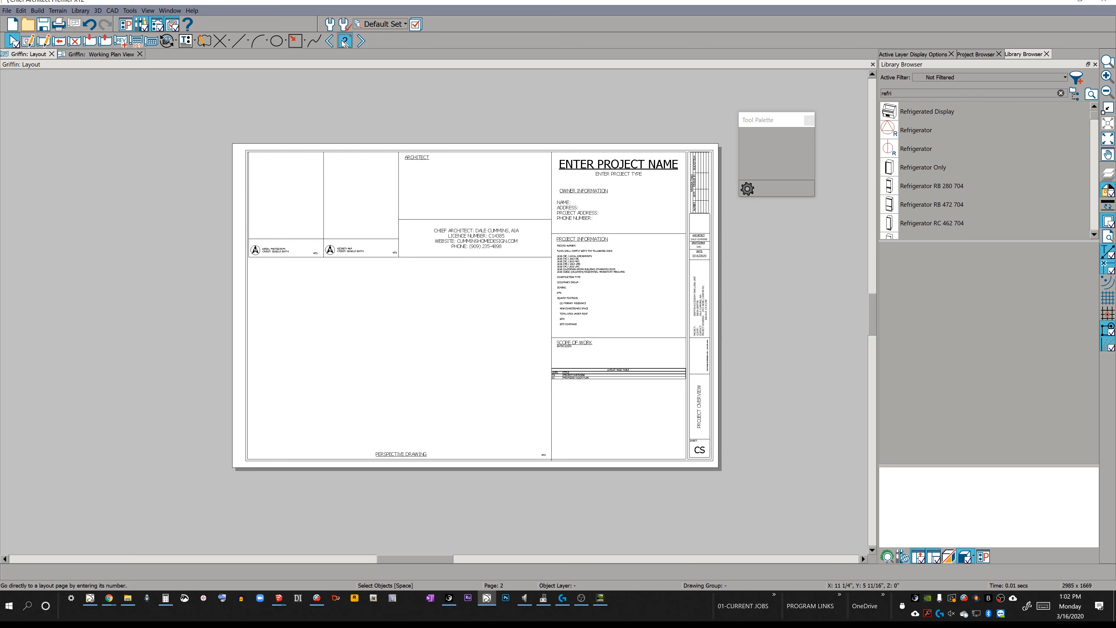
{"action": "left_click", "coordinate": [334, 42]}
{"action": "left_click", "coordinate": [336, 42]}
{"action": "left_click", "coordinate": [361, 42]}
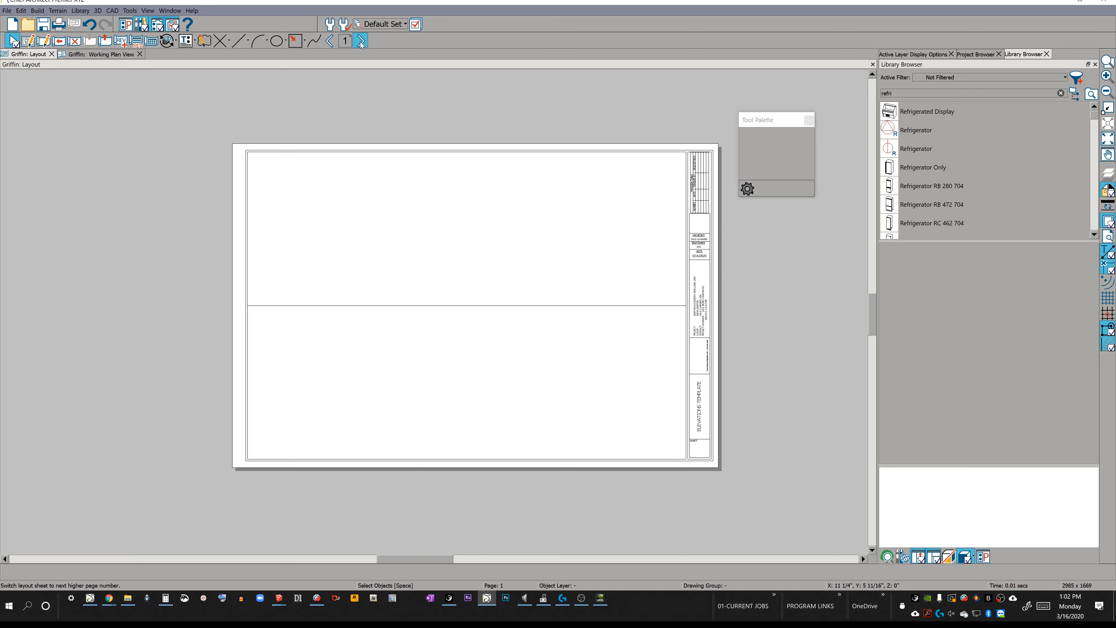
{"action": "left_click", "coordinate": [360, 42]}
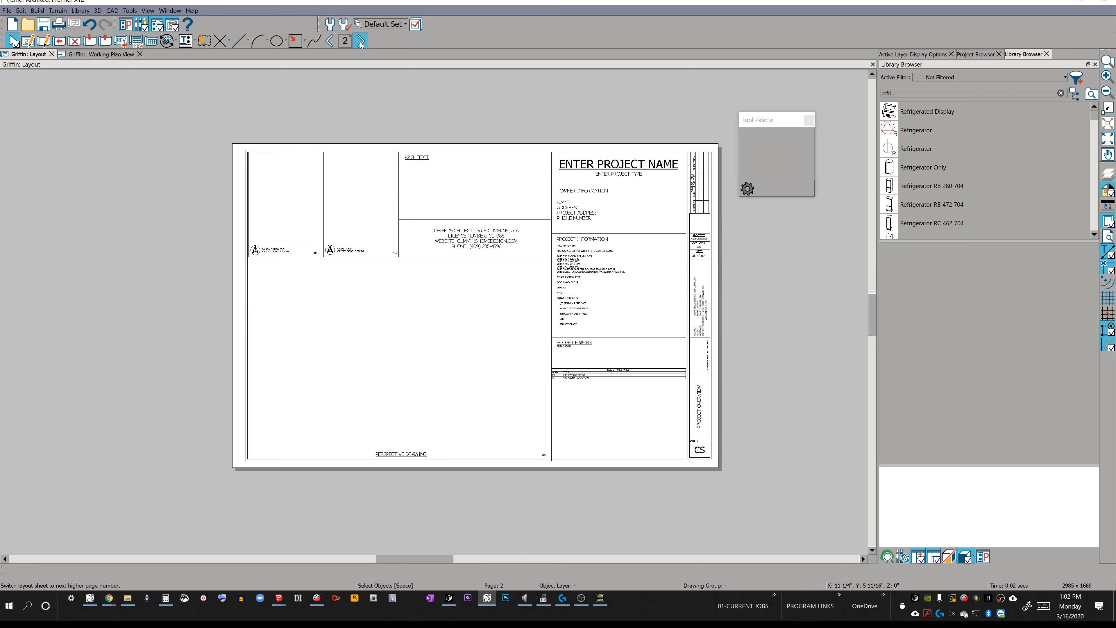
{"action": "left_click", "coordinate": [361, 42]}
{"action": "left_click", "coordinate": [360, 42]}
{"action": "left_click", "coordinate": [361, 41]}
{"action": "left_click", "coordinate": [329, 41]}
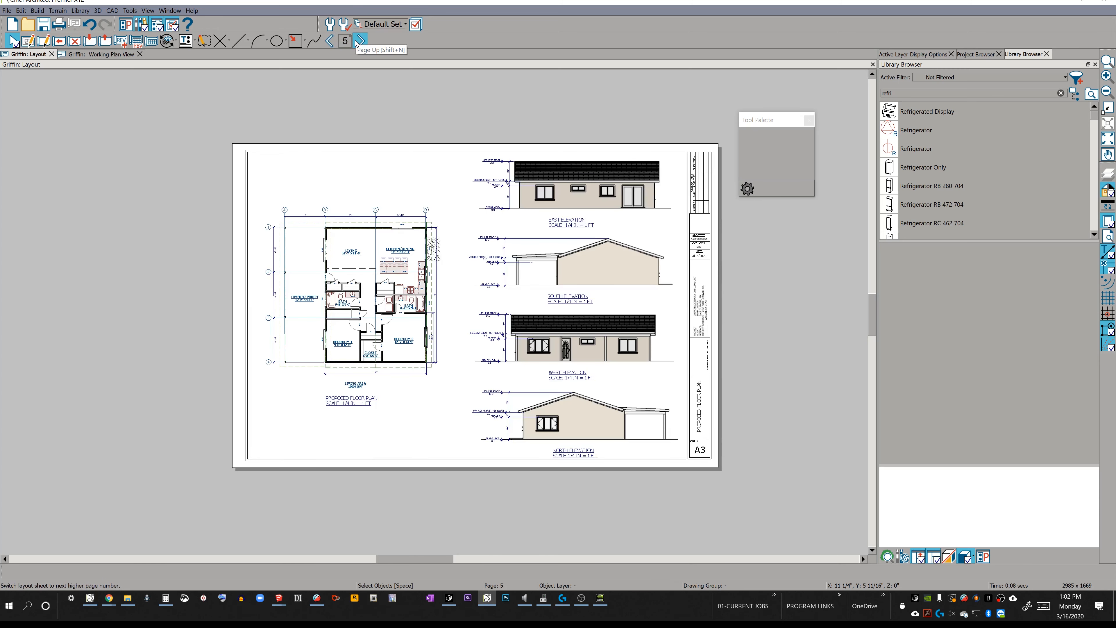
{"action": "left_click", "coordinate": [361, 42]}
{"action": "left_click", "coordinate": [361, 42]}
{"action": "left_click", "coordinate": [360, 41]}
{"action": "left_click", "coordinate": [330, 41]}
{"action": "left_click", "coordinate": [329, 42]}
{"action": "left_click", "coordinate": [329, 42]}
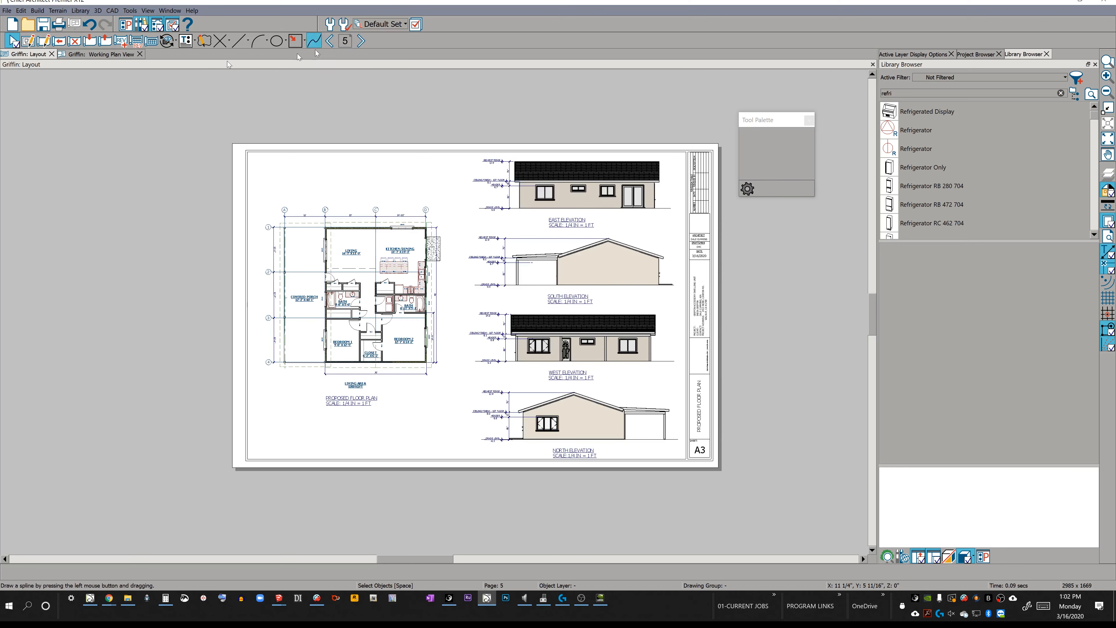
Examine the plan in the framing floor, framing roof and electrical plan views, and return to Working Plan View
{"action": "left_click", "coordinate": [114, 54]}
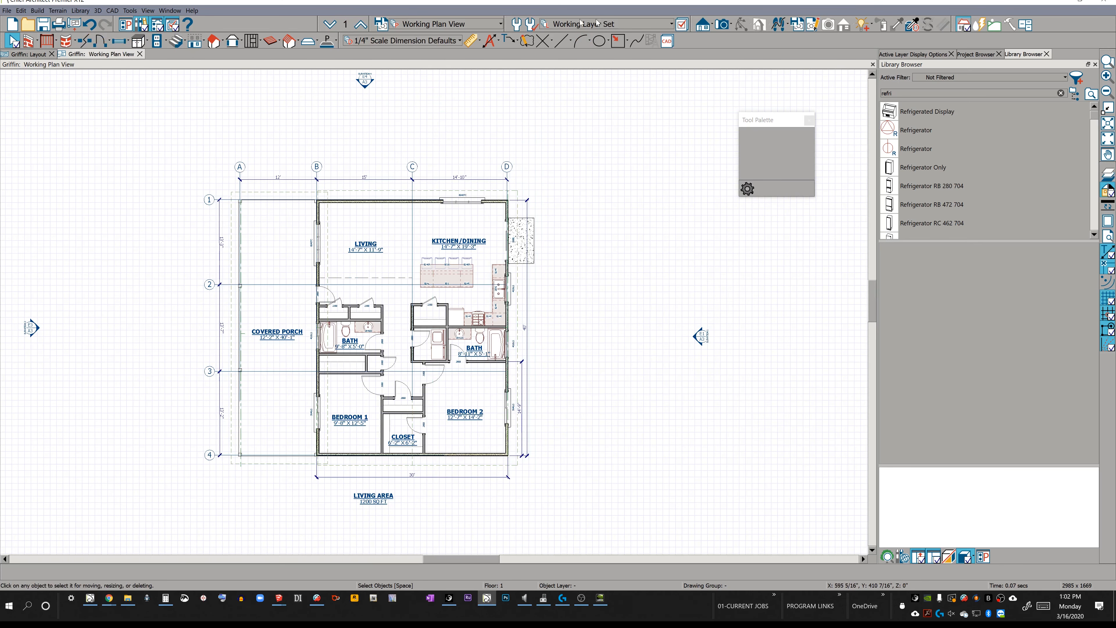
{"action": "left_click", "coordinate": [446, 26]}
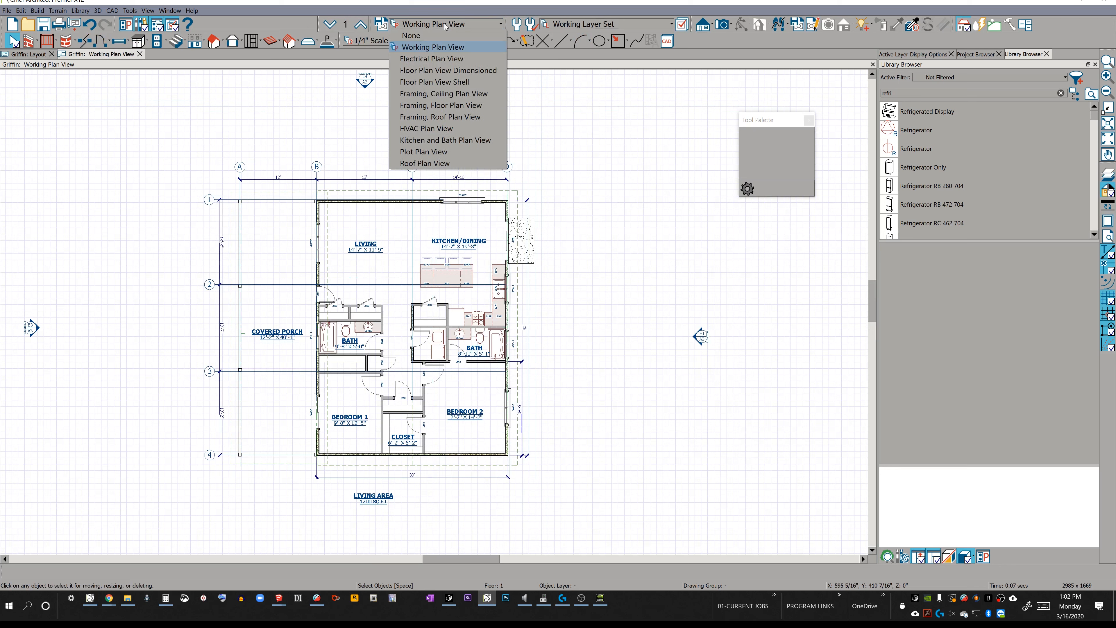
{"action": "left_click", "coordinate": [455, 105]}
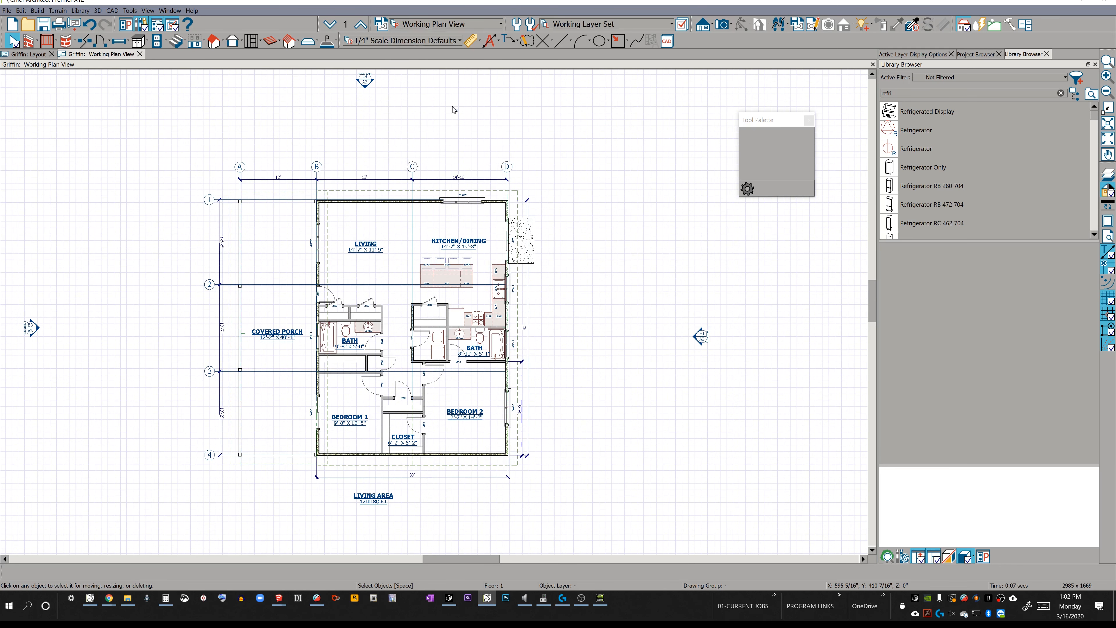
{"action": "left_click", "coordinate": [454, 25]}
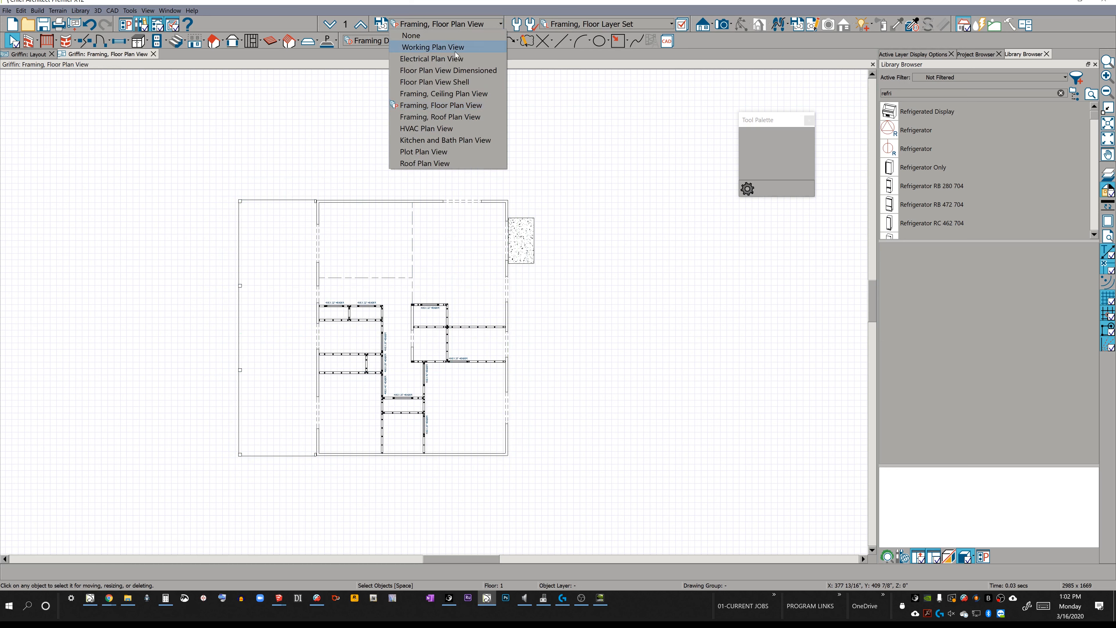
{"action": "left_click", "coordinate": [437, 116]}
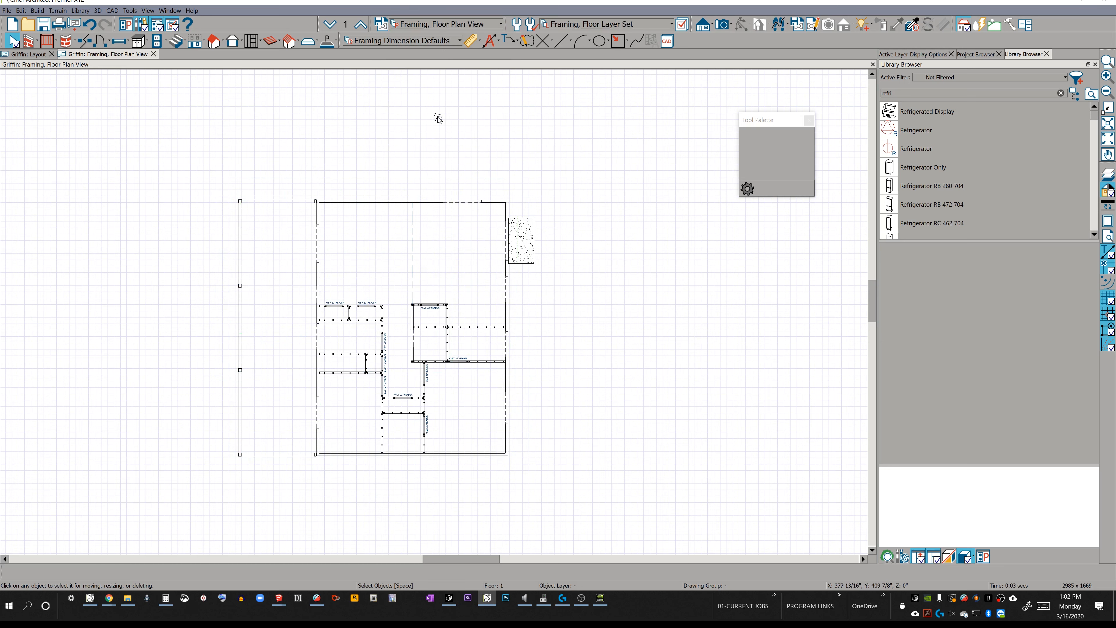
{"action": "left_click", "coordinate": [445, 26]}
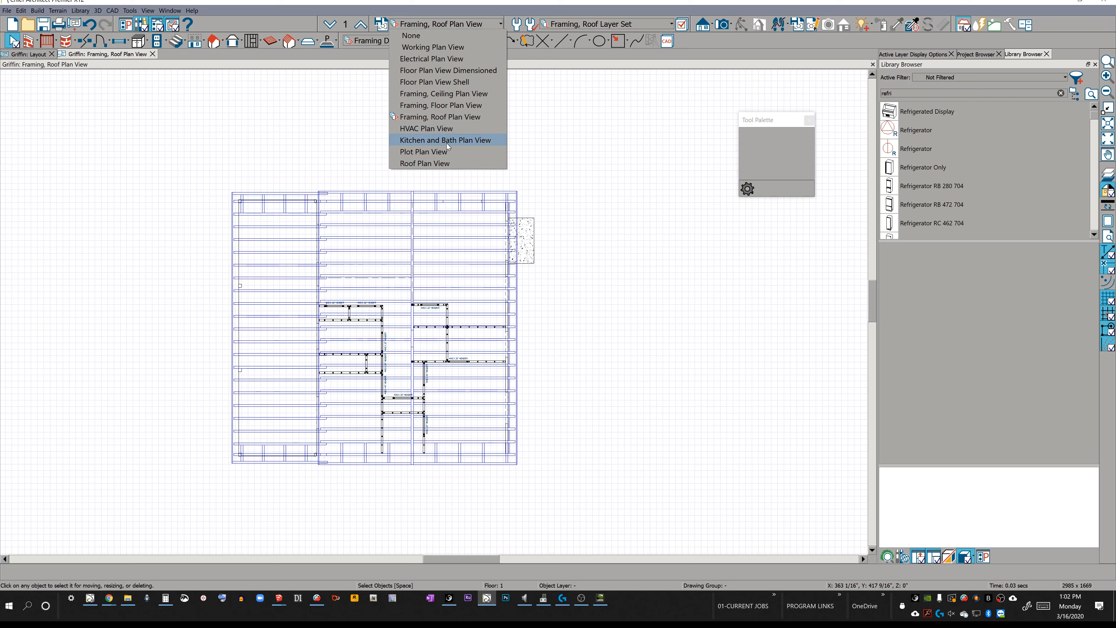
{"action": "left_click", "coordinate": [434, 128]}
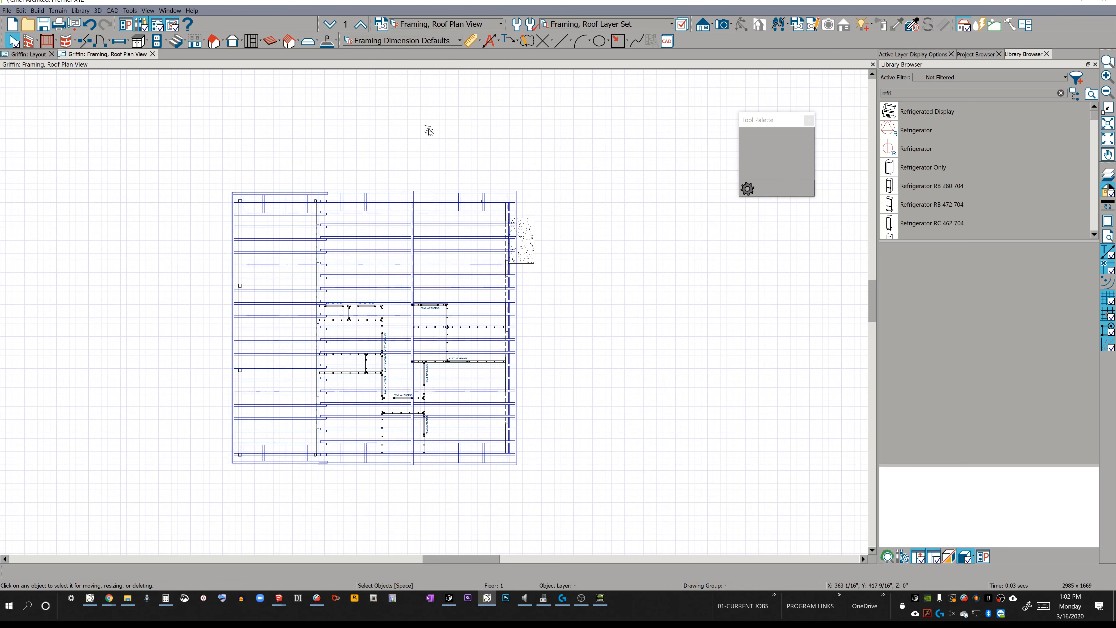
{"action": "left_click", "coordinate": [442, 26]}
{"action": "left_click", "coordinate": [443, 61]}
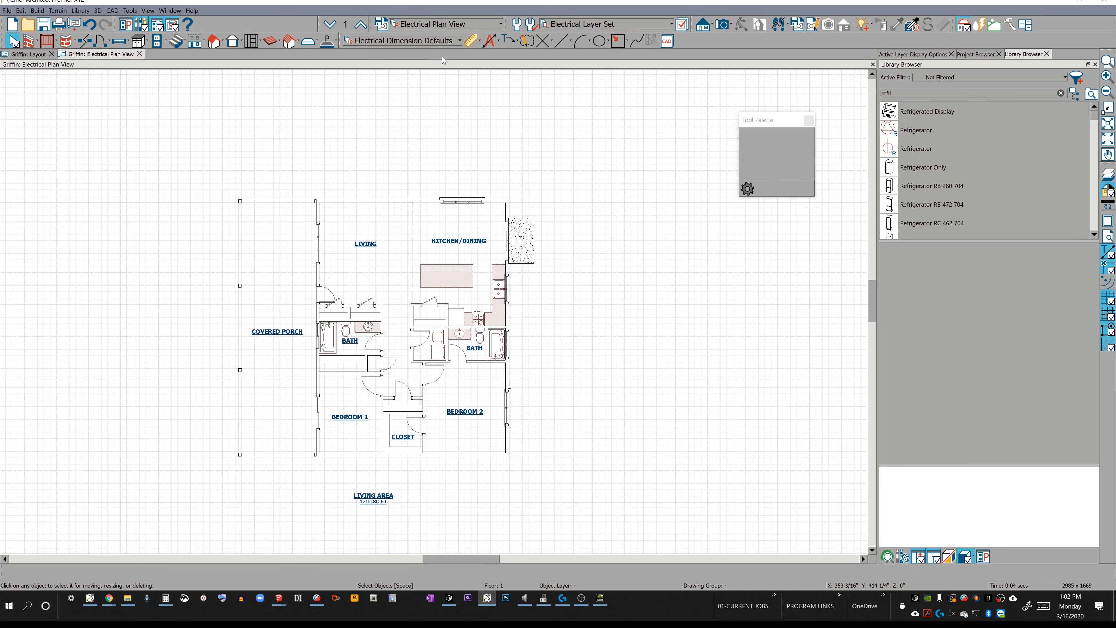
{"action": "left_click", "coordinate": [446, 26]}
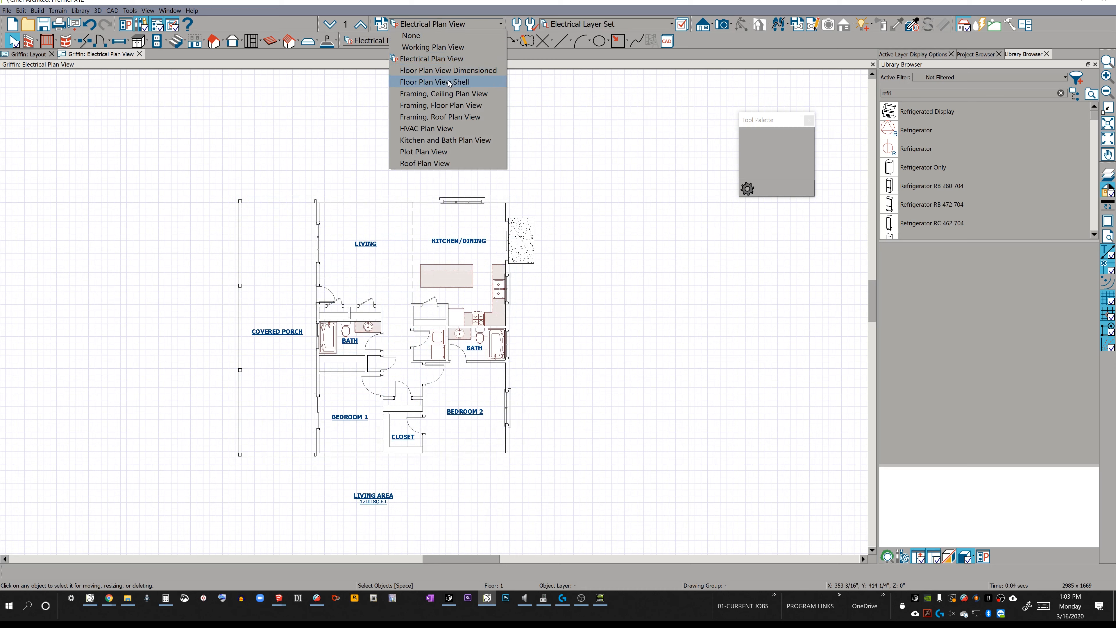
{"action": "left_click", "coordinate": [439, 47]}
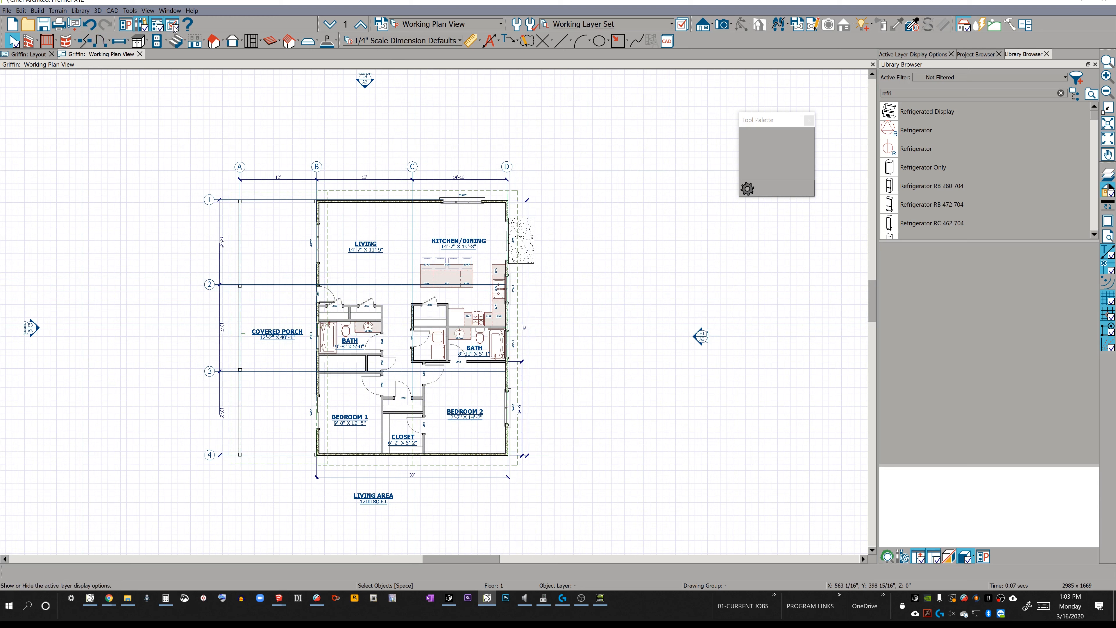
Switch the toolbar configuration to MODELING TOOLBAR
{"action": "right_click", "coordinate": [876, 46]}
{"action": "mouse_move", "coordinate": [897, 106]}
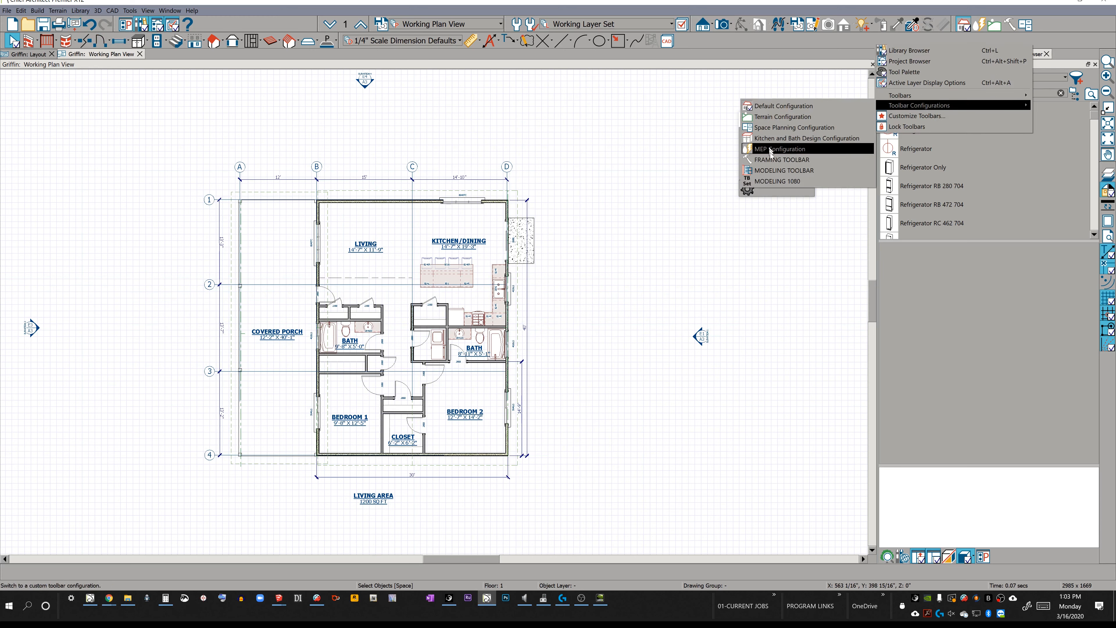
{"action": "left_click", "coordinate": [782, 170]}
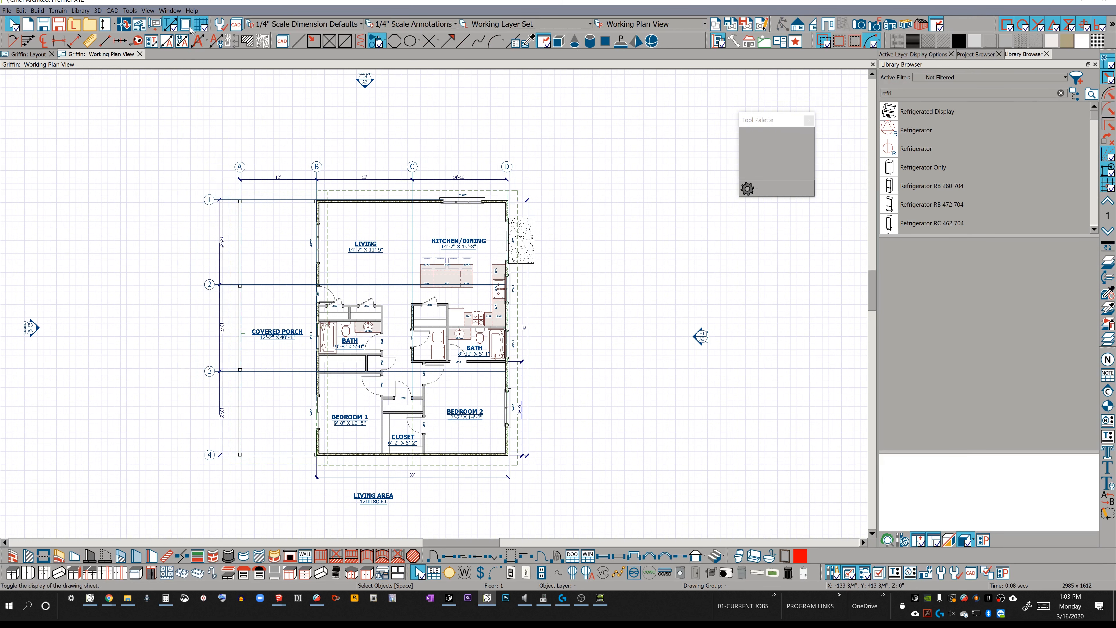
Create a new CAD detail named WINDOW SCHEDULE and hide the grid in it
{"action": "left_click", "coordinate": [139, 26]}
{"action": "left_click", "coordinate": [466, 186]}
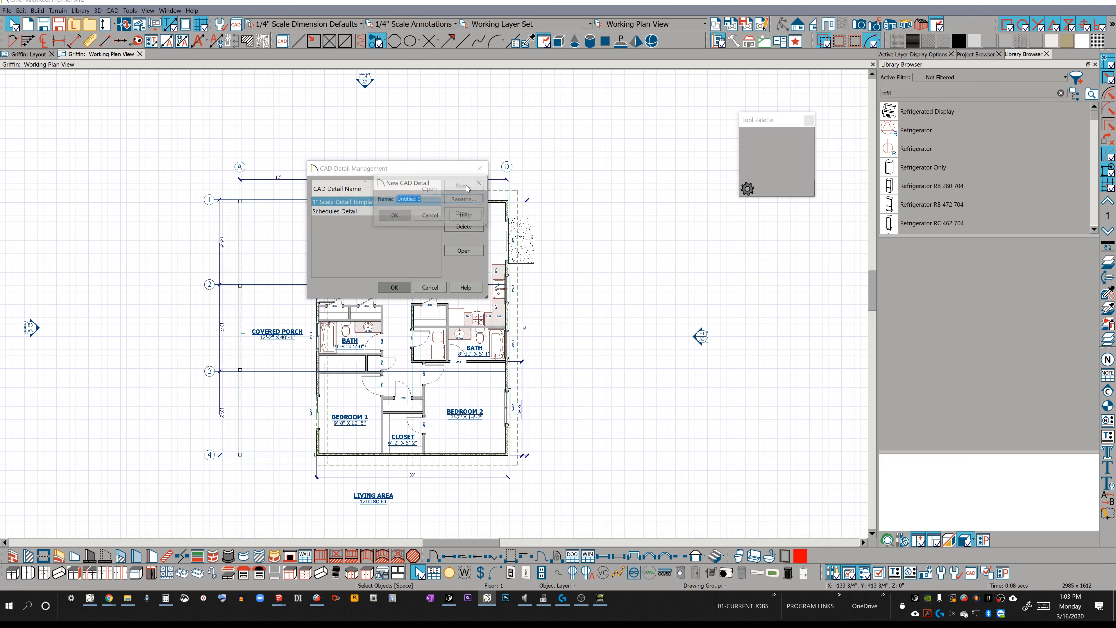
{"action": "type", "text": "w"}
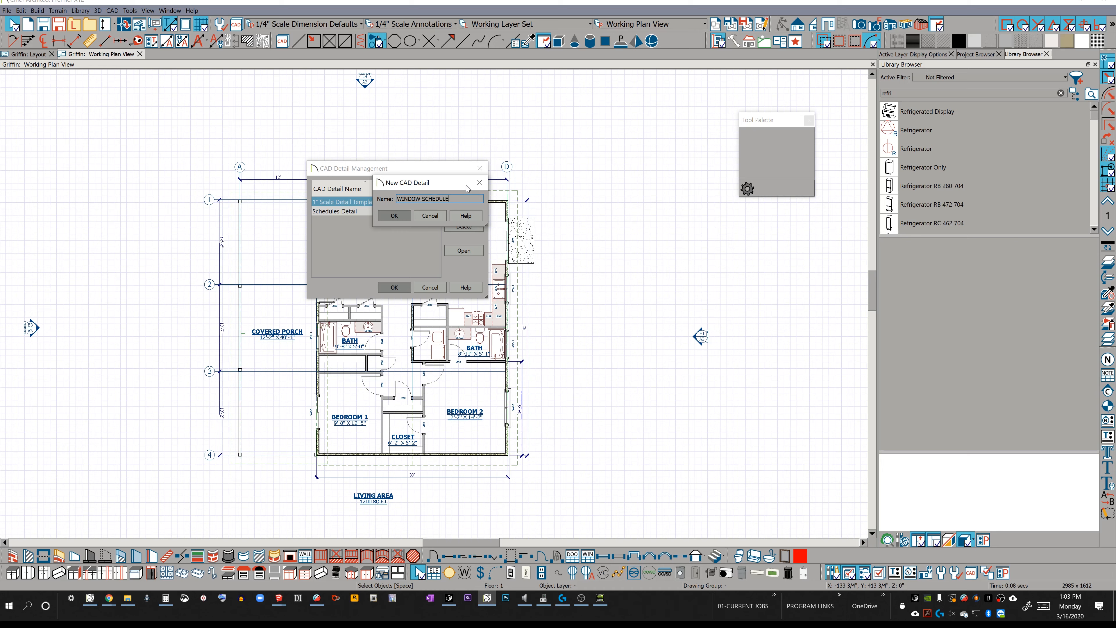
{"action": "type", "text": "INDOW SCHEDULE"}
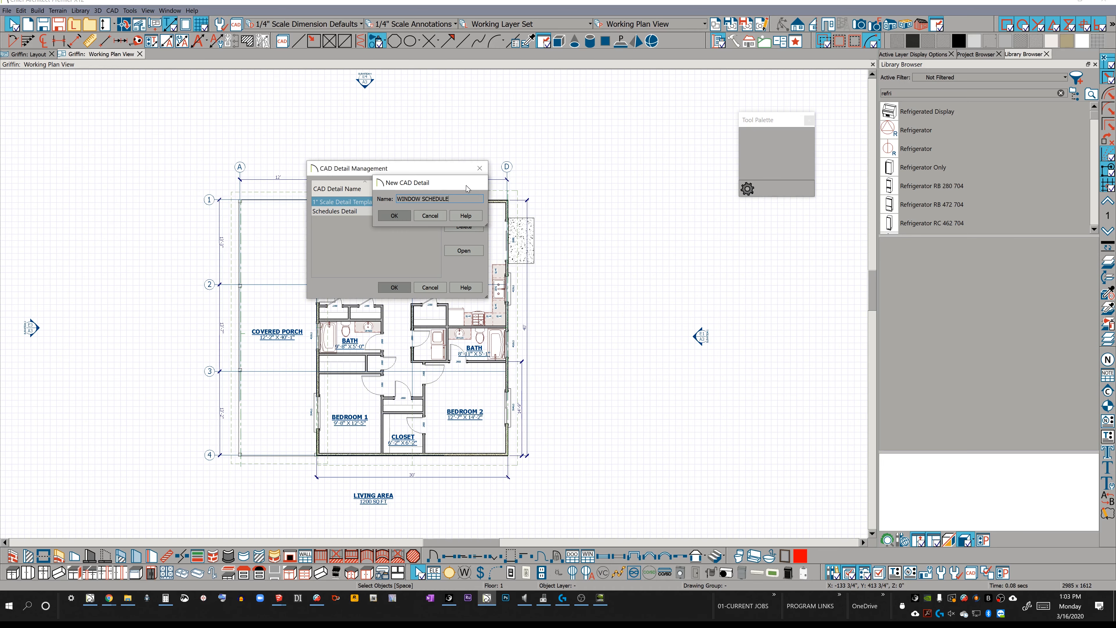
{"action": "key", "text": "Return"}
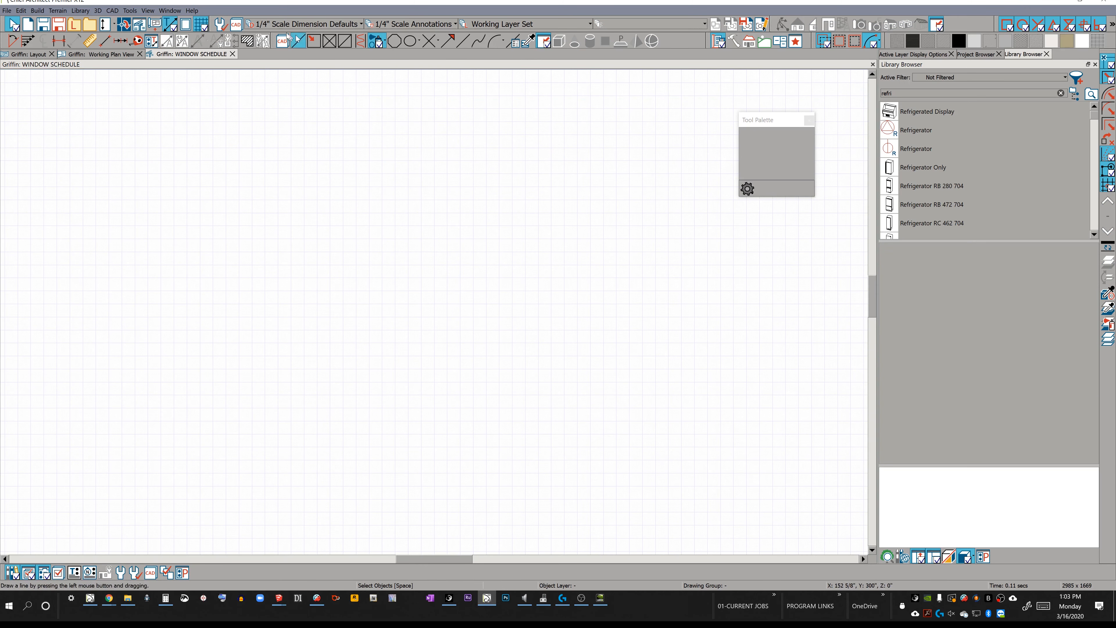
{"action": "left_click", "coordinate": [201, 24]}
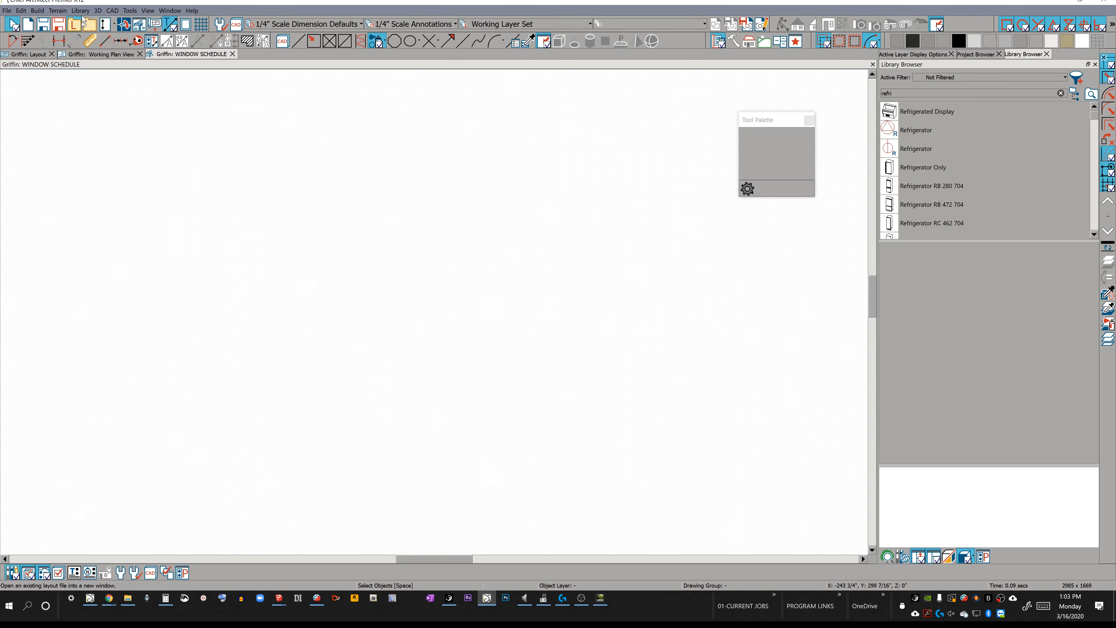
Place a window schedule in the WINDOW SCHEDULE detail and create a CAD detail from that view
{"action": "left_click", "coordinate": [146, 10]}
{"action": "mouse_move", "coordinate": [130, 11]}
{"action": "mouse_move", "coordinate": [164, 130]}
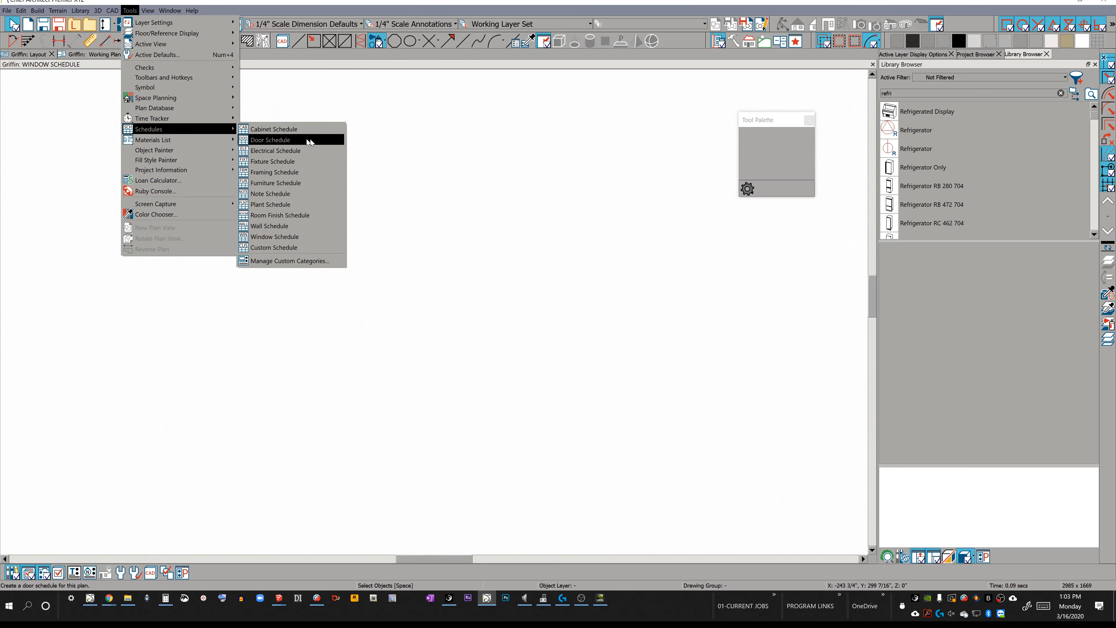
{"action": "left_click", "coordinate": [286, 236]}
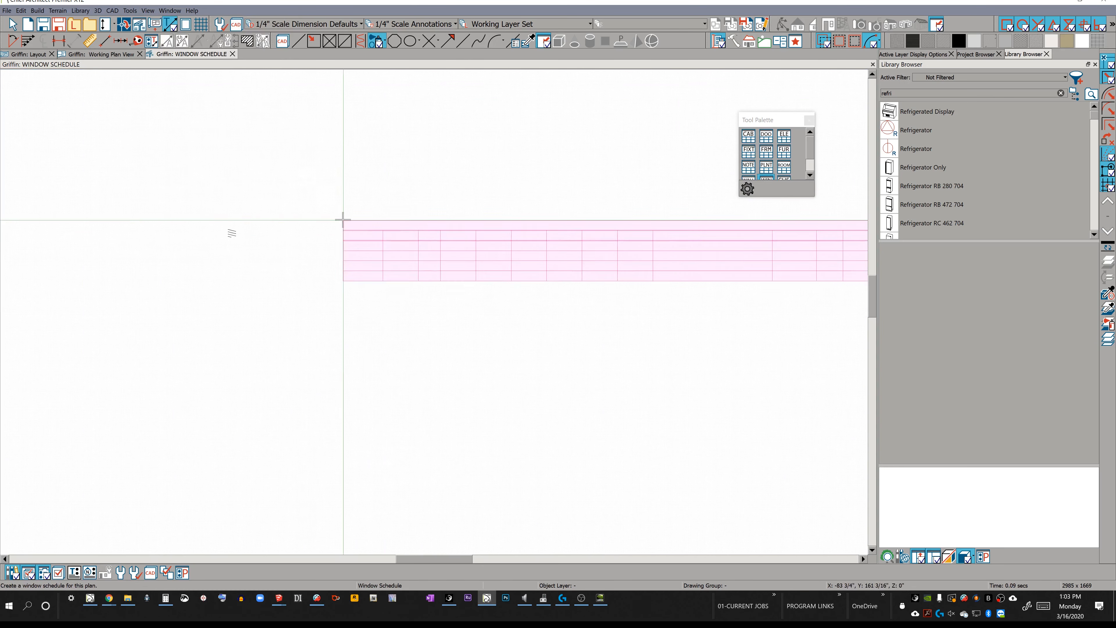
{"action": "left_click", "coordinate": [176, 248]}
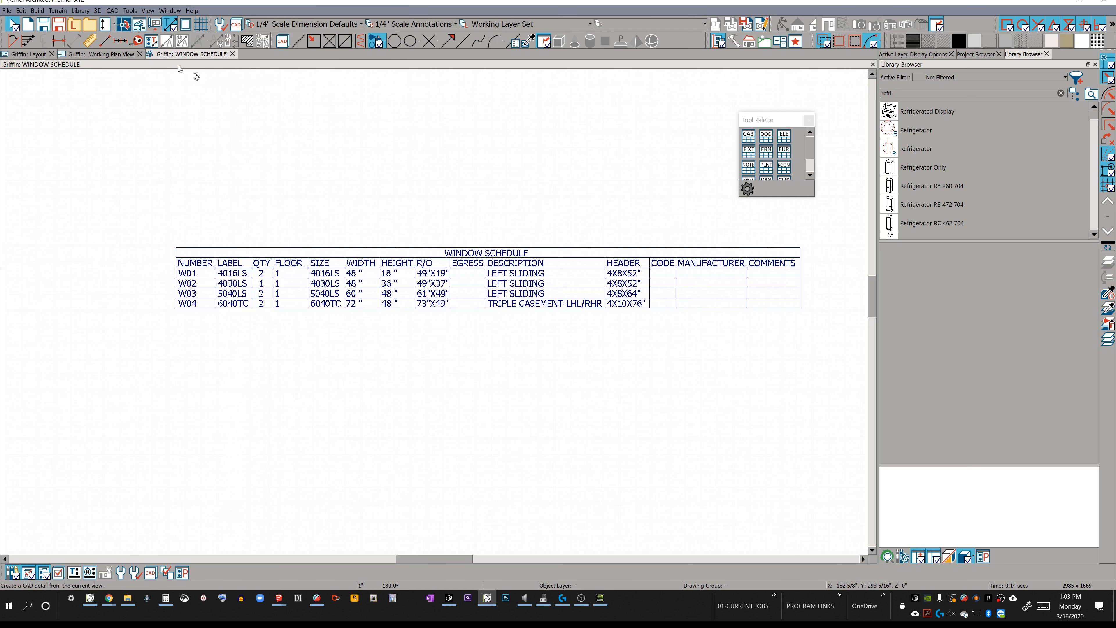
{"action": "left_click", "coordinate": [140, 24]}
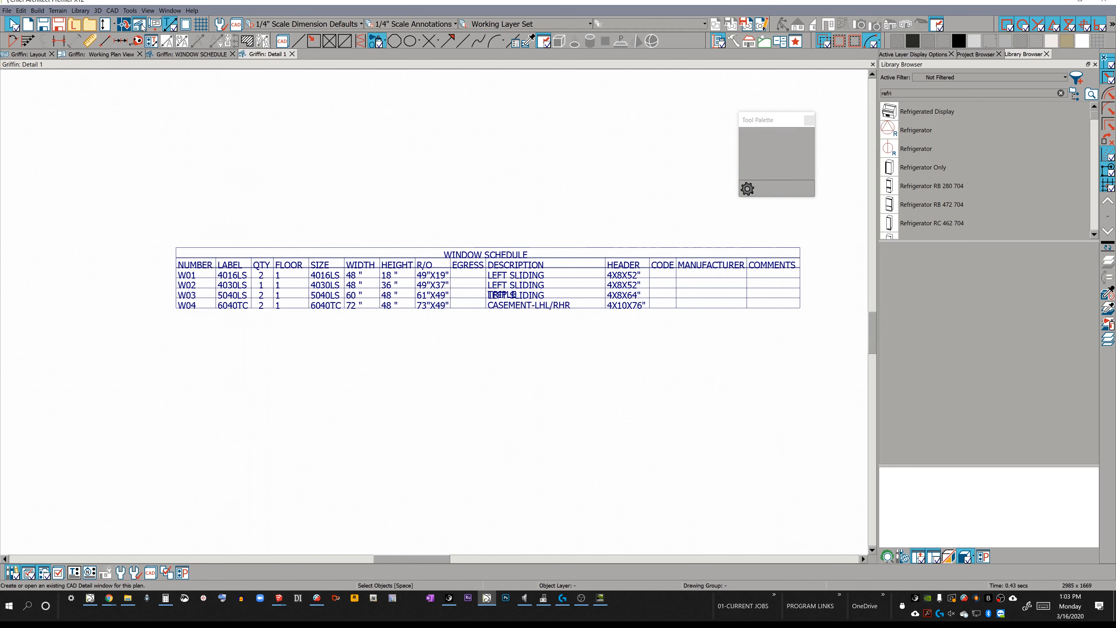
Delete the Schedules Detail from the plan's CAD details in the project structure
{"action": "left_click", "coordinate": [983, 54]}
{"action": "double_click", "coordinate": [914, 124]}
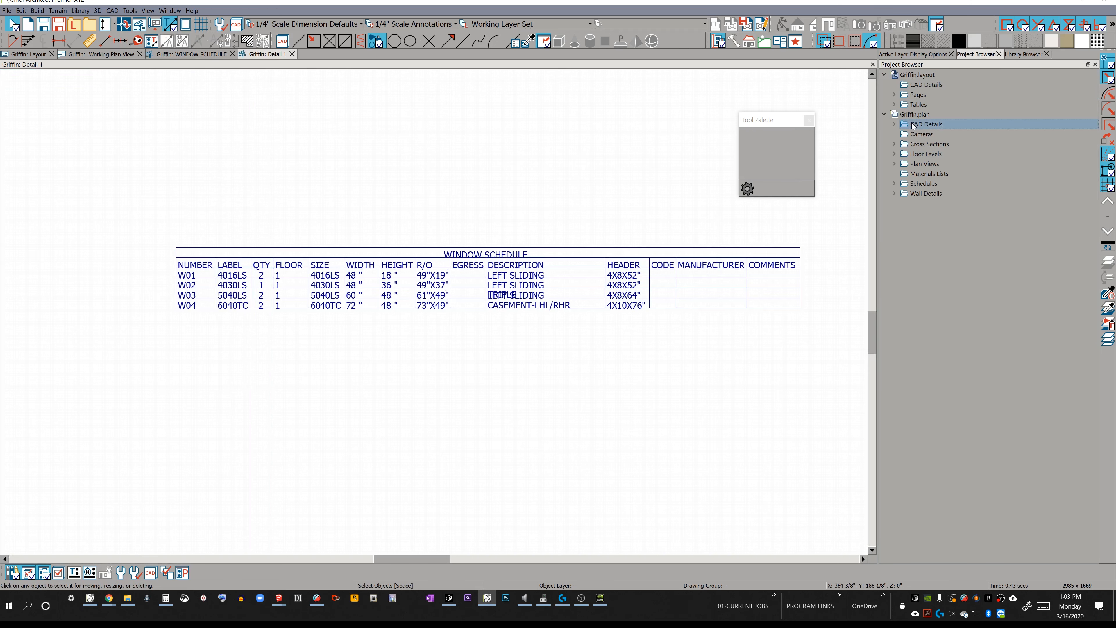
{"action": "right_click", "coordinate": [937, 155]}
{"action": "left_click", "coordinate": [963, 181]}
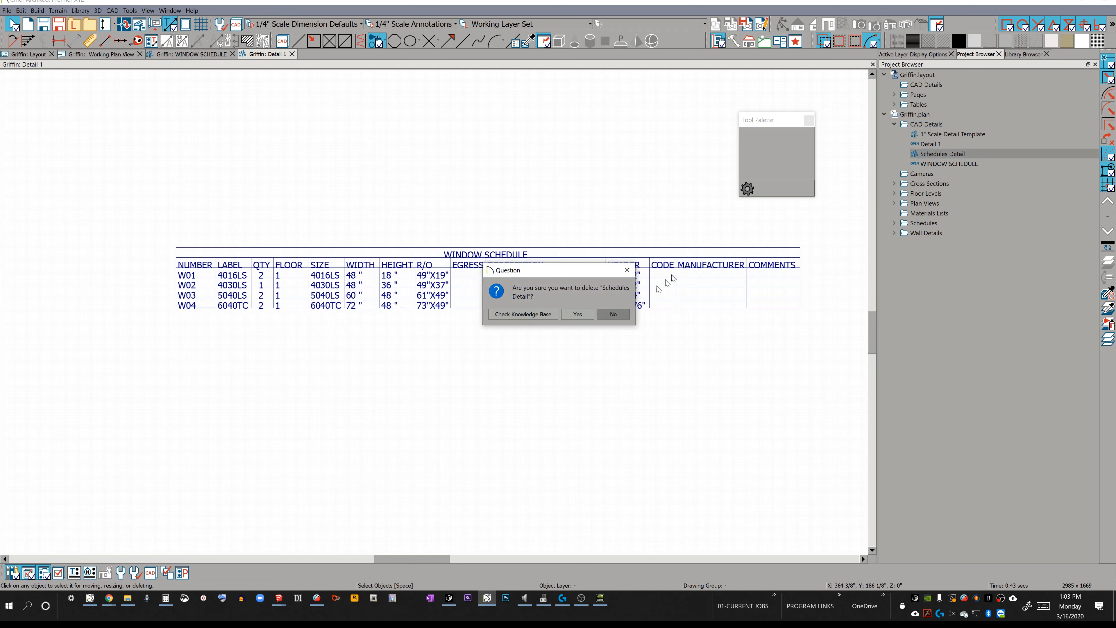
{"action": "left_click", "coordinate": [577, 315]}
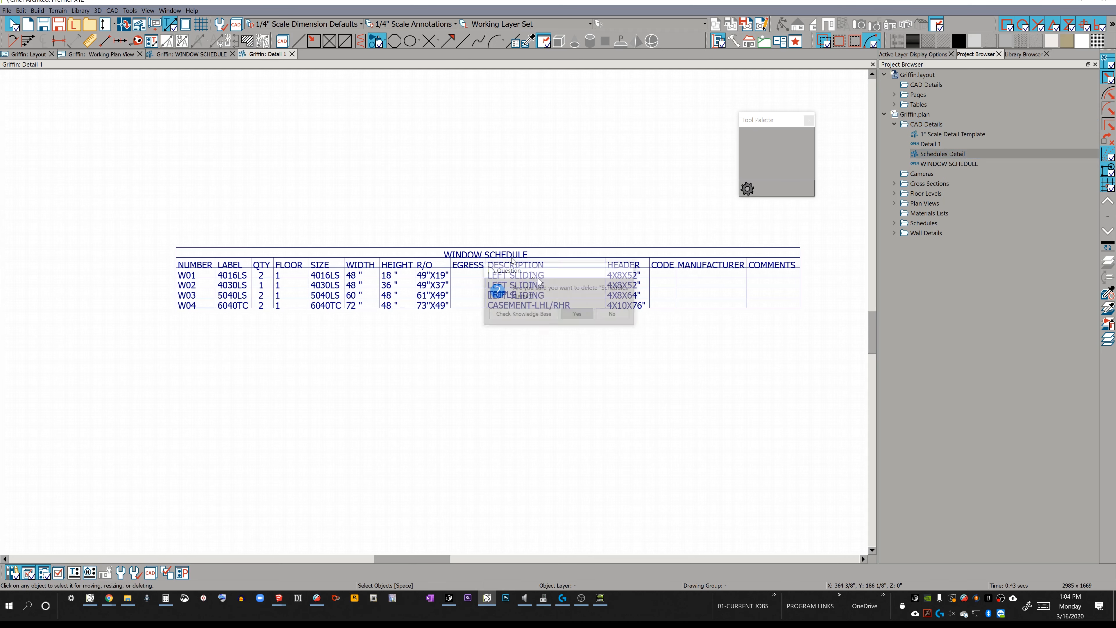
Create a new CAD detail named DOOR SCHEDULE
{"action": "left_click", "coordinate": [129, 10]}
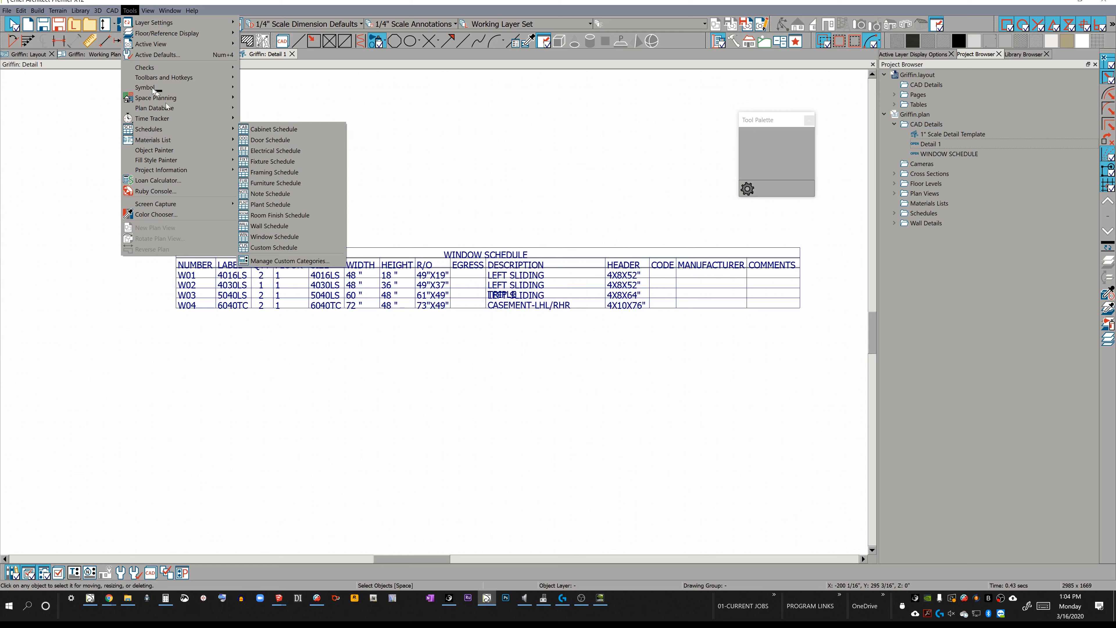
{"action": "left_click", "coordinate": [81, 9]}
{"action": "left_click", "coordinate": [138, 25]}
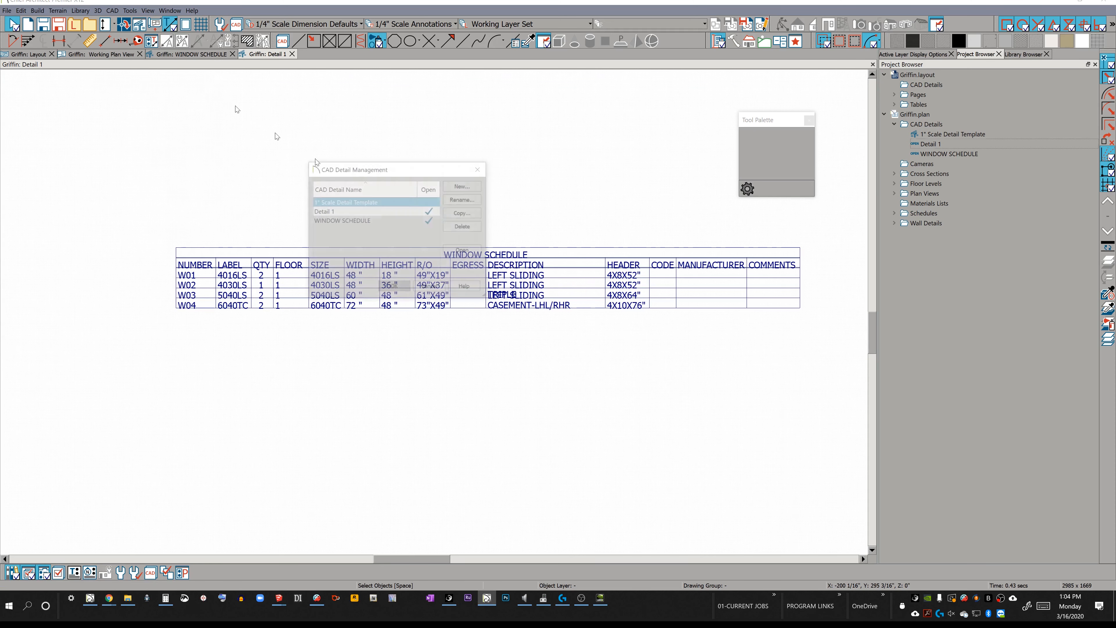
{"action": "left_click", "coordinate": [454, 185]}
{"action": "type", "text": "DOOR SCHEDULE"}
{"action": "key", "text": "Return"}
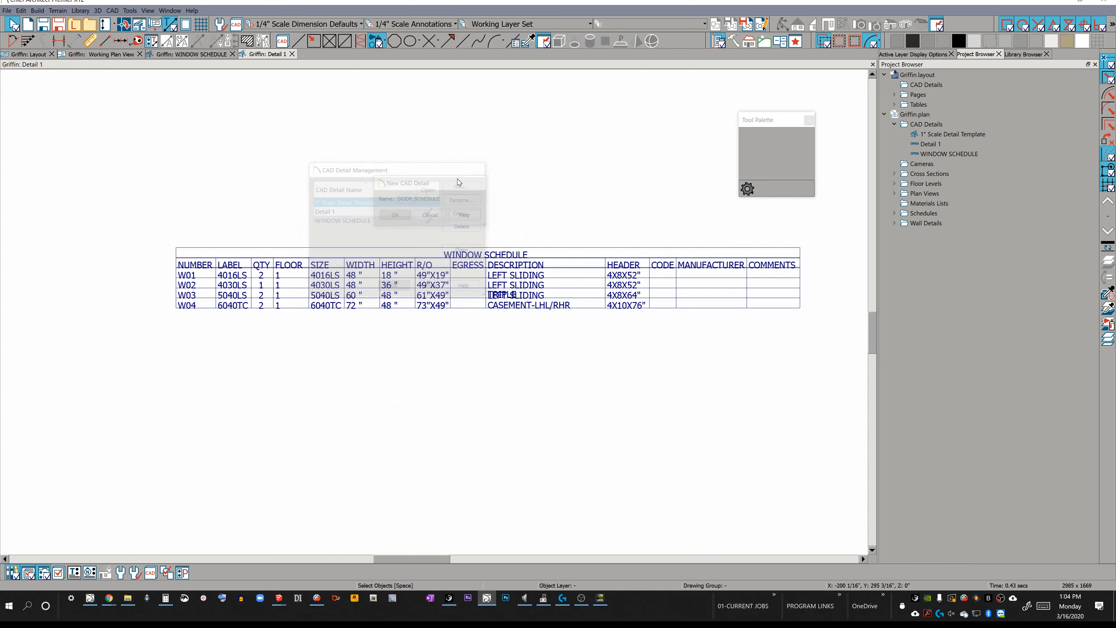
Place a door schedule in the DOOR SCHEDULE detail and close the open CAD detail views
{"action": "left_click", "coordinate": [130, 10]}
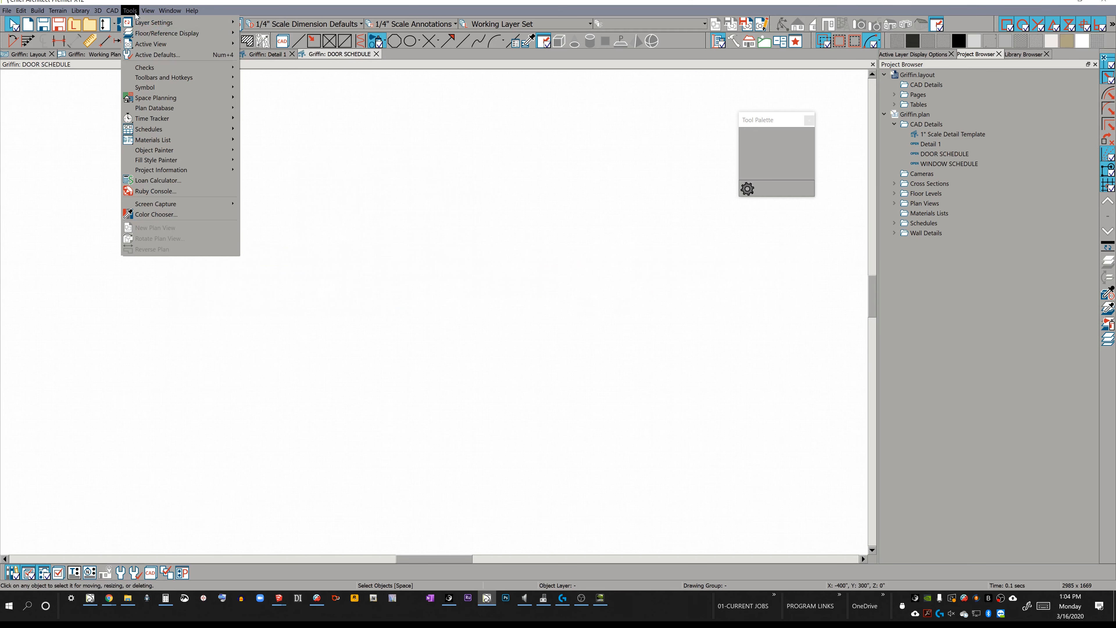
{"action": "mouse_move", "coordinate": [184, 129]}
{"action": "left_click", "coordinate": [286, 140]}
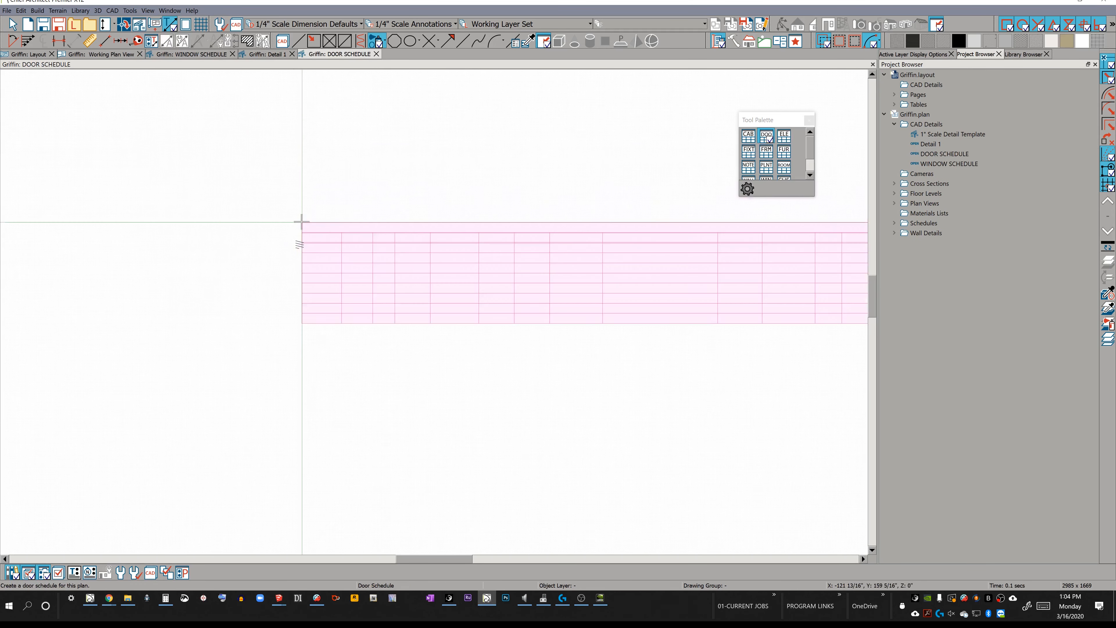
{"action": "left_click", "coordinate": [300, 245]}
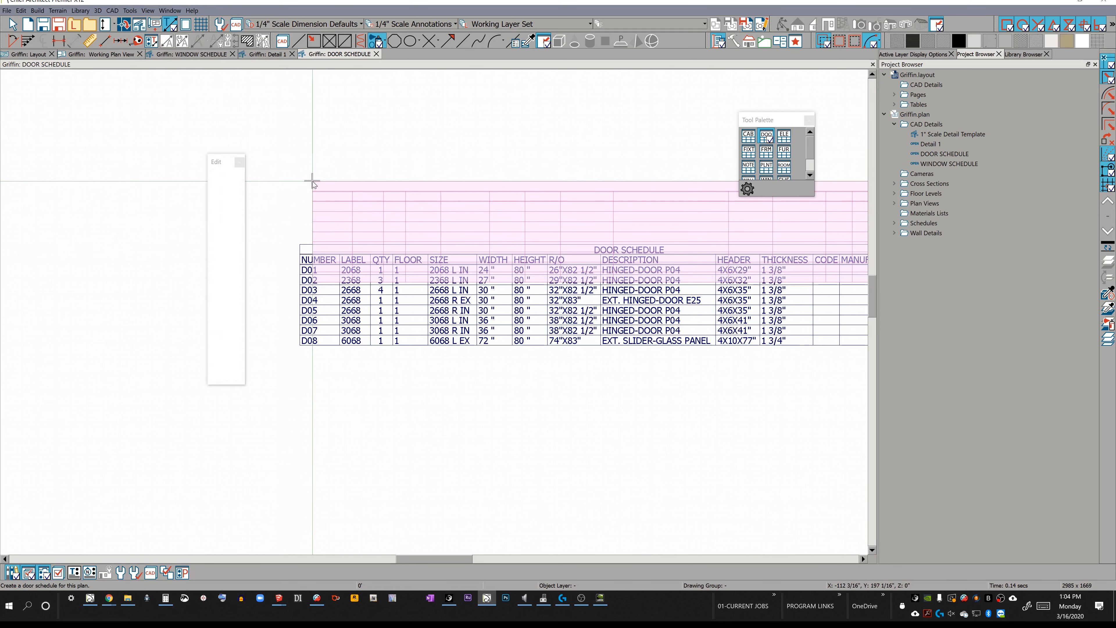
{"action": "key", "text": "ctrl+w"}
{"action": "key", "text": "ctrl+w"}
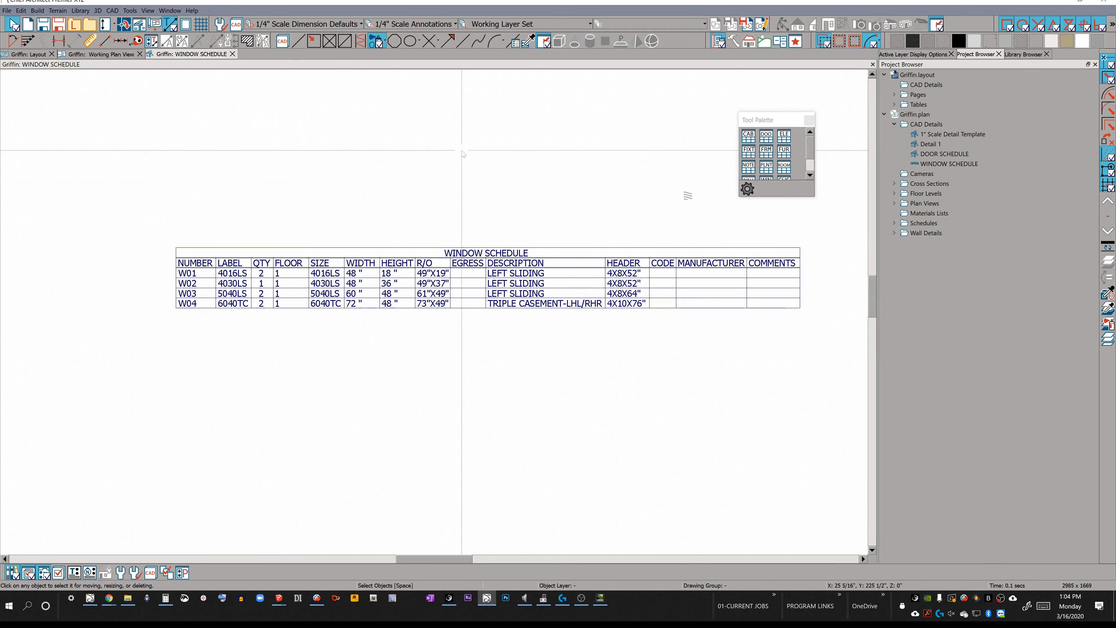
{"action": "key", "text": "ctrl+w"}
Delete Detail 1 from the plan's CAD details in the project structure
{"action": "right_click", "coordinate": [941, 144]}
{"action": "left_click", "coordinate": [971, 170]}
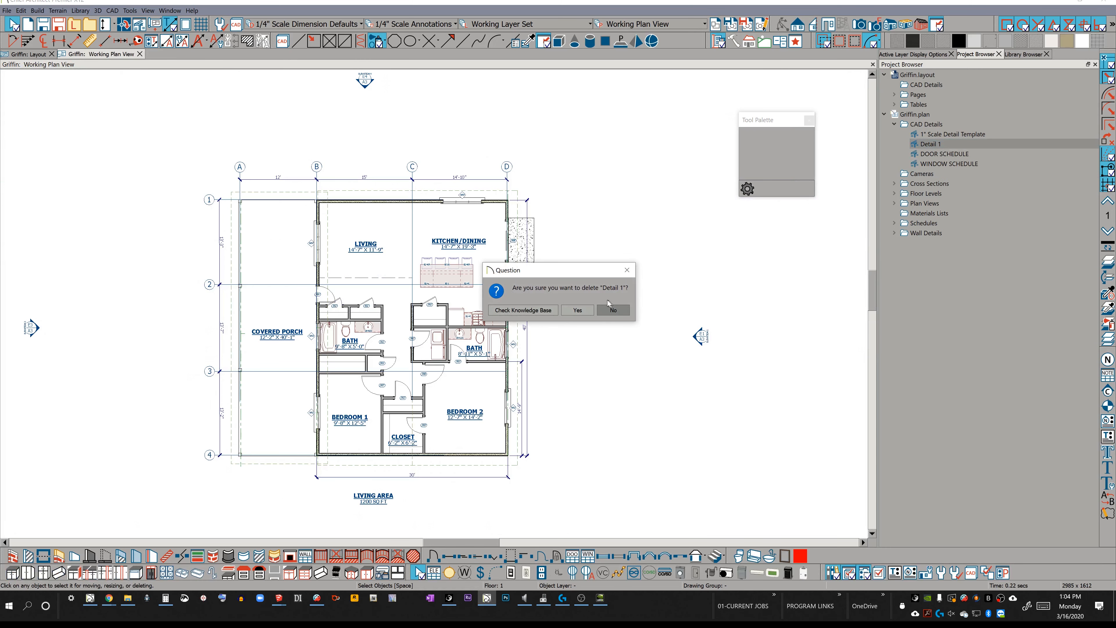
{"action": "left_click", "coordinate": [581, 308]}
Create a new CAD detail named CABINET SCHEDULE
{"action": "left_click", "coordinate": [148, 11]}
{"action": "left_click", "coordinate": [132, 11]}
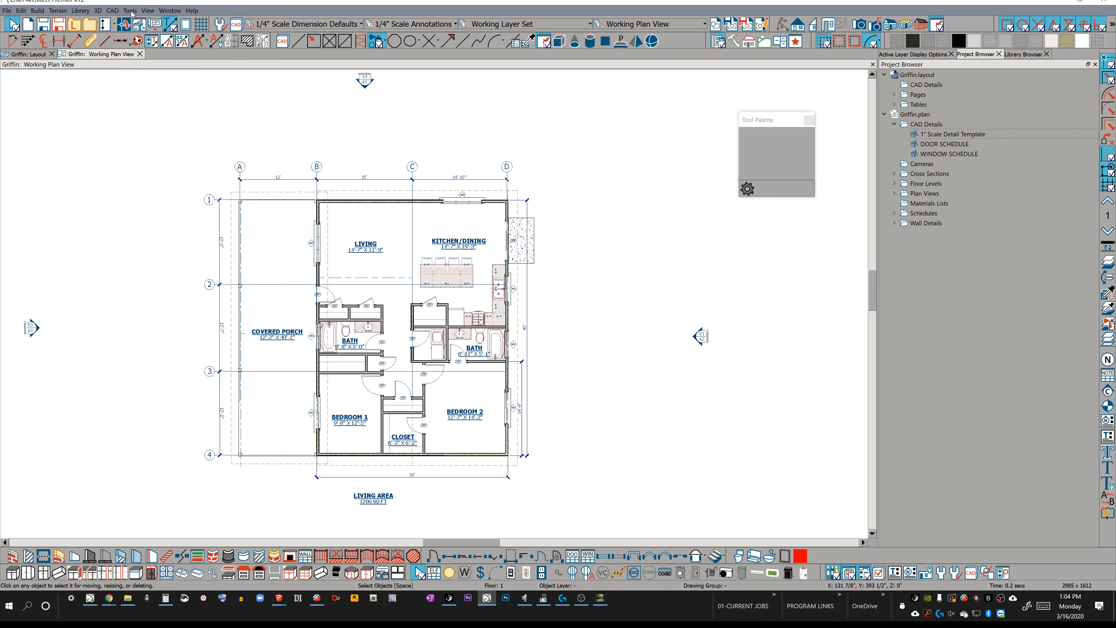
{"action": "left_click", "coordinate": [139, 24]}
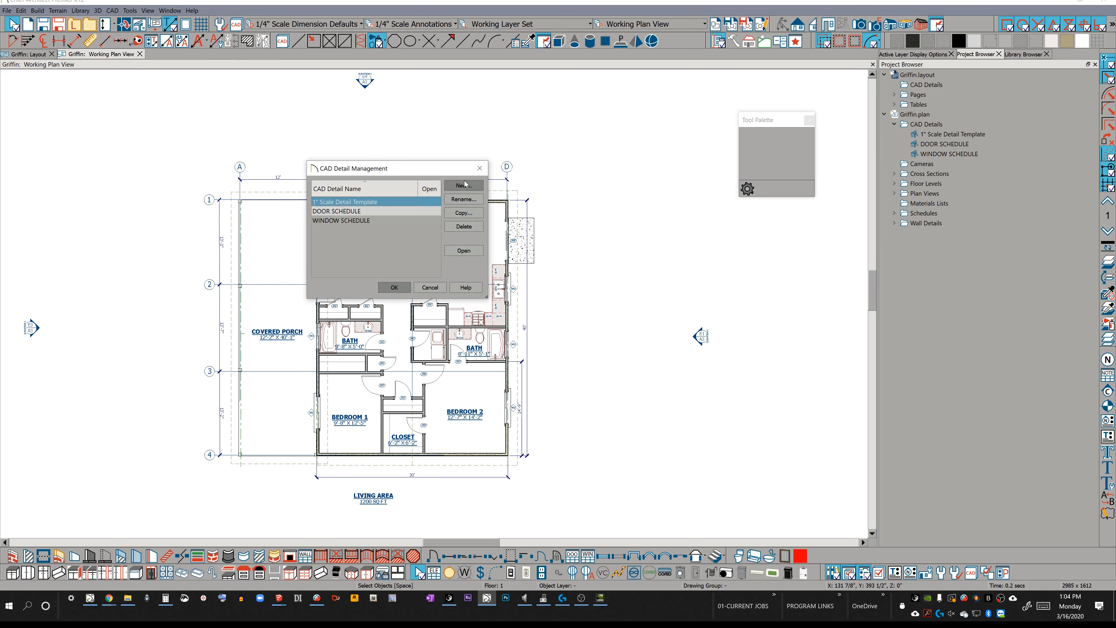
{"action": "left_click", "coordinate": [464, 185]}
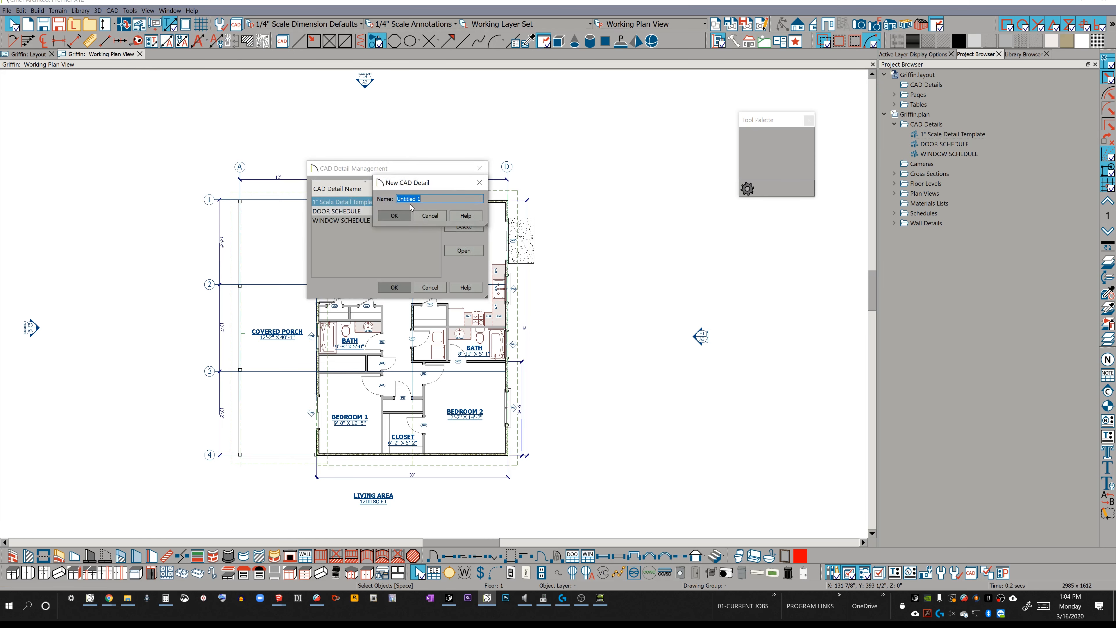
{"action": "type", "text": "C"}
{"action": "left_click", "coordinate": [395, 215]}
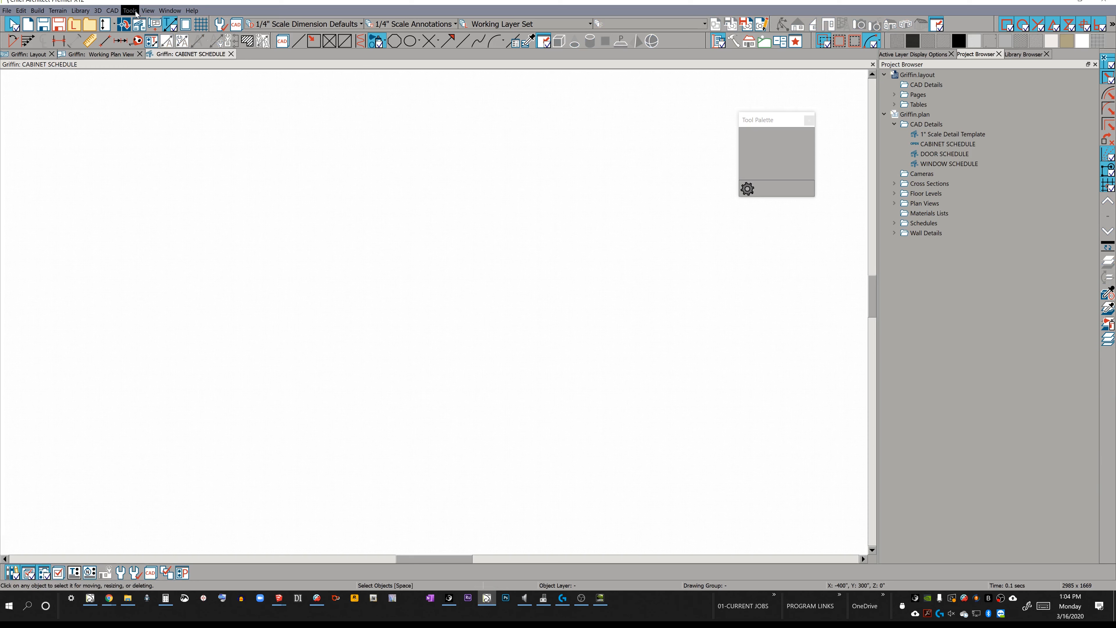
Place a cabinet schedule in the CABINET SCHEDULE detail and close that view
{"action": "left_click", "coordinate": [129, 11]}
{"action": "mouse_move", "coordinate": [189, 129]}
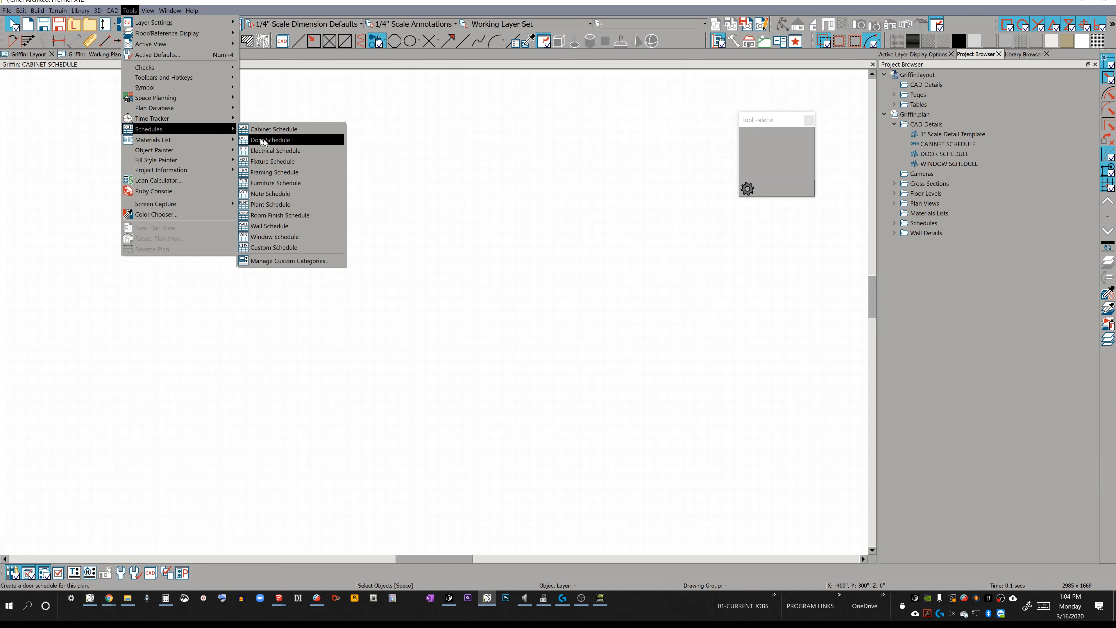
{"action": "left_click", "coordinate": [273, 128]}
{"action": "left_click", "coordinate": [263, 225]}
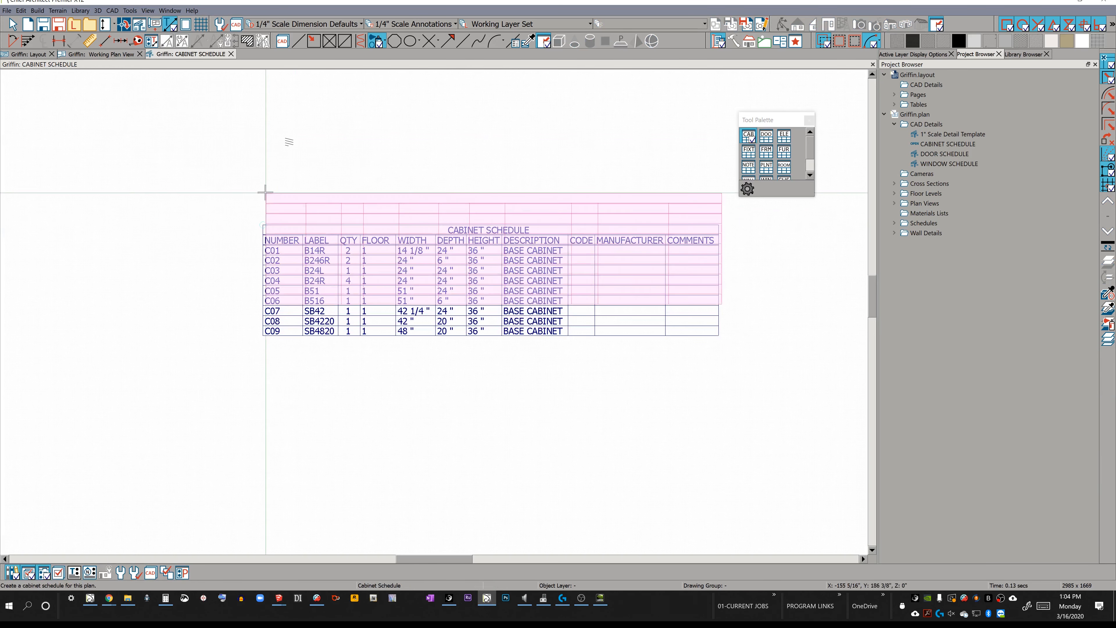
{"action": "key", "text": "ctrl+w"}
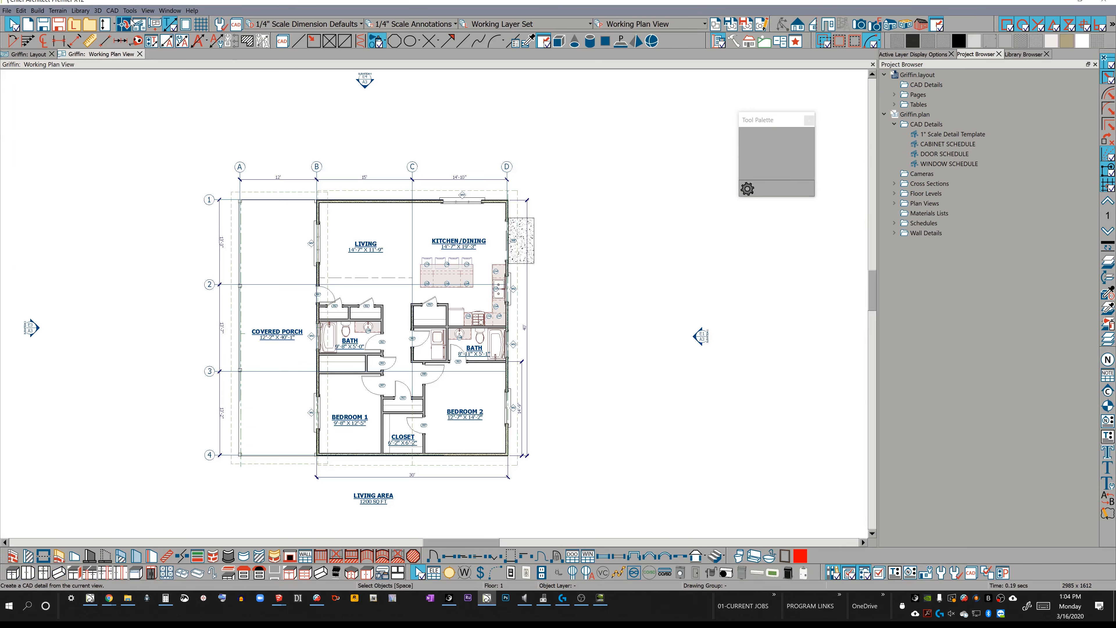
Create a new CAD detail named FLOOR PLAN KEYNOTES
{"action": "left_click", "coordinate": [139, 24]}
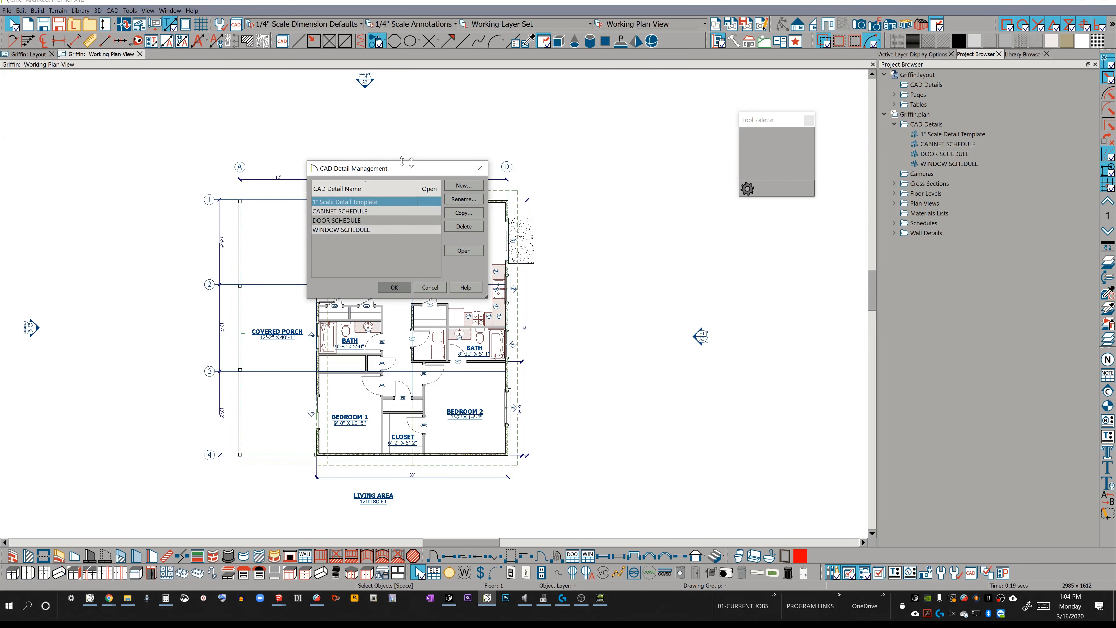
{"action": "left_click", "coordinate": [460, 186]}
{"action": "type", "text": "KEYNOTES"}
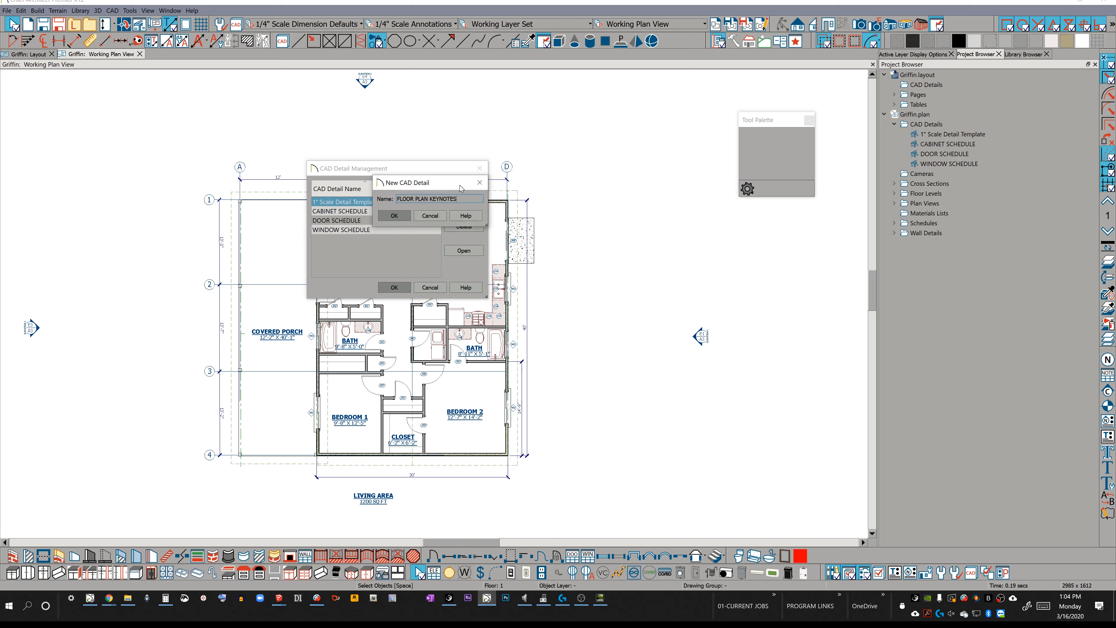
{"action": "key", "text": "Return"}
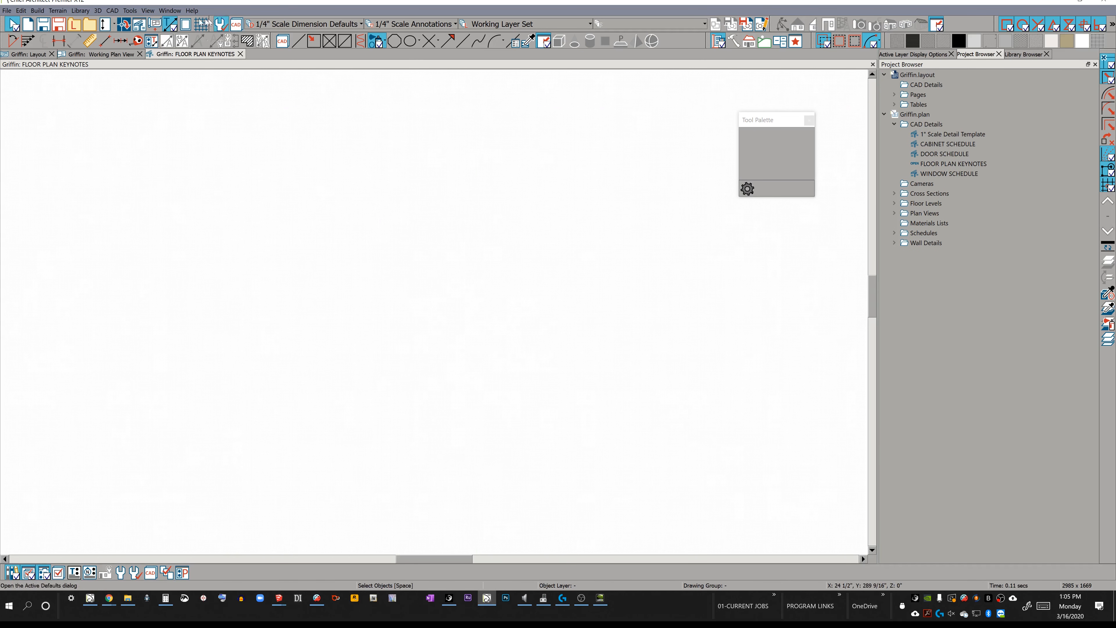
Place a note schedule in the FLOOR PLAN KEYNOTES detail
{"action": "left_click", "coordinate": [130, 11]}
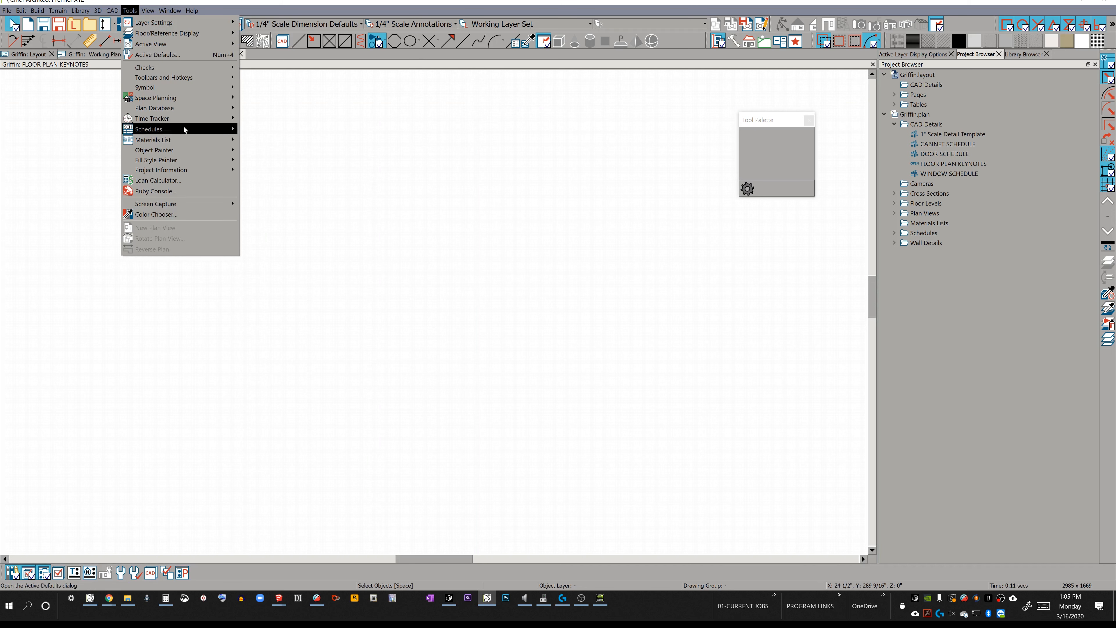
{"action": "mouse_move", "coordinate": [183, 128]}
{"action": "left_click", "coordinate": [282, 198]}
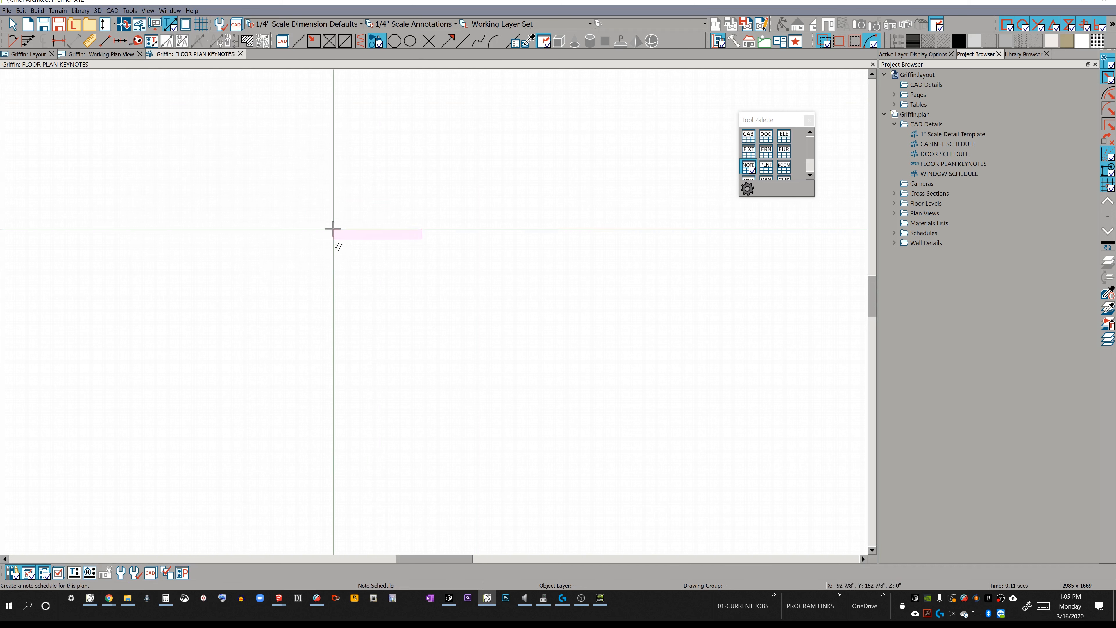
{"action": "left_click", "coordinate": [428, 262]}
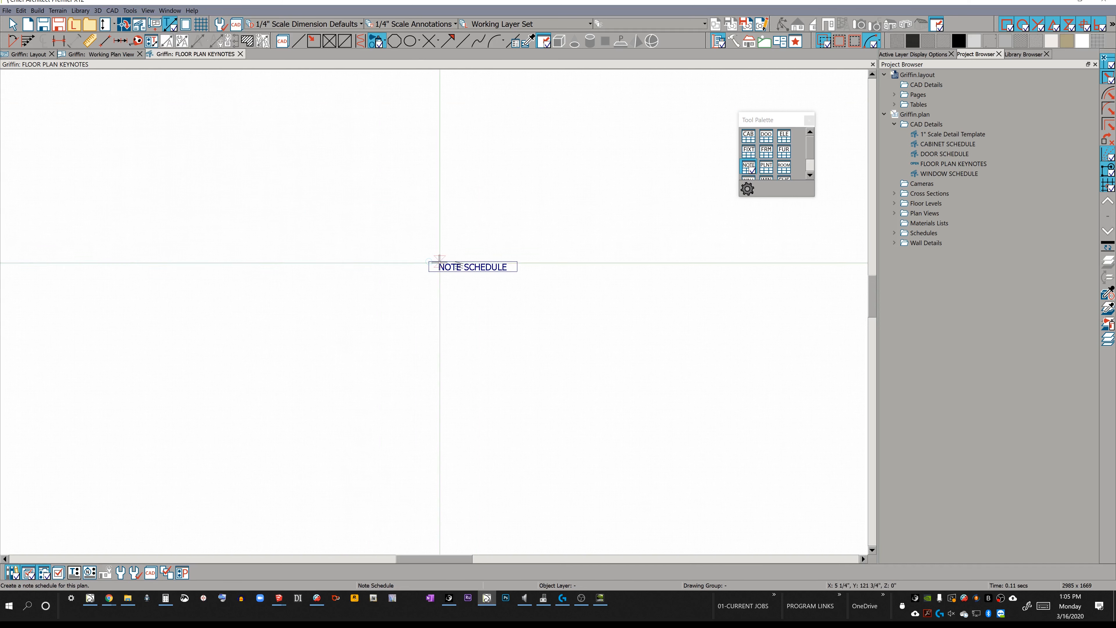
Limit the note schedule's included categories to General Note only
{"action": "double_click", "coordinate": [462, 266]}
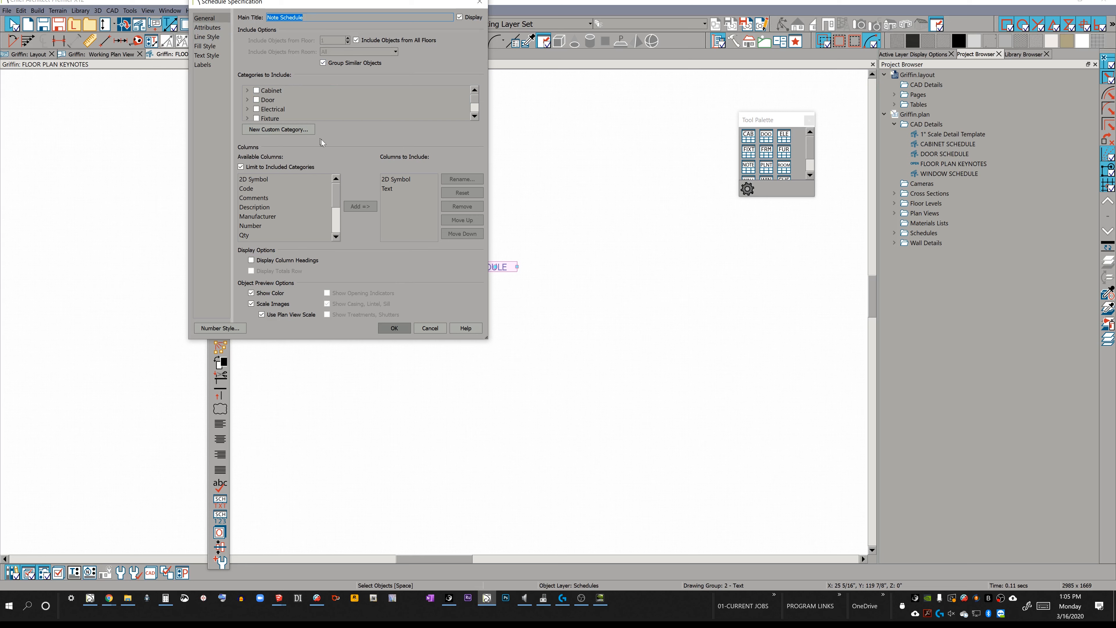
{"action": "scroll", "coordinate": [291, 186], "scroll_direction": "down", "scroll_amount": 2}
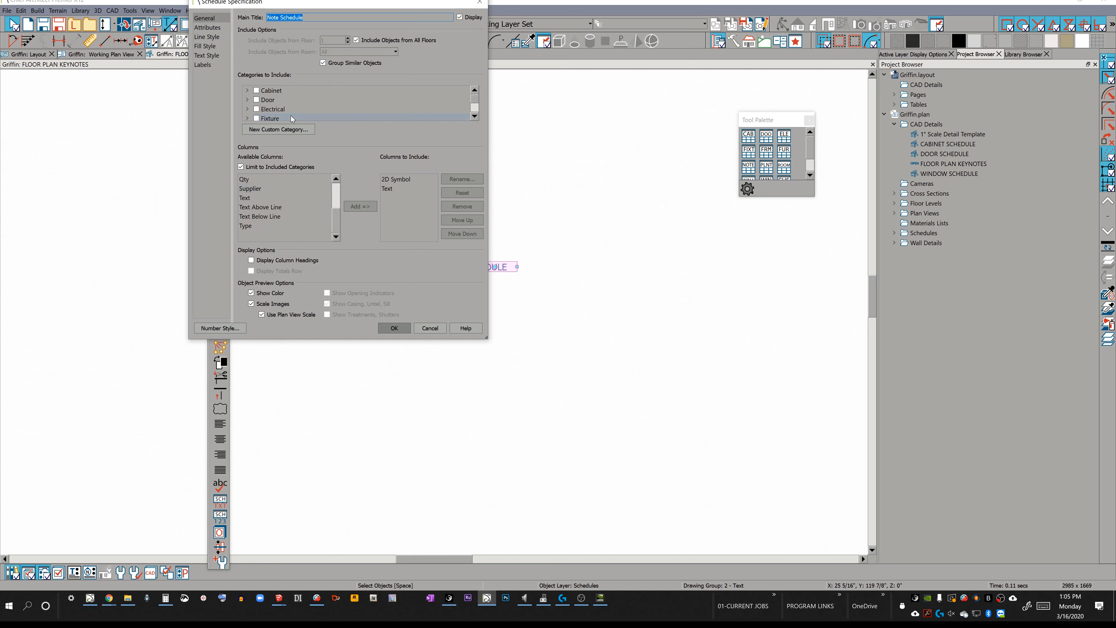
{"action": "scroll", "coordinate": [290, 115], "scroll_direction": "down", "scroll_amount": 2}
{"action": "left_click", "coordinate": [248, 93]}
{"action": "scroll", "coordinate": [322, 100], "scroll_direction": "down", "scroll_amount": 3}
{"action": "scroll", "coordinate": [323, 99], "scroll_direction": "up", "scroll_amount": 3}
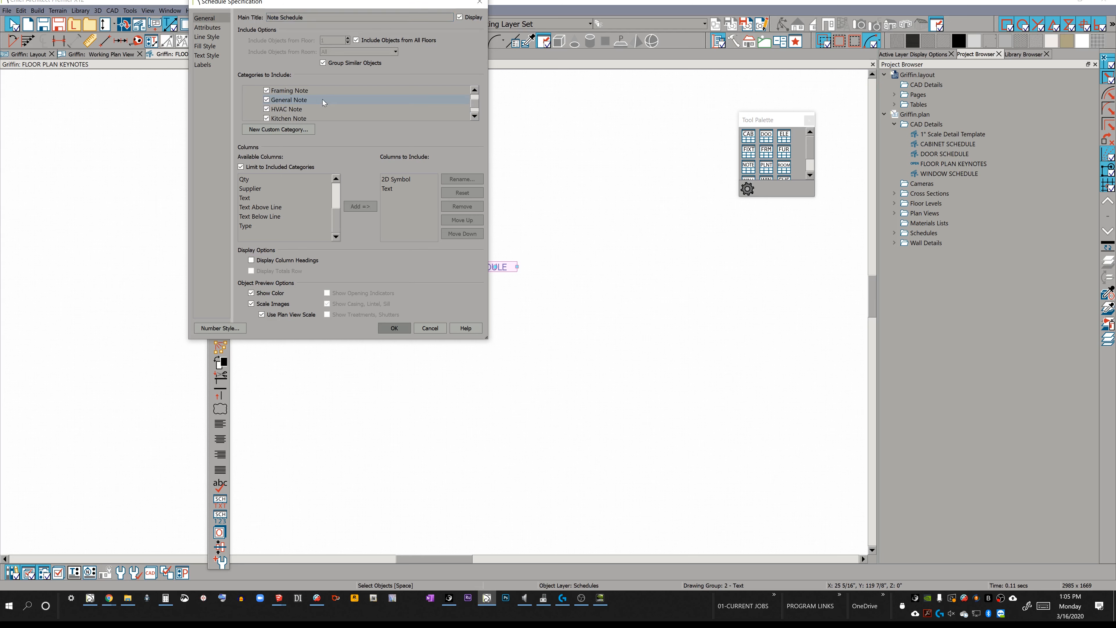
{"action": "left_click", "coordinate": [256, 91]}
{"action": "scroll", "coordinate": [300, 104], "scroll_direction": "down", "scroll_amount": 1}
{"action": "left_click", "coordinate": [264, 98]}
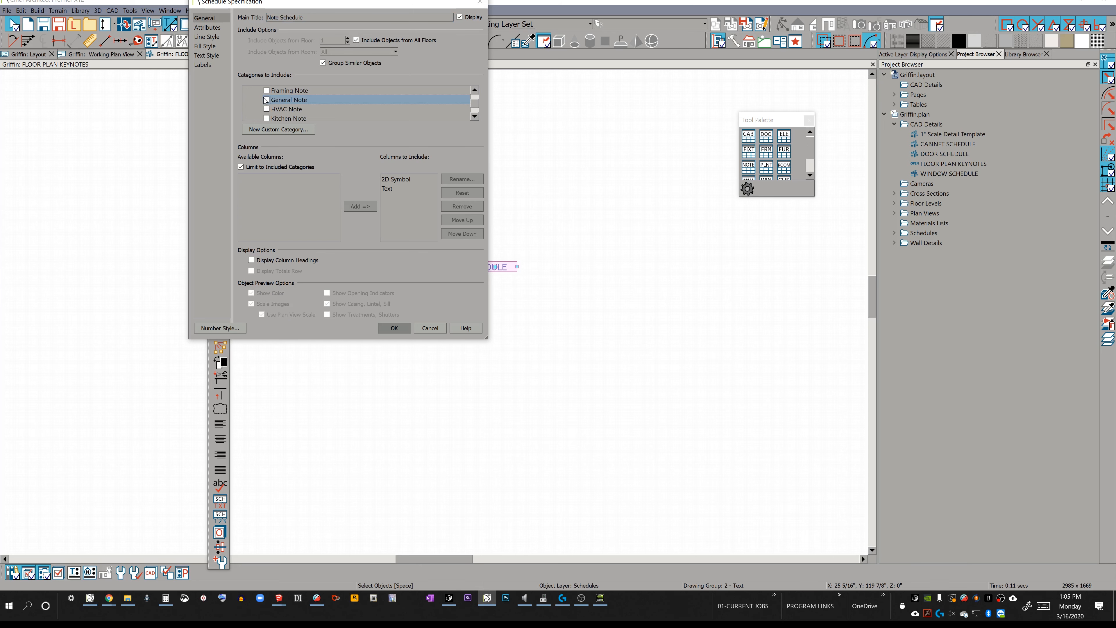
{"action": "left_click", "coordinate": [267, 99]}
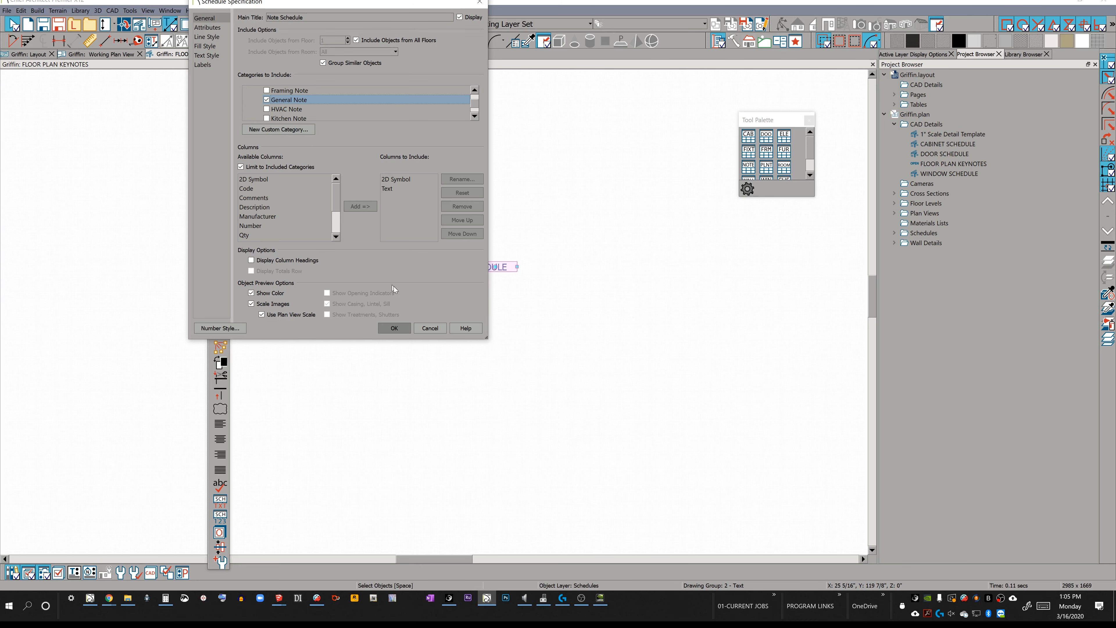
{"action": "left_click", "coordinate": [394, 328]}
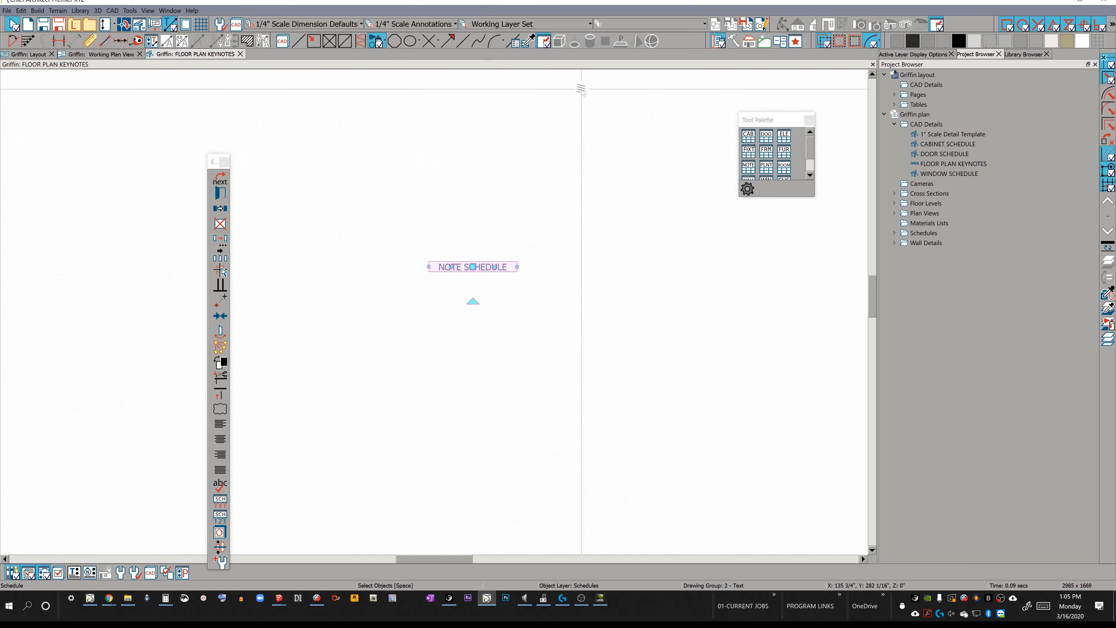
Arrange the FLOOR PLAN KEYNOTES view side by side with the Working Plan View
{"action": "left_click_drag", "start_coordinate": [196, 55], "coordinate": [353, 218]}
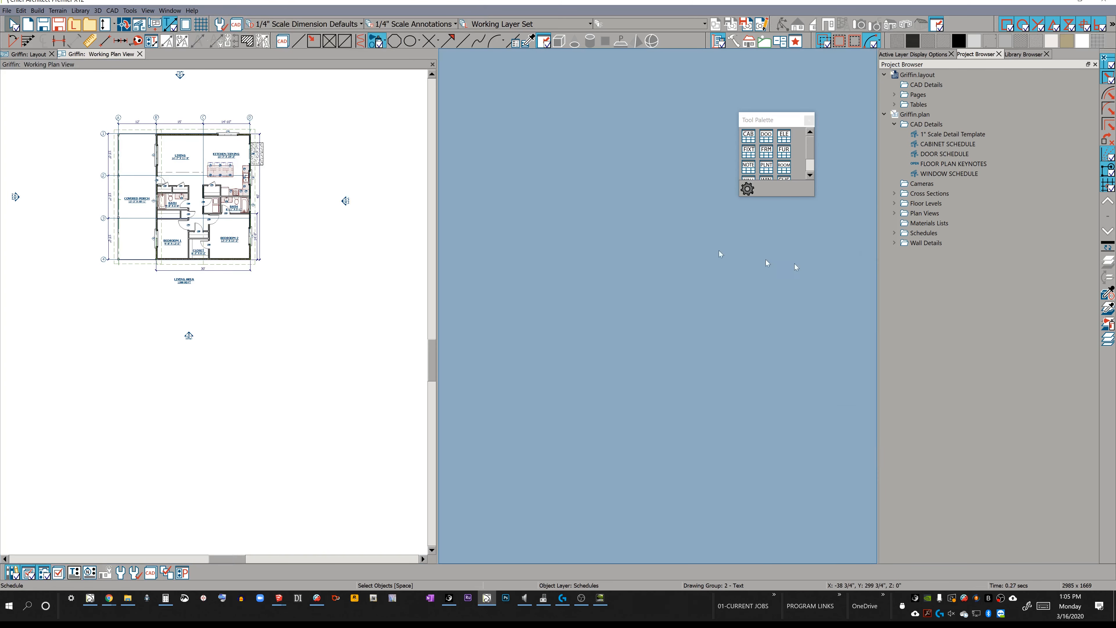
{"action": "left_click", "coordinate": [324, 229]}
{"action": "scroll", "coordinate": [240, 209], "scroll_direction": "up", "scroll_amount": 1}
{"action": "scroll", "coordinate": [240, 208], "scroll_direction": "up", "scroll_amount": 3}
{"action": "scroll", "coordinate": [241, 212], "scroll_direction": "up", "scroll_amount": 3}
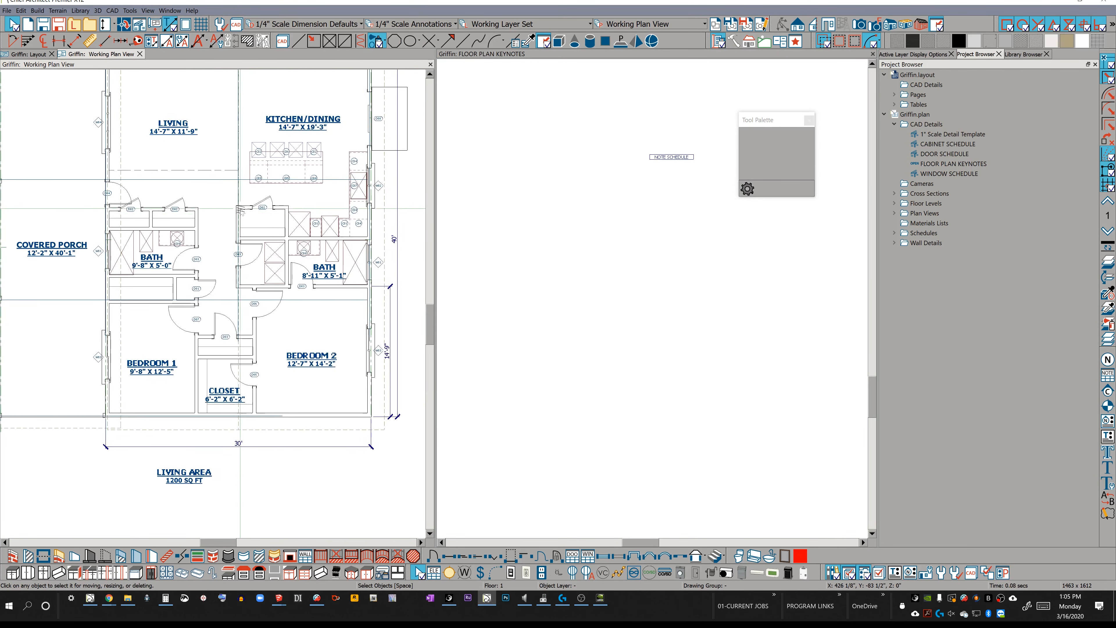
Select the Bedroom 2 room label and show its layers in the Active Layer Display Options
{"action": "mouse_move", "coordinate": [240, 208]}
{"action": "middle_mouse_down"}
{"action": "mouse_move", "coordinate": [245, 245]}
{"action": "mouse_move", "coordinate": [245, 211]}
{"action": "middle_mouse_up"}
{"action": "scroll", "coordinate": [246, 245], "scroll_direction": "down", "scroll_amount": 1}
{"action": "scroll", "coordinate": [246, 245], "scroll_direction": "up", "scroll_amount": 2}
{"action": "scroll", "coordinate": [259, 307], "scroll_direction": "up", "scroll_amount": 2}
{"action": "middle_click_drag", "start_coordinate": [260, 307], "coordinate": [257, 225]}
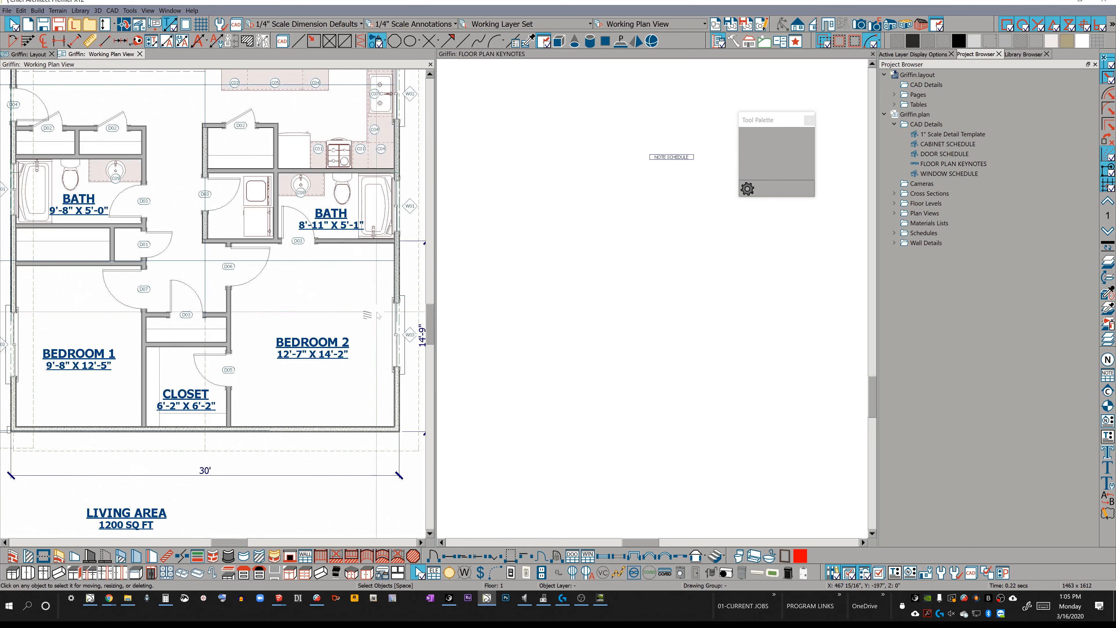
{"action": "left_click", "coordinate": [313, 345]}
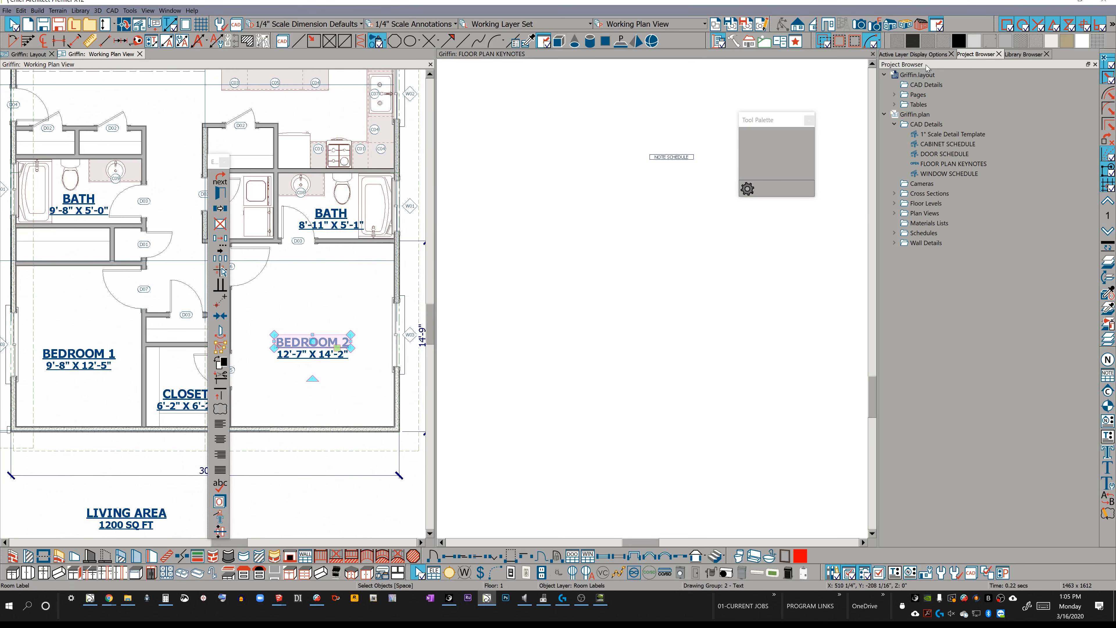
{"action": "left_click", "coordinate": [931, 54]}
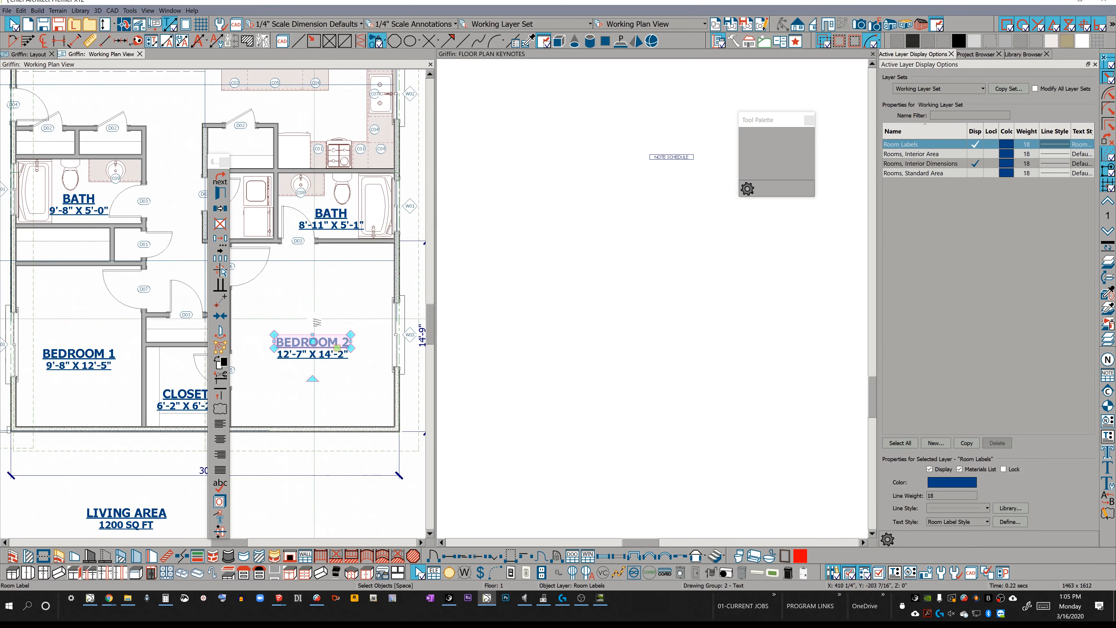
Select the Kitchen/Dining label and turn off display of the Rooms, Interior Dimensions layer in the Working Layer Set
{"action": "scroll", "coordinate": [333, 294], "scroll_direction": "down", "scroll_amount": 3}
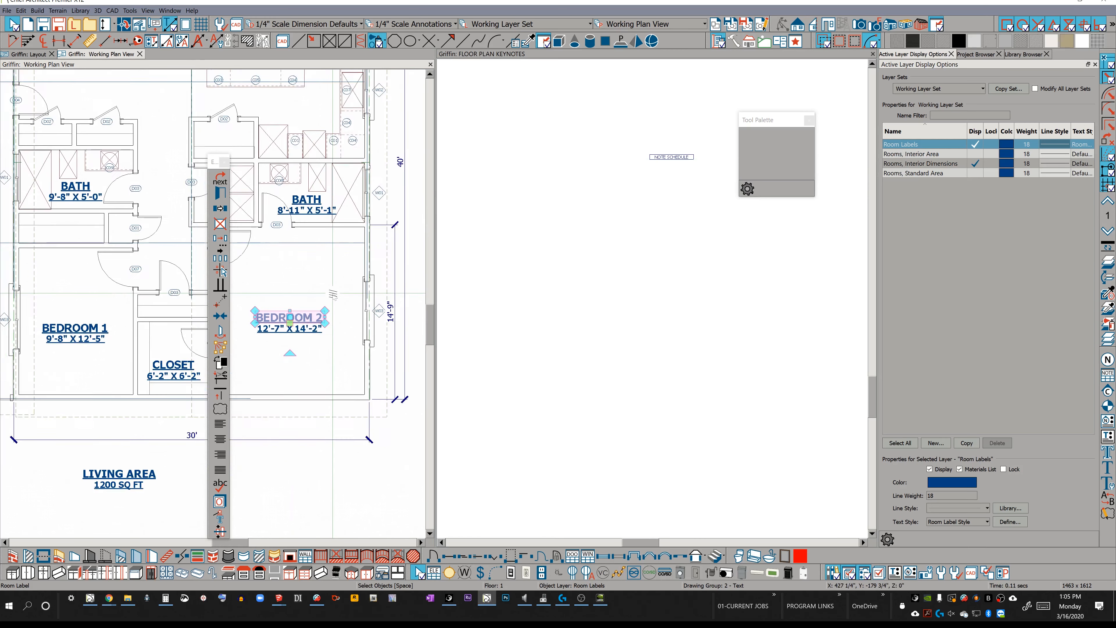
{"action": "scroll", "coordinate": [299, 259], "scroll_direction": "down", "scroll_amount": 1}
{"action": "mouse_move", "coordinate": [299, 259]}
{"action": "middle_mouse_down"}
{"action": "mouse_move", "coordinate": [332, 260]}
{"action": "mouse_move", "coordinate": [324, 370]}
{"action": "middle_mouse_up"}
{"action": "scroll", "coordinate": [304, 285], "scroll_direction": "down", "scroll_amount": 1}
{"action": "middle_click_drag", "start_coordinate": [239, 114], "coordinate": [312, 231]}
{"action": "scroll", "coordinate": [313, 231], "scroll_direction": "up", "scroll_amount": 1}
{"action": "scroll", "coordinate": [313, 231], "scroll_direction": "up", "scroll_amount": 1}
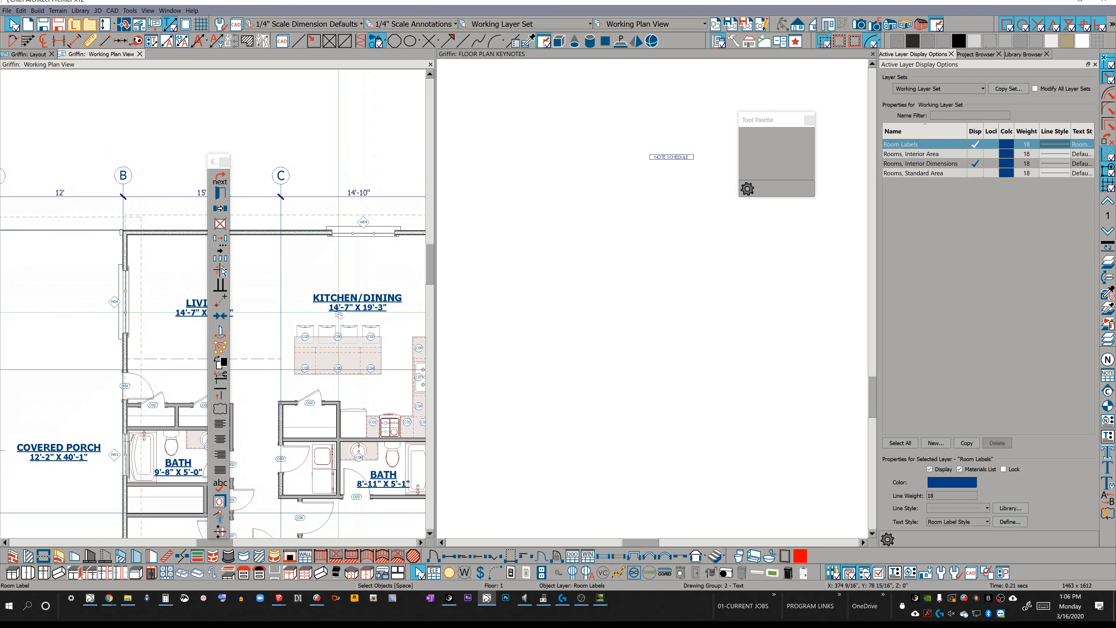
{"action": "middle_click_drag", "start_coordinate": [368, 286], "coordinate": [309, 270]}
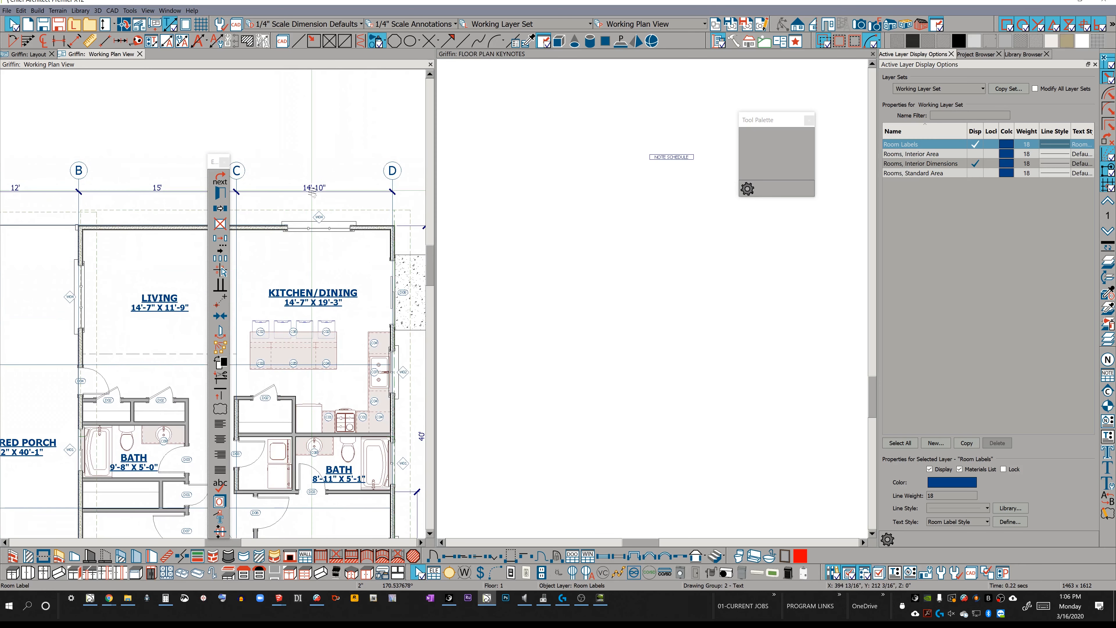
{"action": "left_click", "coordinate": [313, 292]}
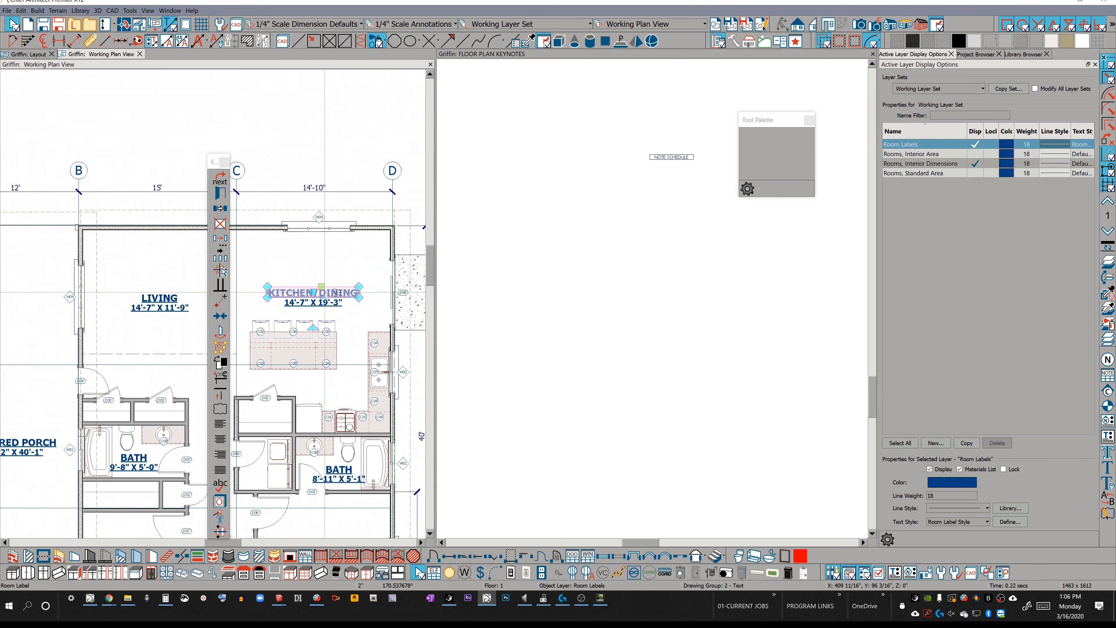
{"action": "left_click", "coordinate": [975, 163]}
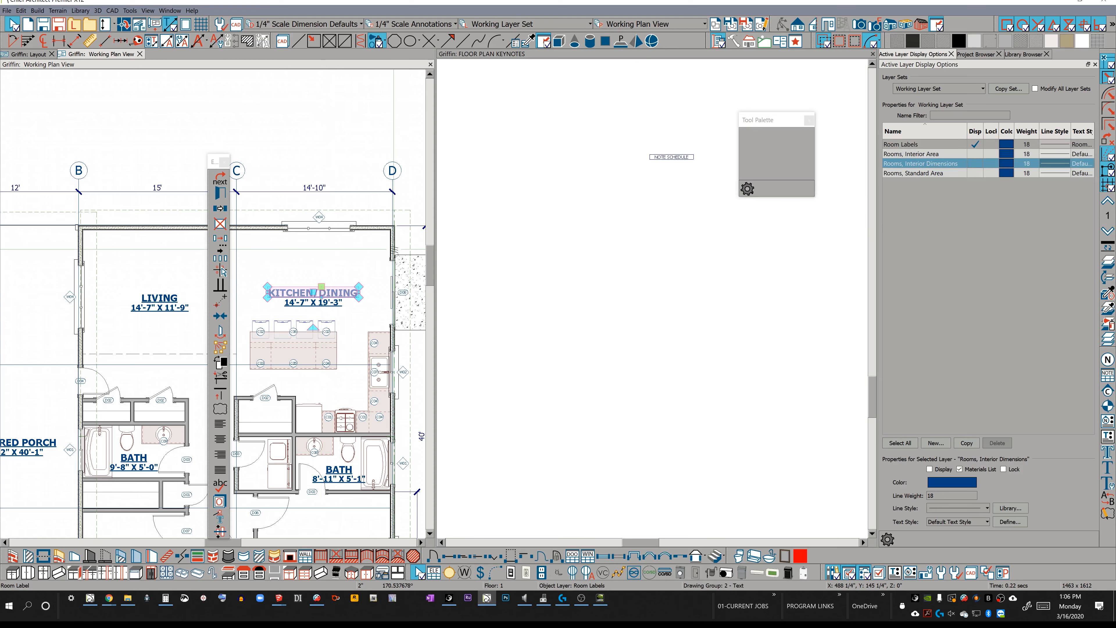
{"action": "middle_click_drag", "start_coordinate": [347, 297], "coordinate": [332, 286]}
{"action": "scroll", "coordinate": [331, 286], "scroll_direction": "down", "scroll_amount": 1}
{"action": "scroll", "coordinate": [333, 291], "scroll_direction": "down", "scroll_amount": 6}
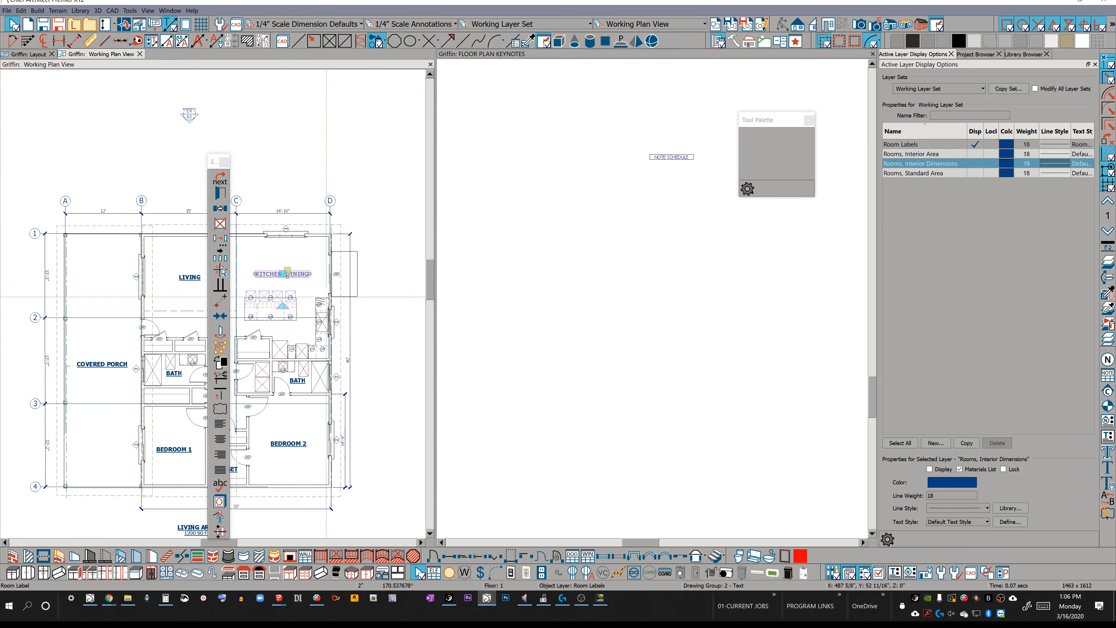
{"action": "scroll", "coordinate": [307, 320], "scroll_direction": "up", "scroll_amount": 5}
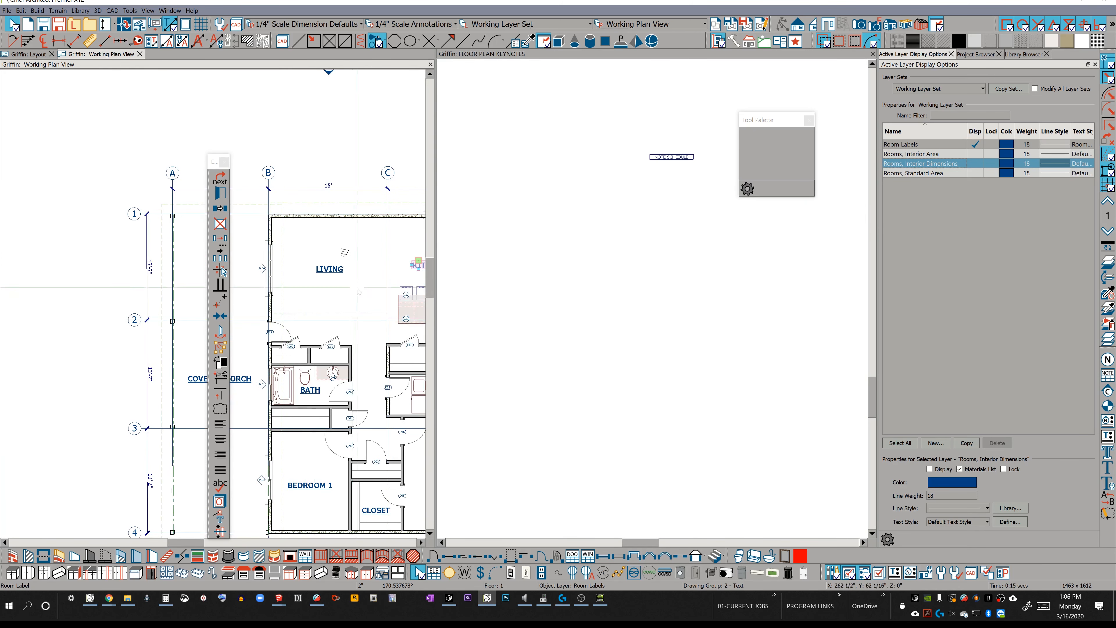
{"action": "middle_click_drag", "start_coordinate": [364, 330], "coordinate": [340, 259]}
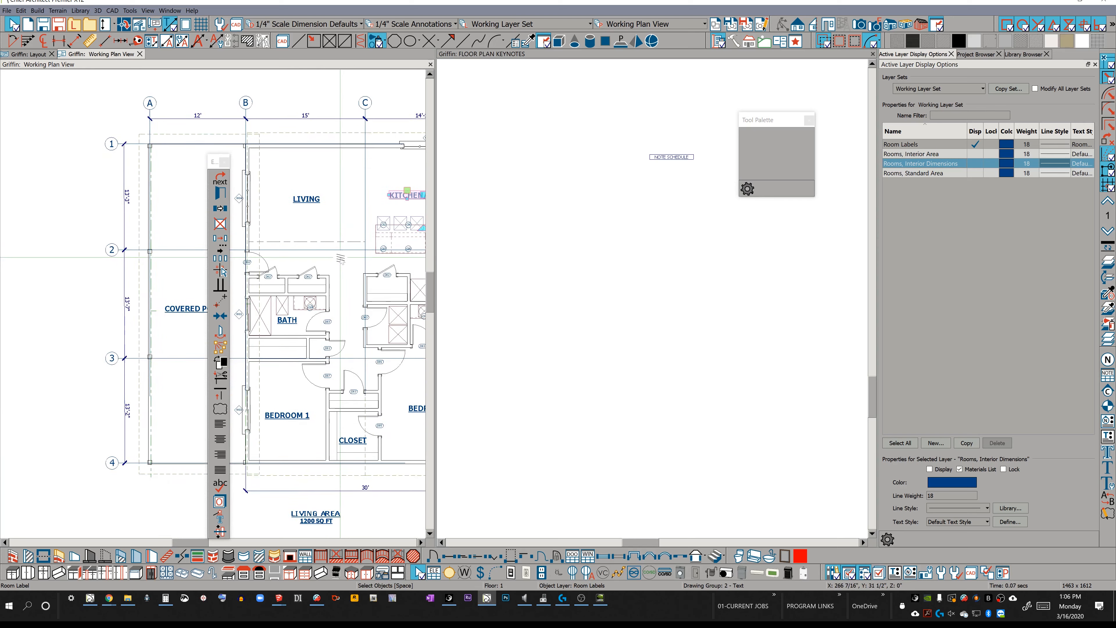
{"action": "scroll", "coordinate": [341, 258], "scroll_direction": "down", "scroll_amount": 3}
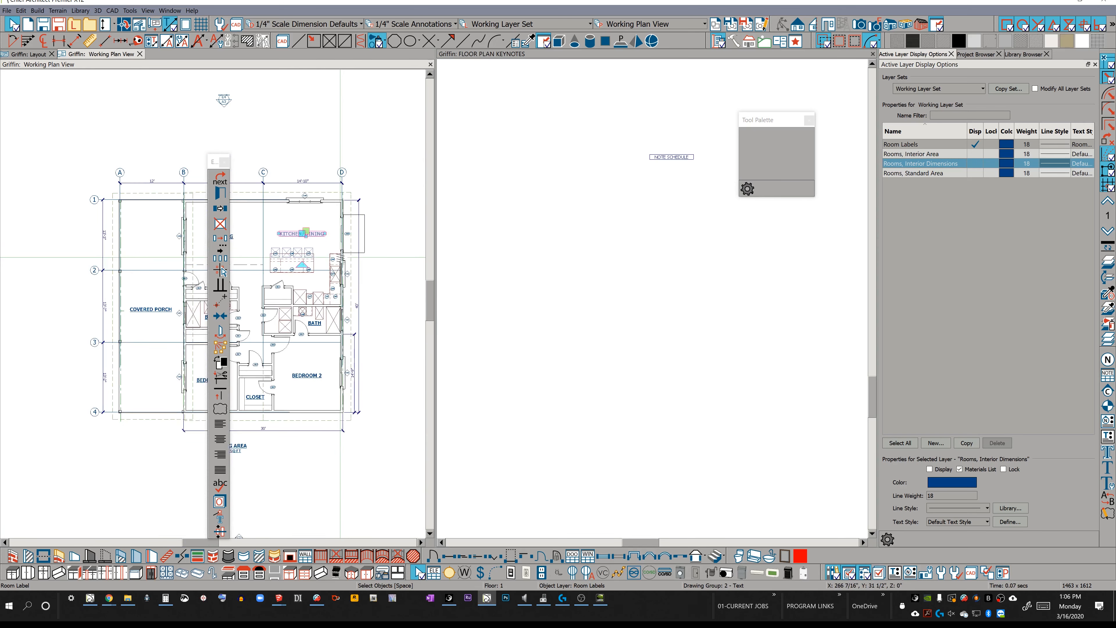
{"action": "scroll", "coordinate": [341, 258], "scroll_direction": "up", "scroll_amount": 1}
{"action": "scroll", "coordinate": [341, 258], "scroll_direction": "up", "scroll_amount": 1}
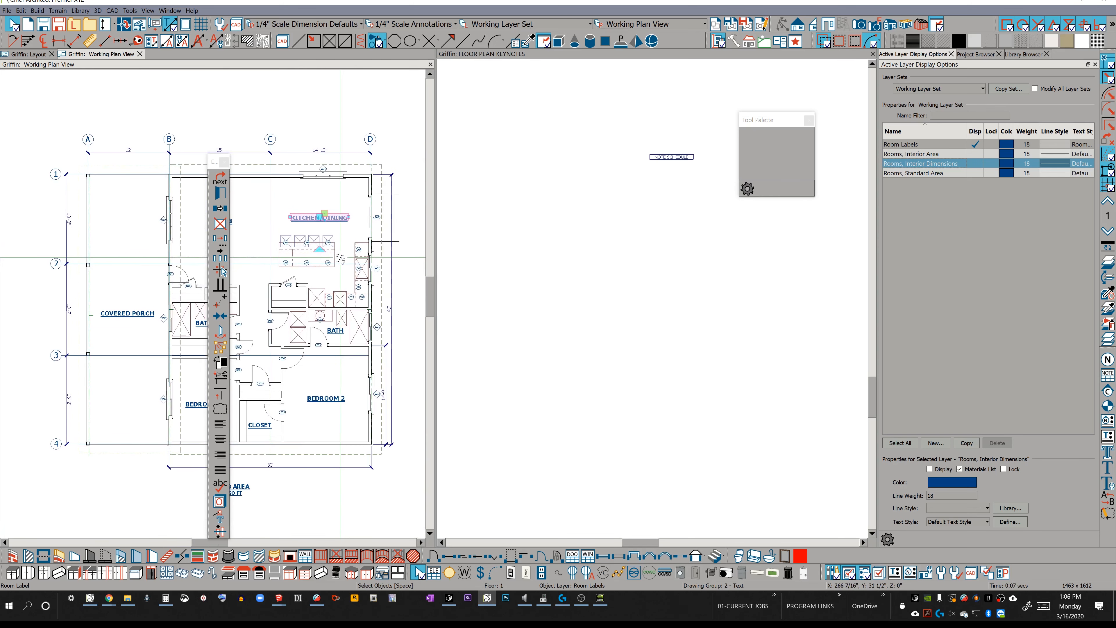
{"action": "middle_click_drag", "start_coordinate": [331, 426], "coordinate": [326, 396]}
{"action": "scroll", "coordinate": [325, 397], "scroll_direction": "up", "scroll_amount": 3}
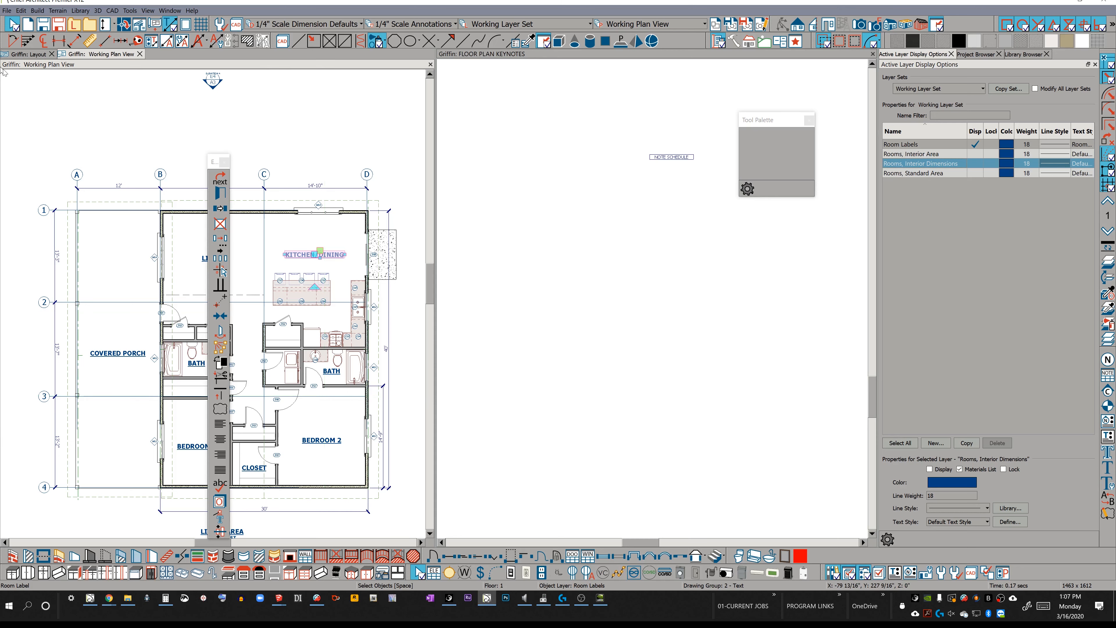
Switch to the layout and cut the four elevation views from page 5
{"action": "left_click", "coordinate": [29, 55]}
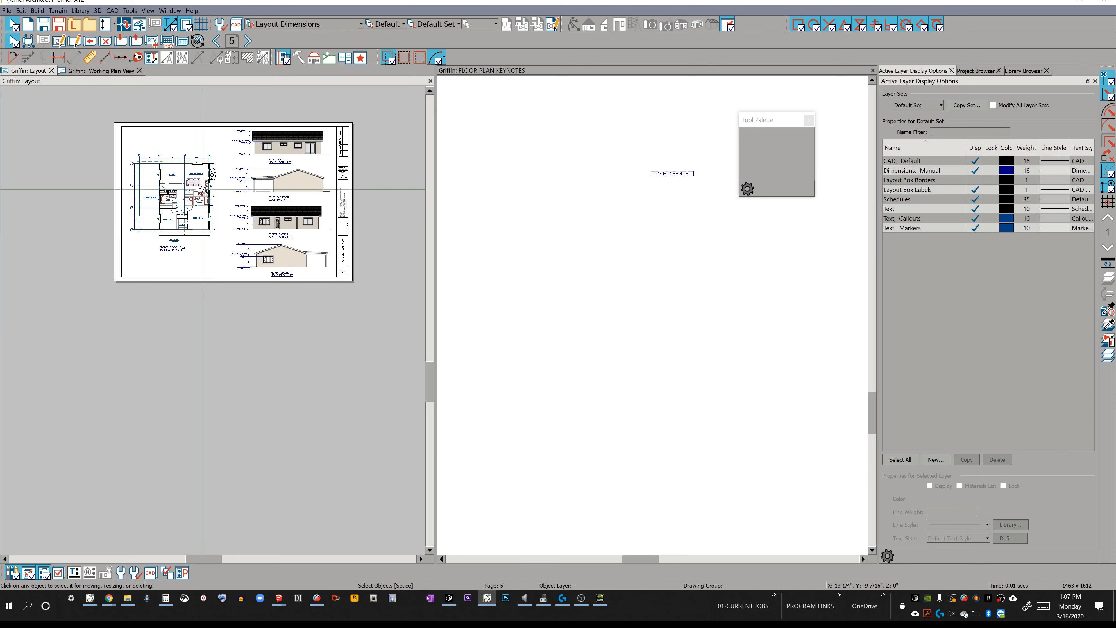
{"action": "left_click", "coordinate": [166, 190]}
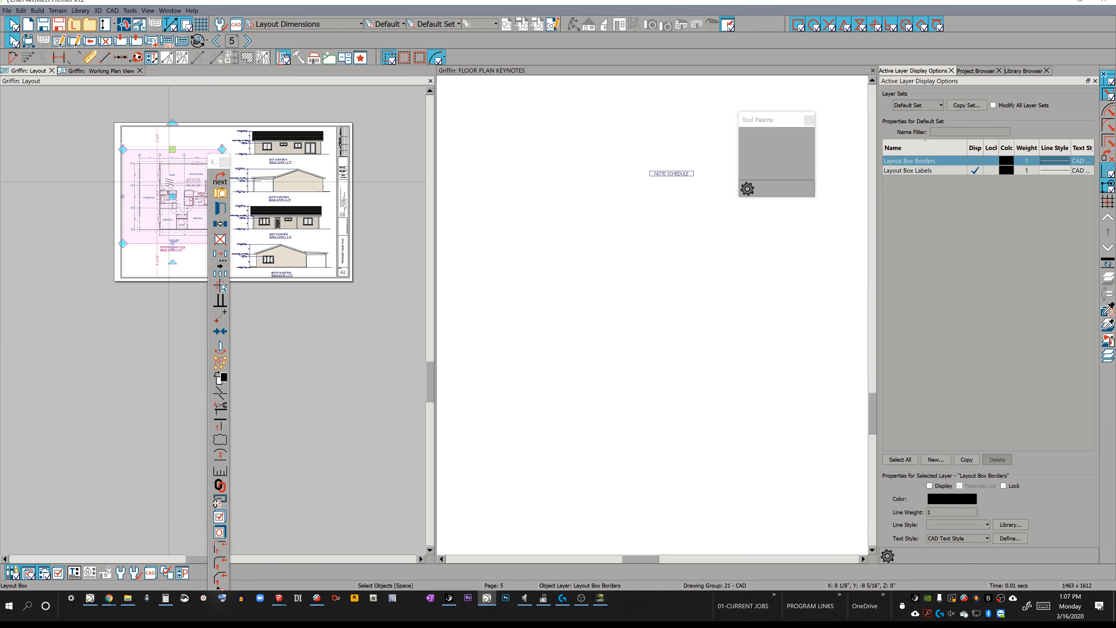
{"action": "left_click", "coordinate": [243, 42]}
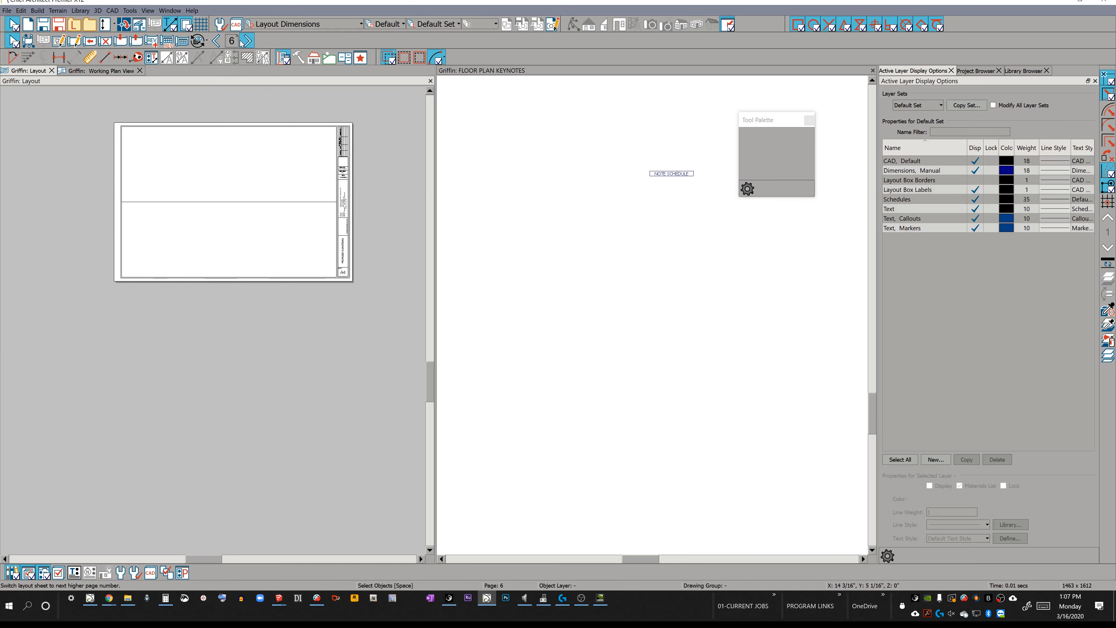
{"action": "left_click", "coordinate": [217, 41]}
{"action": "left_click", "coordinate": [269, 164]}
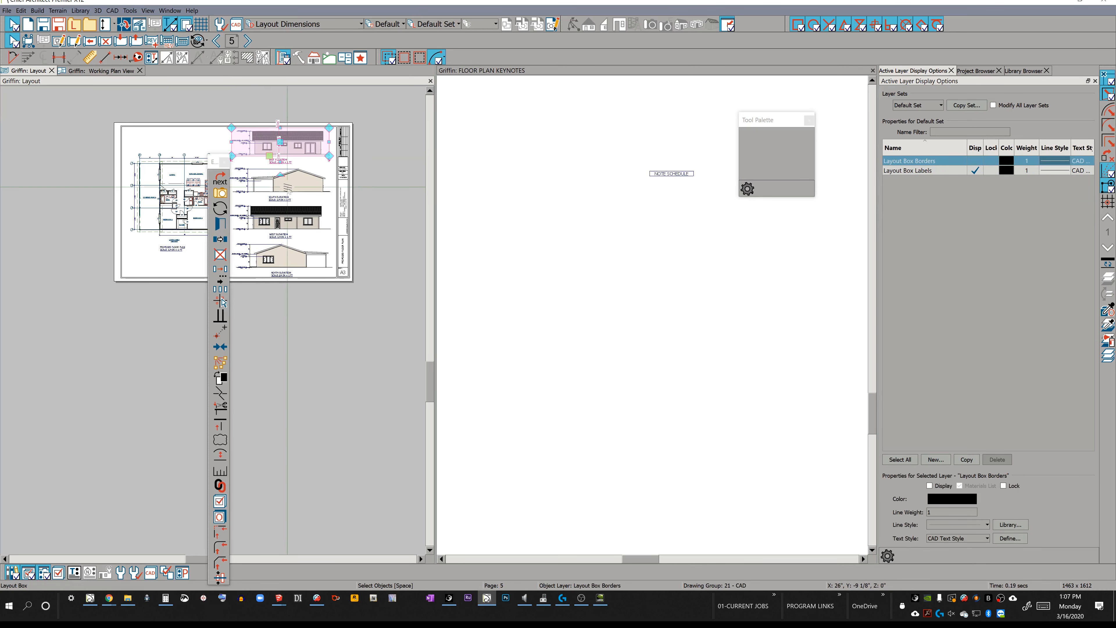
{"action": "left_click", "coordinate": [297, 205], "text": "shift"}
{"action": "left_click", "coordinate": [293, 261], "text": "shift"}
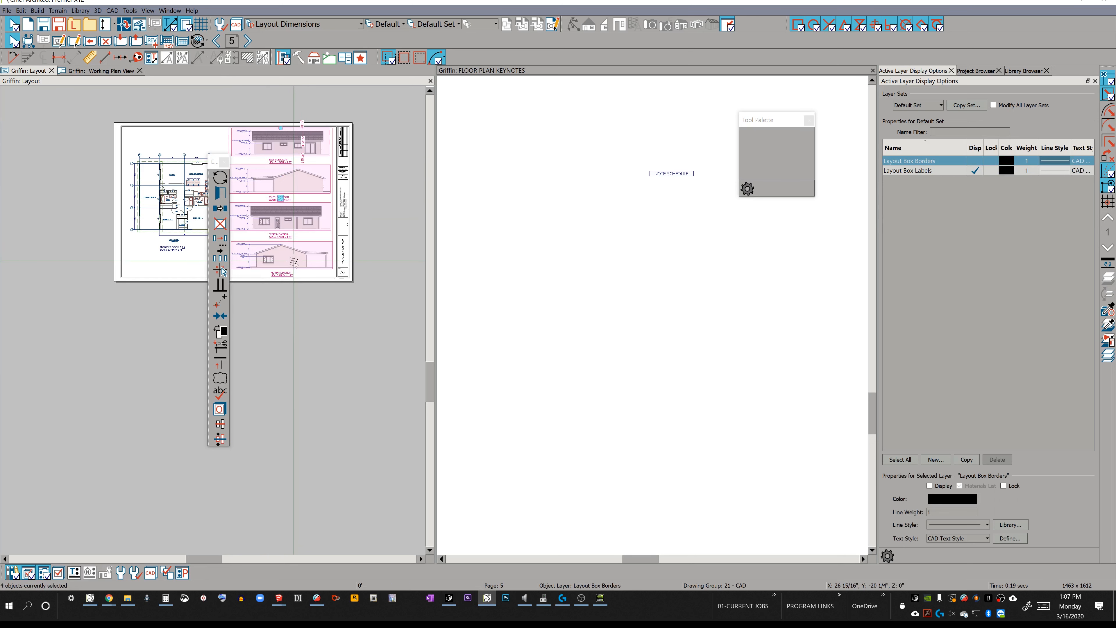
{"action": "key", "text": "Delete"}
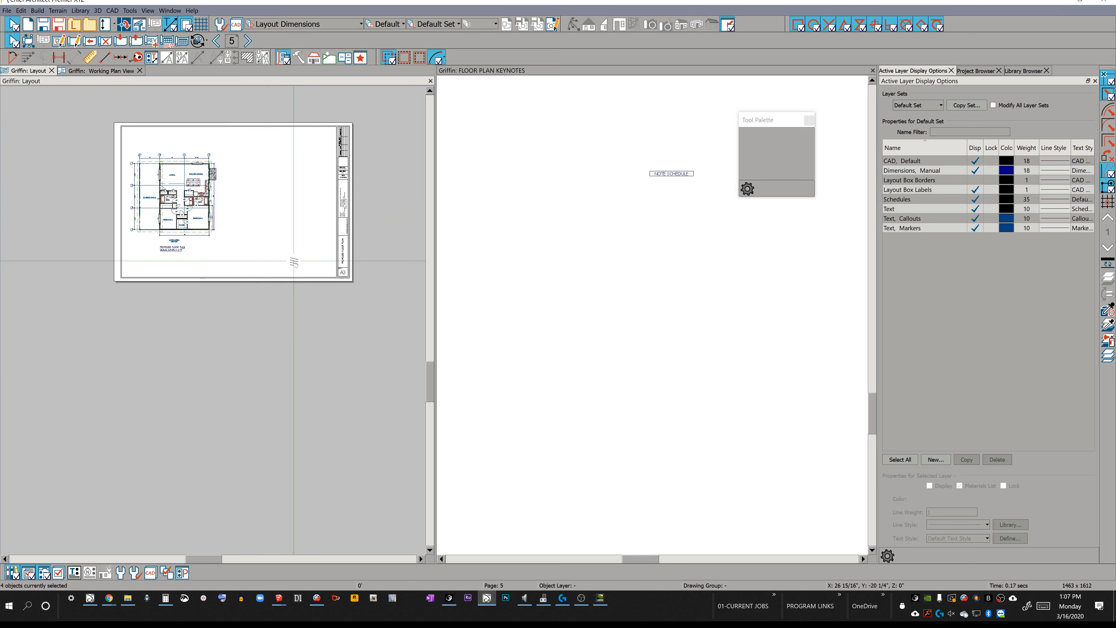
Paste the four elevation views in place on layout page 6 and clear the selection
{"action": "key", "text": "Page_Down"}
{"action": "key", "text": "ctrl+v"}
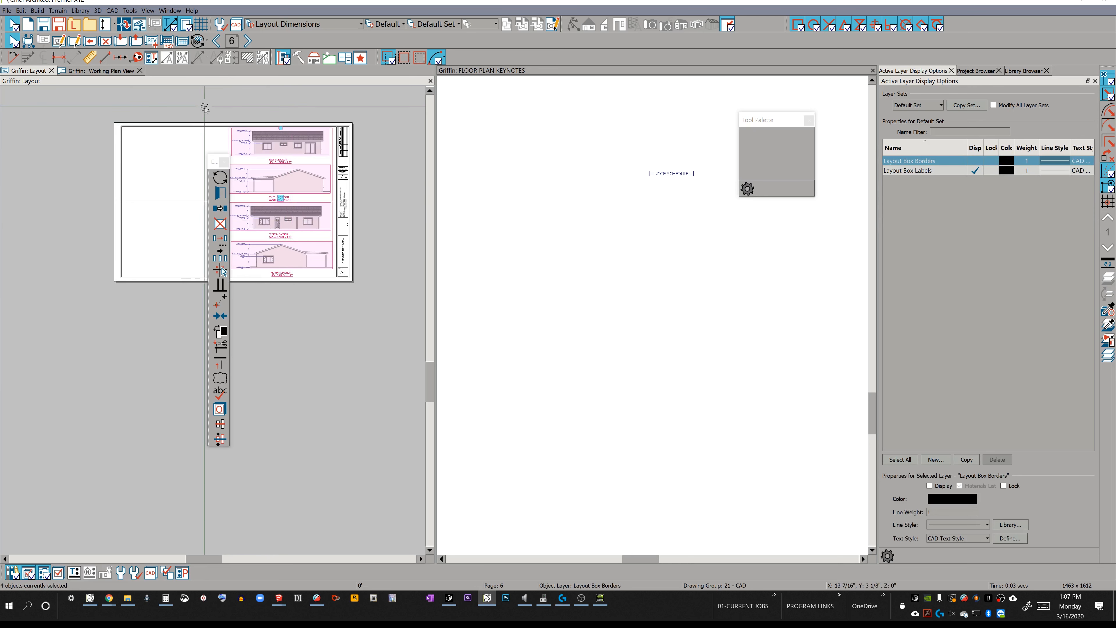
{"action": "key", "text": "Escape"}
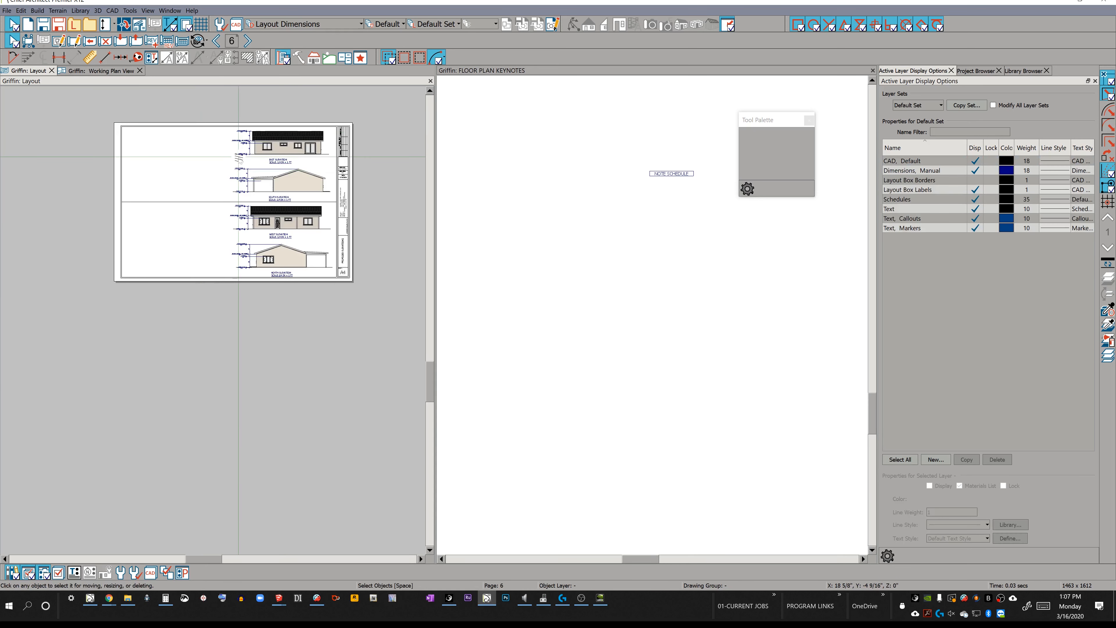
Copy the proposed floor plan's layout box on page 5 and place the duplicate beside the original, in the sheet's empty half
{"action": "key", "text": "Page_Up"}
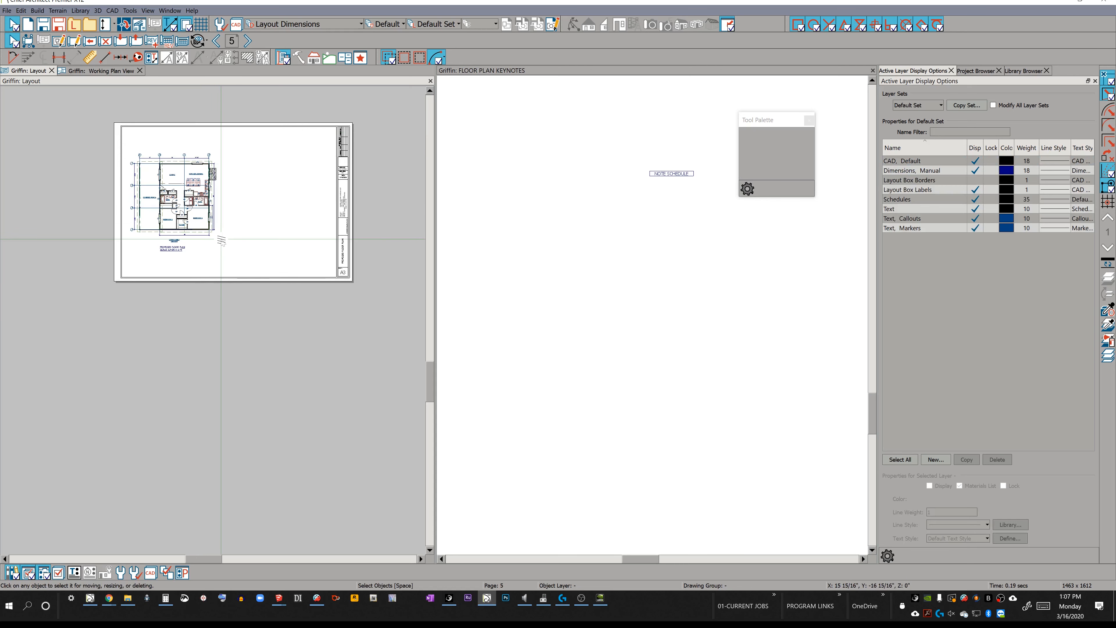
{"action": "scroll", "coordinate": [220, 240], "scroll_direction": "up", "scroll_amount": 1}
{"action": "scroll", "coordinate": [221, 239], "scroll_direction": "up", "scroll_amount": 1}
{"action": "left_click", "coordinate": [111, 172]}
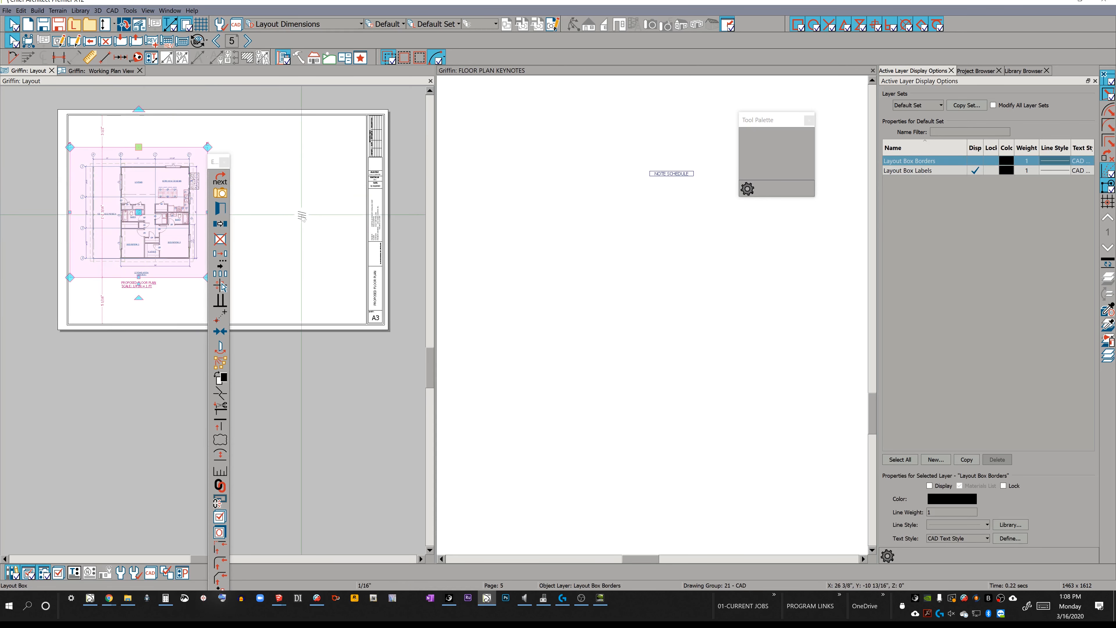
{"action": "left_click", "coordinate": [219, 224]}
{"action": "left_click_drag", "start_coordinate": [139, 210], "coordinate": [291, 210]}
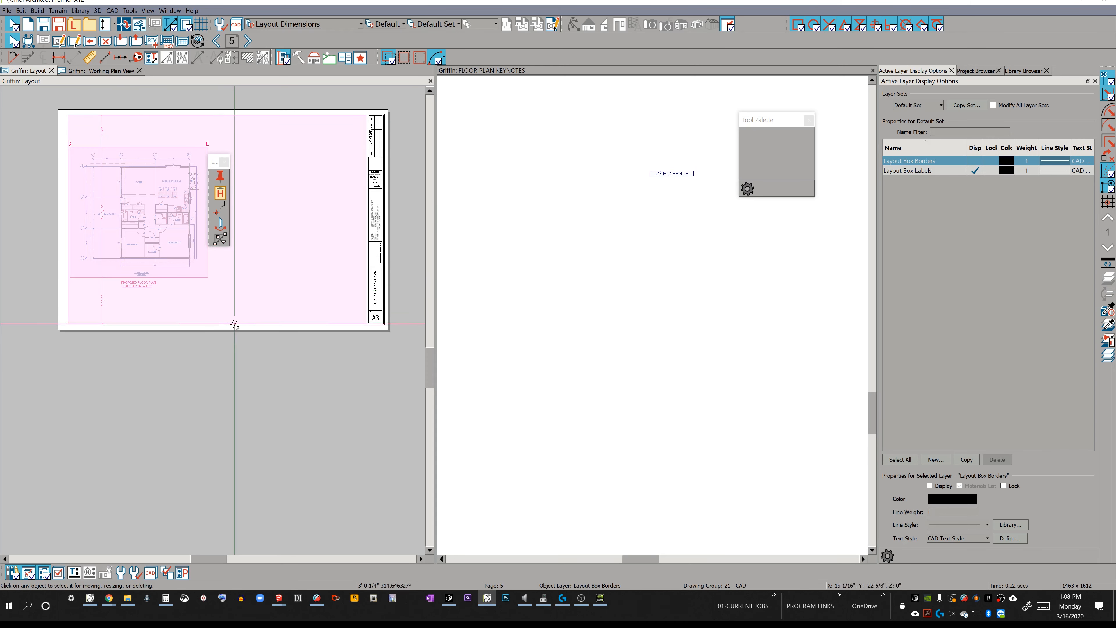
{"action": "left_click", "coordinate": [217, 324]}
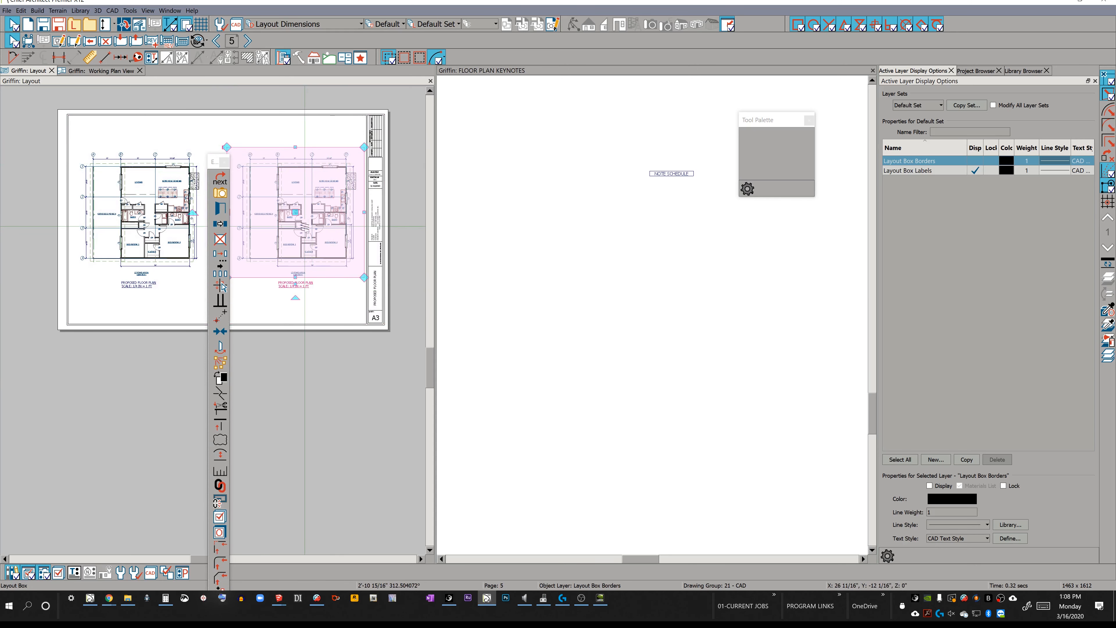
{"action": "key", "text": "Escape"}
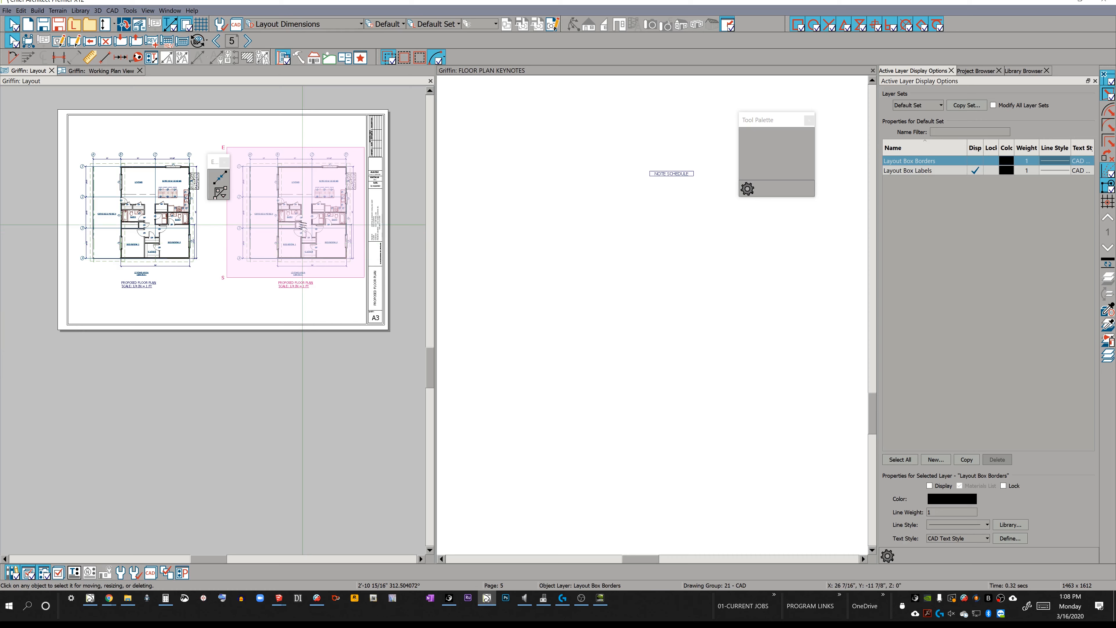
{"action": "key", "text": "Escape"}
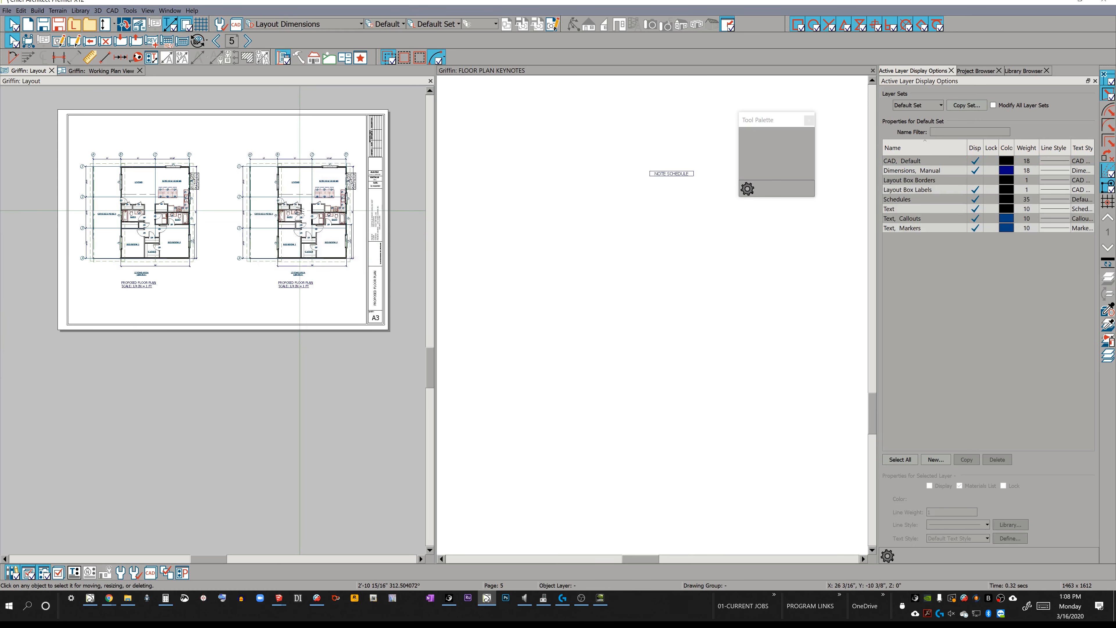
Review which saved plan views can be linked to the copied floor plan's layout box, leaving the specification without changes
{"action": "left_click", "coordinate": [299, 210]}
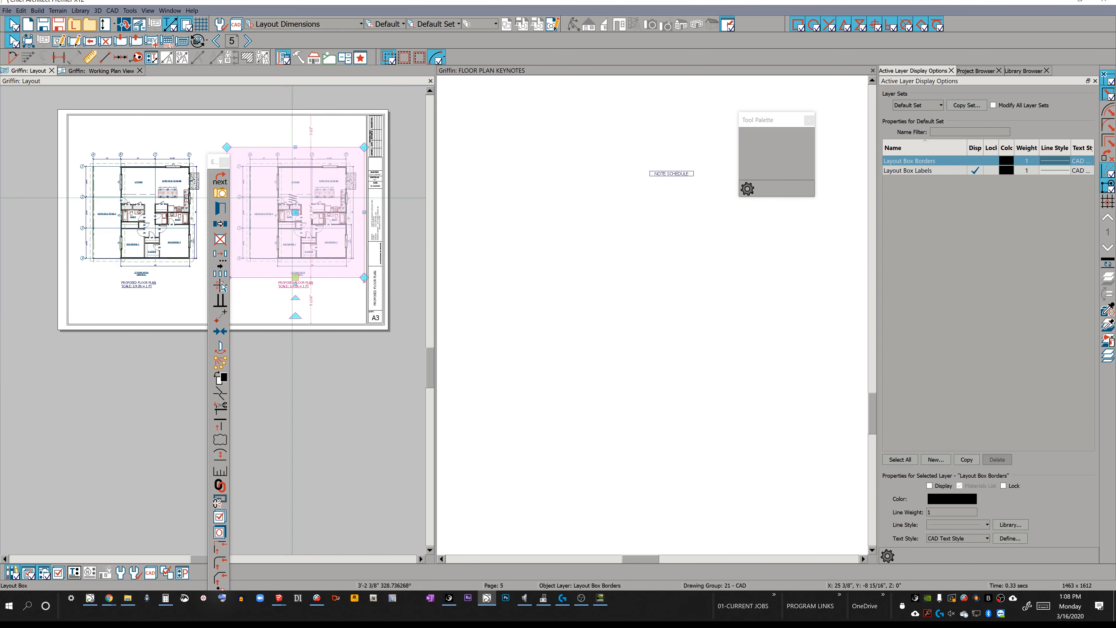
{"action": "double_click", "coordinate": [292, 198]}
{"action": "left_click", "coordinate": [494, 175]}
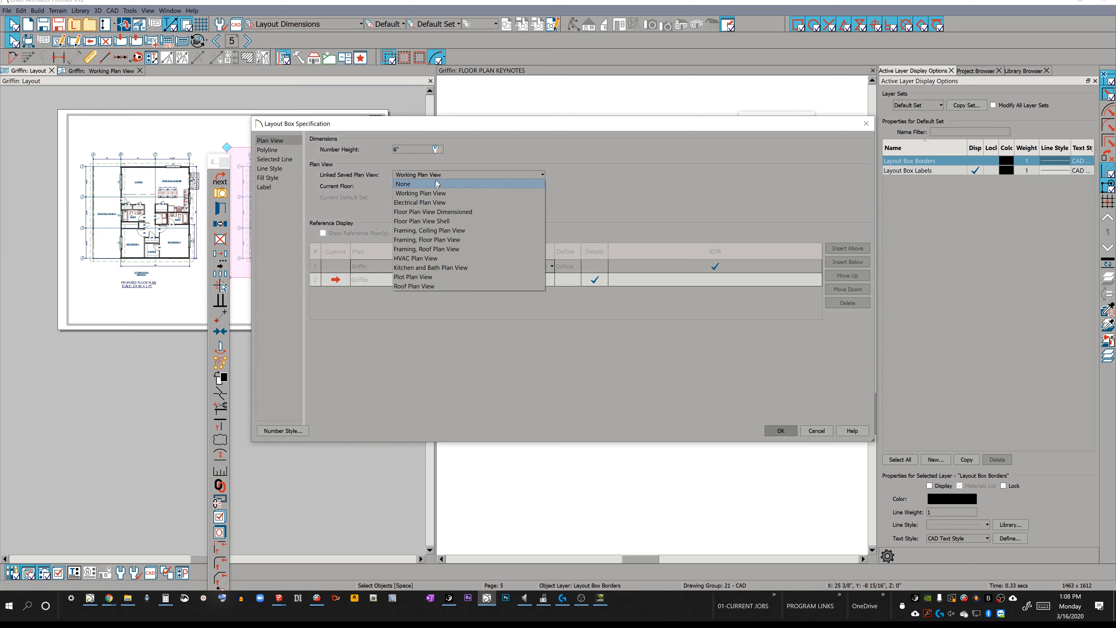
{"action": "left_click", "coordinate": [629, 375]}
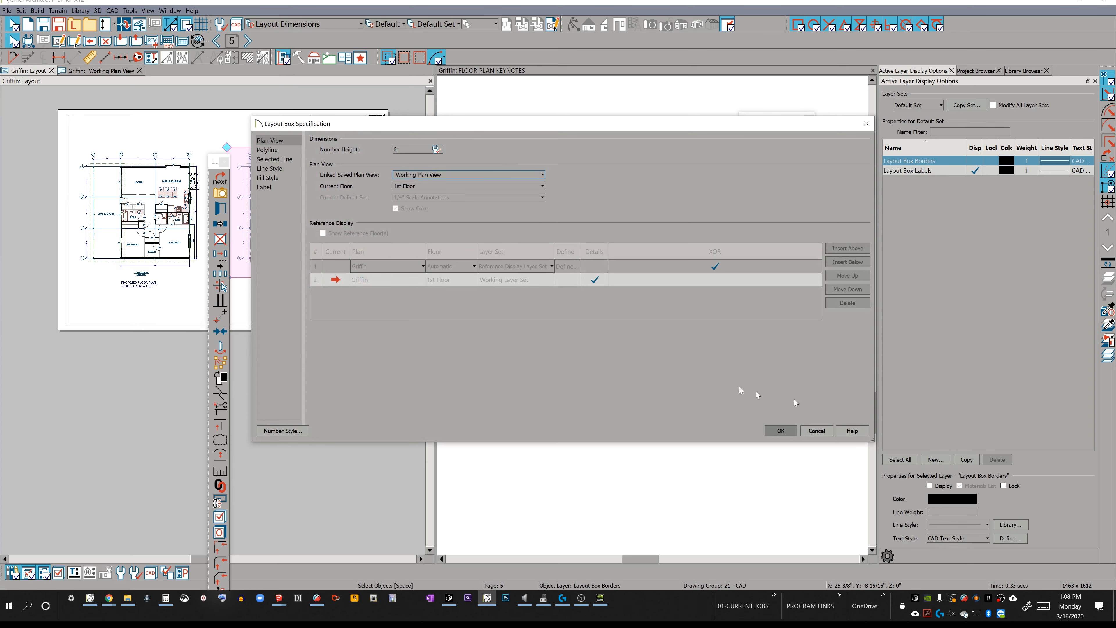
{"action": "left_click", "coordinate": [809, 433]}
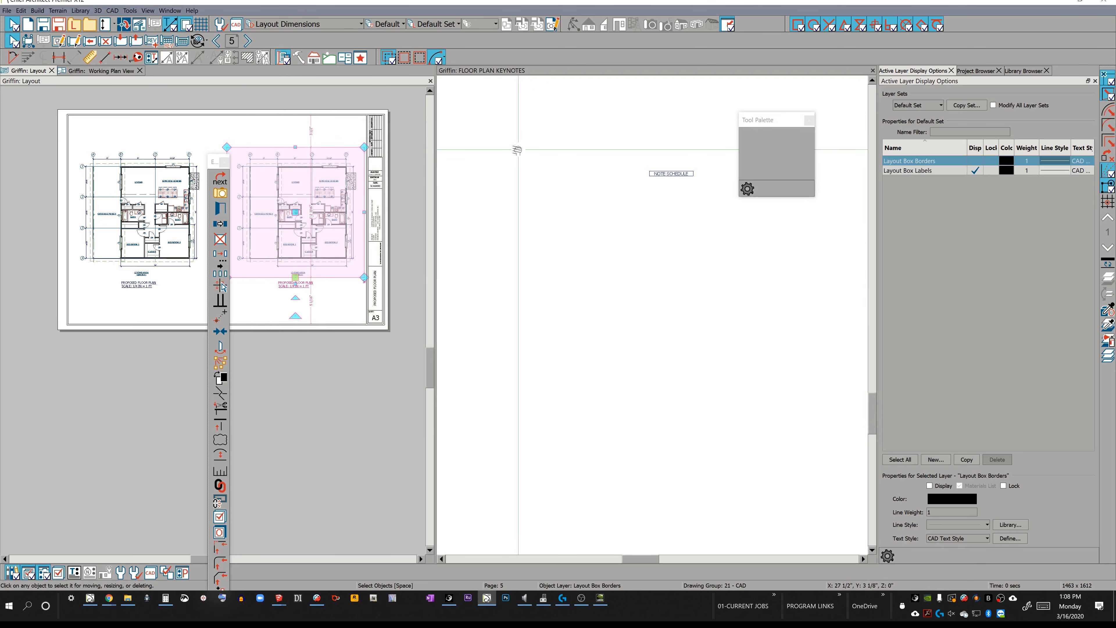
Return to the Working Plan View, go to floor 0 and save it as a new plan view named Foundation Plan
{"action": "middle_click_drag", "start_coordinate": [518, 150], "coordinate": [518, 150]}
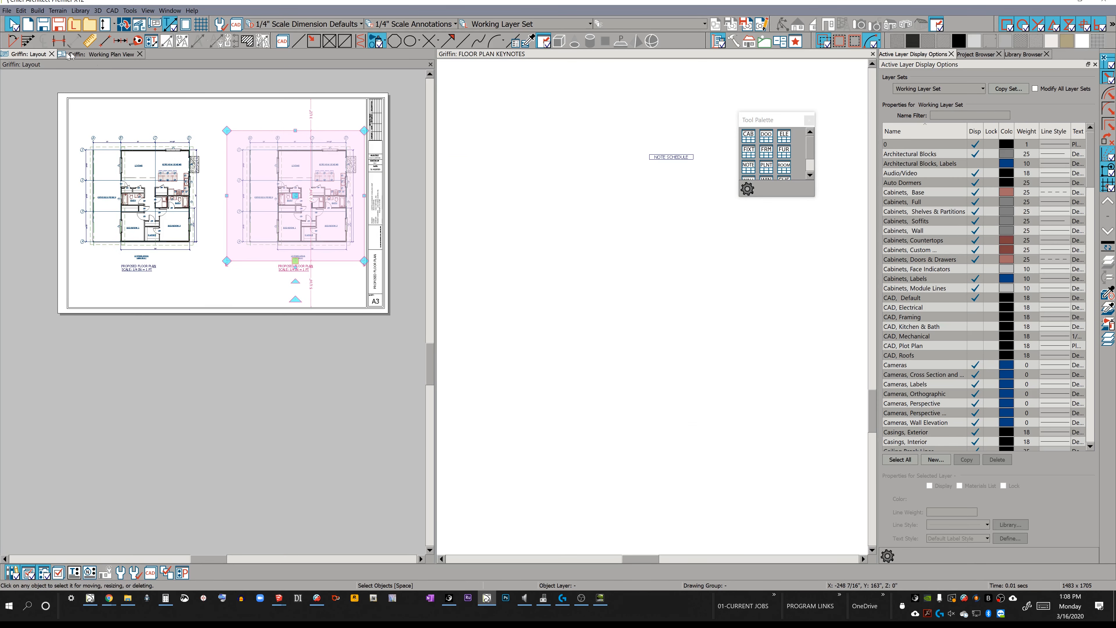
{"action": "left_click", "coordinate": [107, 55]}
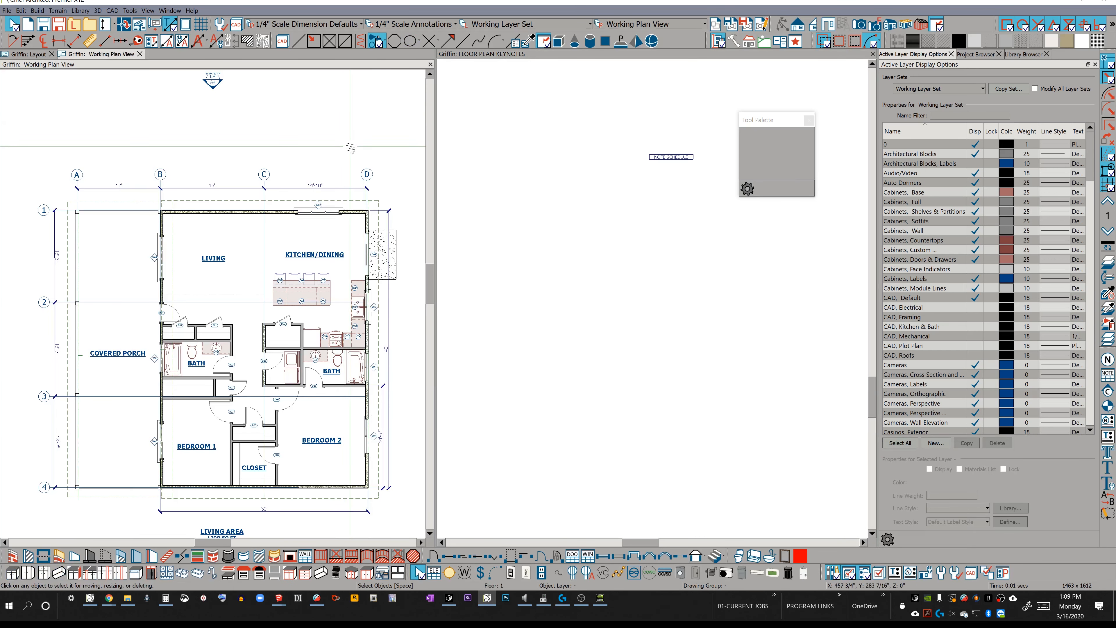
{"action": "key", "text": "Page_Down"}
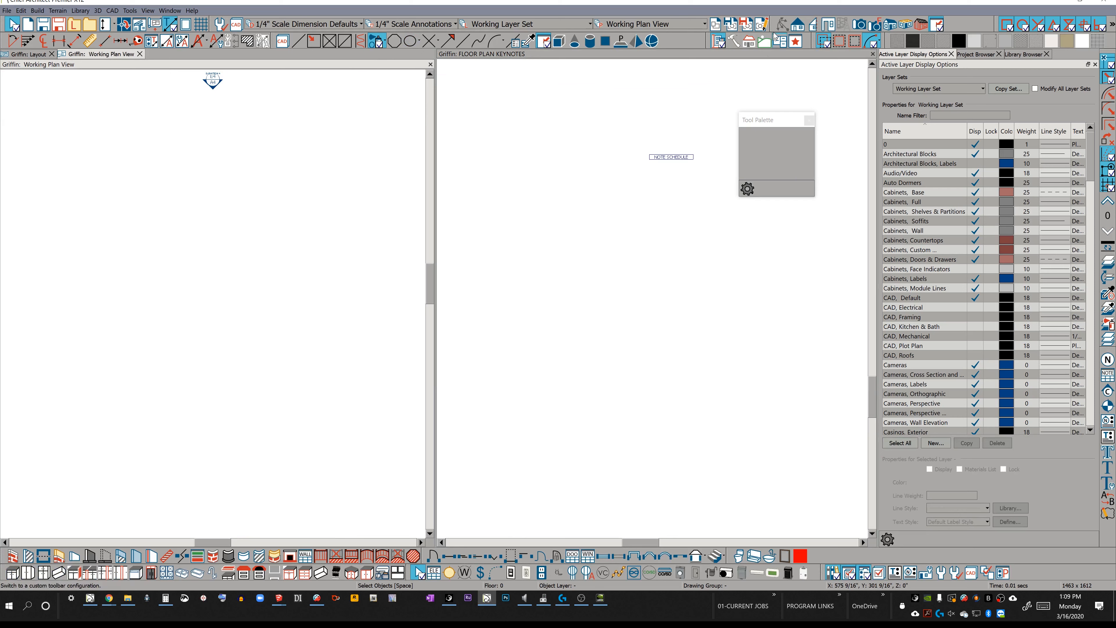
{"action": "left_click", "coordinate": [747, 25]}
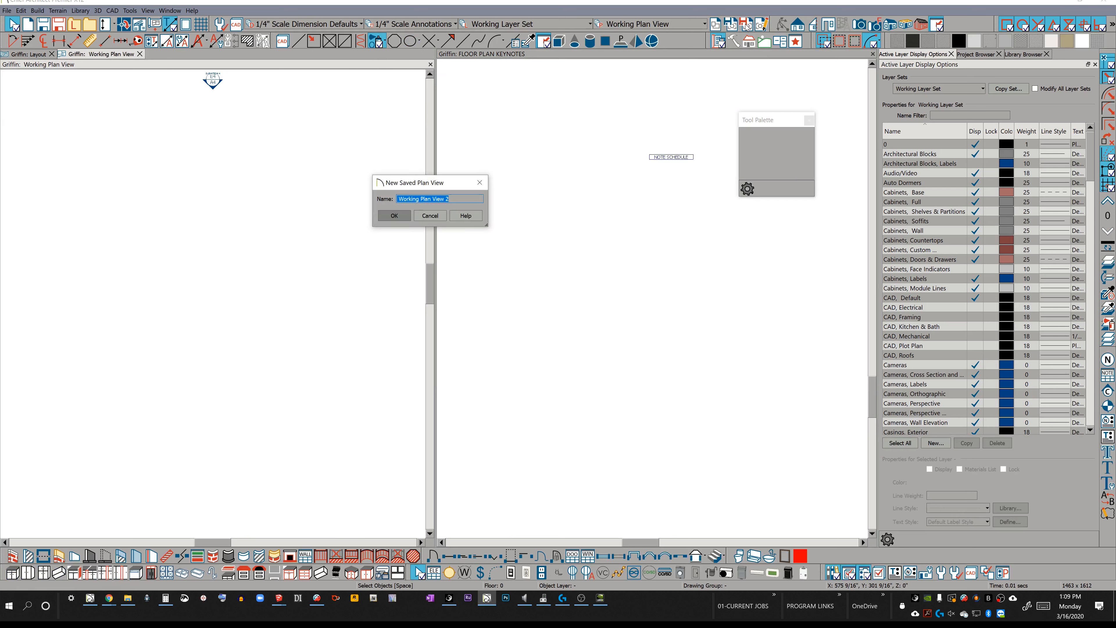
{"action": "type", "text": "fOUN"}
{"action": "key", "text": "BackSpace"}
{"action": "key", "text": "BackSpace"}
{"action": "key", "text": "BackSpace"}
{"action": "key", "text": "BackSpace"}
{"action": "key", "text": "BackSpace"}
{"action": "key", "text": "BackSpace"}
{"action": "key", "text": "BackSpace"}
{"action": "key", "text": "BackSpace"}
{"action": "key", "text": "BackSpace"}
{"action": "key", "text": "BackSpace"}
{"action": "key", "text": "BackSpace"}
{"action": "key", "text": "BackSpace"}
{"action": "key", "text": "BackSpace"}
{"action": "key", "text": "BackSpace"}
{"action": "key", "text": "BackSpace"}
{"action": "key", "text": "BackSpace"}
{"action": "key", "text": "BackSpace"}
{"action": "key", "text": "BackSpace"}
{"action": "key", "text": "BackSpace"}
{"action": "key", "text": "BackSpace"}
{"action": "key", "text": "BackSpace"}
{"action": "key", "text": "BackSpace"}
{"action": "key", "text": "BackSpace"}
{"action": "key", "text": "BackSpace"}
{"action": "key", "text": "BackSpace"}
{"action": "key", "text": "BackSpace"}
{"action": "key", "text": "BackSpace"}
{"action": "key", "text": "BackSpace"}
Filter the Foundation Plan's Working Layer Set by "foot" and "walls" to check the display of the footing and wall layers
{"action": "scroll", "coordinate": [307, 226], "scroll_direction": "down", "scroll_amount": 4}
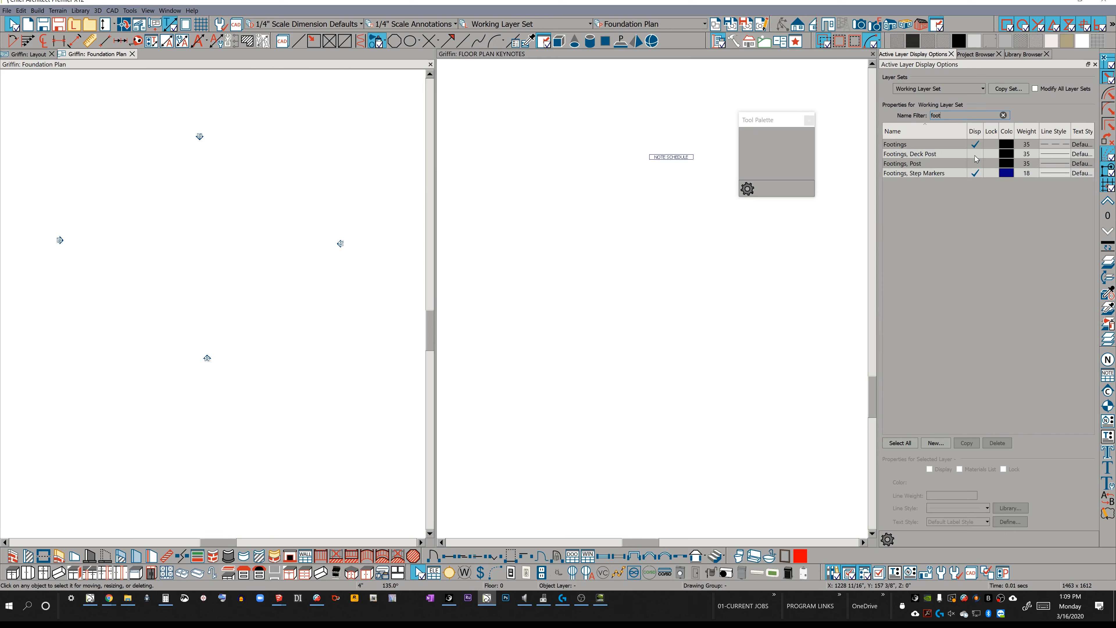
{"action": "scroll", "coordinate": [312, 184], "scroll_direction": "down", "scroll_amount": 1}
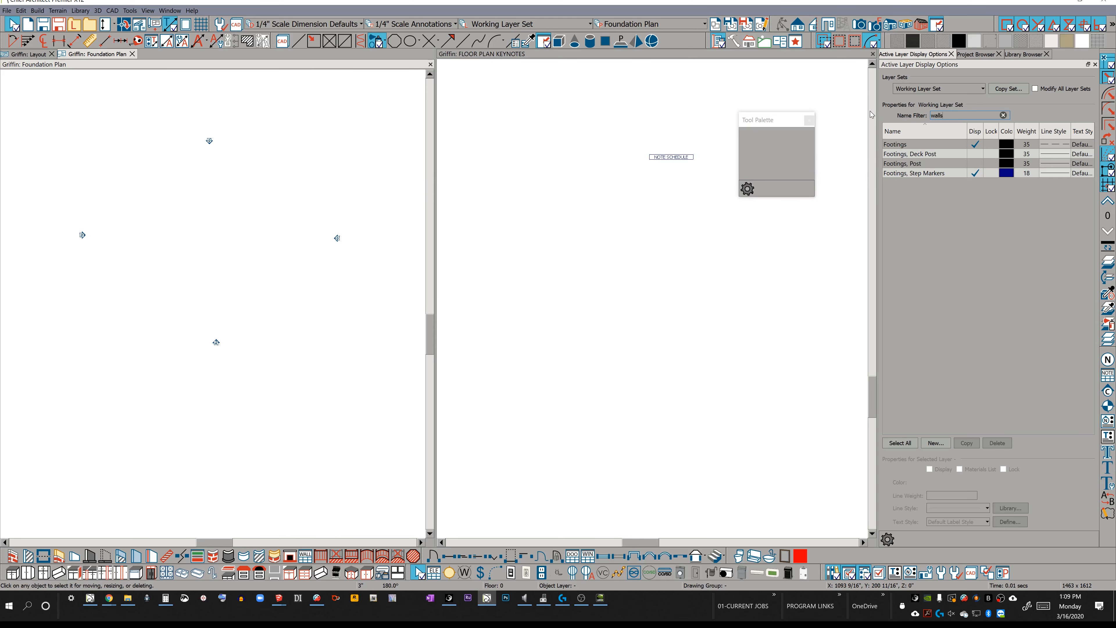
{"action": "scroll", "coordinate": [343, 198], "scroll_direction": "down", "scroll_amount": 2}
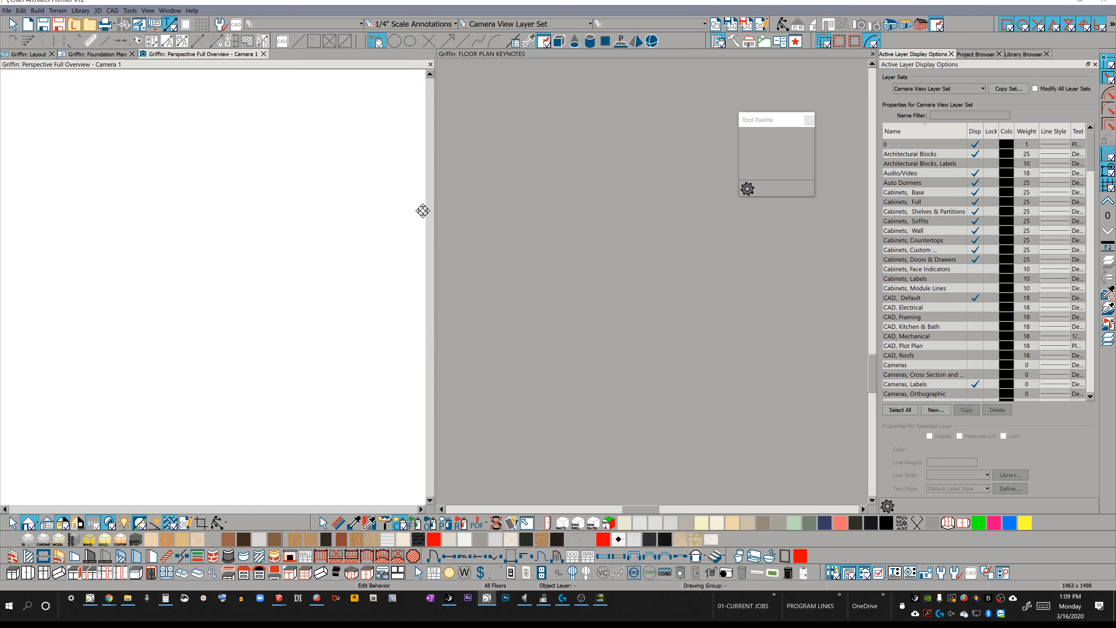
Examine the building's underside in the perspective full overview and filter the Camera View Layer Set by "footin" and "walls"
{"action": "left_click_drag", "start_coordinate": [207, 269], "coordinate": [194, 279]}
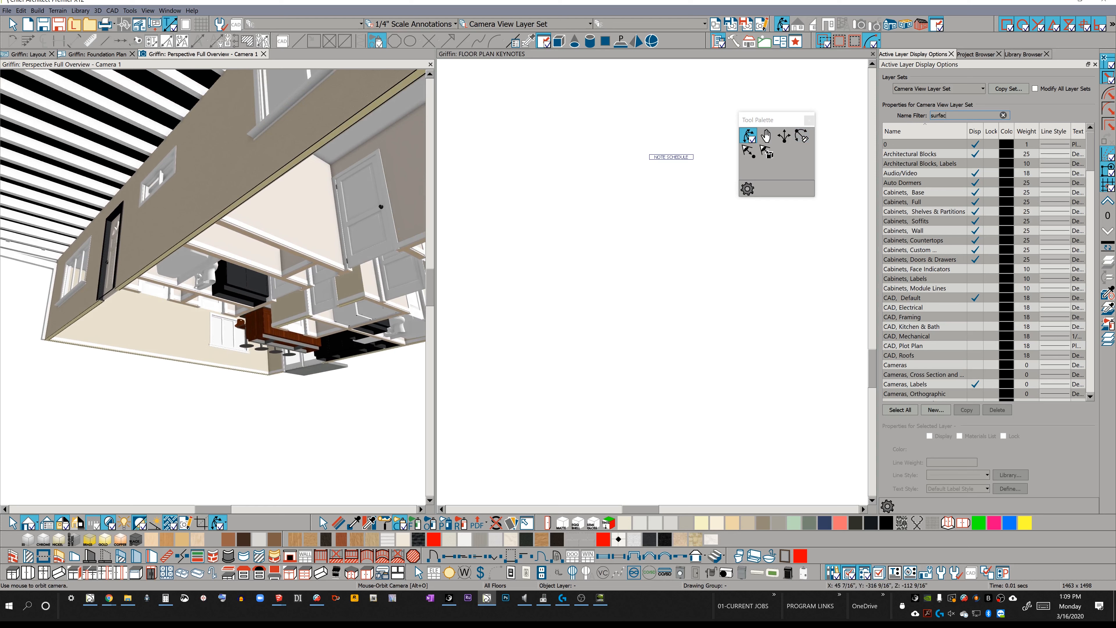
{"action": "left_click_drag", "start_coordinate": [955, 112], "coordinate": [849, 109]}
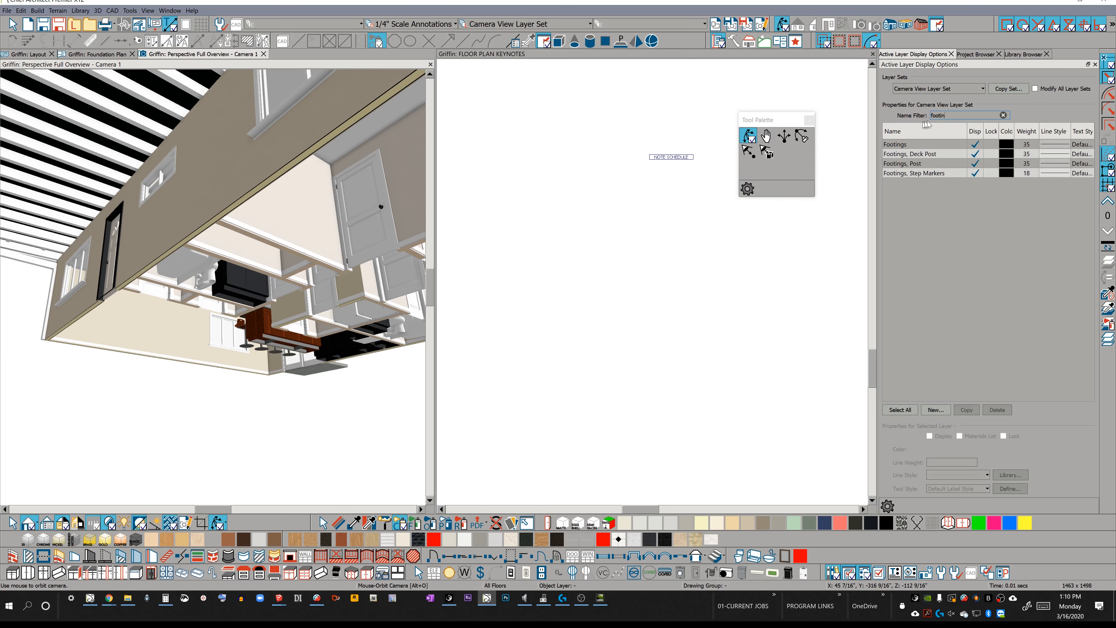
{"action": "type", "text": "walls"}
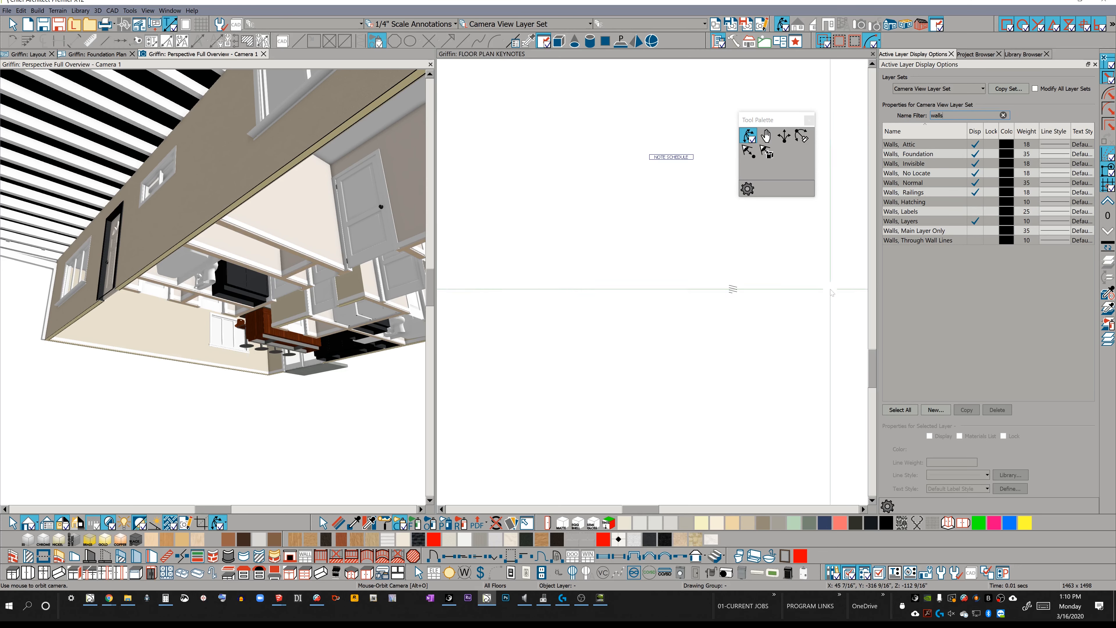
Build the foundation with the preset Monolithic Slab settings and accept replacing any work on the foundation plan
{"action": "middle_click_drag", "start_coordinate": [215, 274], "coordinate": [219, 326]}
{"action": "left_click_drag", "start_coordinate": [219, 326], "coordinate": [34, 10]}
{"action": "left_click", "coordinate": [36, 13]}
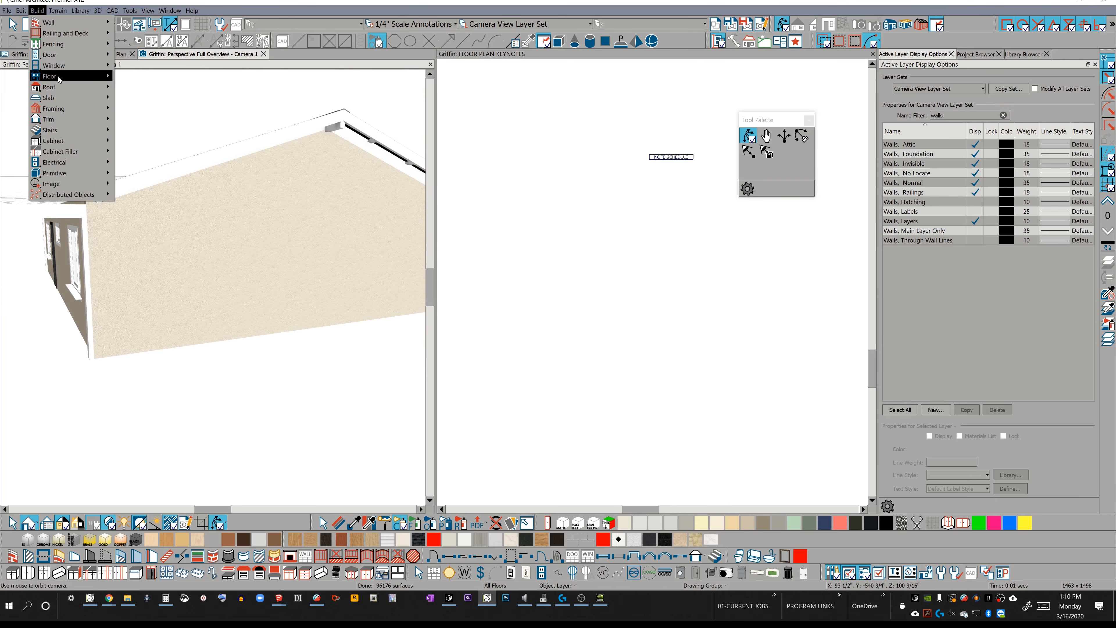
{"action": "mouse_move", "coordinate": [70, 76]}
{"action": "left_click", "coordinate": [158, 132]}
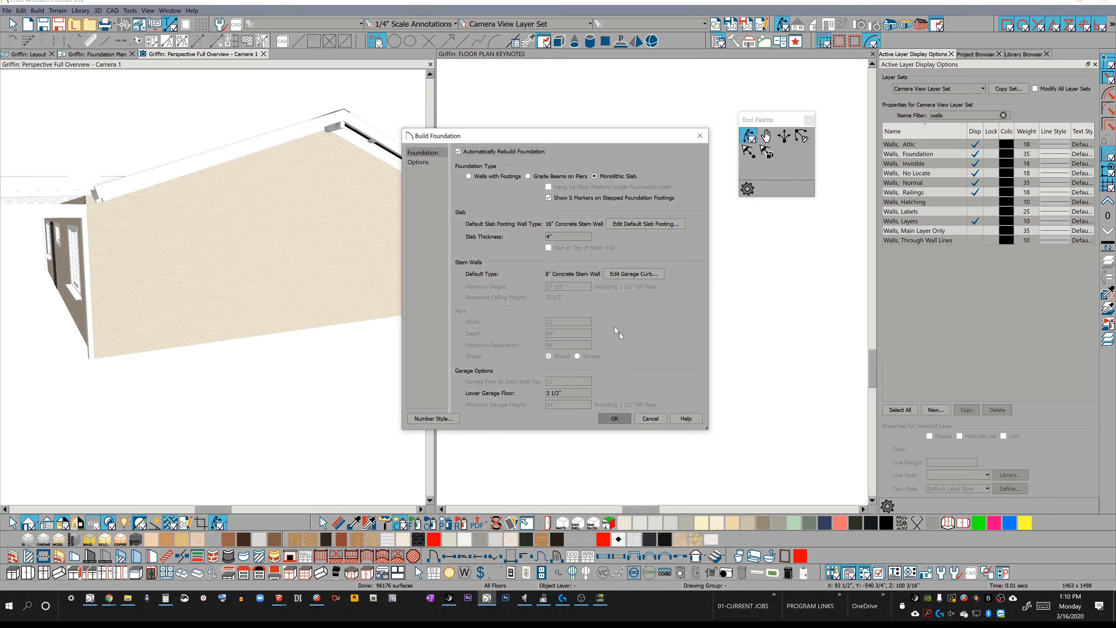
{"action": "left_click", "coordinate": [615, 418]}
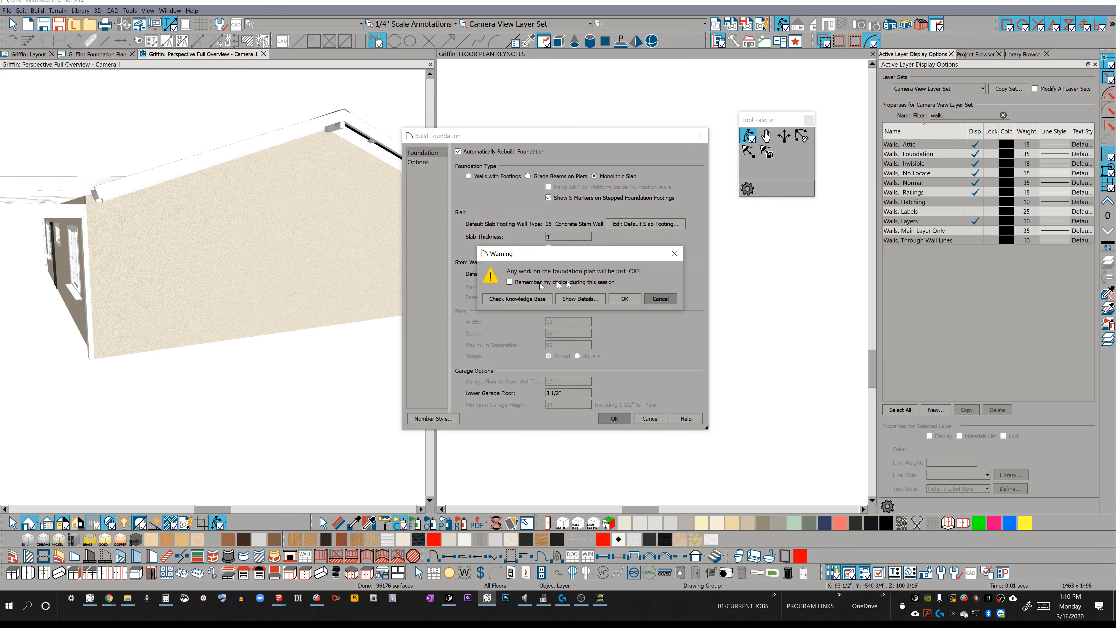
{"action": "left_click", "coordinate": [624, 299]}
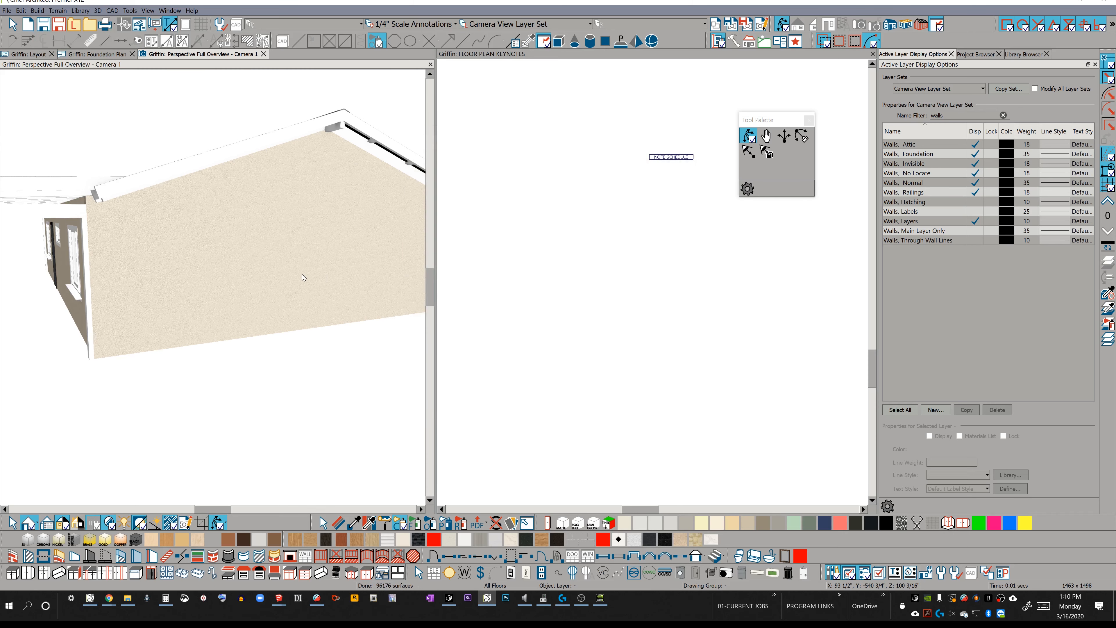
Examine the rebuilt slab in the perspective overview and in the Foundation Plan view
{"action": "left_click_drag", "start_coordinate": [302, 273], "coordinate": [302, 270]}
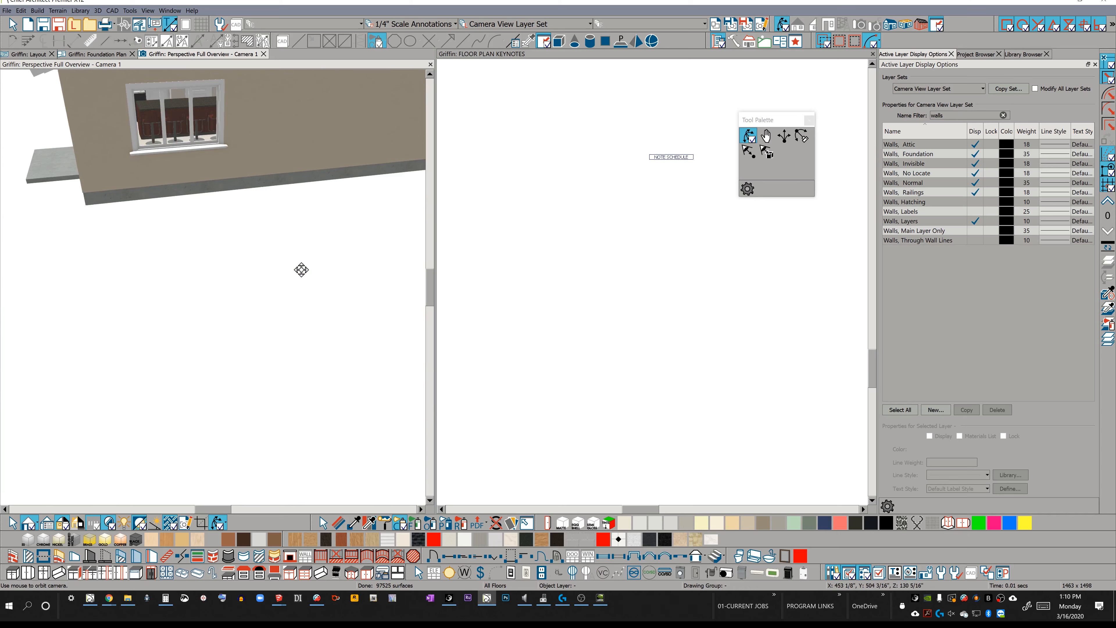
{"action": "key", "text": "ctrl+Tab"}
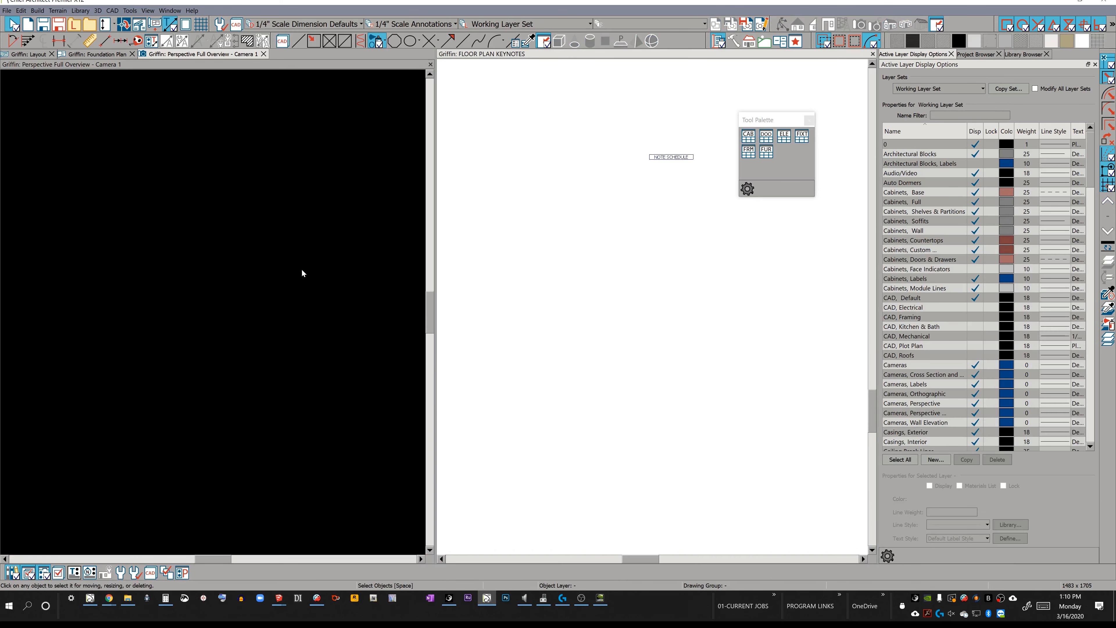
{"action": "key", "text": "ctrl+Tab"}
{"action": "key", "text": "ctrl+Tab"}
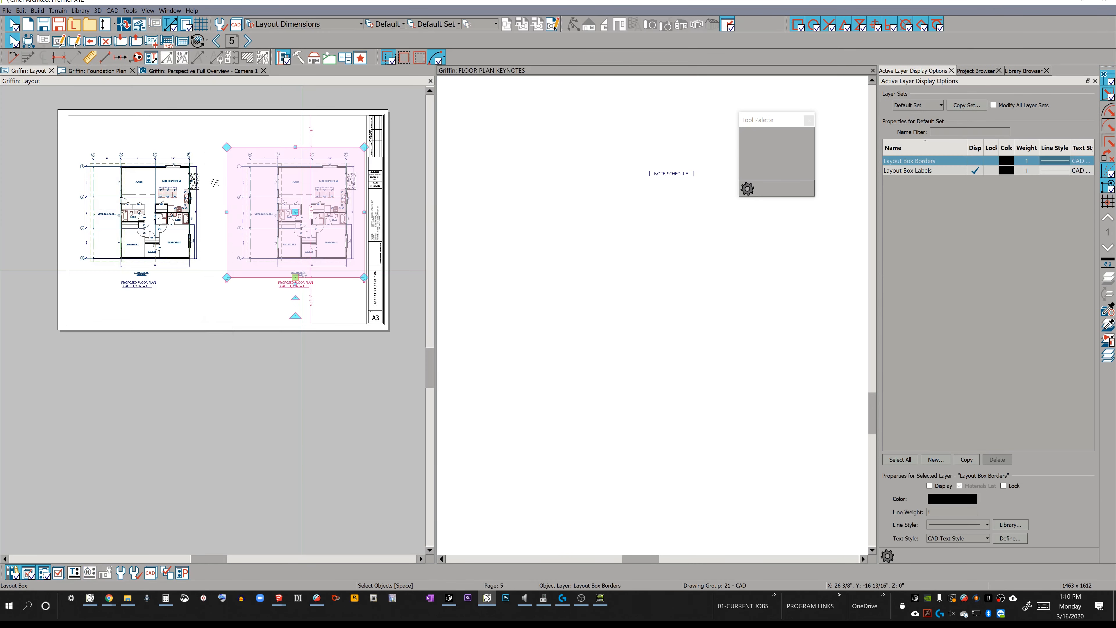
{"action": "scroll", "coordinate": [280, 221], "scroll_direction": "up", "scroll_amount": 5}
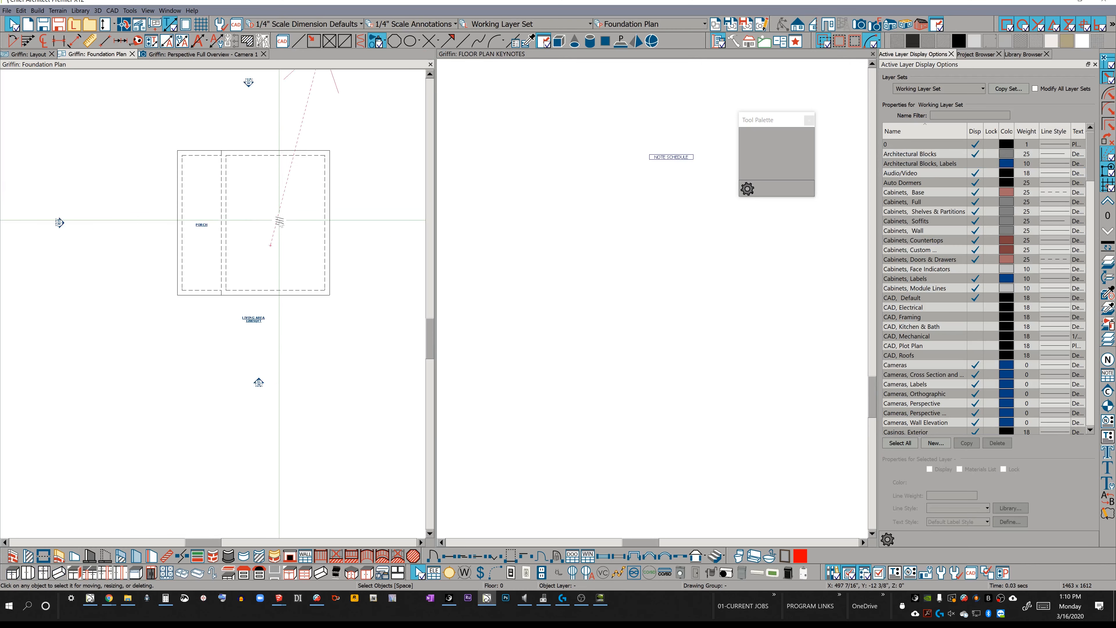
{"action": "scroll", "coordinate": [280, 221], "scroll_direction": "down", "scroll_amount": 3}
{"action": "scroll", "coordinate": [280, 221], "scroll_direction": "up", "scroll_amount": 2}
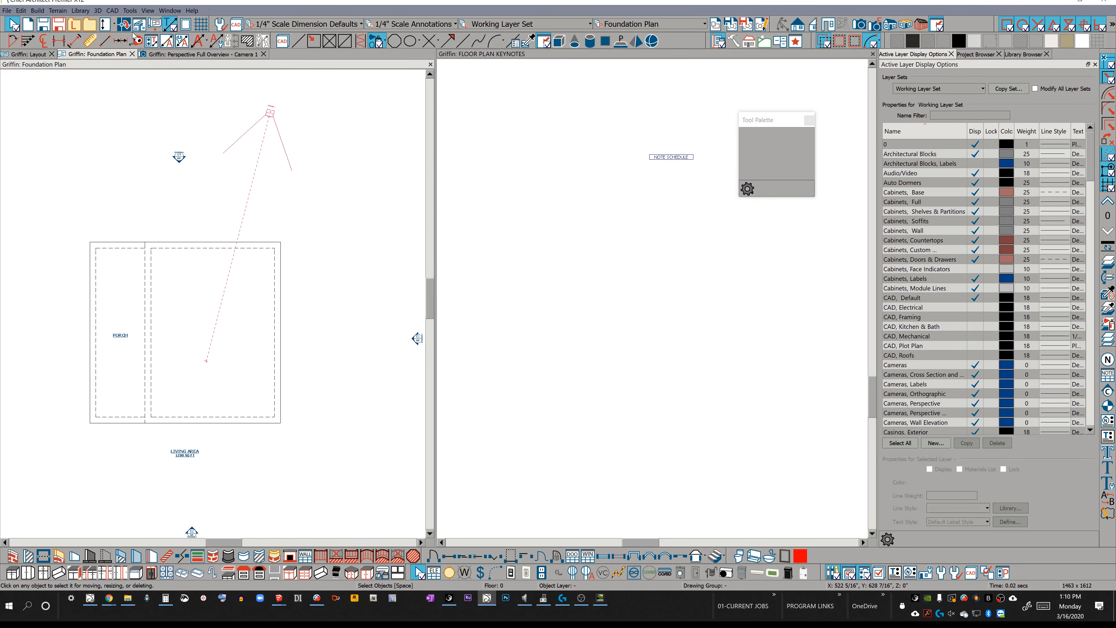
Link the copied floor plan's layout box on page 5 to the Foundation Plan saved plan view
{"action": "left_click", "coordinate": [32, 54]}
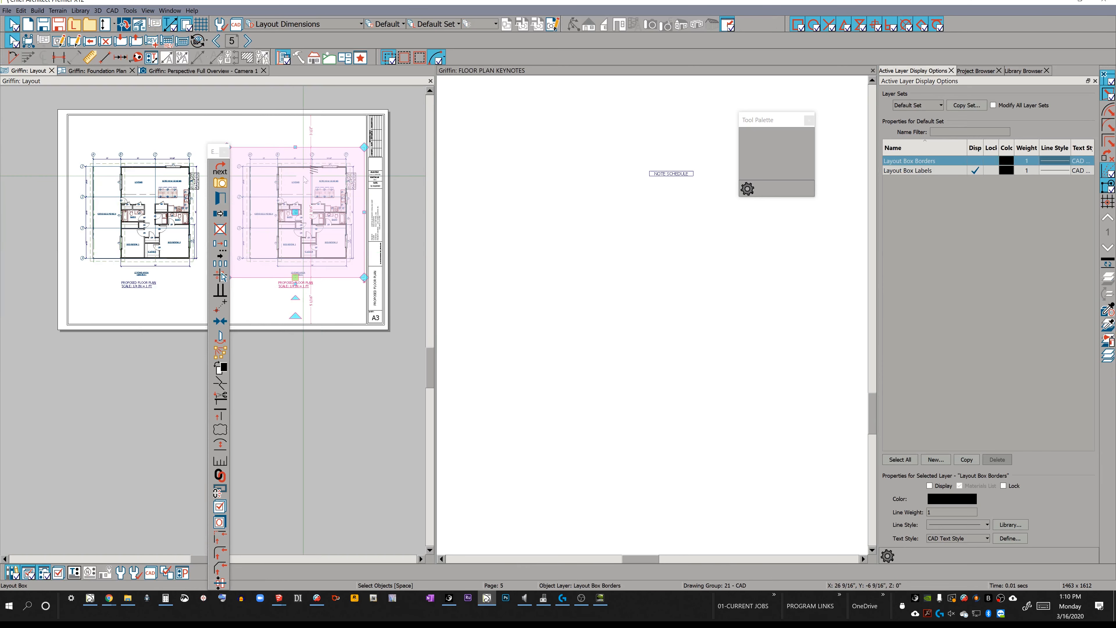
{"action": "double_click", "coordinate": [302, 203]}
{"action": "left_click", "coordinate": [450, 175]}
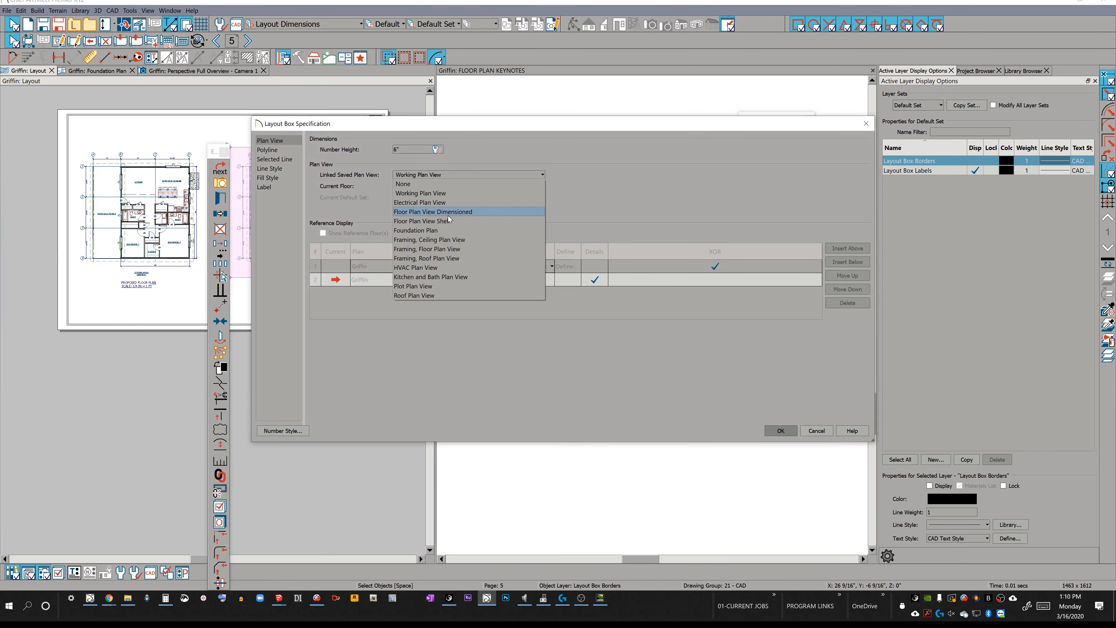
{"action": "left_click", "coordinate": [443, 231]}
{"action": "key", "text": "Return"}
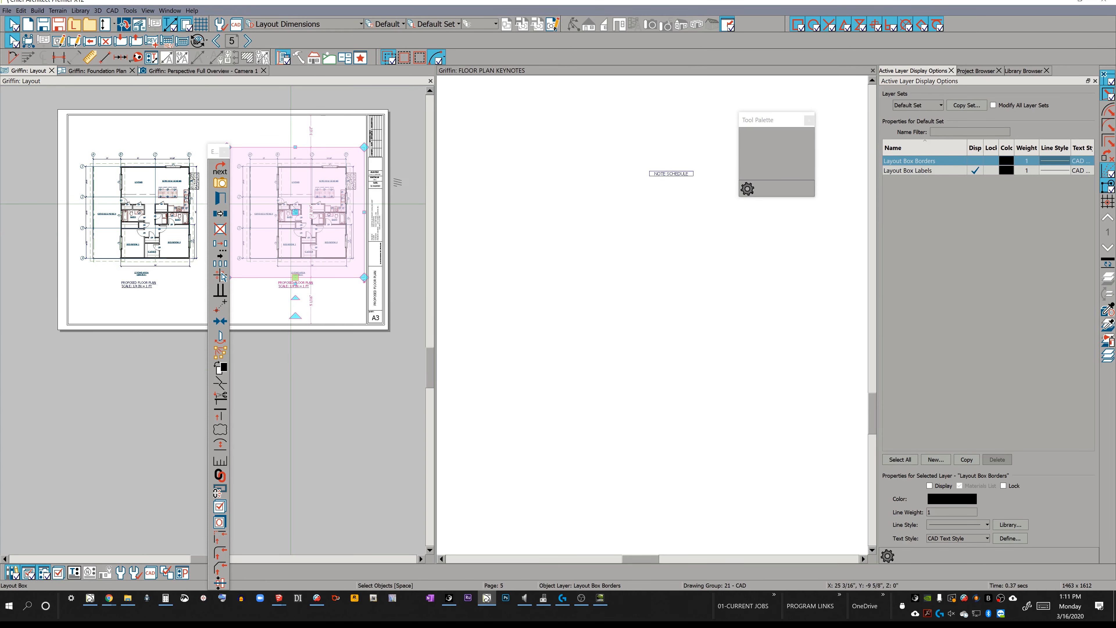
Set the copied layout box's current floor to Foundation
{"action": "double_click", "coordinate": [290, 204]}
{"action": "left_click", "coordinate": [427, 186]}
{"action": "left_click", "coordinate": [416, 197]}
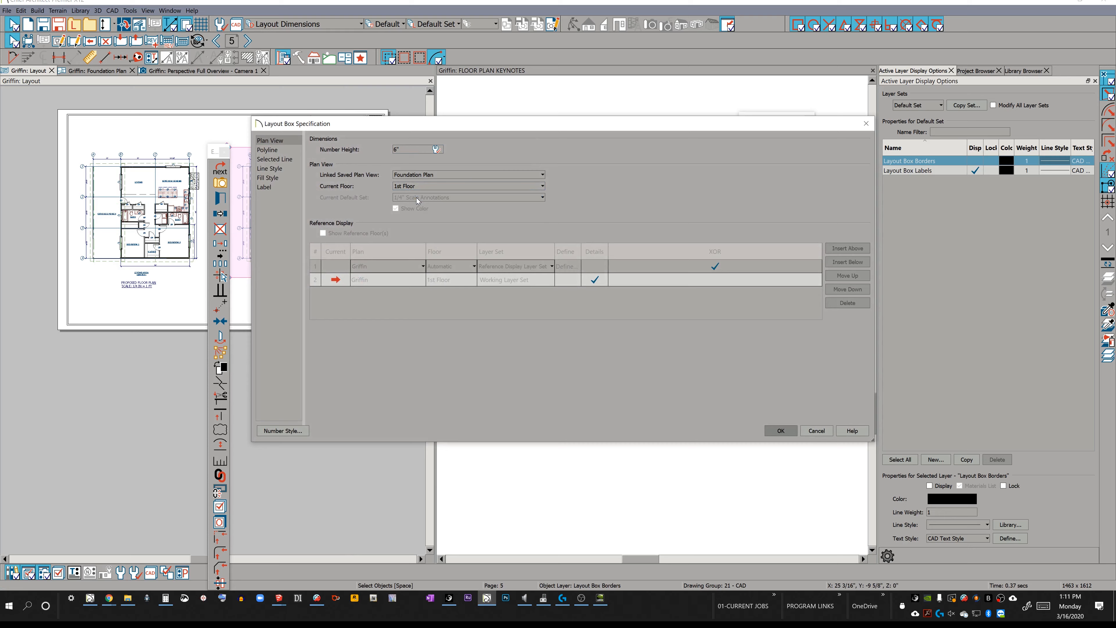
{"action": "key", "text": "Return"}
{"action": "left_click", "coordinate": [353, 368]}
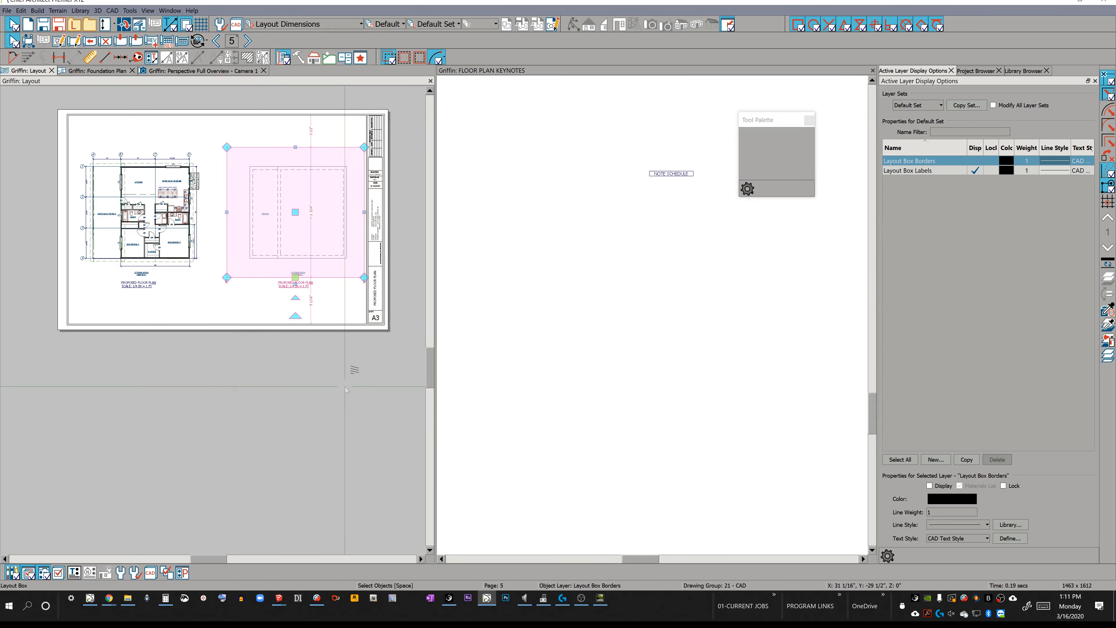
{"action": "scroll", "coordinate": [350, 339], "scroll_direction": "down", "scroll_amount": 1}
{"action": "scroll", "coordinate": [350, 339], "scroll_direction": "down", "scroll_amount": 1}
{"action": "middle_click_drag", "start_coordinate": [350, 338], "coordinate": [345, 360]}
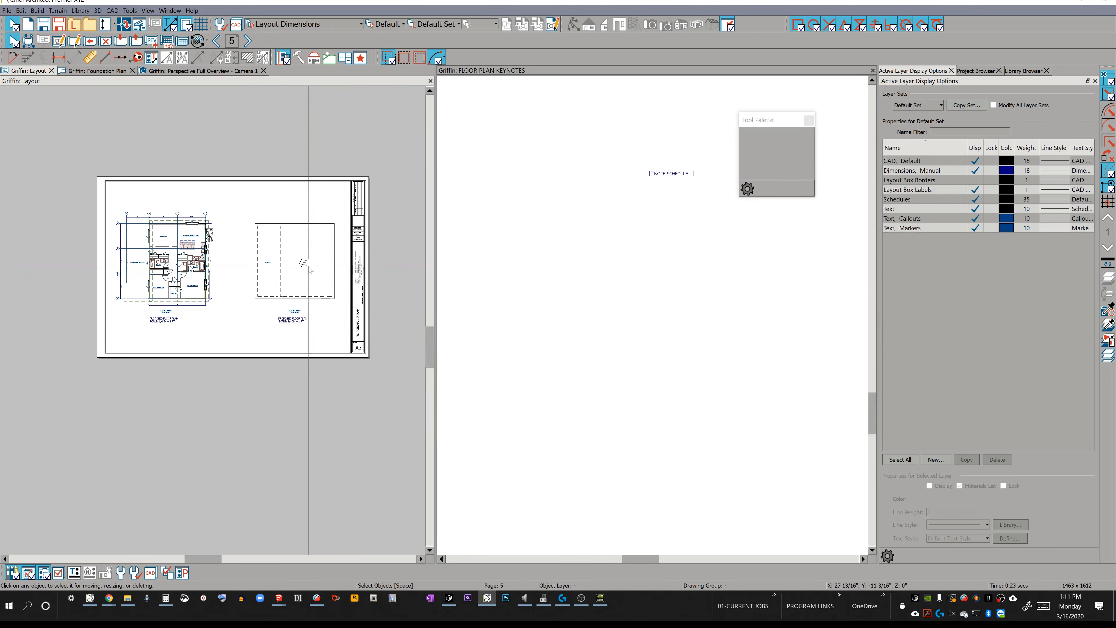
Replace PROPOSED FLOOR PLAN in the foundation layout box's label with the Automatic Label macro
{"action": "left_click", "coordinate": [303, 261]}
{"action": "double_click", "coordinate": [317, 267]}
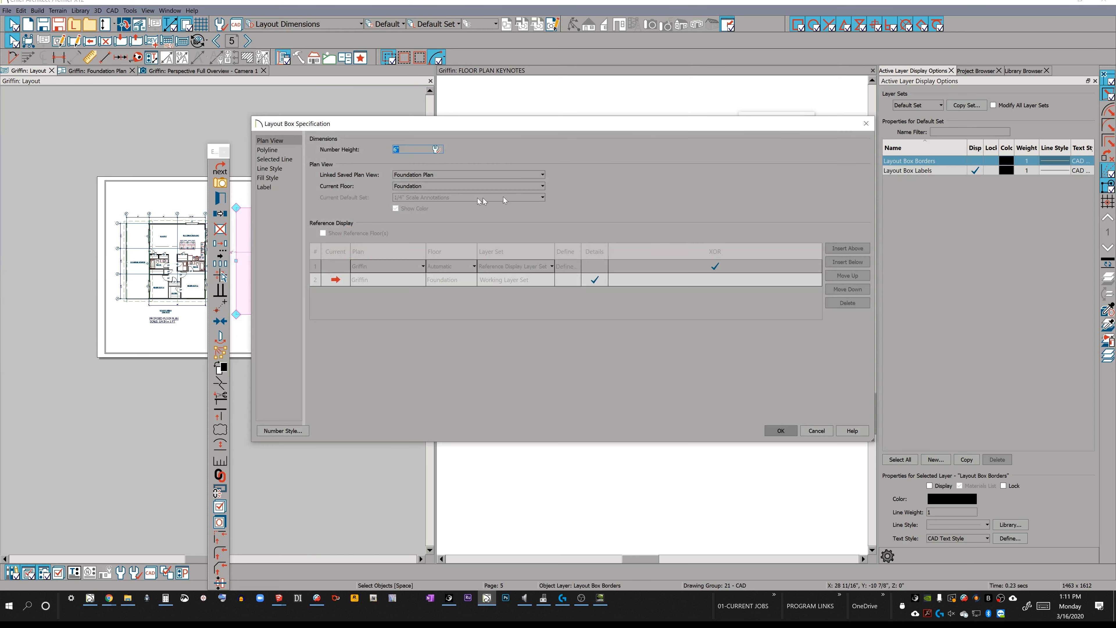
{"action": "left_click", "coordinate": [265, 187]}
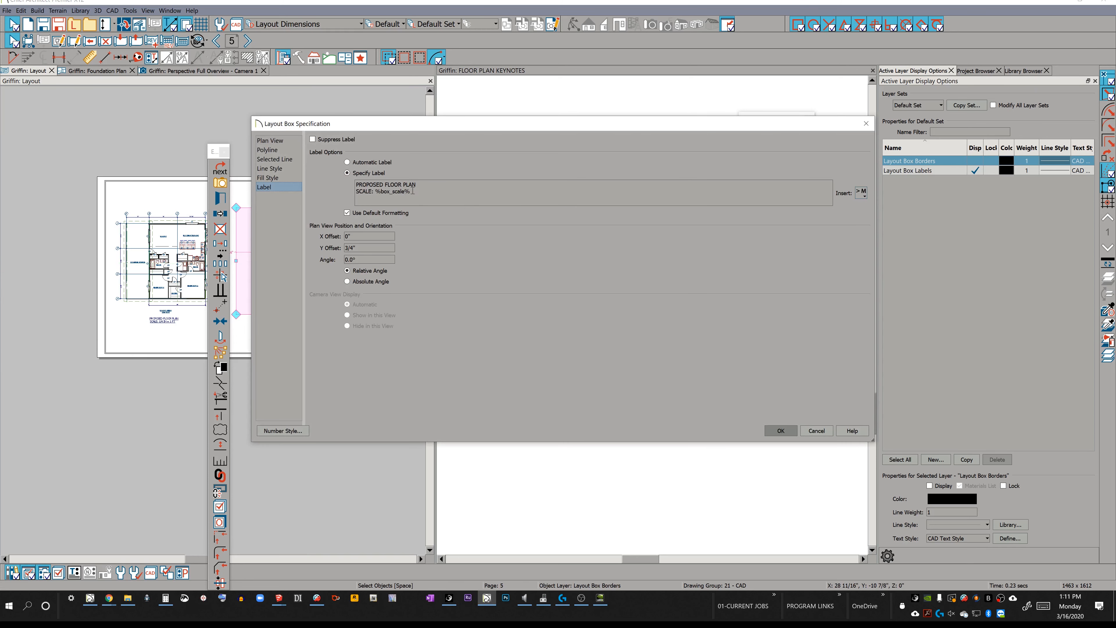
{"action": "left_click_drag", "start_coordinate": [422, 185], "coordinate": [257, 164]}
{"action": "left_click", "coordinate": [860, 193]}
{"action": "mouse_move", "coordinate": [884, 216]}
{"action": "left_click", "coordinate": [937, 219]}
{"action": "left_click", "coordinate": [781, 430]}
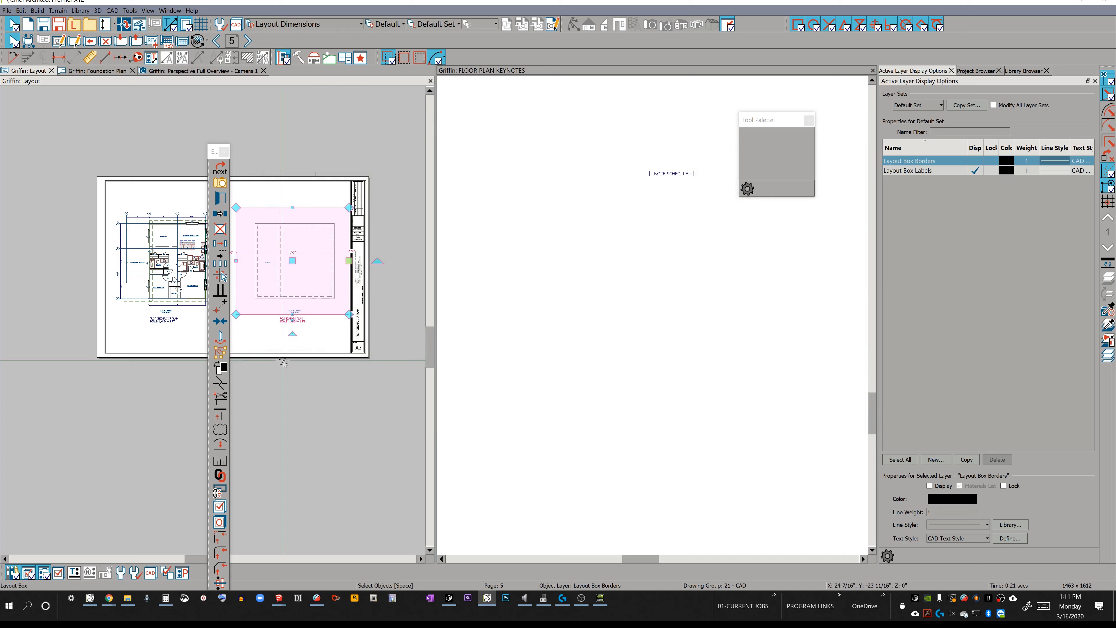
Replace the title text in the floor plan layout box's label with the Automatic Label macro, keeping its link to Working Plan View
{"action": "scroll", "coordinate": [157, 327], "scroll_direction": "up", "scroll_amount": 1}
{"action": "left_click", "coordinate": [164, 301]}
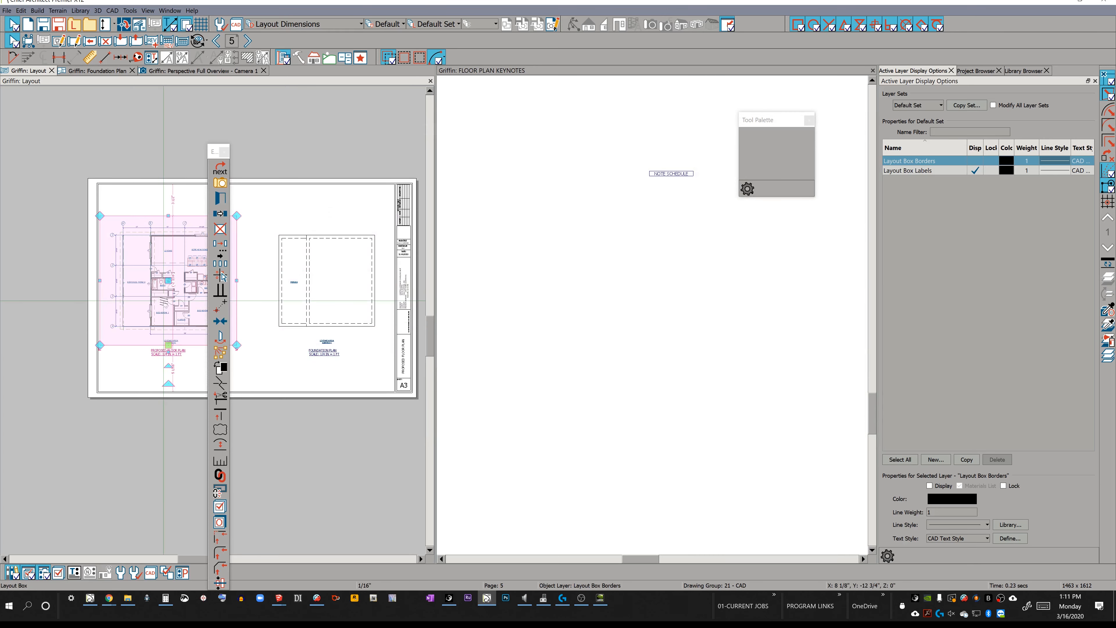
{"action": "double_click", "coordinate": [163, 302]}
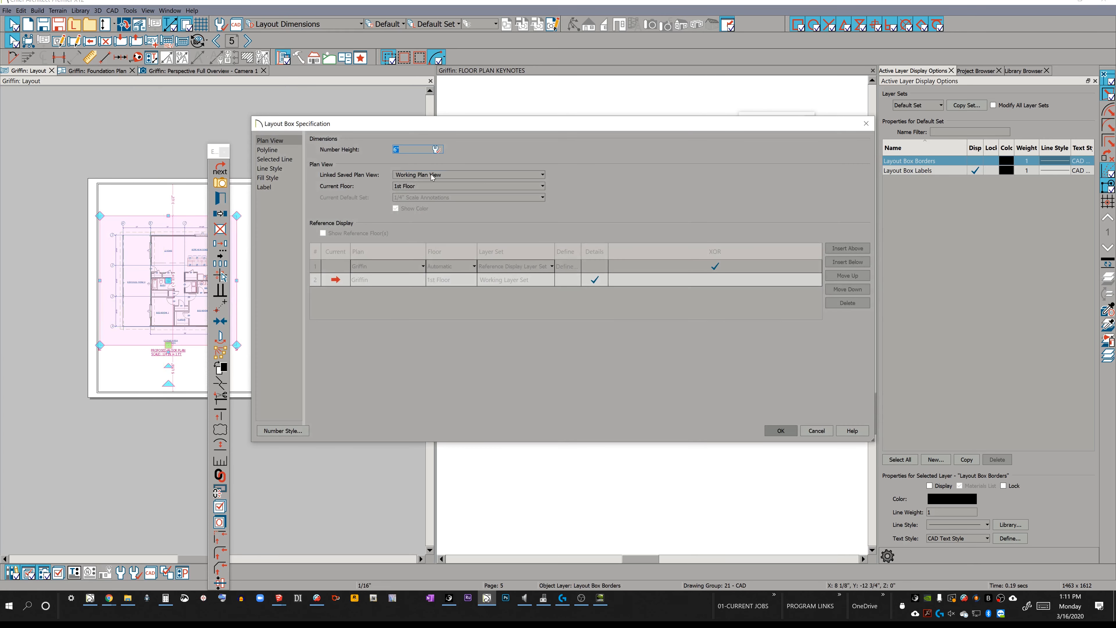
{"action": "left_click", "coordinate": [432, 175]}
{"action": "left_click", "coordinate": [337, 177]}
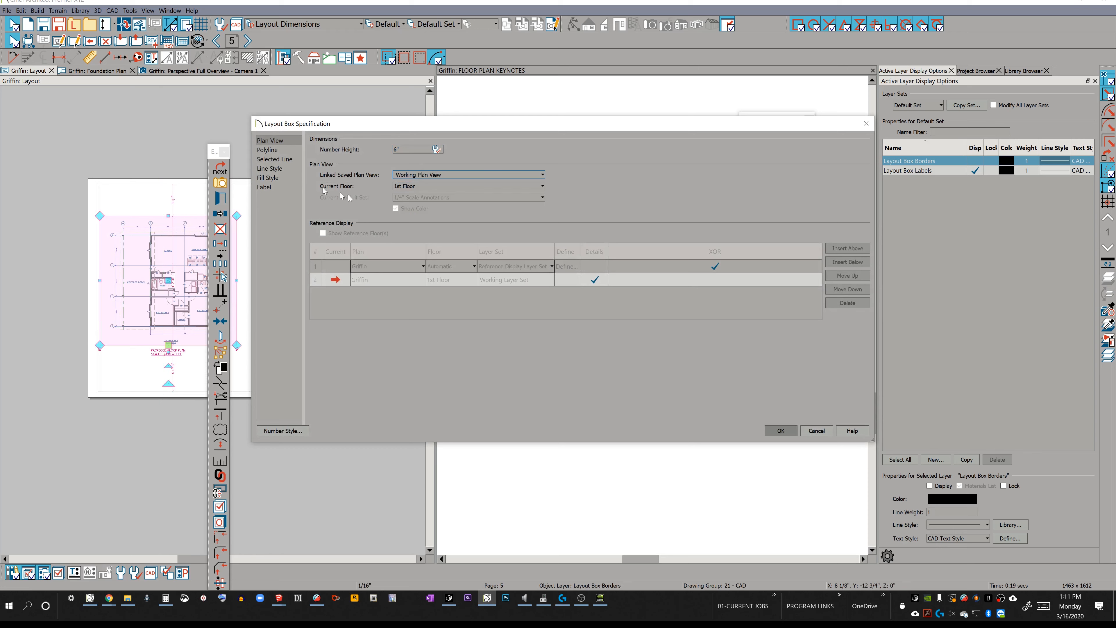
{"action": "left_click", "coordinate": [272, 187]}
{"action": "left_click_drag", "start_coordinate": [425, 184], "coordinate": [315, 176]}
{"action": "left_click", "coordinate": [861, 194]}
{"action": "mouse_move", "coordinate": [896, 215]}
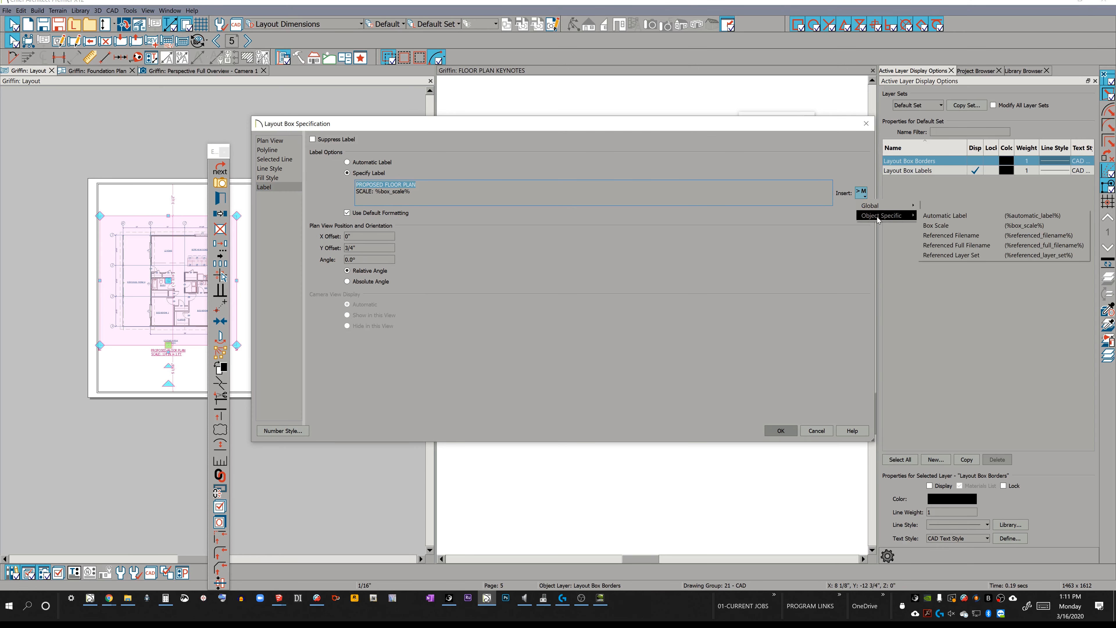
{"action": "left_click", "coordinate": [958, 215]}
{"action": "left_click", "coordinate": [781, 432]}
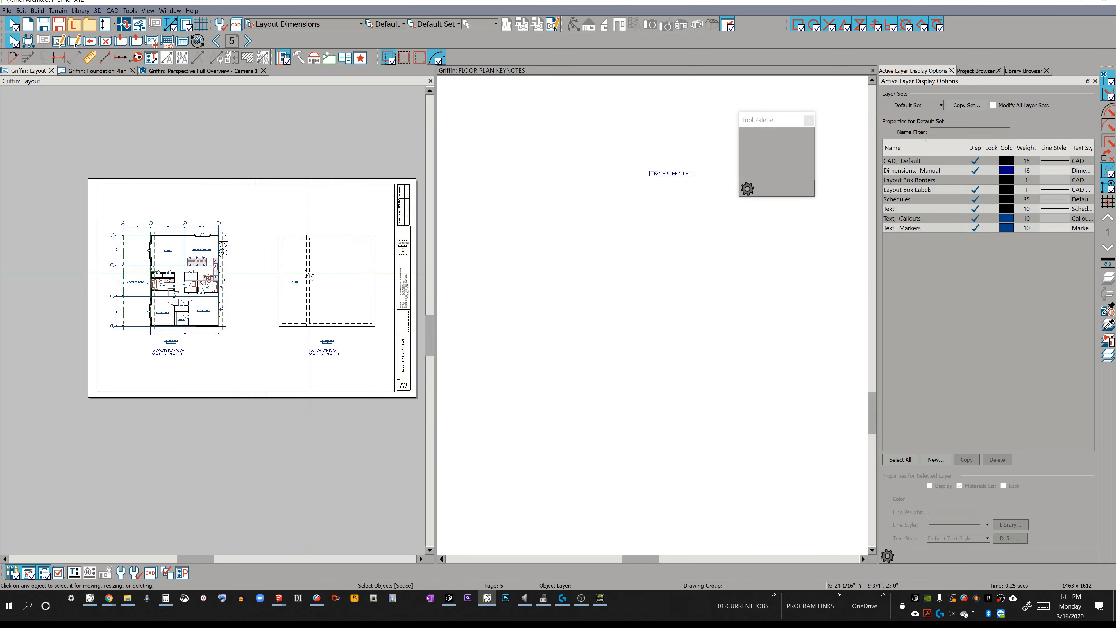
Paste the copied floor plan layout box on layout page 8 and move it to the left half of the sheet
{"action": "key", "text": "Page_Up"}
{"action": "key", "text": "Page_Down"}
{"action": "key", "text": "Page_Down"}
{"action": "key", "text": "Page_Down"}
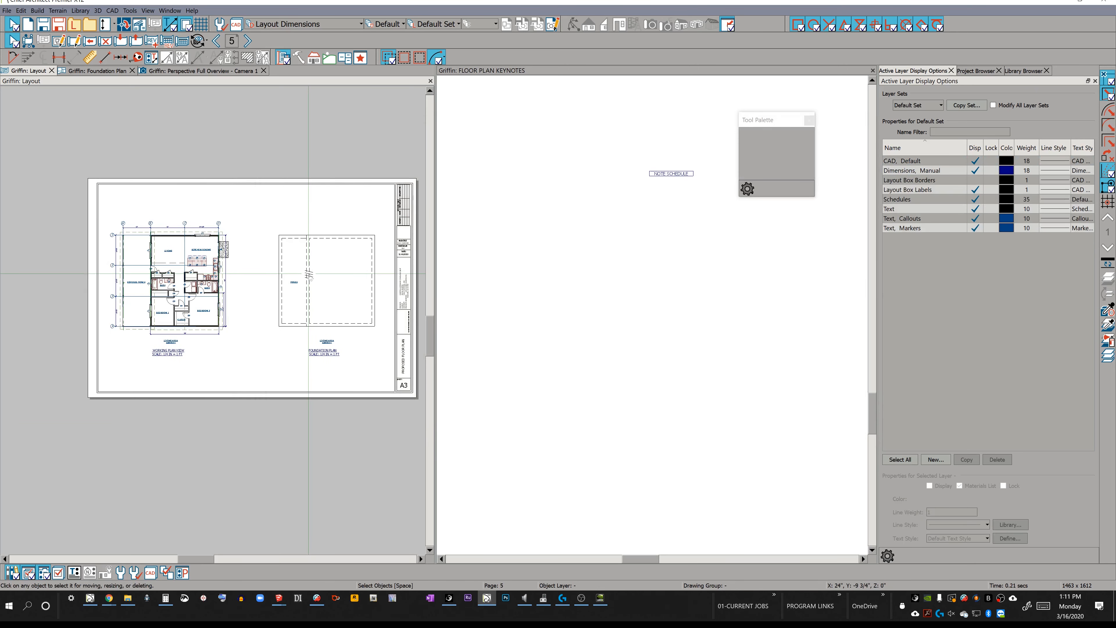
{"action": "key", "text": "Page_Down"}
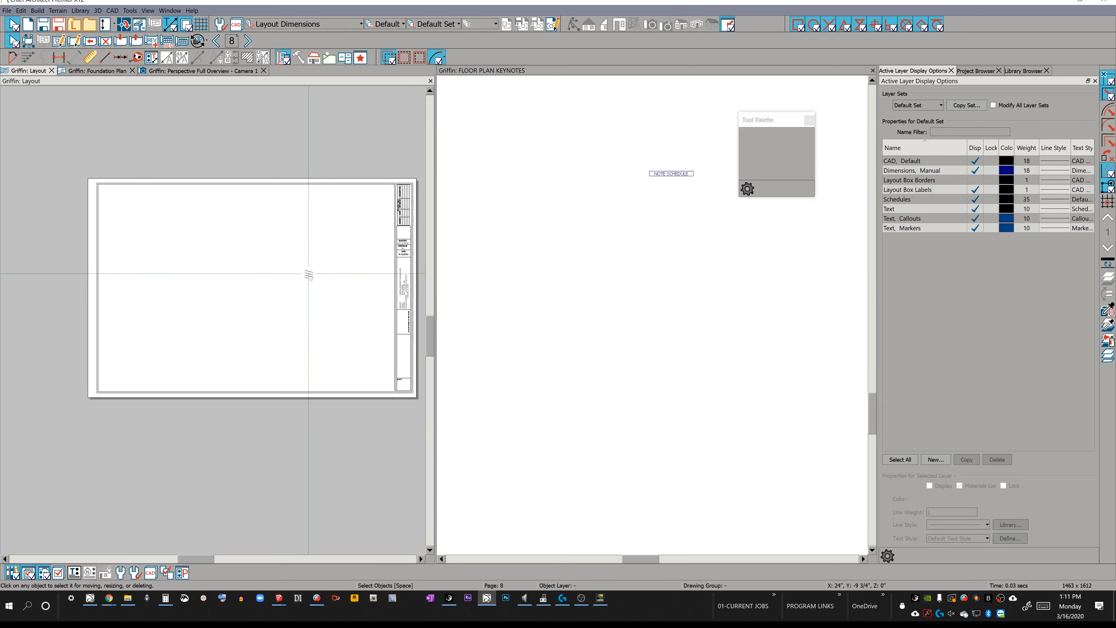
{"action": "left_click", "coordinate": [309, 275]}
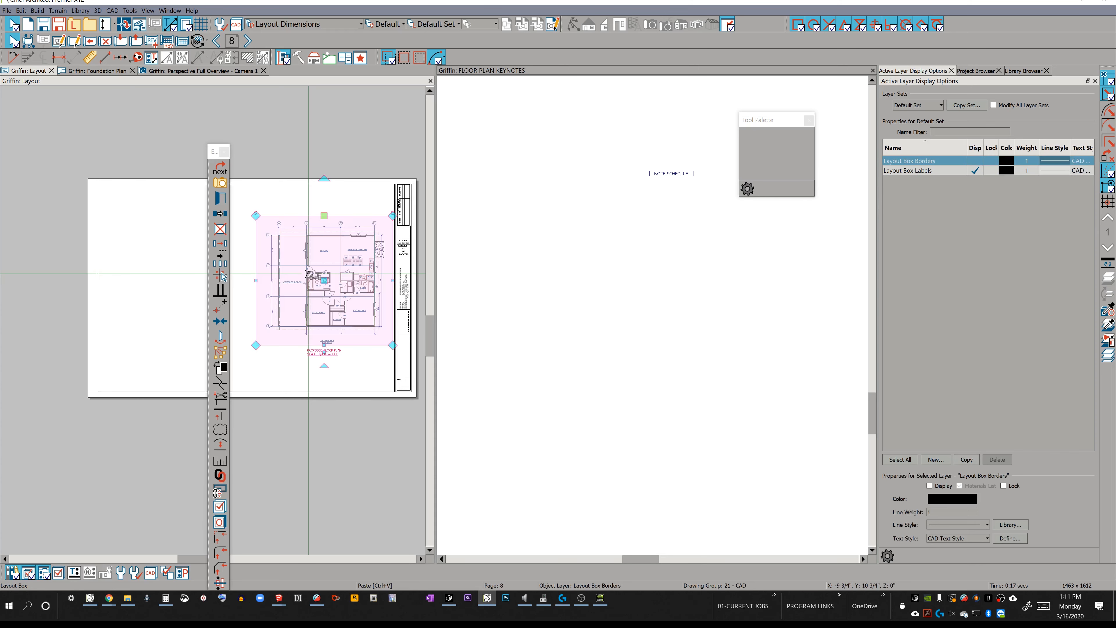
{"action": "left_click_drag", "start_coordinate": [280, 236], "coordinate": [267, 229]}
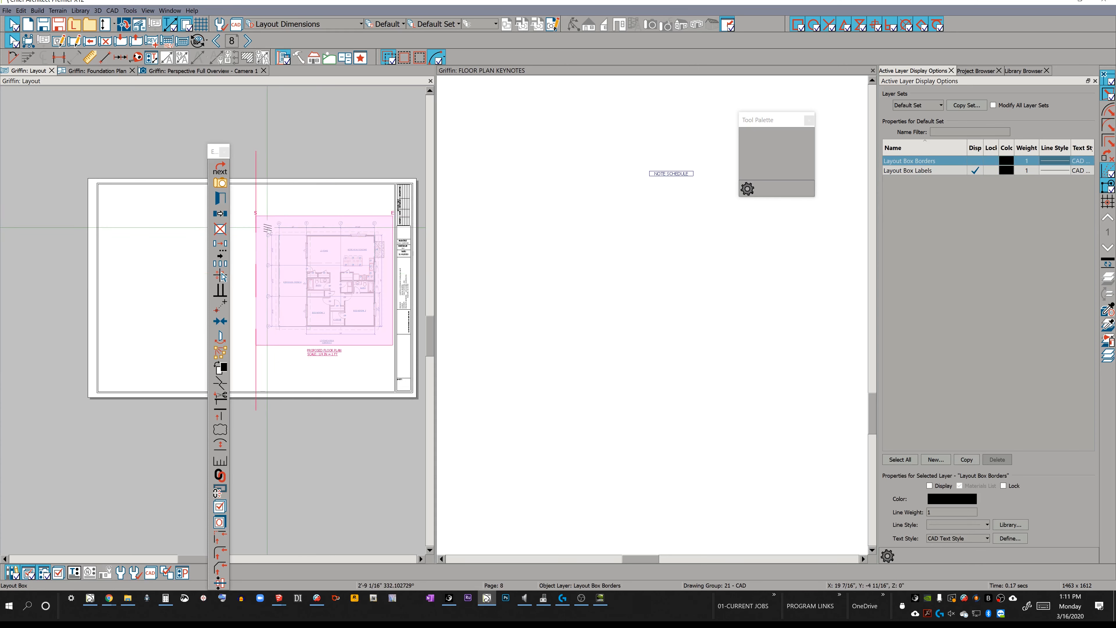
{"action": "left_click_drag", "start_coordinate": [214, 155], "coordinate": [222, 122]}
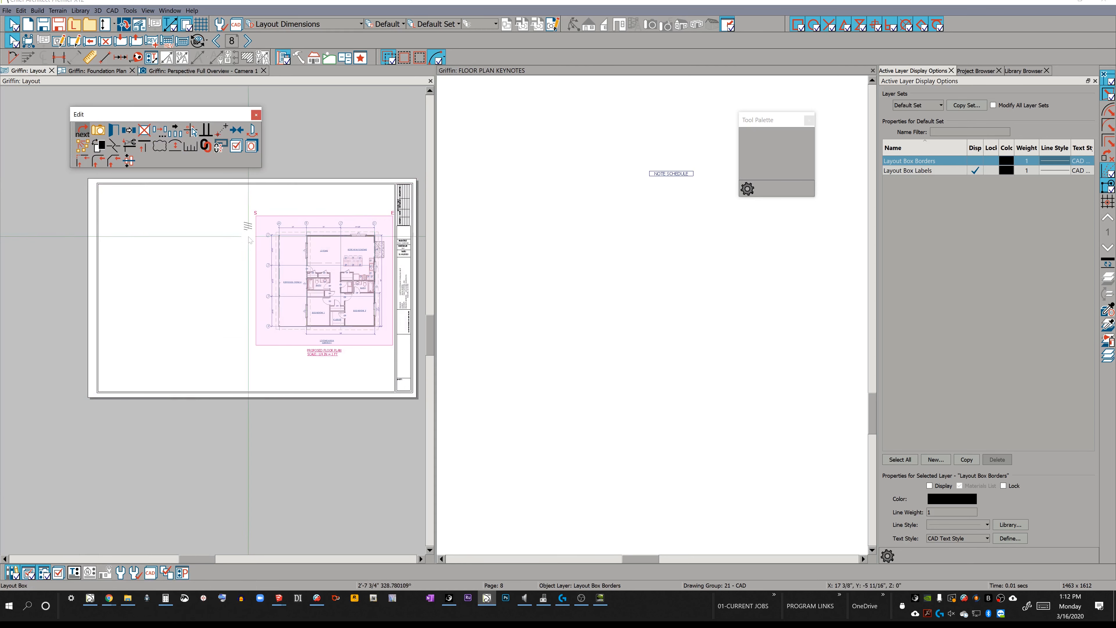
{"action": "left_click", "coordinate": [240, 184]}
{"action": "left_click", "coordinate": [246, 184]}
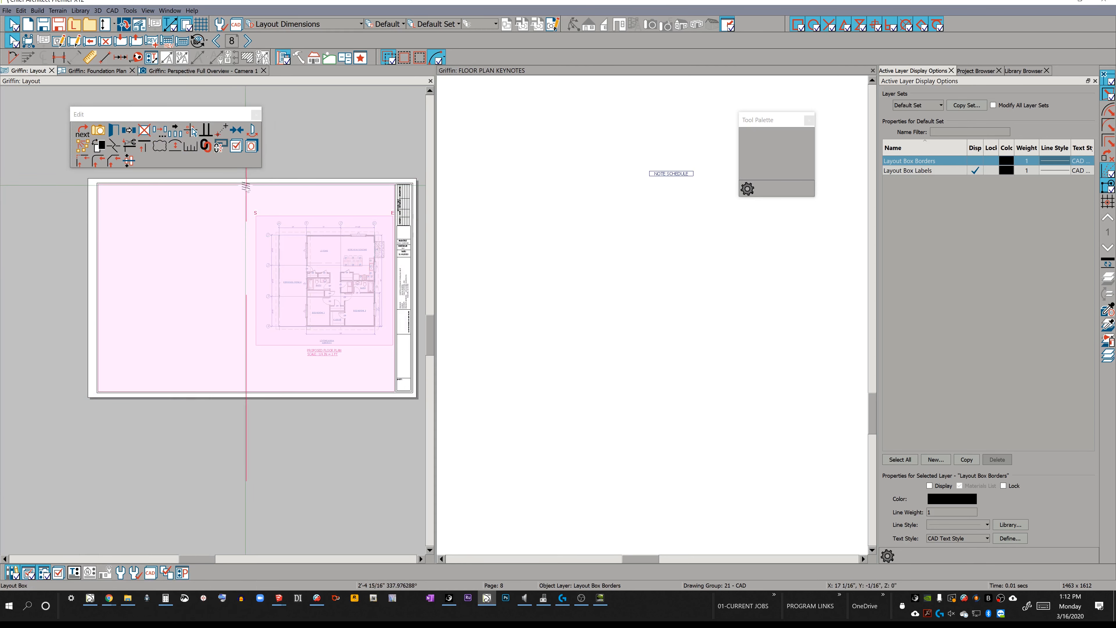
Link the layout box on page 8 to the Electrical Plan View
{"action": "key", "text": "ctrl+e"}
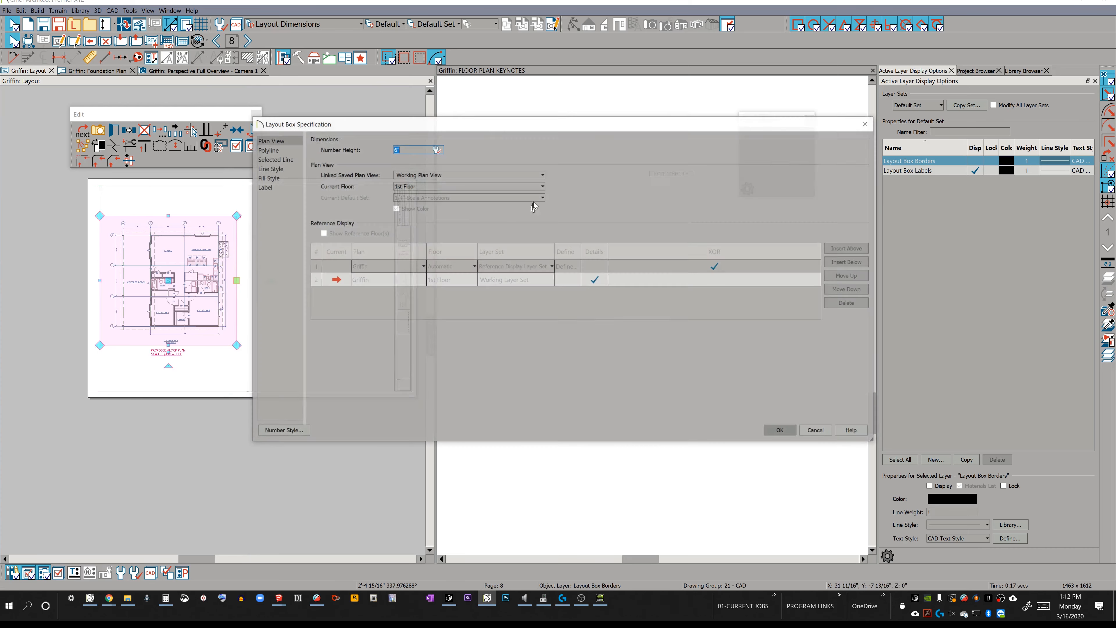
{"action": "left_click", "coordinate": [506, 177]}
{"action": "left_click", "coordinate": [505, 203]}
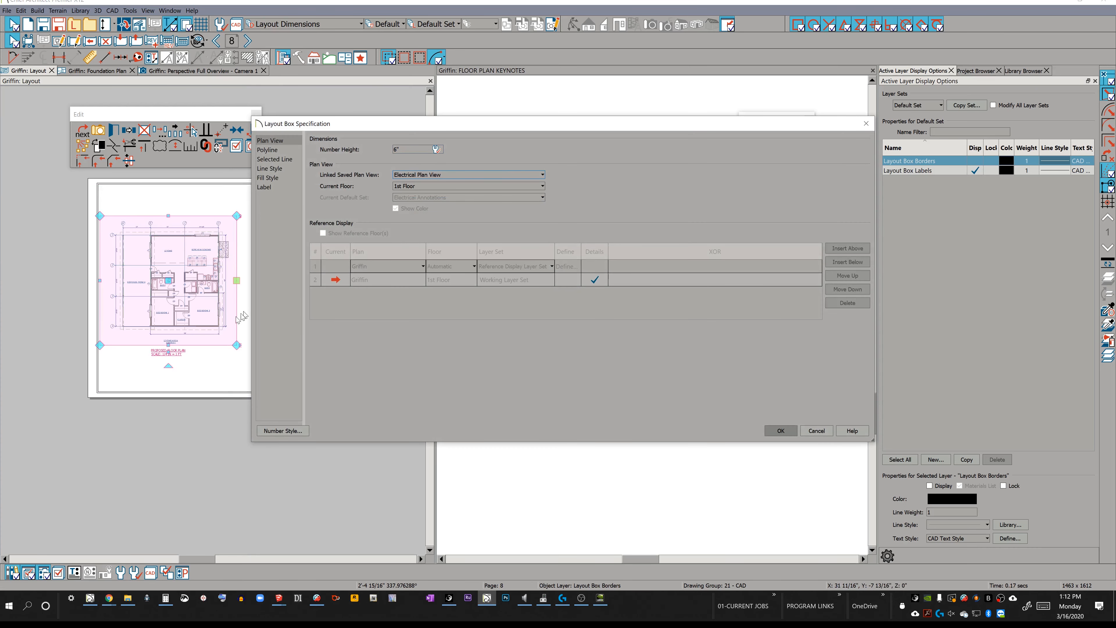
{"action": "key", "text": "Return"}
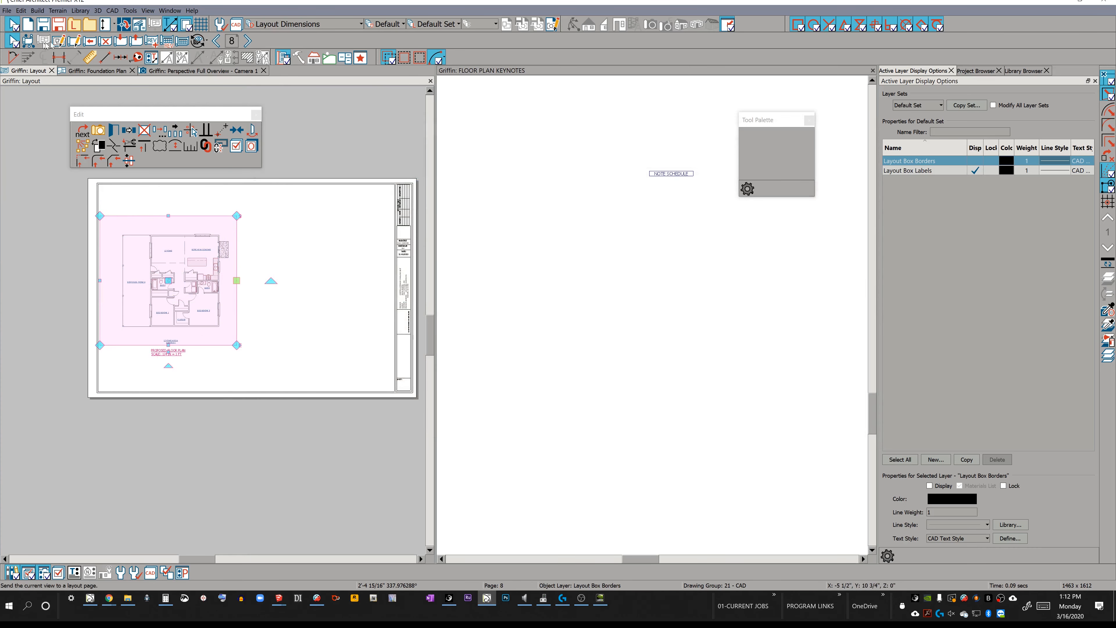
Give layout page 8 the label E# and the title Electrical Plan, and return to page 7
{"action": "left_click", "coordinate": [58, 42]}
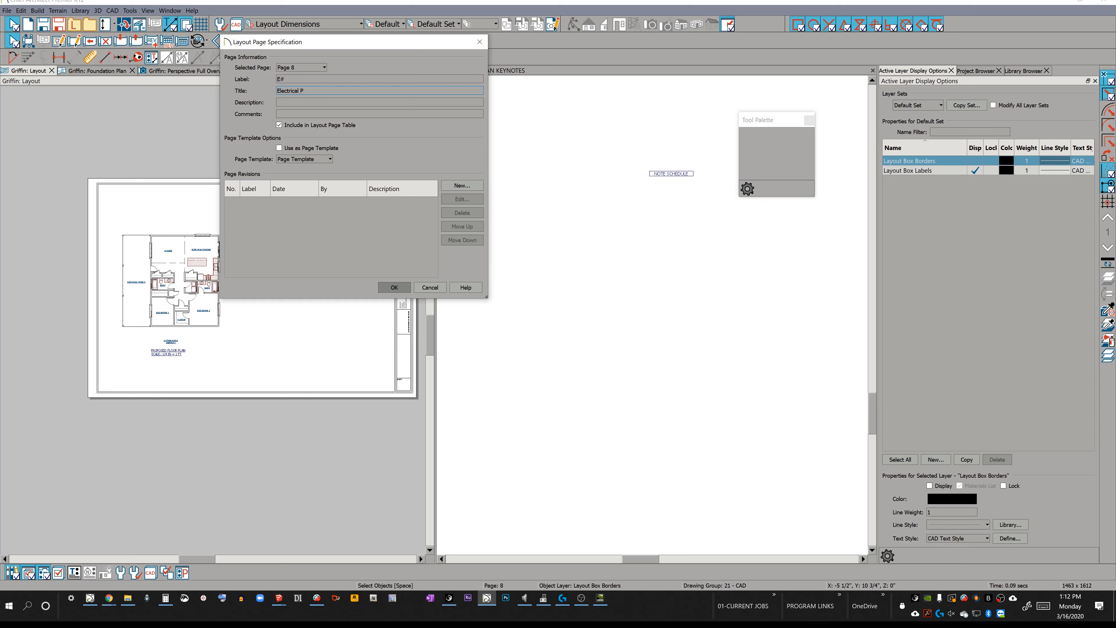
{"action": "key", "text": "Return"}
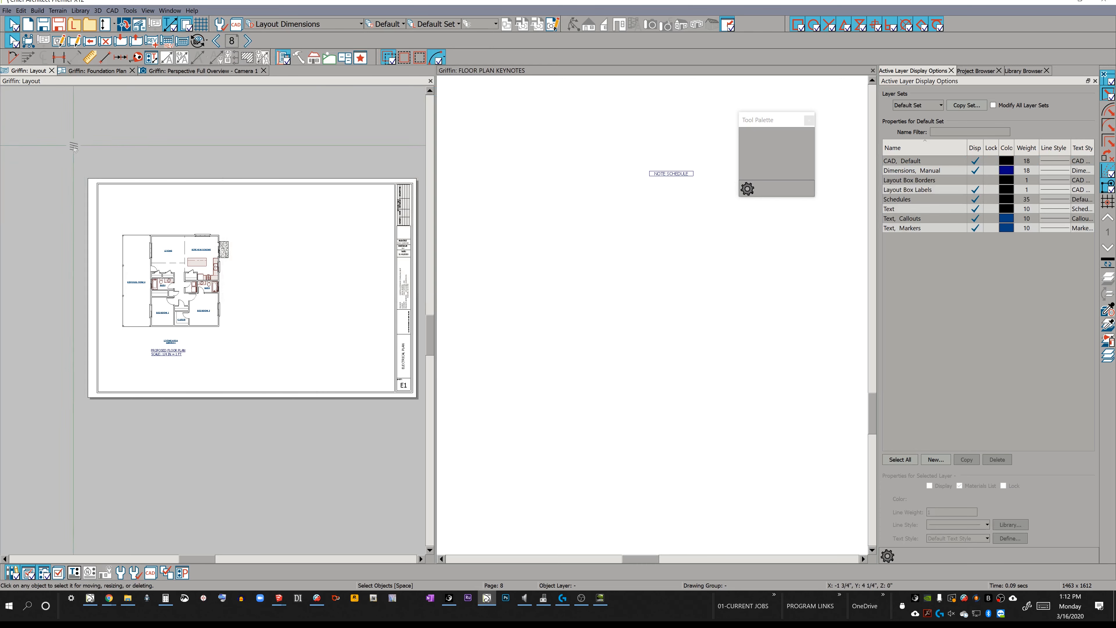
{"action": "left_click", "coordinate": [217, 41]}
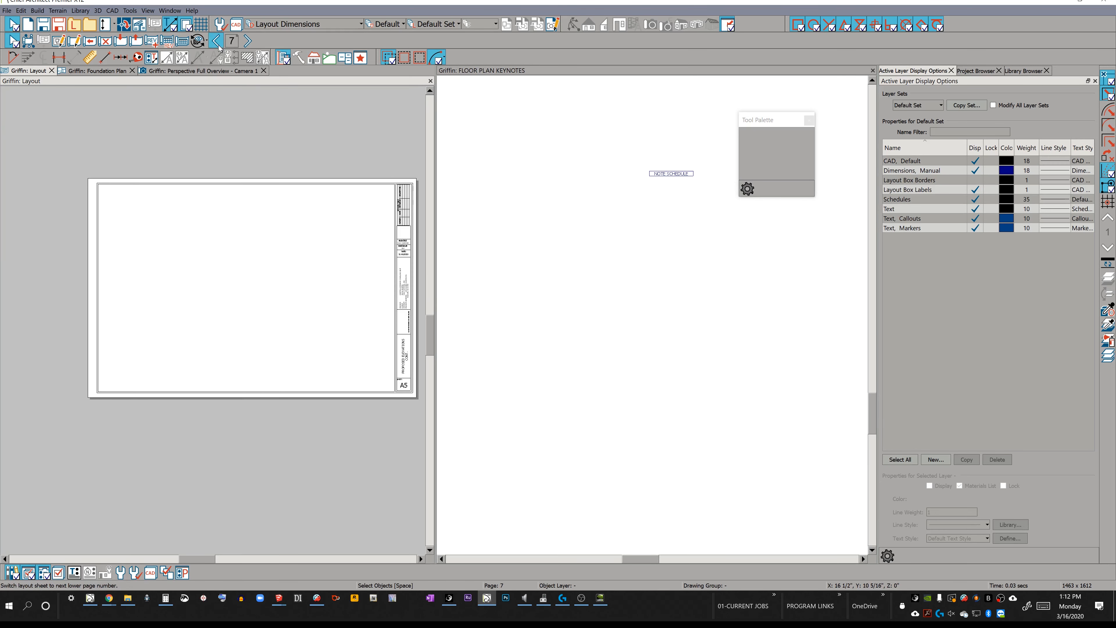
Go to layout page 2 and examine the layout page table on the cover sheet
{"action": "left_click", "coordinate": [231, 41]}
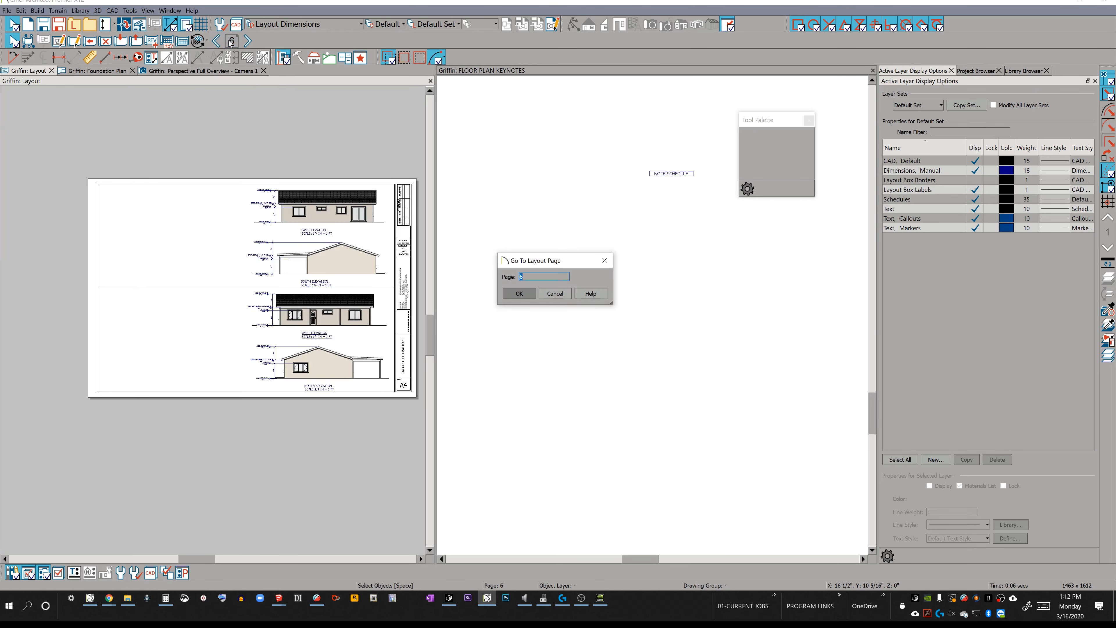
{"action": "type", "text": "2"}
{"action": "key", "text": "Return"}
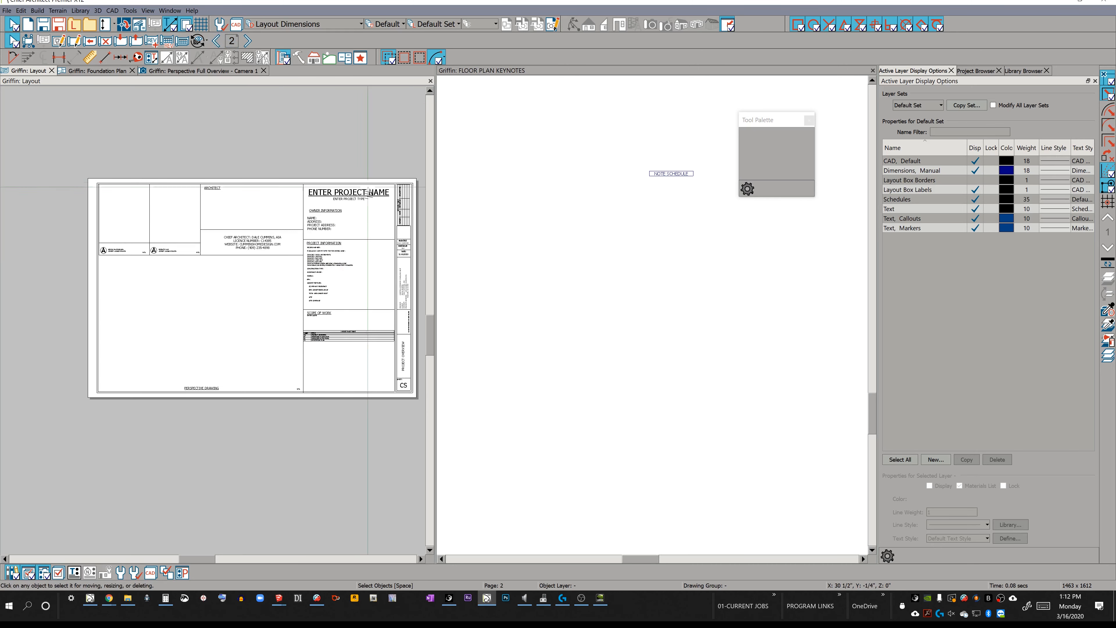
{"action": "scroll", "coordinate": [366, 231], "scroll_direction": "up", "scroll_amount": 5}
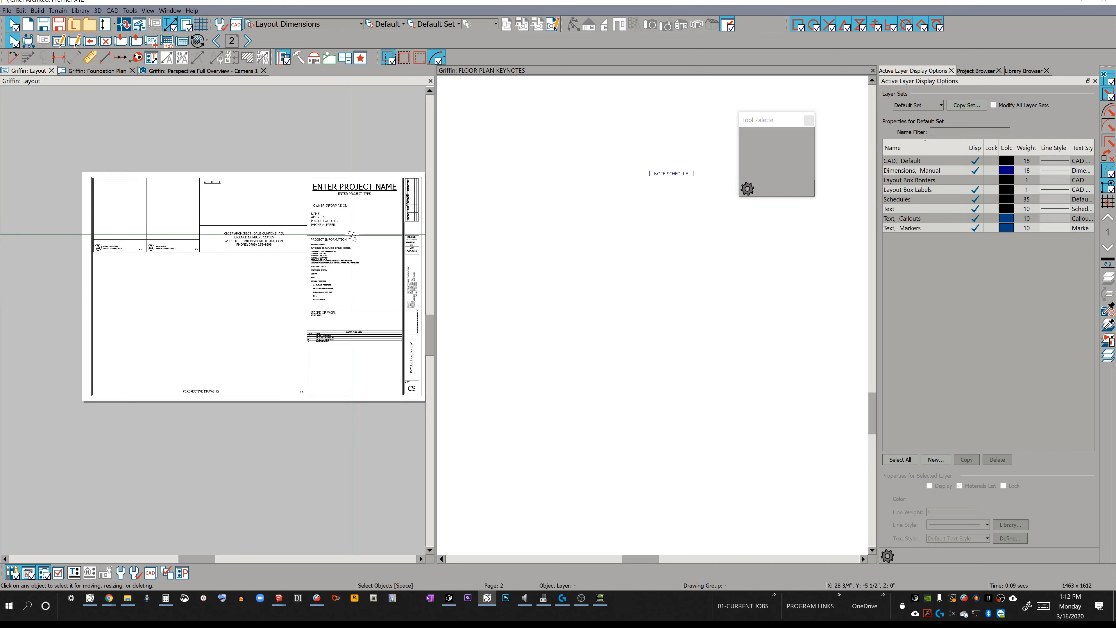
{"action": "scroll", "coordinate": [352, 236], "scroll_direction": "up", "scroll_amount": 4}
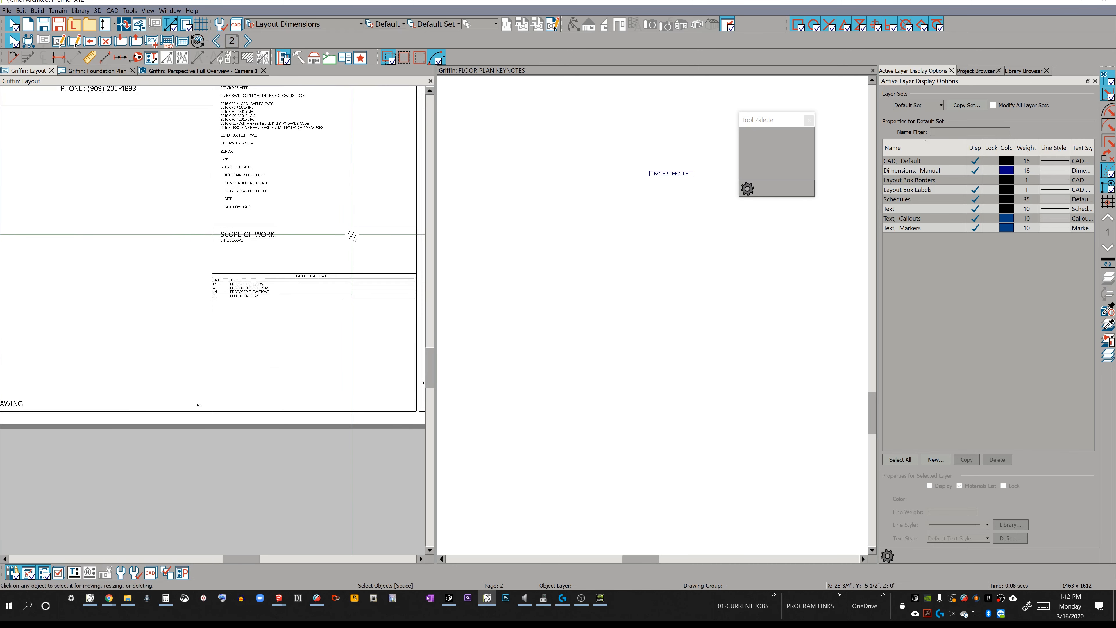
{"action": "scroll", "coordinate": [353, 236], "scroll_direction": "down", "scroll_amount": 3}
{"action": "scroll", "coordinate": [352, 236], "scroll_direction": "up", "scroll_amount": 2}
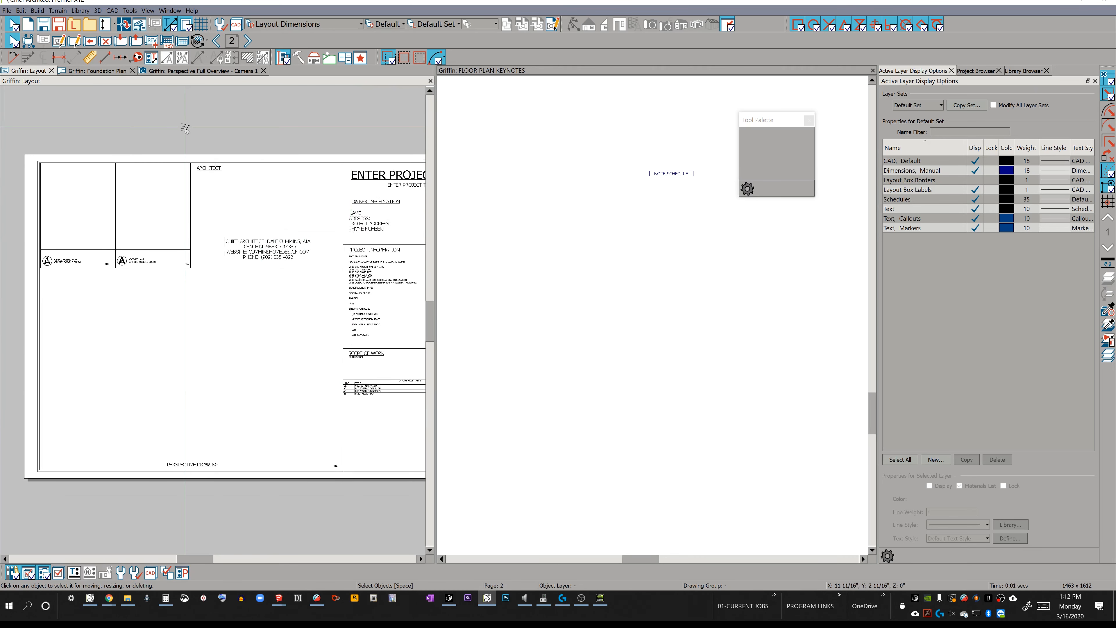
Switch to the plan window, set it to the Working Plan View and go up to floor 1
{"action": "key", "text": "ctrl+Tab"}
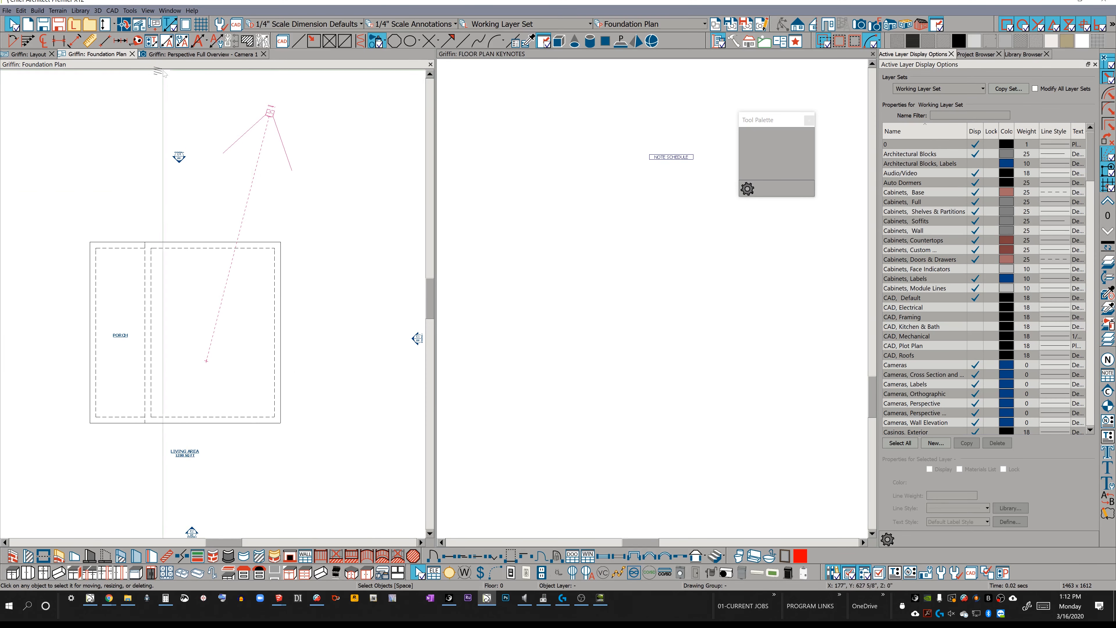
{"action": "left_click", "coordinate": [623, 25]}
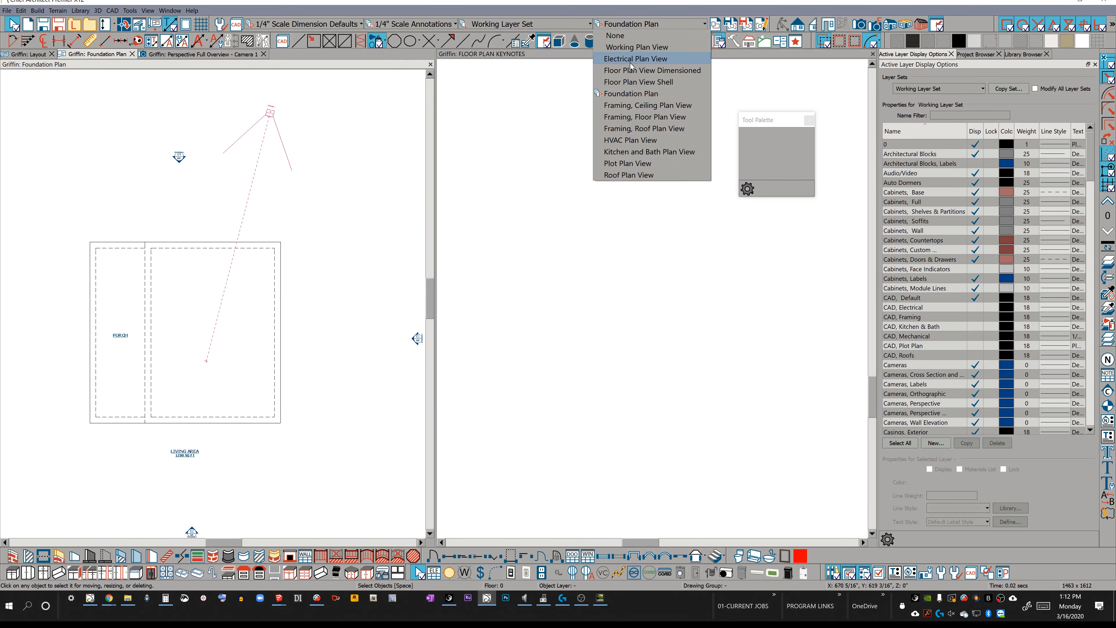
{"action": "left_click", "coordinate": [634, 49]}
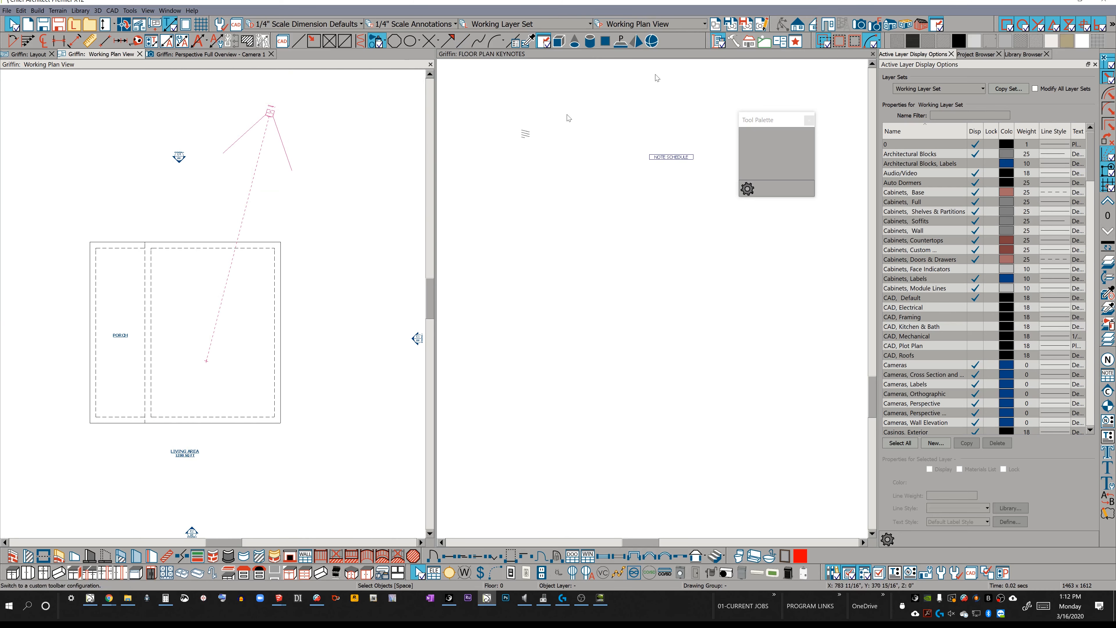
{"action": "key", "text": "Page_Up"}
{"action": "middle_click_drag", "start_coordinate": [264, 327], "coordinate": [278, 304]}
{"action": "scroll", "coordinate": [279, 304], "scroll_direction": "down", "scroll_amount": 2}
{"action": "scroll", "coordinate": [264, 327], "scroll_direction": "down", "scroll_amount": 1}
Switch the plan to the Plot Plan View
{"action": "left_click", "coordinate": [646, 24]}
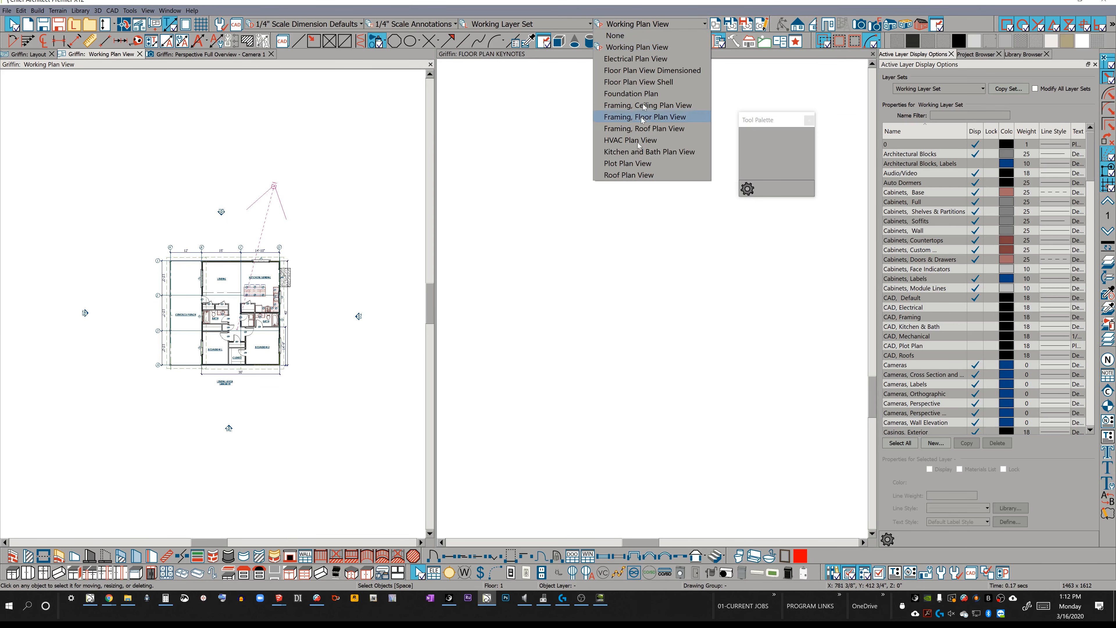
{"action": "left_click", "coordinate": [642, 164]}
{"action": "scroll", "coordinate": [342, 246], "scroll_direction": "down", "scroll_amount": 8}
{"action": "scroll", "coordinate": [340, 251], "scroll_direction": "up", "scroll_amount": 7}
{"action": "scroll", "coordinate": [340, 251], "scroll_direction": "up", "scroll_amount": 5}
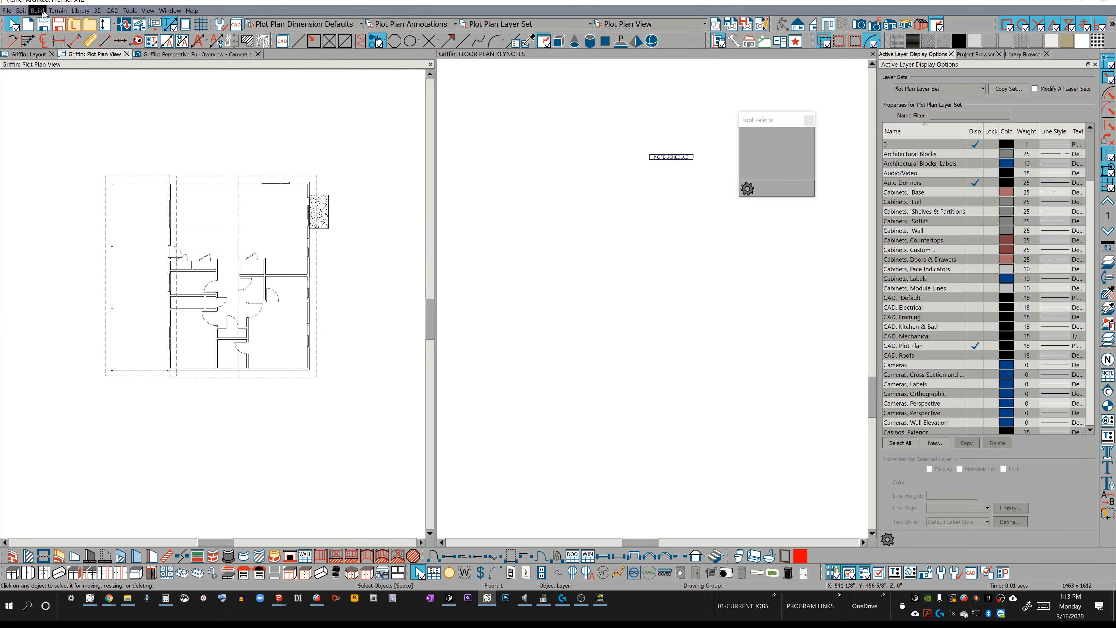
Create a terrain perimeter around the house in the Plot Plan View
{"action": "left_click", "coordinate": [57, 11]}
{"action": "left_click", "coordinate": [72, 23]}
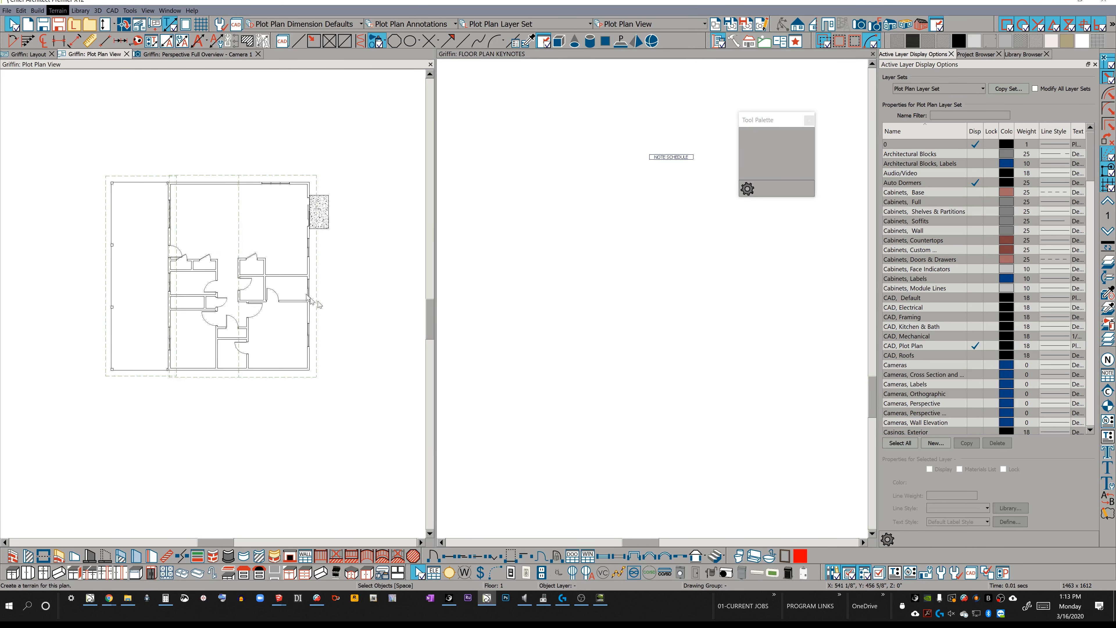
{"action": "scroll", "coordinate": [319, 304], "scroll_direction": "down", "scroll_amount": 3}
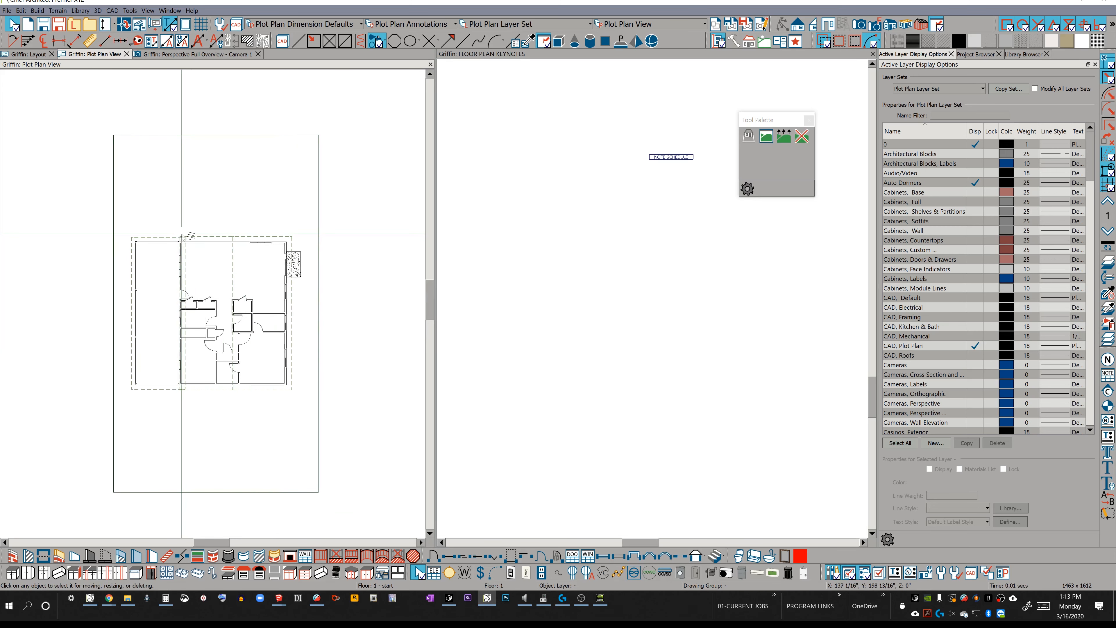
{"action": "middle_click_drag", "start_coordinate": [111, 318], "coordinate": [119, 286]}
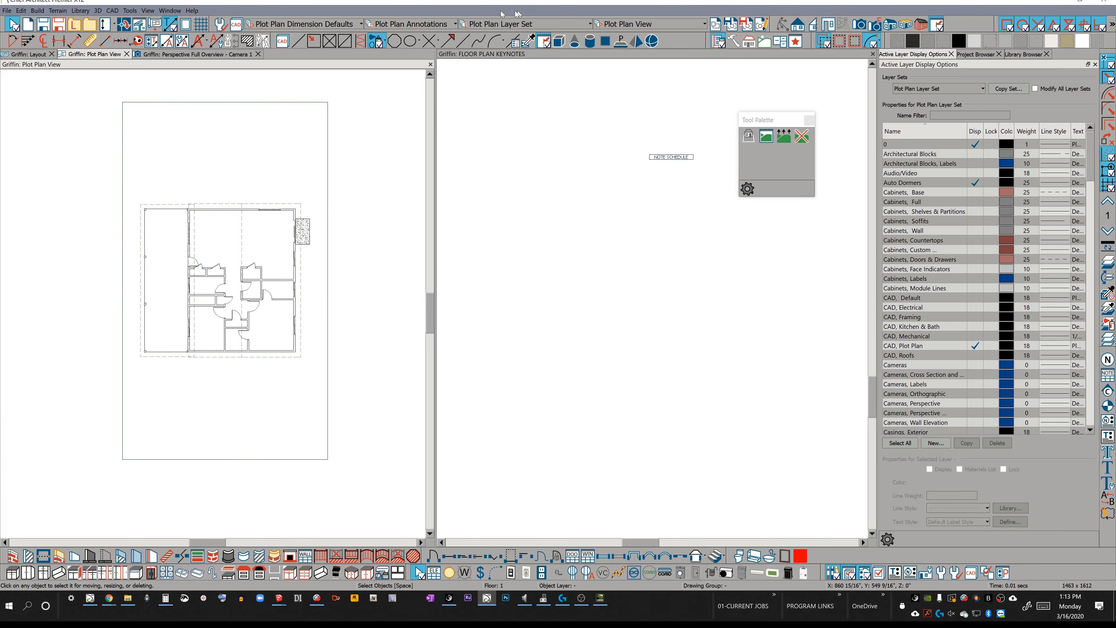
Check the floors with the All Layers ON layer set, and restore the Plot Plan Layer Set
{"action": "left_click", "coordinate": [516, 23]}
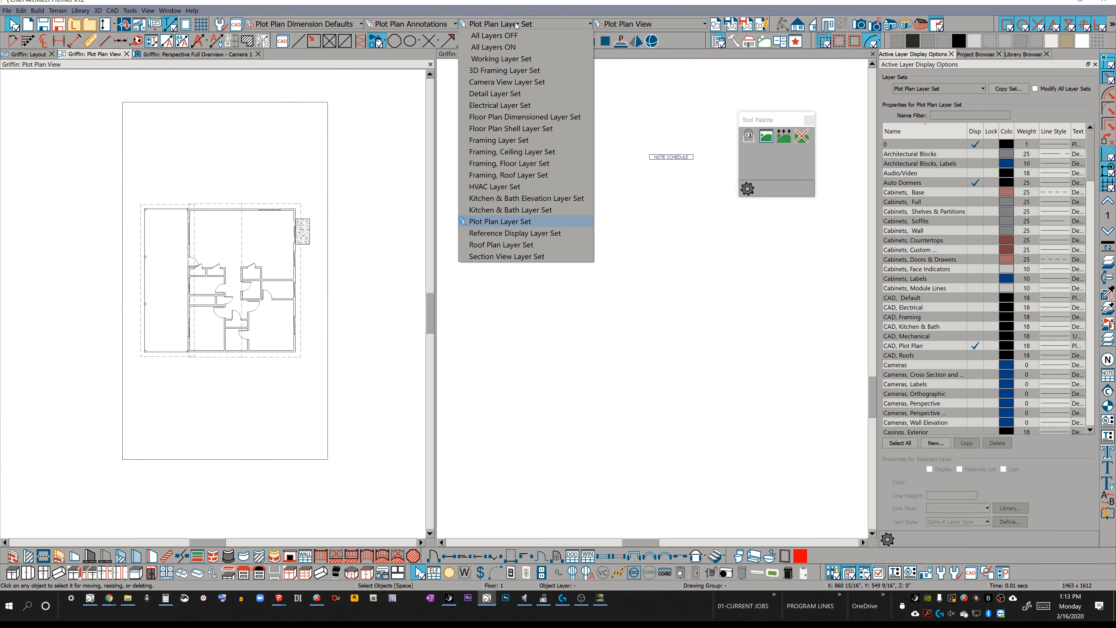
{"action": "left_click", "coordinate": [497, 47]}
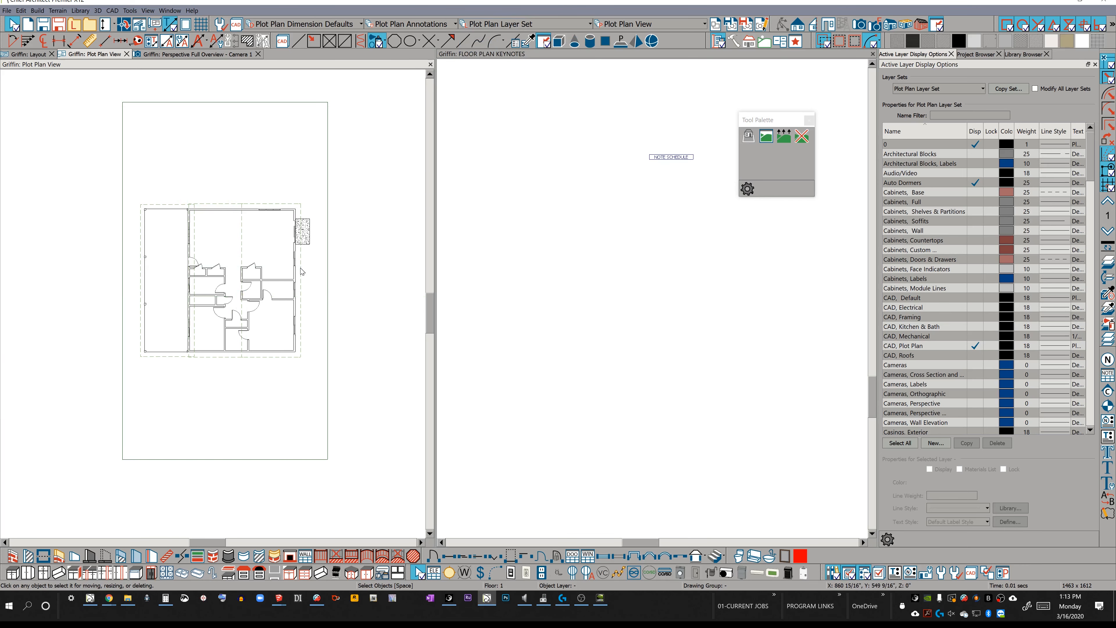
{"action": "scroll", "coordinate": [300, 268], "scroll_direction": "down", "scroll_amount": 4}
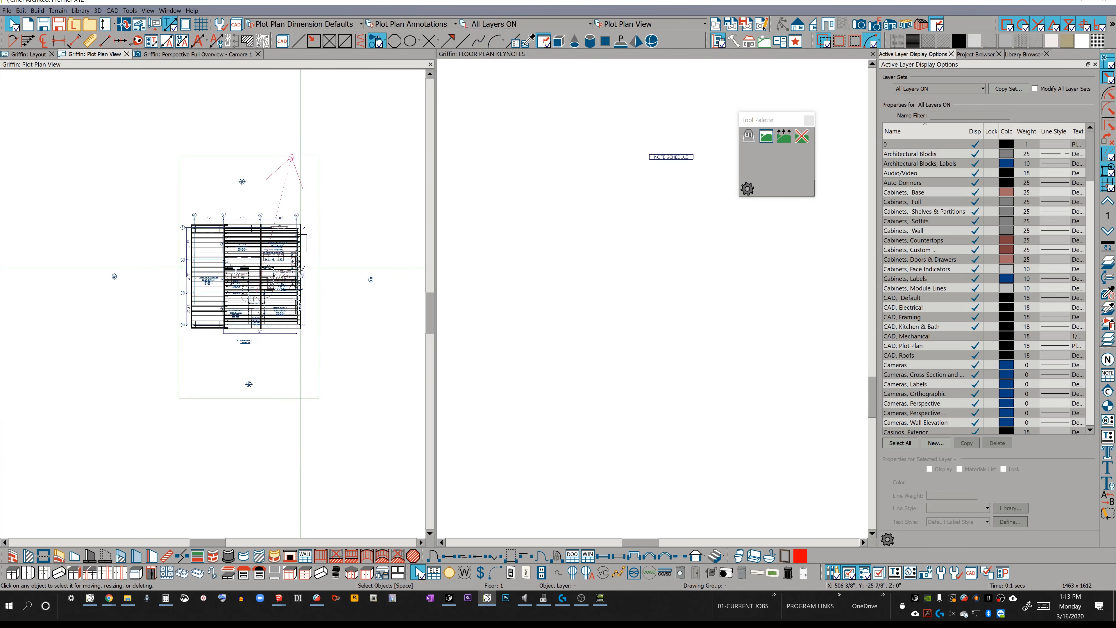
{"action": "key", "text": "Page_Down"}
{"action": "key", "text": "Page_Up"}
{"action": "key", "text": "Page_Up"}
{"action": "key", "text": "Page_Down"}
{"action": "scroll", "coordinate": [301, 252], "scroll_direction": "up", "scroll_amount": 3}
{"action": "scroll", "coordinate": [302, 252], "scroll_direction": "up", "scroll_amount": 4}
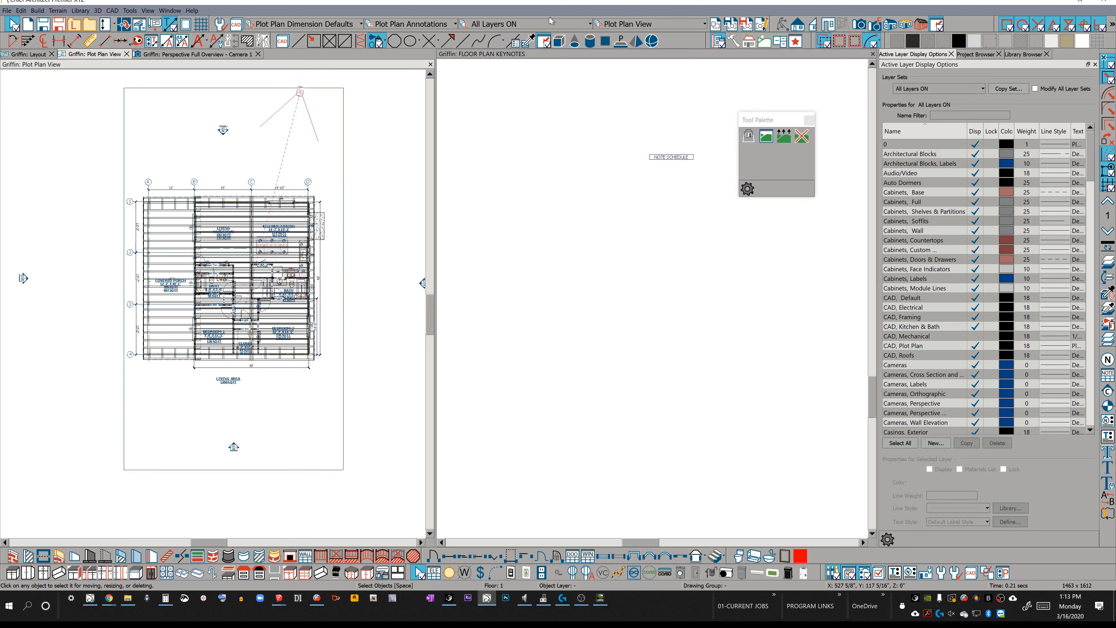
{"action": "left_click", "coordinate": [537, 25]}
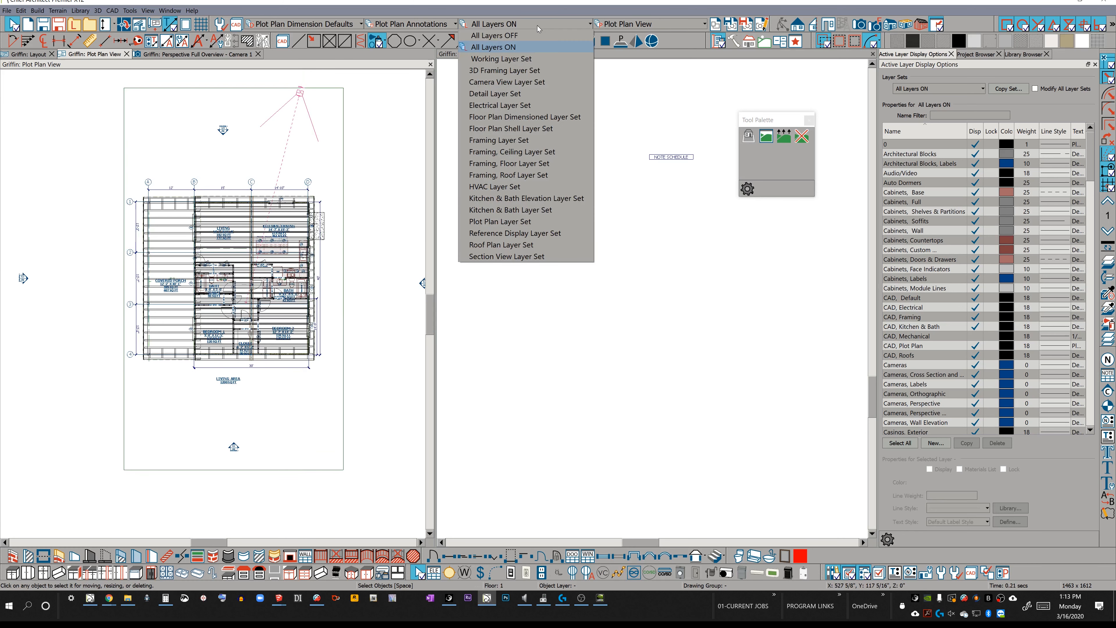
{"action": "left_click", "coordinate": [507, 220]}
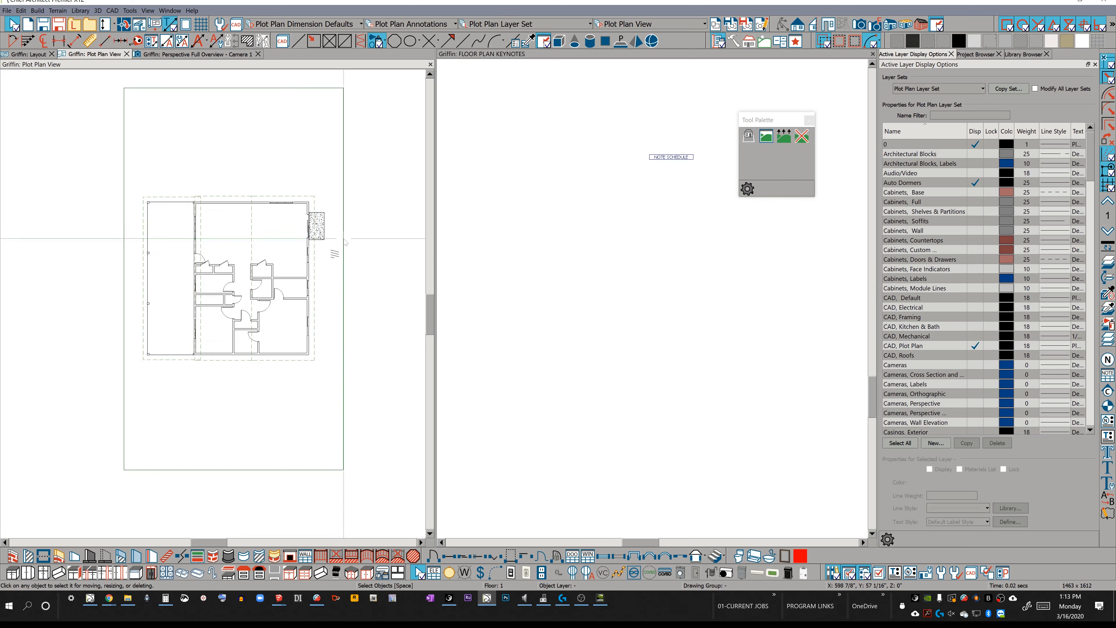
Return to the layout and copy the Working Plan View layout box on page 5
{"action": "left_click", "coordinate": [266, 260]}
{"action": "left_click", "coordinate": [357, 203]}
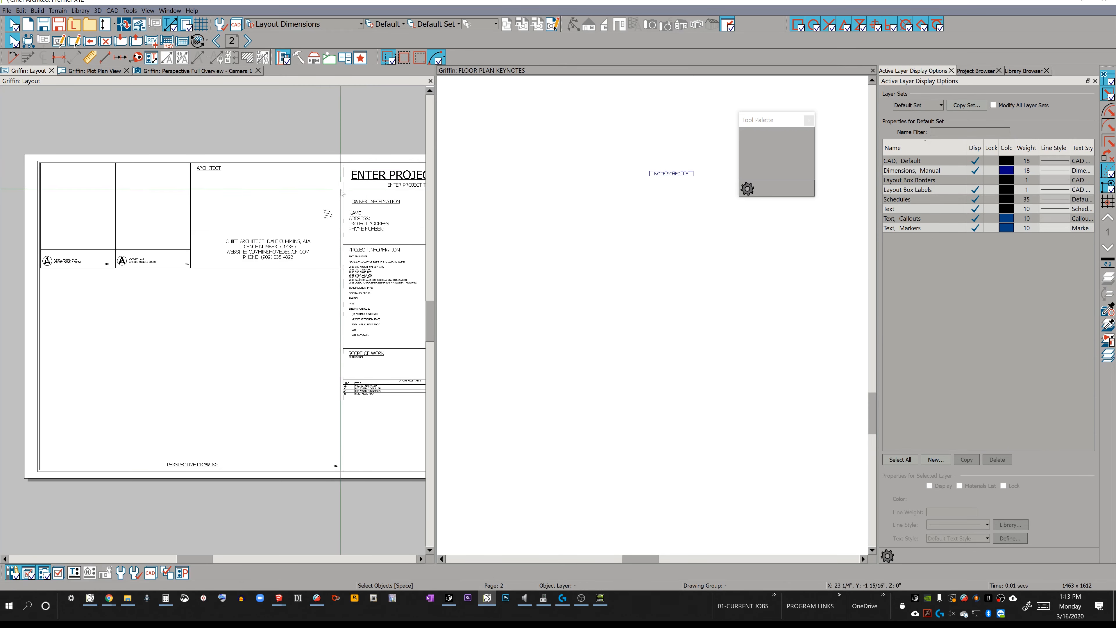
{"action": "key", "text": "Page_Down"}
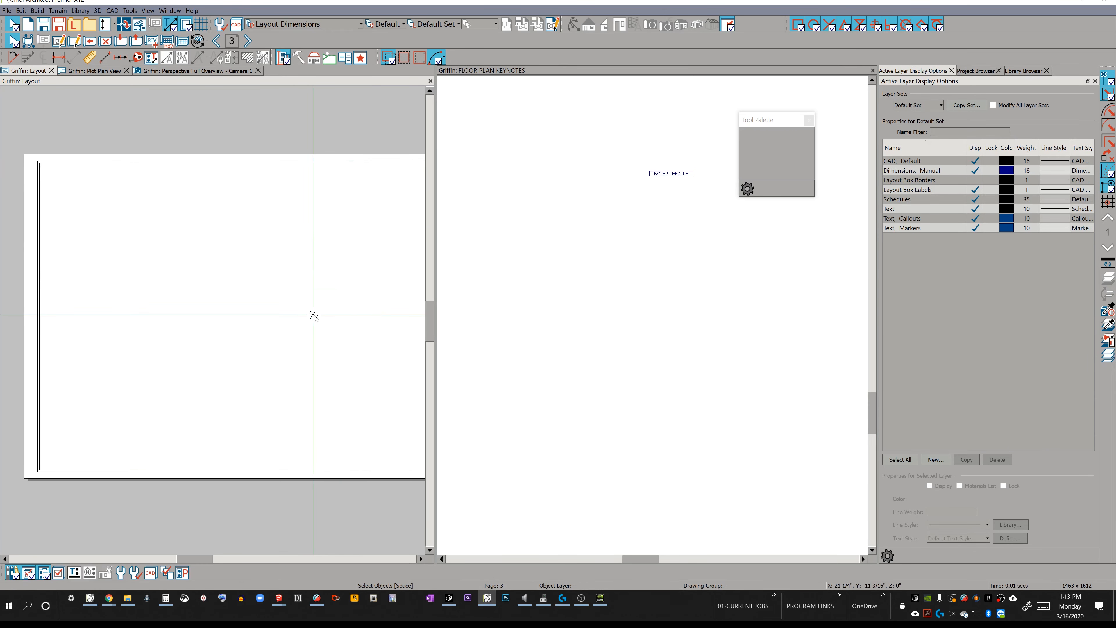
{"action": "scroll", "coordinate": [313, 315], "scroll_direction": "down", "scroll_amount": 4}
{"action": "scroll", "coordinate": [314, 315], "scroll_direction": "up", "scroll_amount": 2}
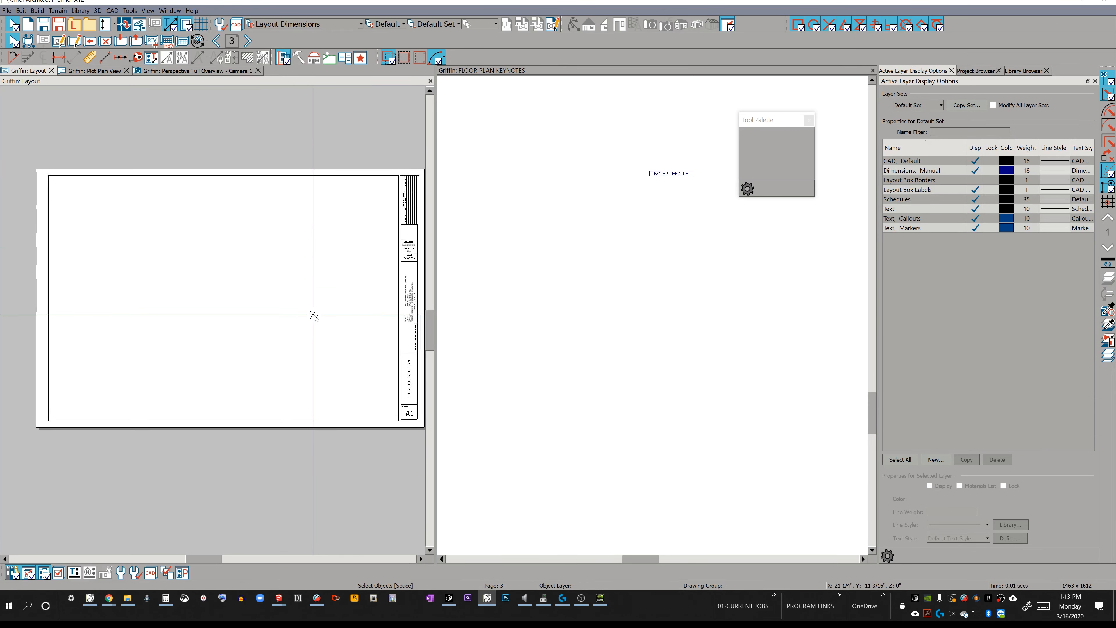
{"action": "left_click", "coordinate": [248, 41]}
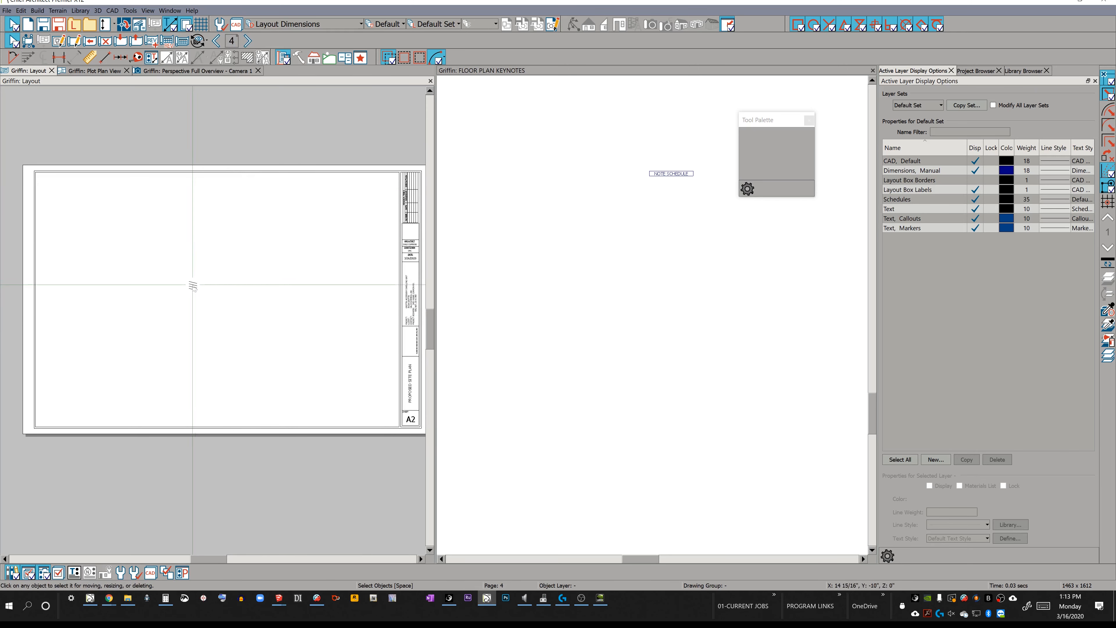
{"action": "left_click", "coordinate": [246, 42]}
{"action": "left_click", "coordinate": [137, 253]}
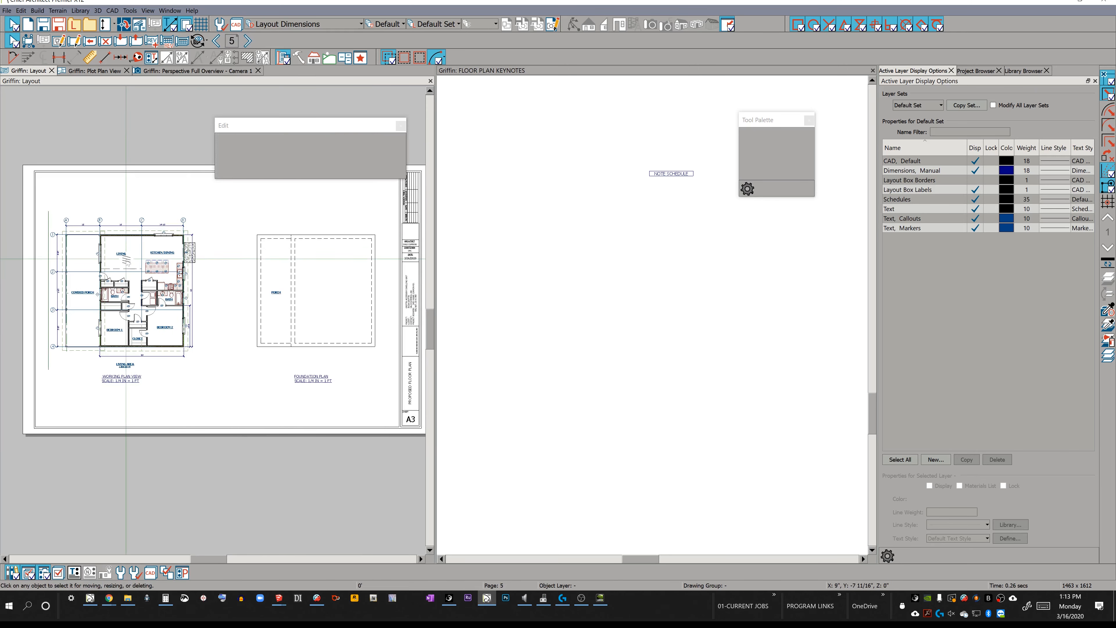
Paste the copied floor plan layout box on layout page 3, the existing site plan sheet
{"action": "left_click", "coordinate": [222, 41]}
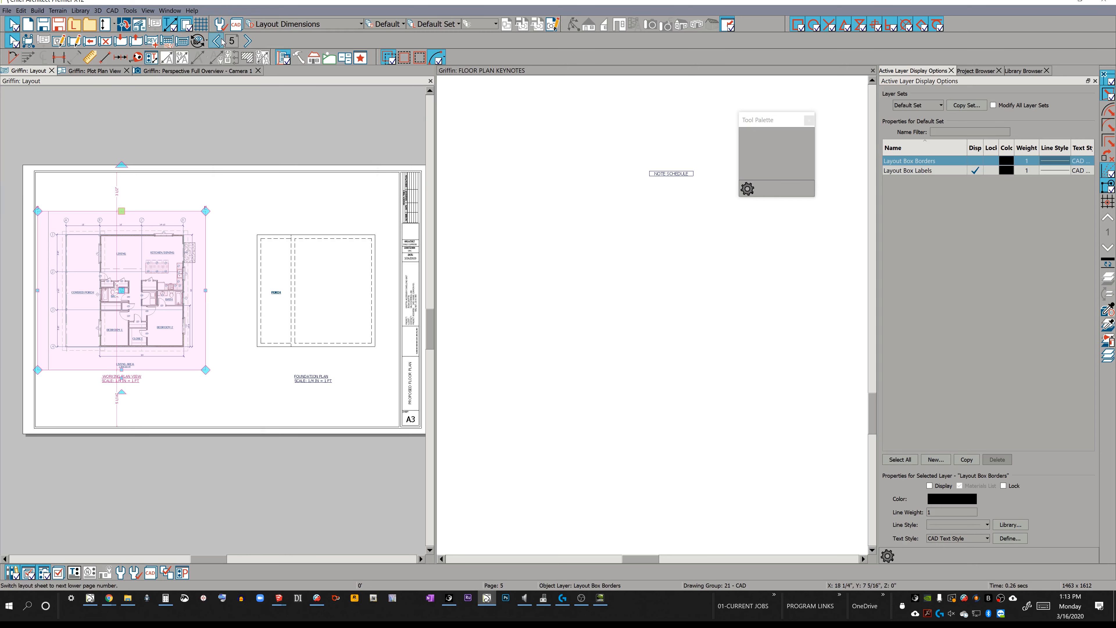
{"action": "left_click", "coordinate": [222, 41]}
{"action": "left_click", "coordinate": [223, 41]}
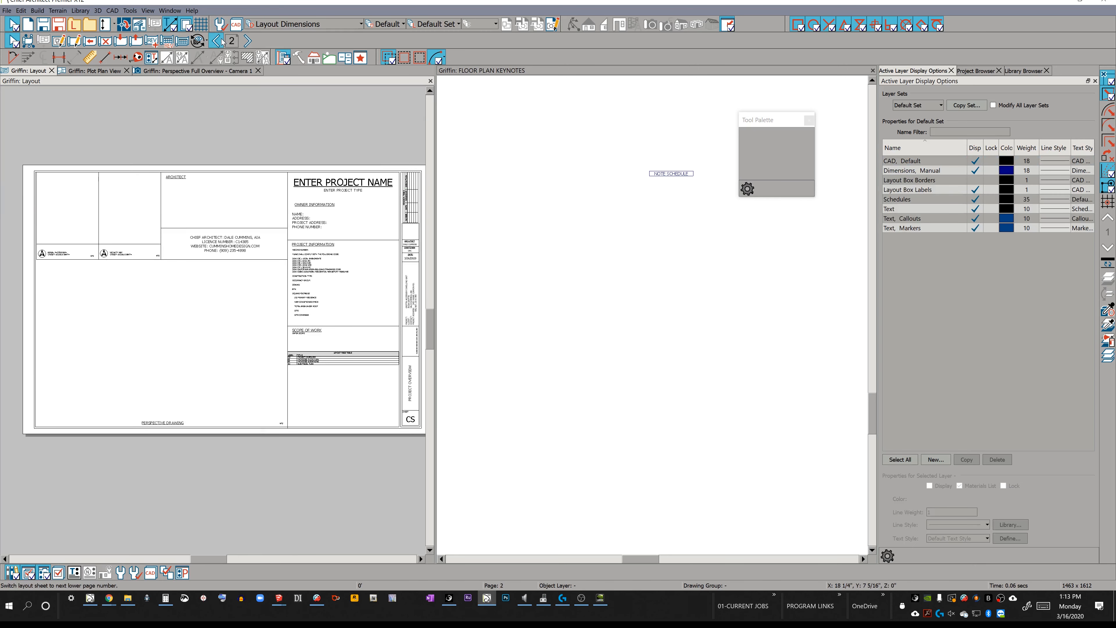
{"action": "left_click", "coordinate": [246, 41]}
{"action": "left_click", "coordinate": [215, 213]}
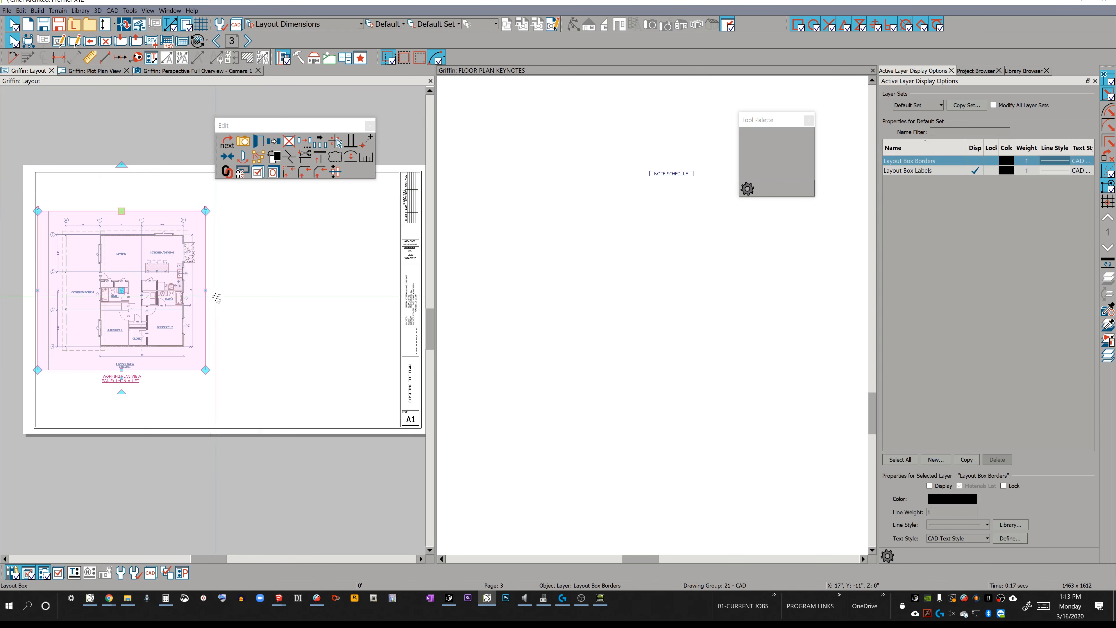
Link the layout box on page 3 to the Plot Plan View
{"action": "key", "text": "ctrl+e"}
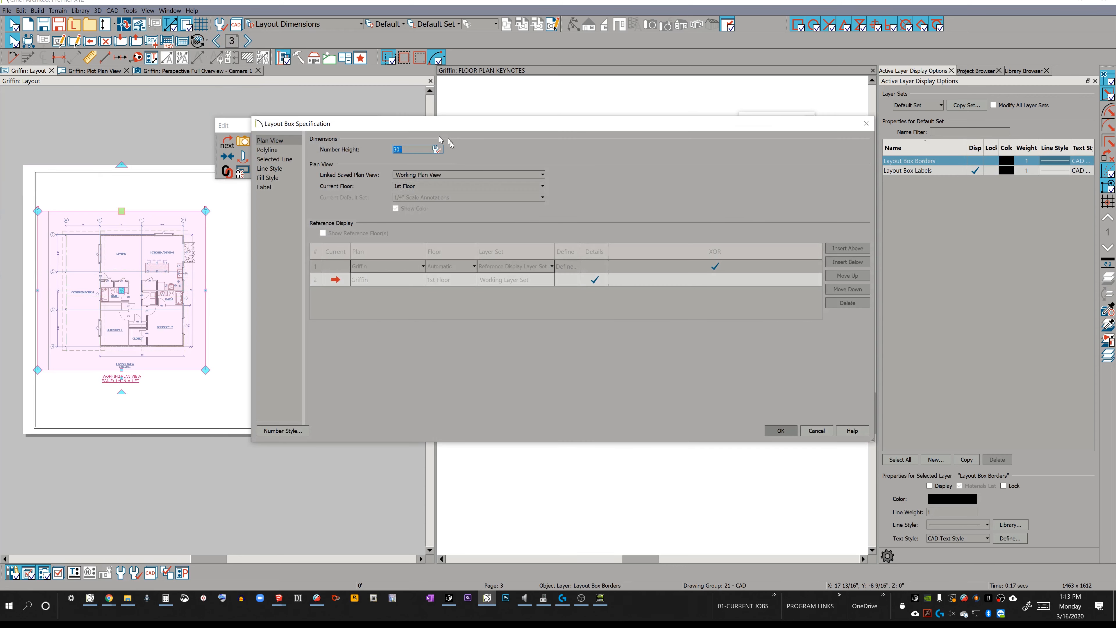
{"action": "left_click", "coordinate": [463, 177]}
{"action": "left_click", "coordinate": [466, 286]}
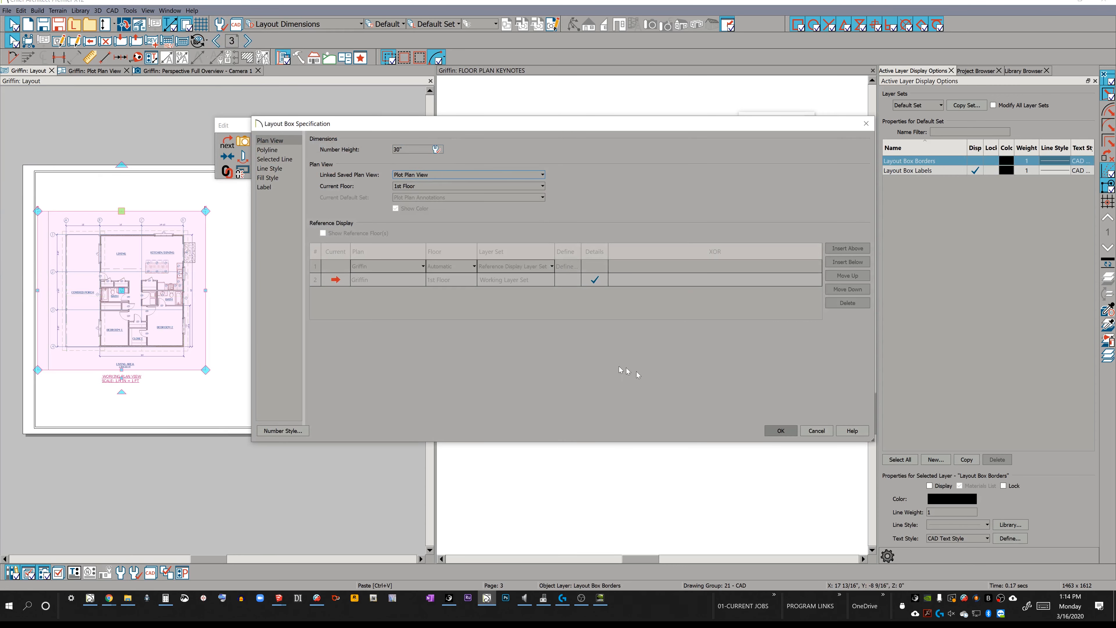
{"action": "left_click", "coordinate": [778, 431]}
Set the plot plan layout box to a scale of 1/8 in = 1 ft and move it toward the middle of the sheet
{"action": "left_click_drag", "start_coordinate": [122, 289], "coordinate": [182, 288]}
{"action": "left_click", "coordinate": [365, 157]}
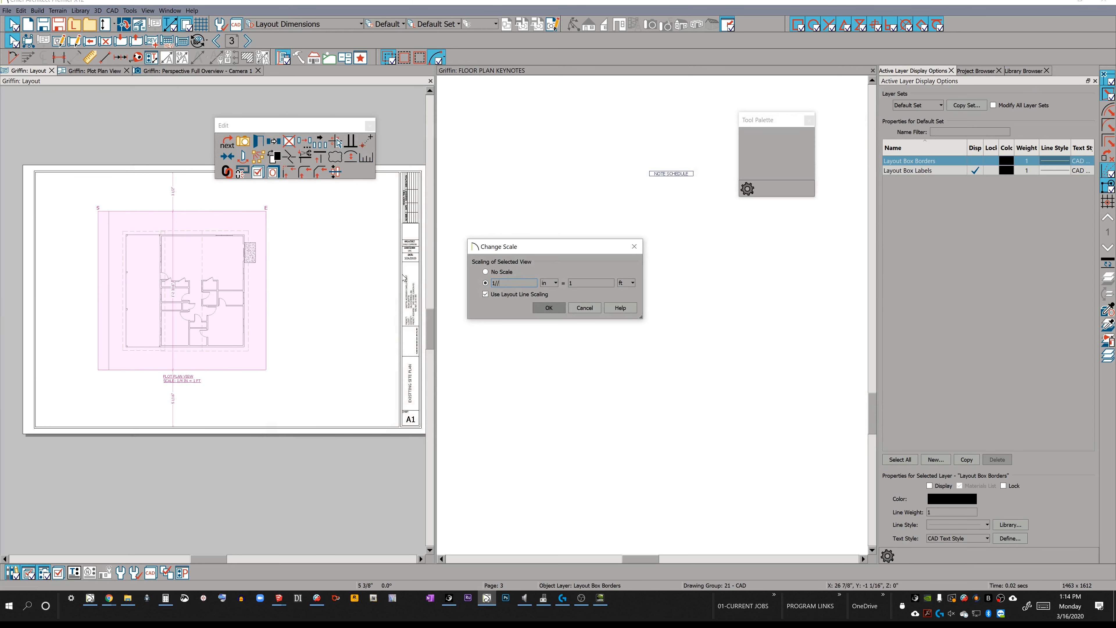
{"action": "type", "text": "1/8"}
{"action": "key", "text": "Return"}
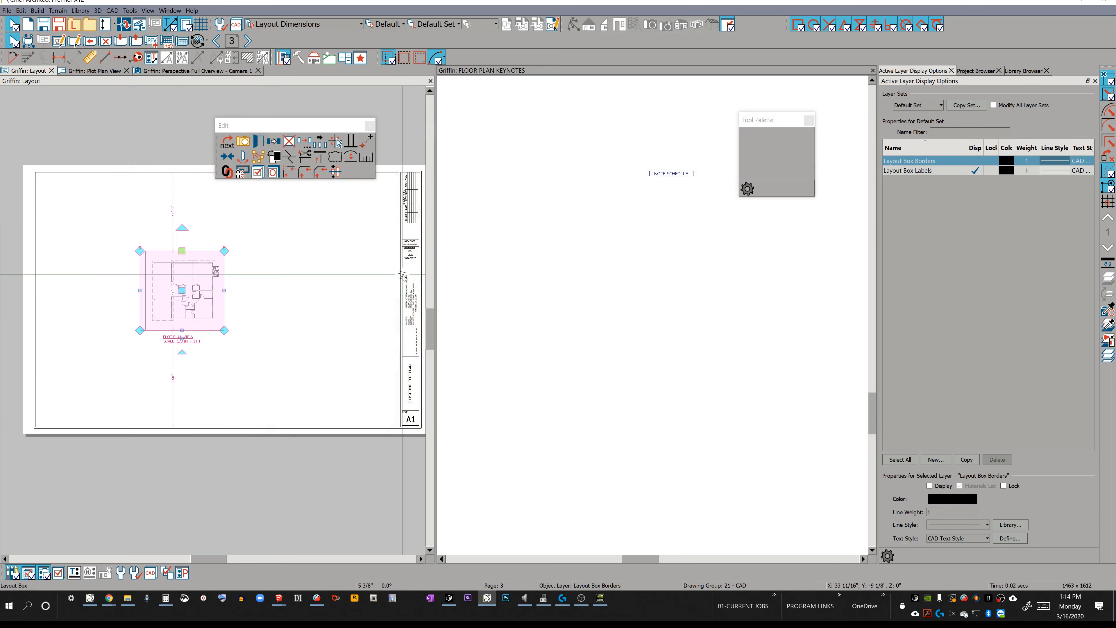
{"action": "left_click_drag", "start_coordinate": [184, 287], "coordinate": [213, 293]}
Open the Plot Plan View from its layout box on page 3
{"action": "double_click", "coordinate": [212, 294]}
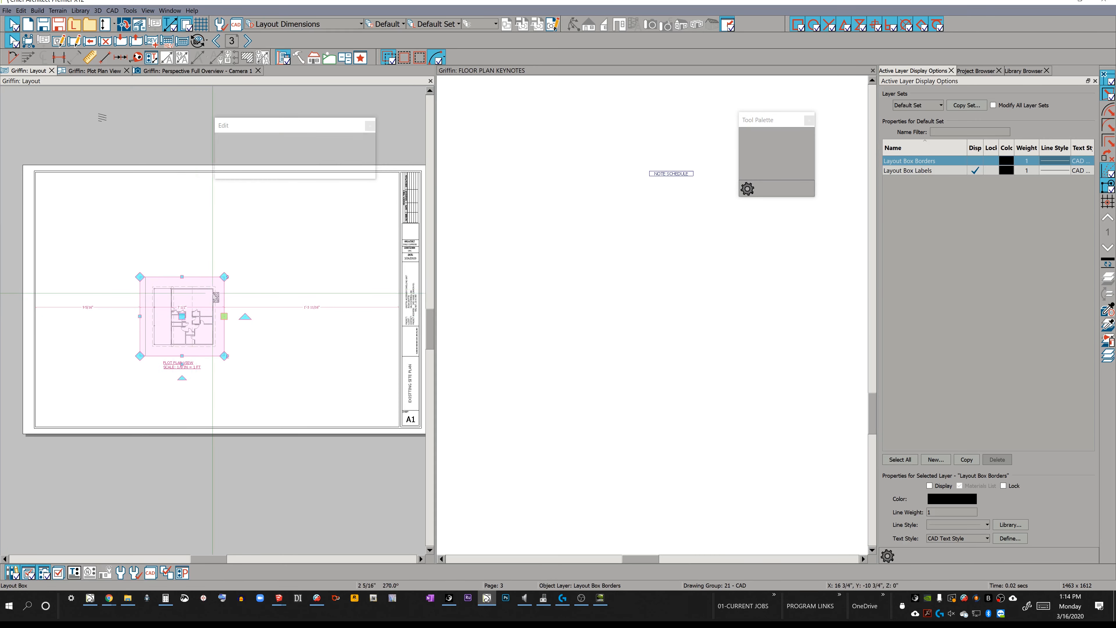
{"action": "scroll", "coordinate": [213, 199], "scroll_direction": "up", "scroll_amount": 5}
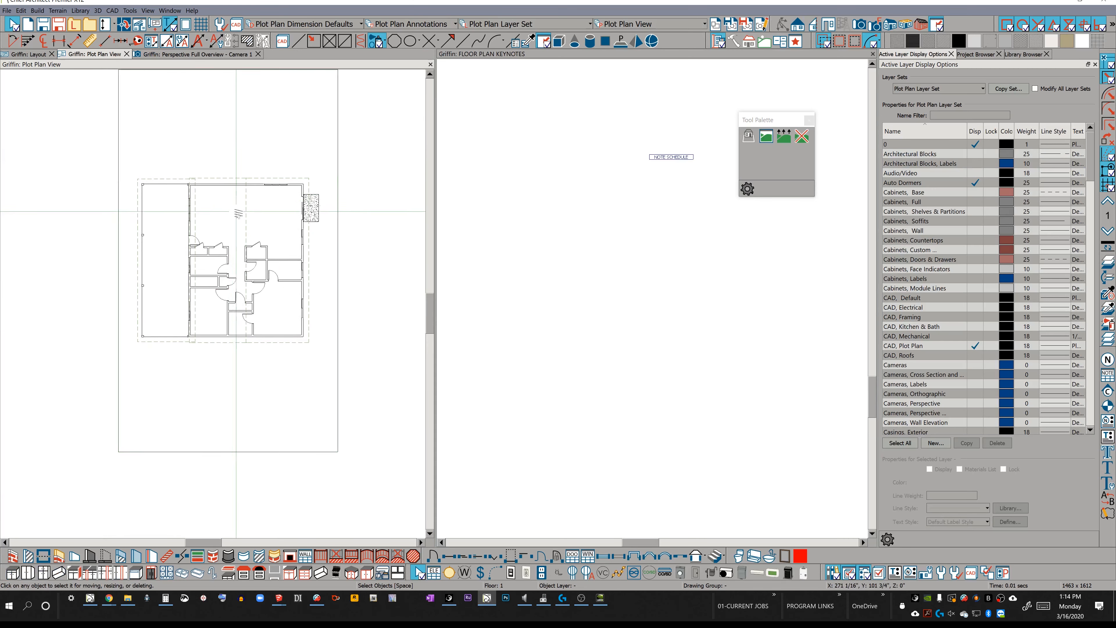
{"action": "scroll", "coordinate": [238, 214], "scroll_direction": "down", "scroll_amount": 2}
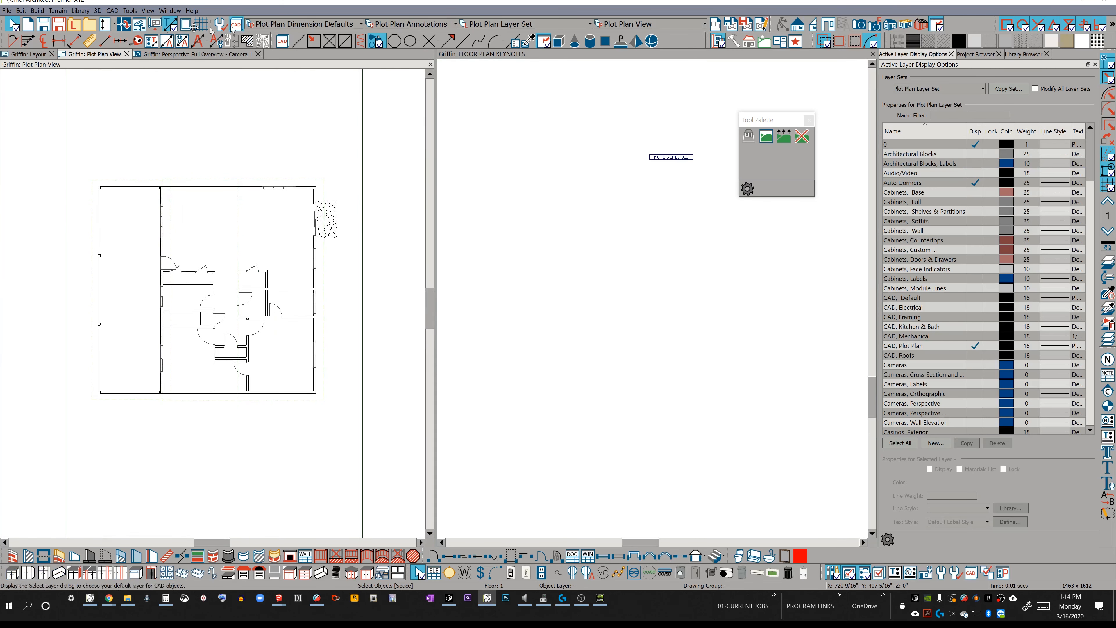
Import the text macros from MACRO IMPORT.json, discarding every imported macro whose name already exists
{"action": "left_click", "coordinate": [130, 10]}
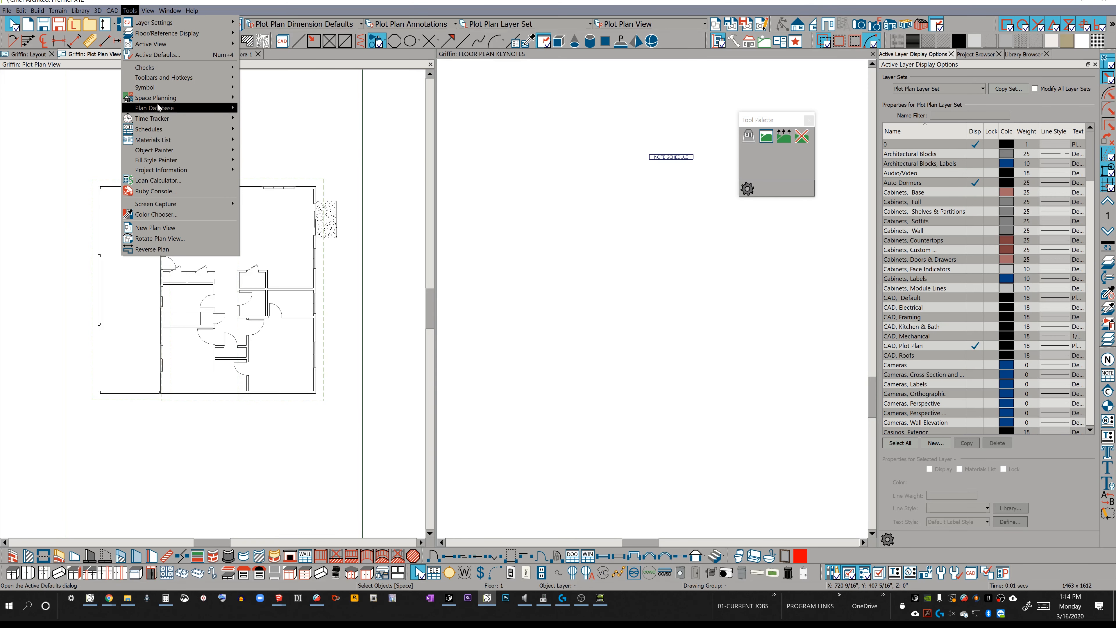
{"action": "mouse_move", "coordinate": [111, 8]}
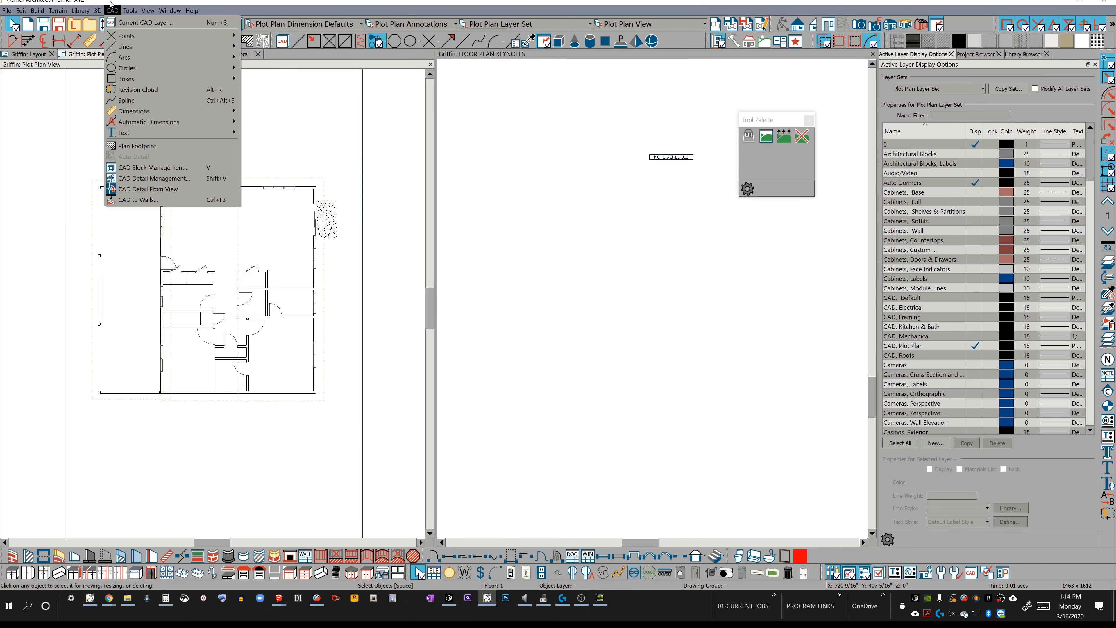
{"action": "mouse_move", "coordinate": [132, 132]}
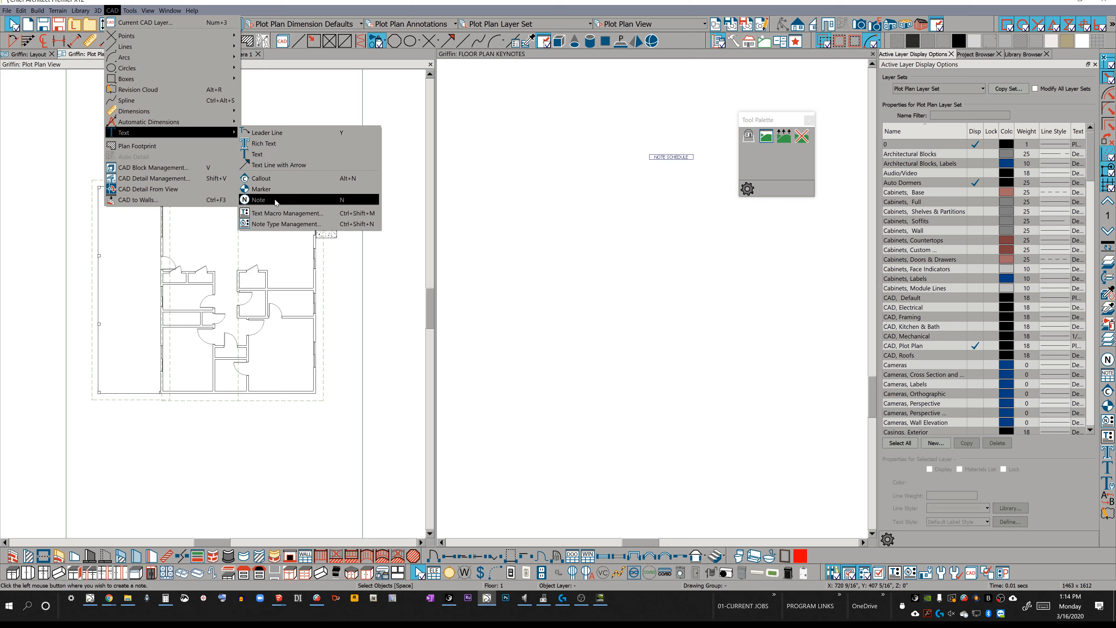
{"action": "left_click", "coordinate": [278, 214]}
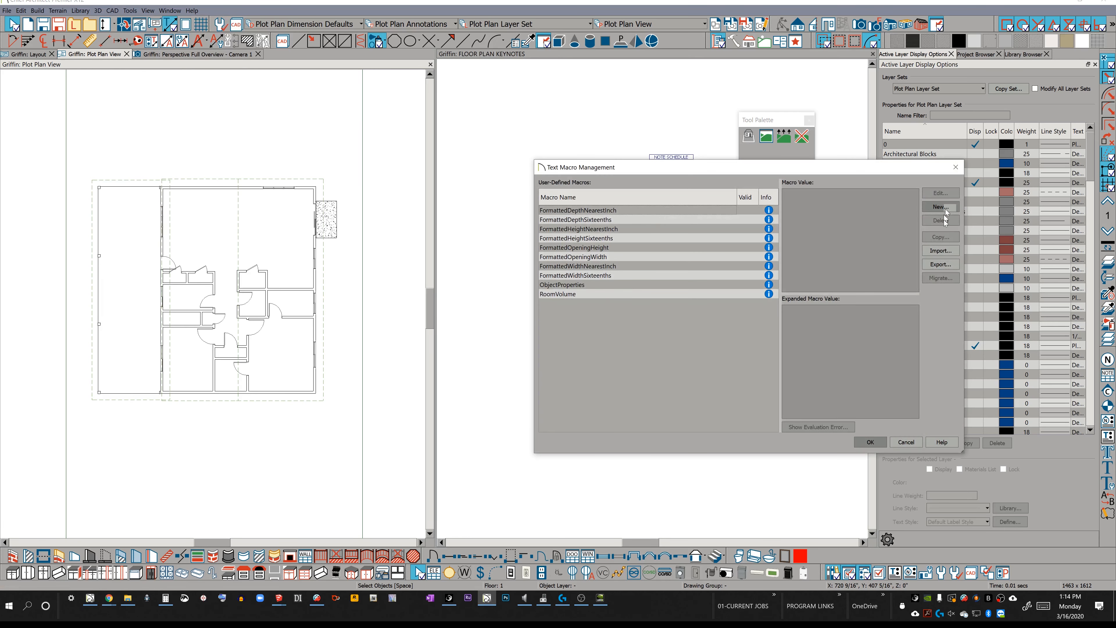
{"action": "left_click", "coordinate": [947, 253]}
{"action": "left_click", "coordinate": [655, 257]}
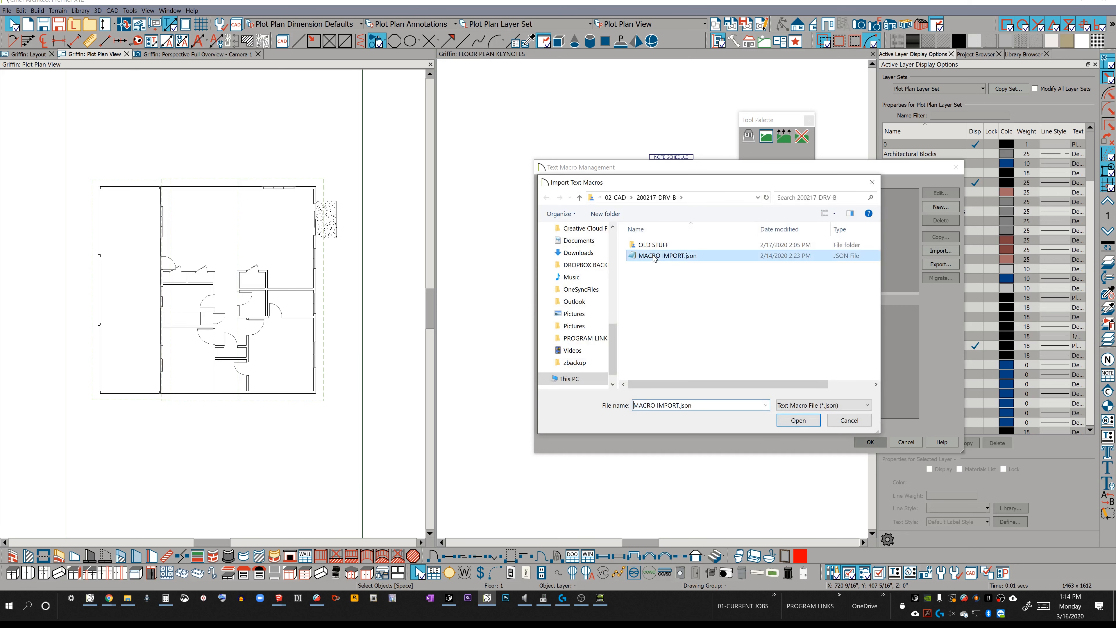
{"action": "left_click", "coordinate": [787, 421]}
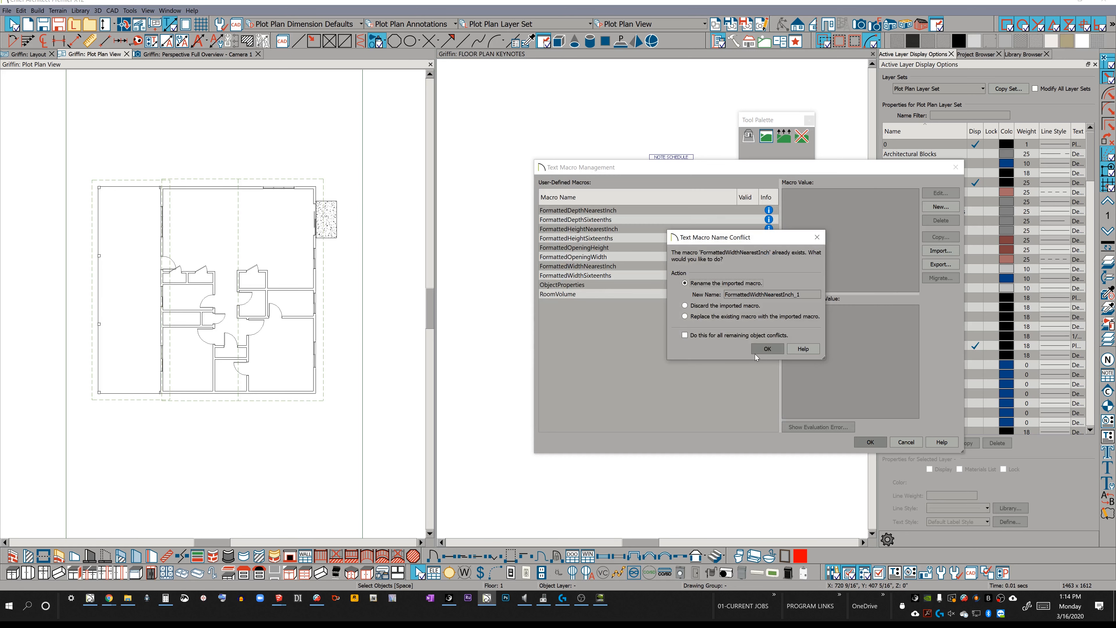
{"action": "left_click", "coordinate": [767, 349]}
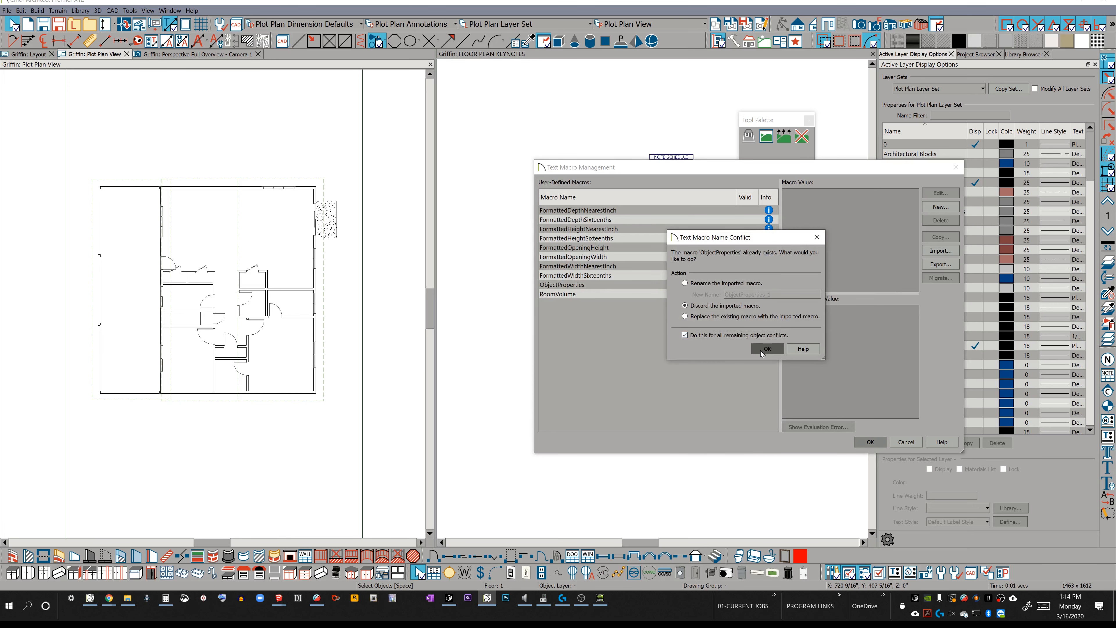
{"action": "left_click", "coordinate": [764, 350]}
{"action": "left_click", "coordinate": [584, 248]}
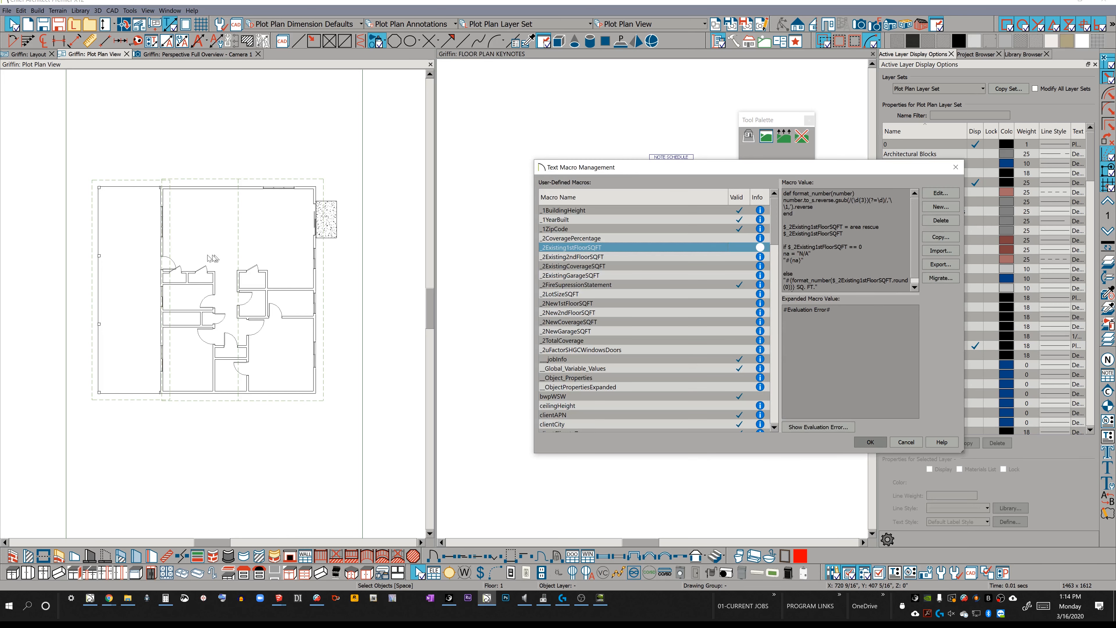
{"action": "left_click", "coordinate": [869, 442]}
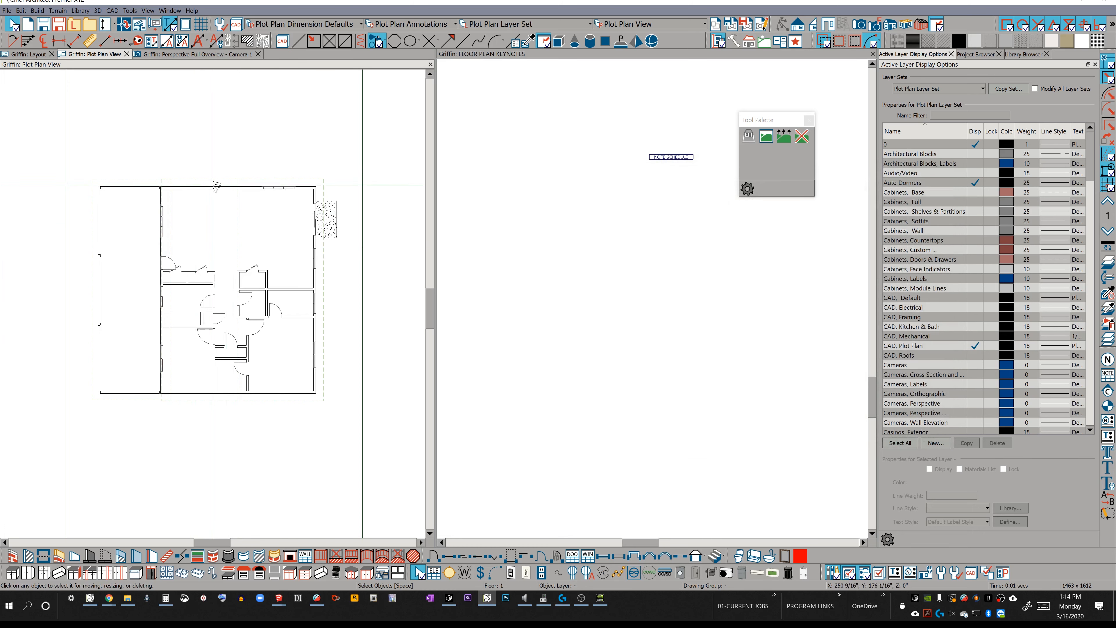
Create a polyline around the house's living area in the plot plan, leaving out the open strip beside it
{"action": "left_click", "coordinate": [209, 191]}
{"action": "key", "text": "Escape"}
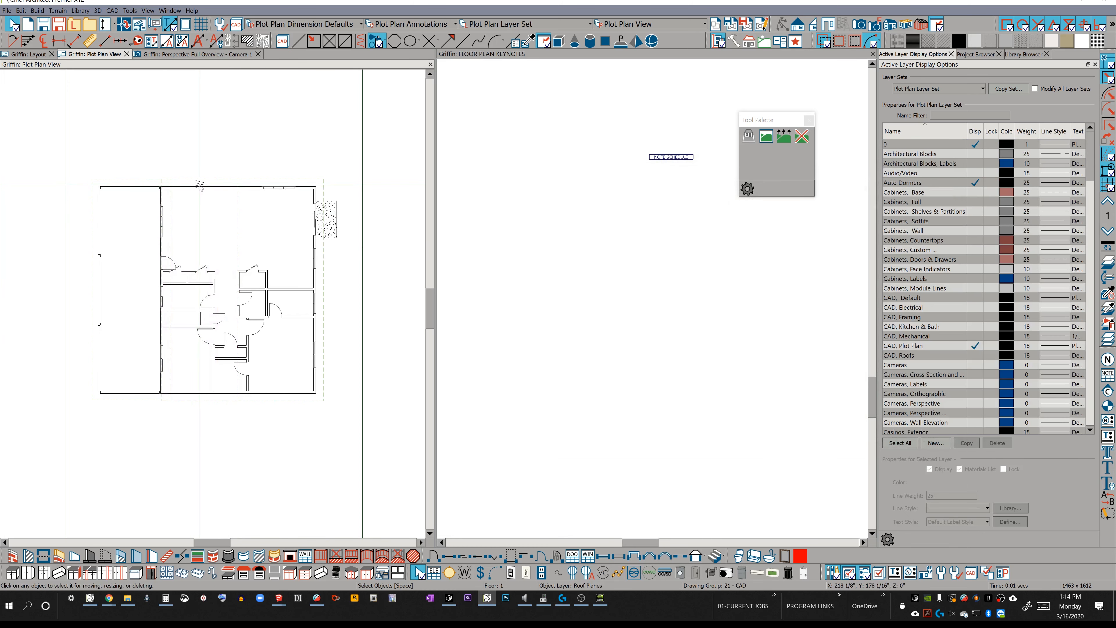
{"action": "left_click", "coordinate": [199, 185]}
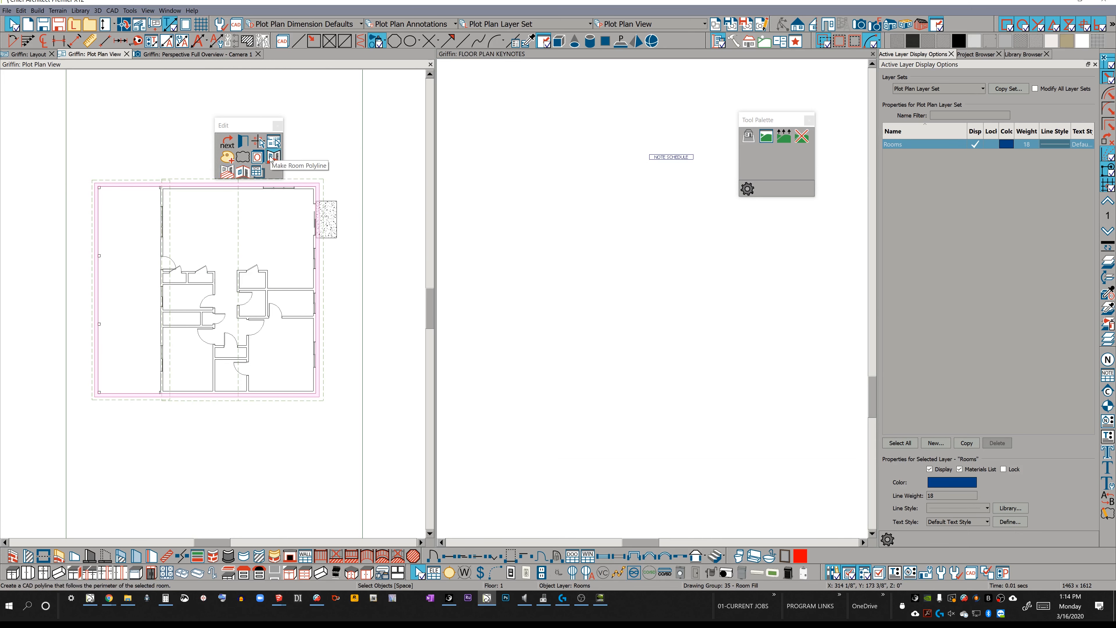
{"action": "left_click", "coordinate": [226, 173]}
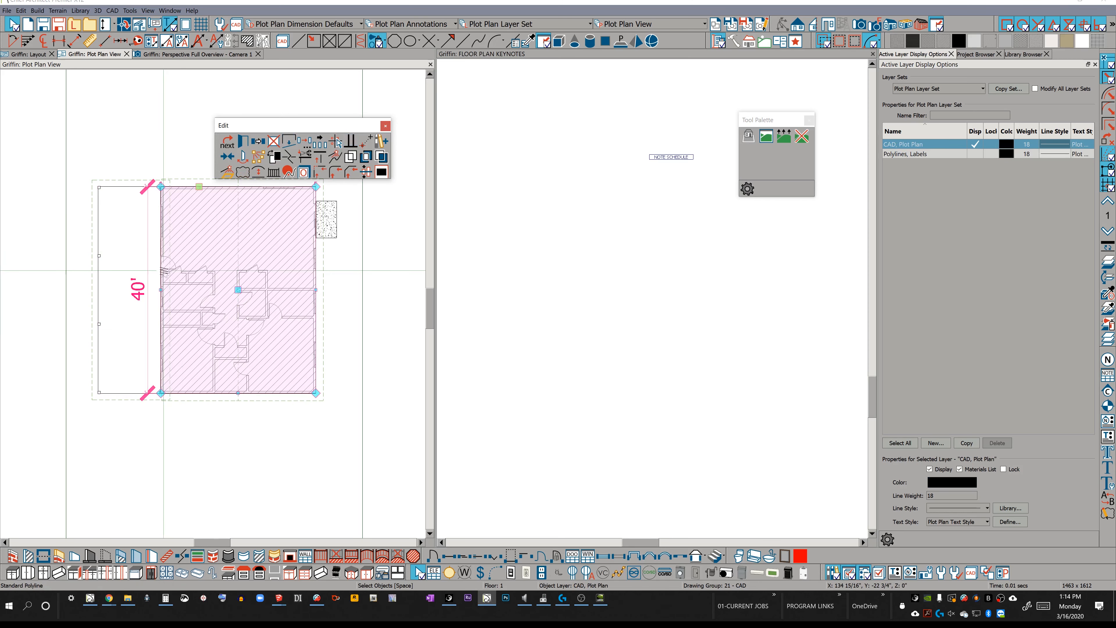
Give the living area polyline a specified label using the user-defined macro _2New1stFloorSQFT
{"action": "double_click", "coordinate": [321, 267]}
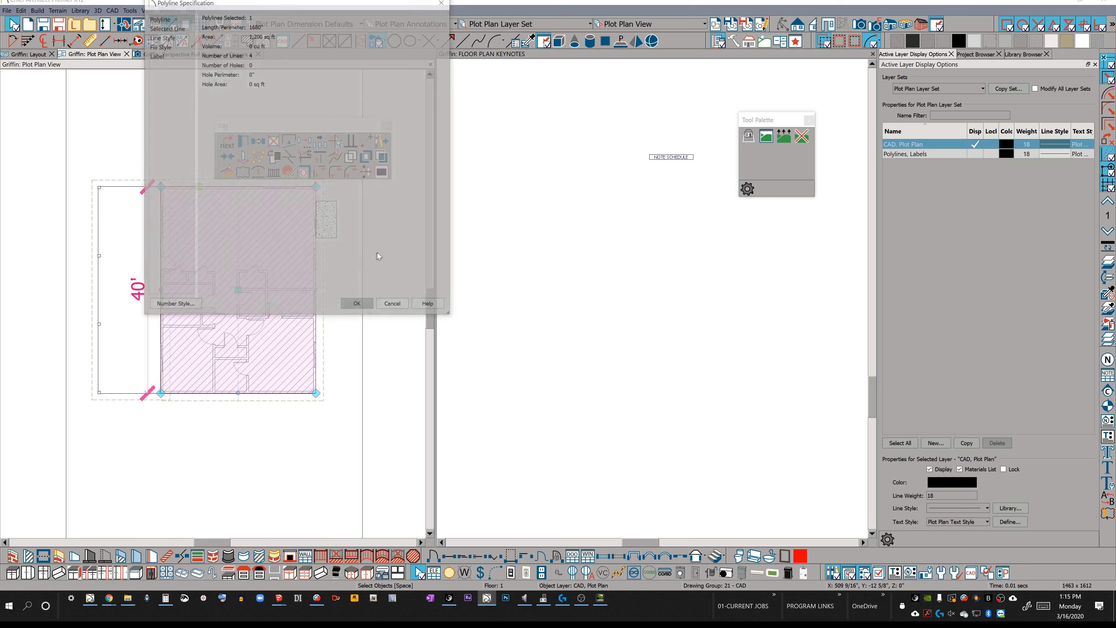
{"action": "left_click", "coordinate": [163, 37]}
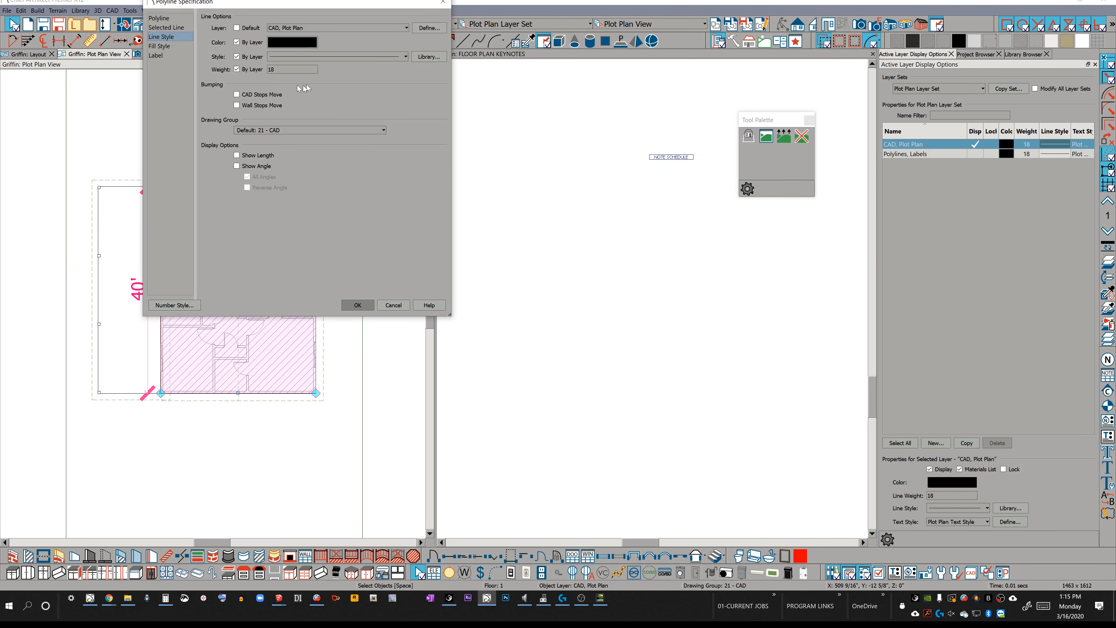
{"action": "left_click", "coordinate": [158, 55]}
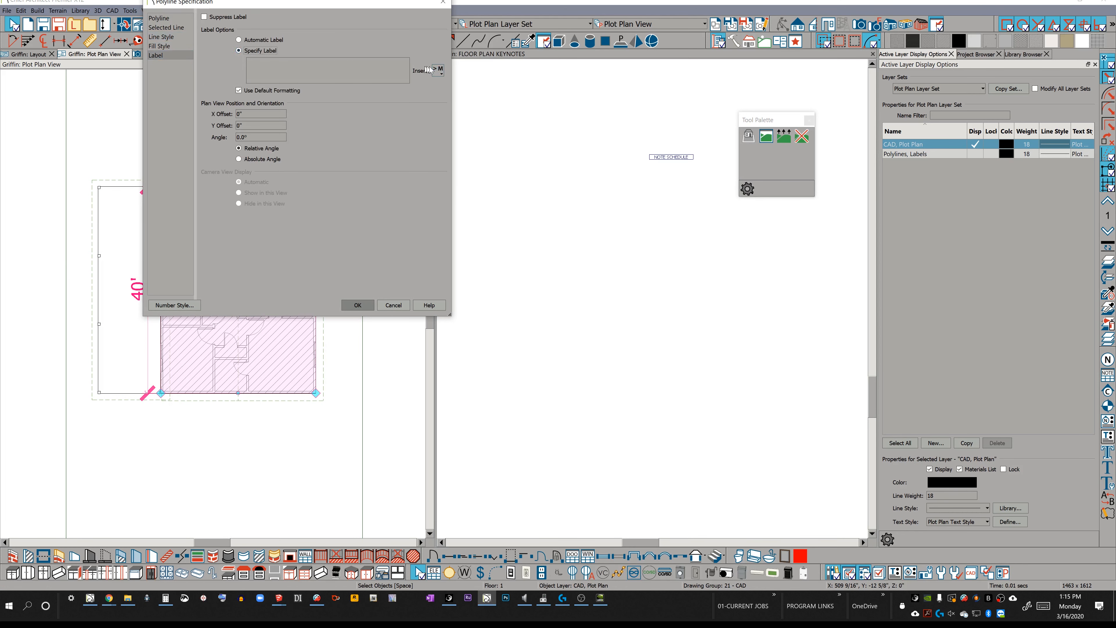
{"action": "left_click", "coordinate": [438, 71]}
{"action": "mouse_move", "coordinate": [457, 93]}
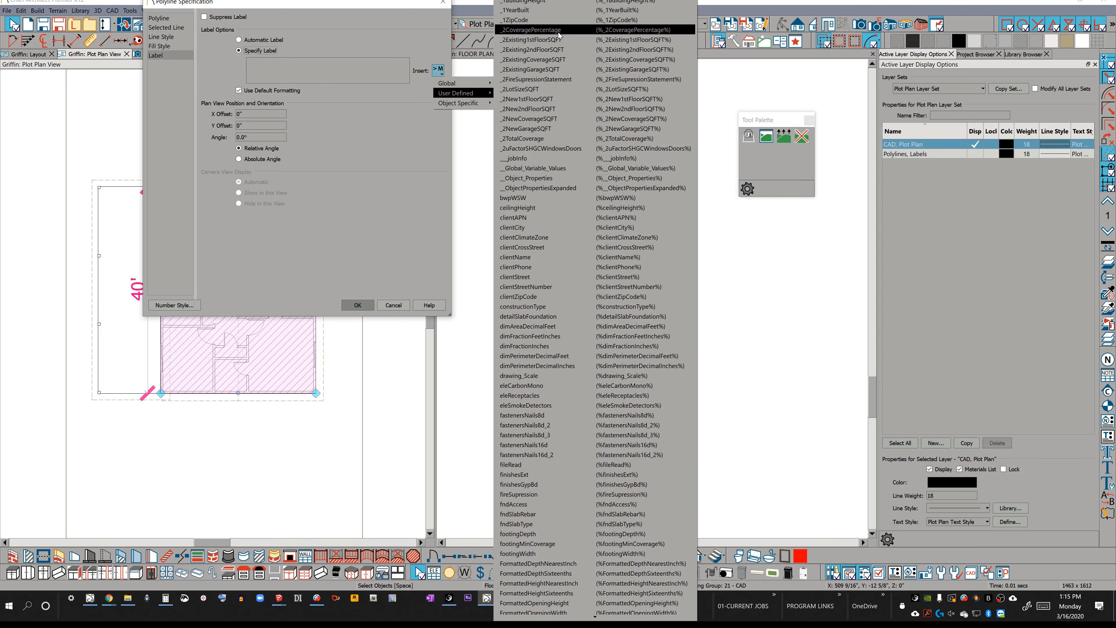
{"action": "left_click", "coordinate": [559, 97]}
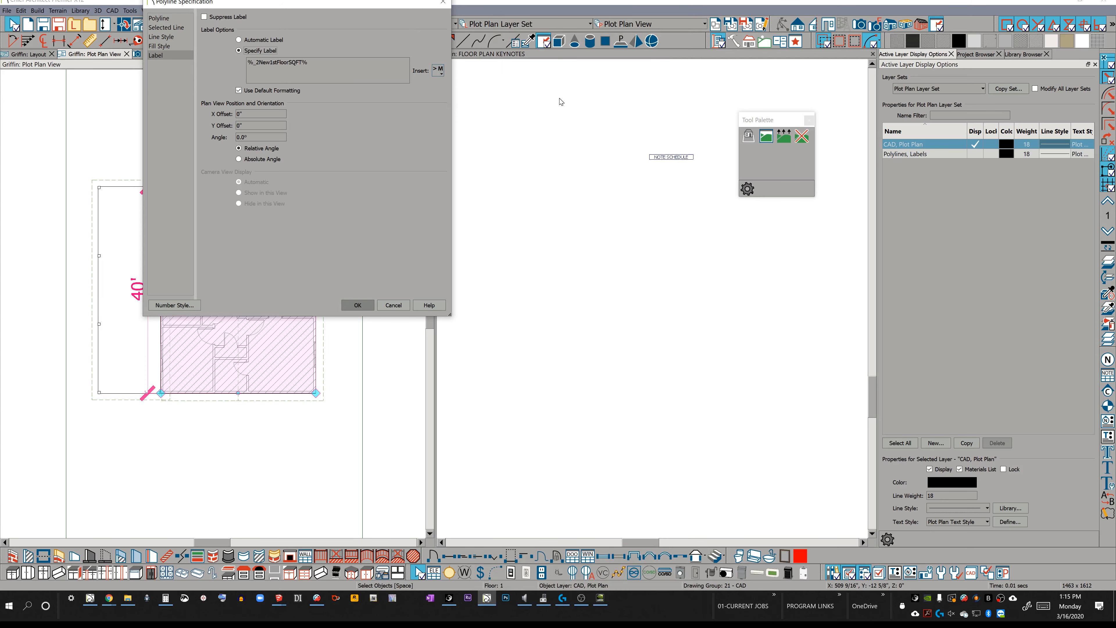
{"action": "left_click", "coordinate": [358, 305]}
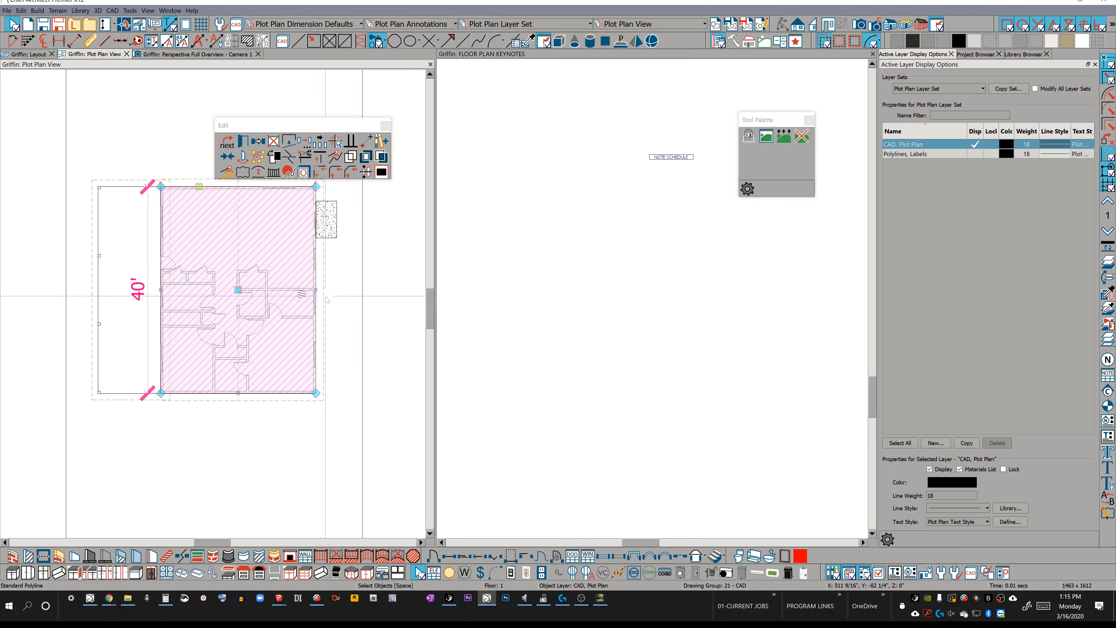
Turn on the display of the "Polylines, Labels" layer in the Plot Plan Layer Set
{"action": "key", "text": "ctrl+e"}
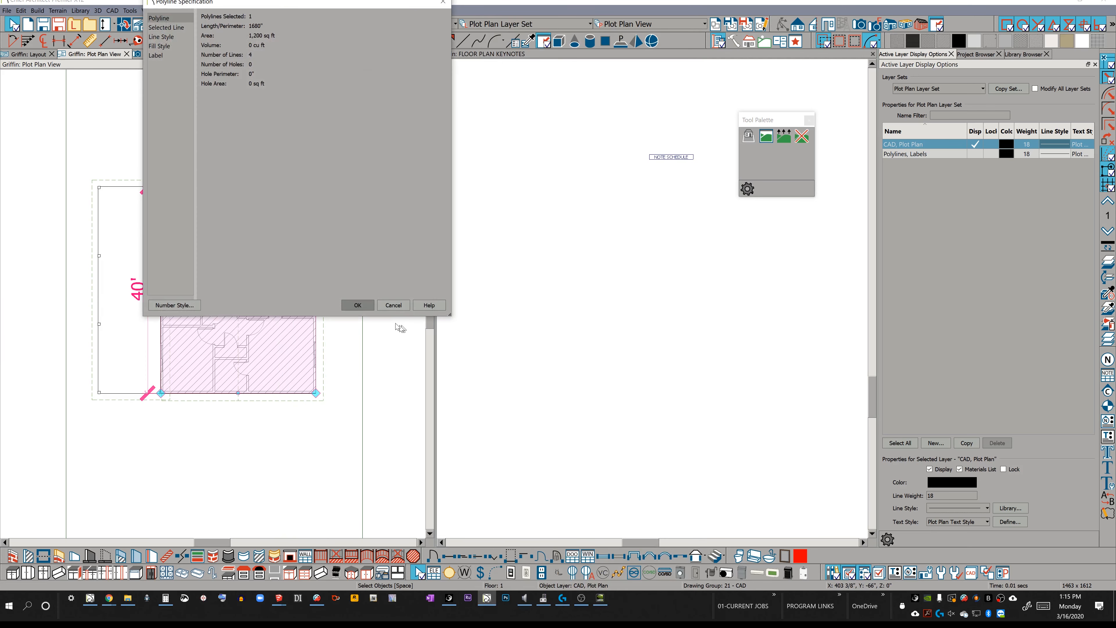
{"action": "left_click", "coordinate": [400, 304]}
{"action": "scroll", "coordinate": [210, 296], "scroll_direction": "up", "scroll_amount": 6}
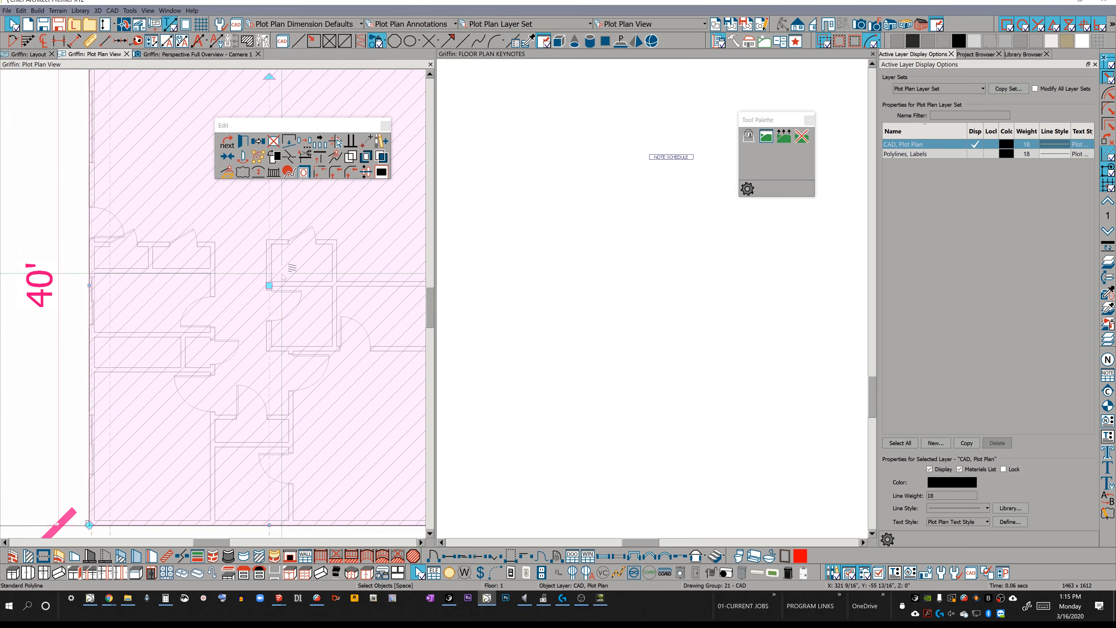
{"action": "scroll", "coordinate": [334, 271], "scroll_direction": "down", "scroll_amount": 4}
{"action": "left_click", "coordinate": [974, 154]}
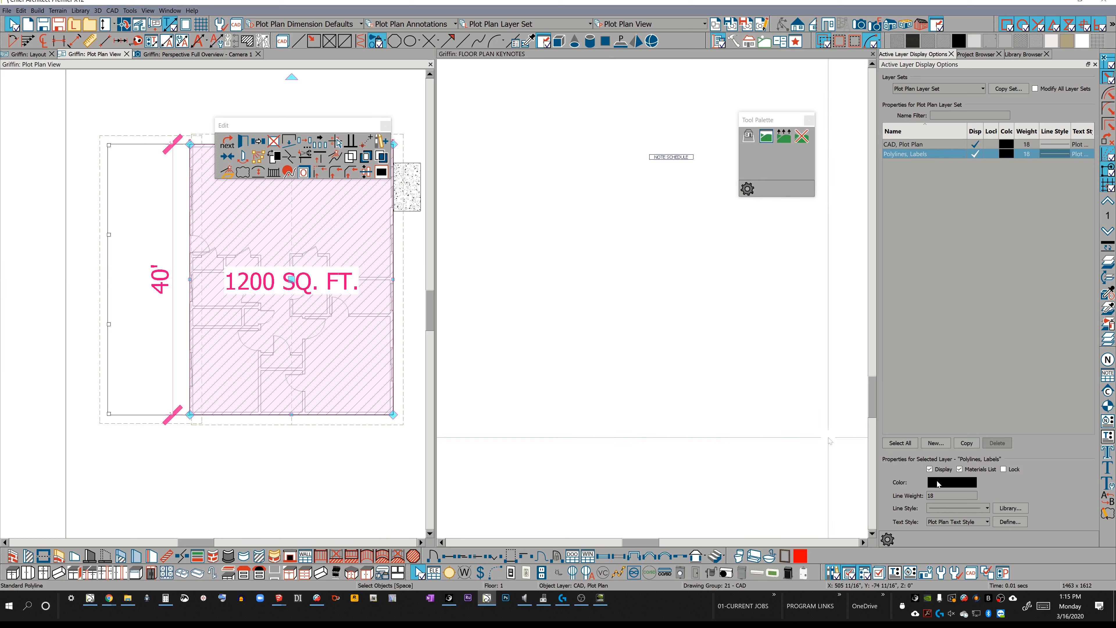
Set the text style of the "Polylines, Labels" layer to 1/8" Text Style
{"action": "left_click", "coordinate": [982, 521]}
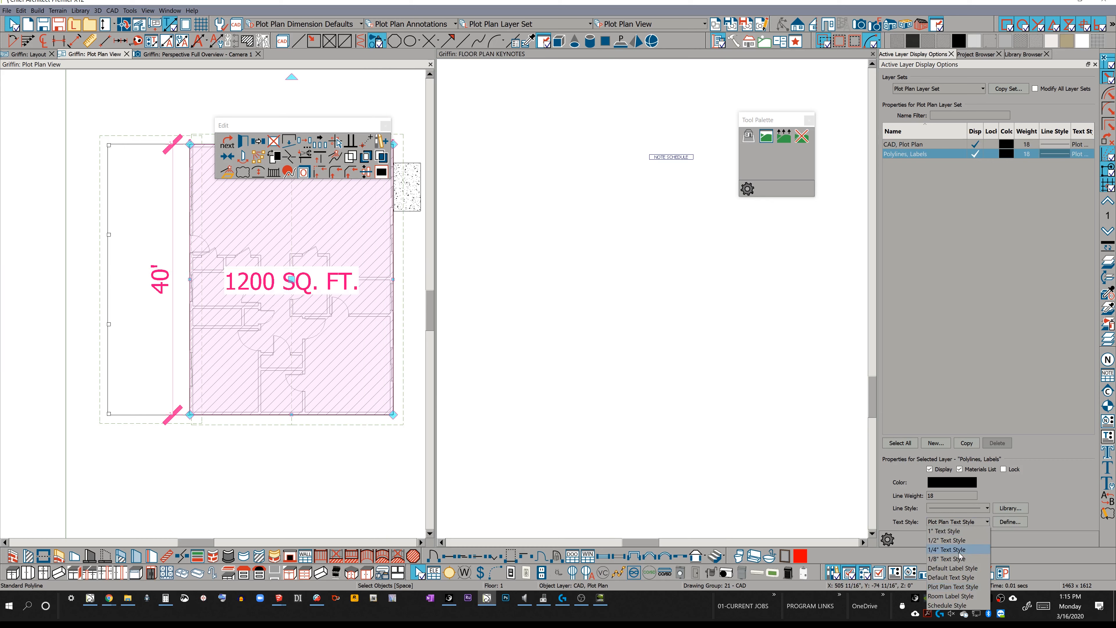
{"action": "left_click", "coordinate": [960, 540]}
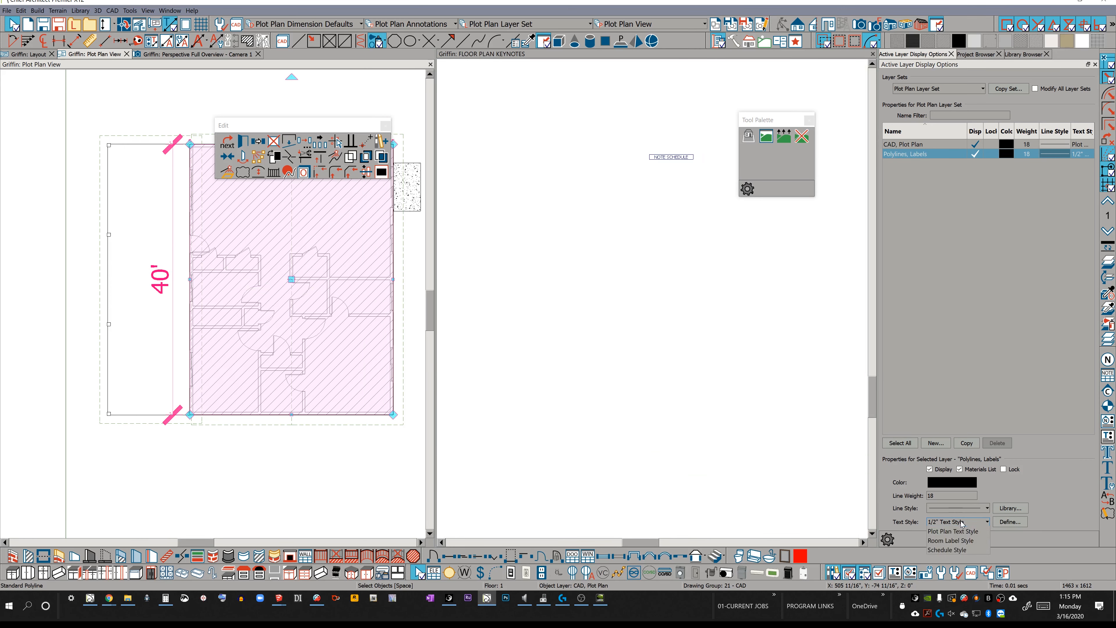
{"action": "left_click", "coordinate": [947, 558]}
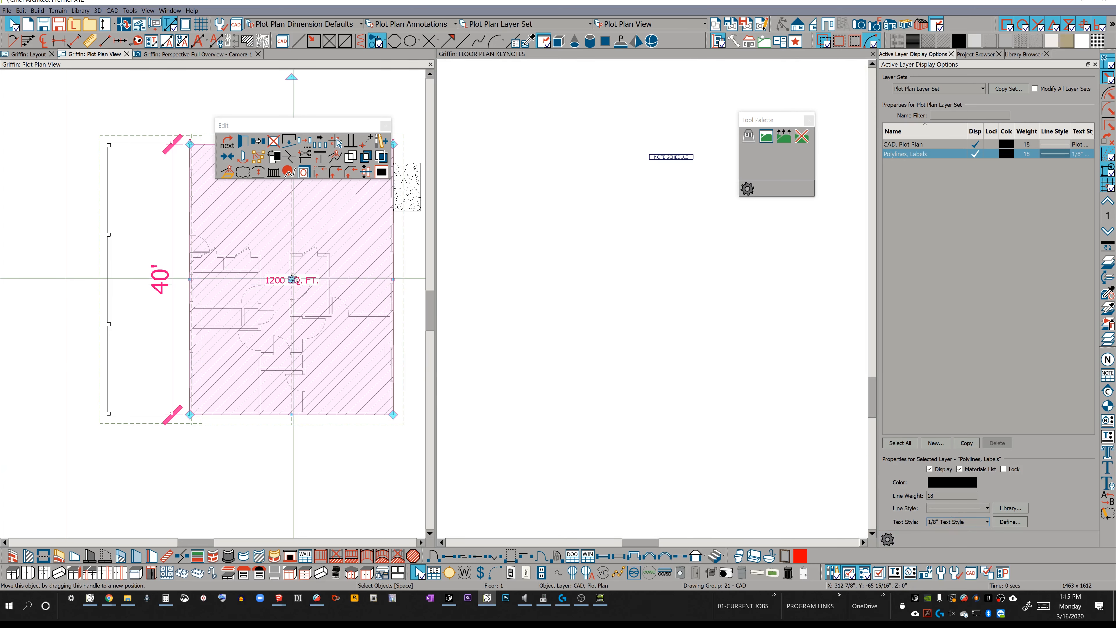
Move the living area polyline's square footage label off the house into the blank space outside the lot boundary
{"action": "scroll", "coordinate": [292, 279], "scroll_direction": "down", "scroll_amount": 4}
{"action": "left_click_drag", "start_coordinate": [212, 303], "coordinate": [294, 320]}
{"action": "key", "text": "ctrl+z"}
{"action": "scroll", "coordinate": [198, 302], "scroll_direction": "up", "scroll_amount": 5}
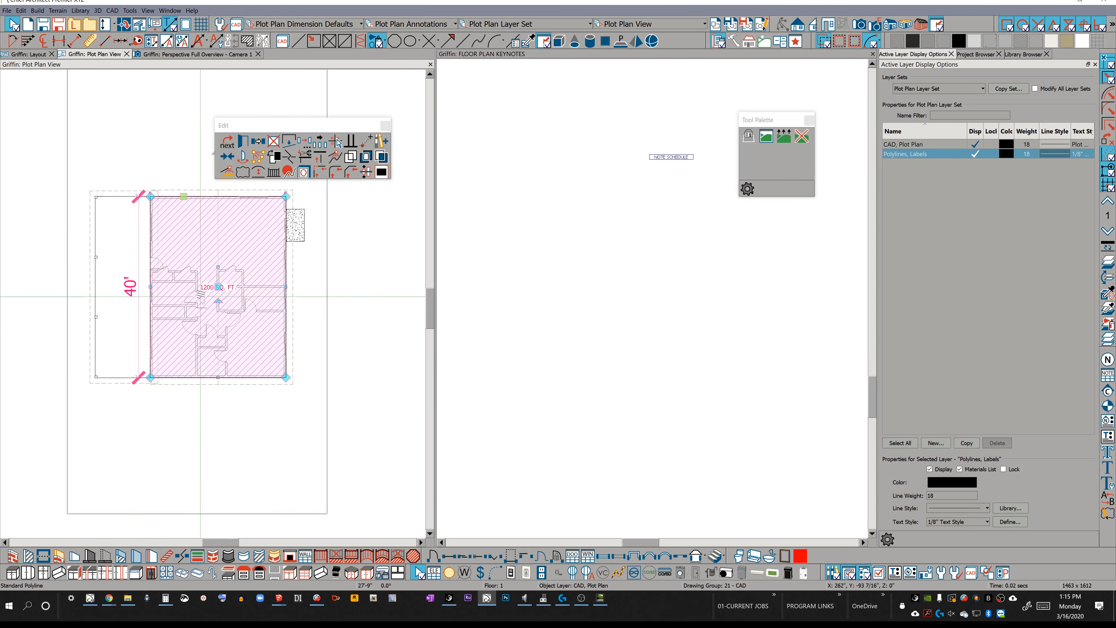
{"action": "left_click_drag", "start_coordinate": [222, 267], "coordinate": [404, 264]}
{"action": "scroll", "coordinate": [336, 313], "scroll_direction": "down", "scroll_amount": 5}
{"action": "middle_click_drag", "start_coordinate": [319, 339], "coordinate": [237, 346]}
{"action": "left_click_drag", "start_coordinate": [290, 291], "coordinate": [363, 274]}
{"action": "key", "text": "Escape"}
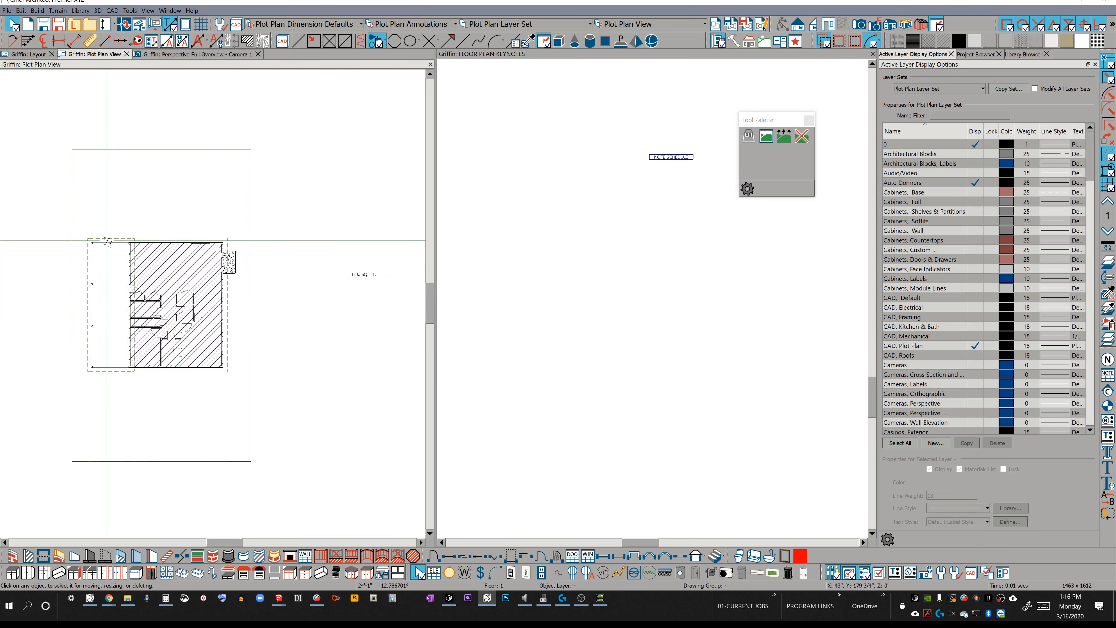
Create a room polyline around the whole building footprint and label it with the user-defined macro _2NewCoverageSQFT
{"action": "left_click", "coordinate": [107, 244]}
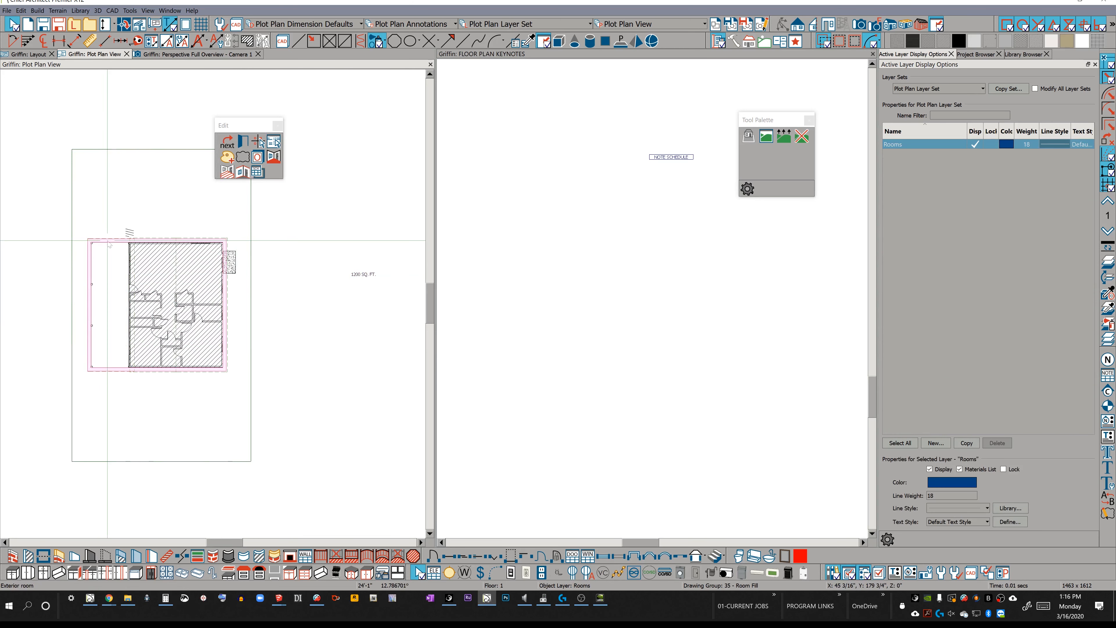
{"action": "left_click", "coordinate": [272, 163]}
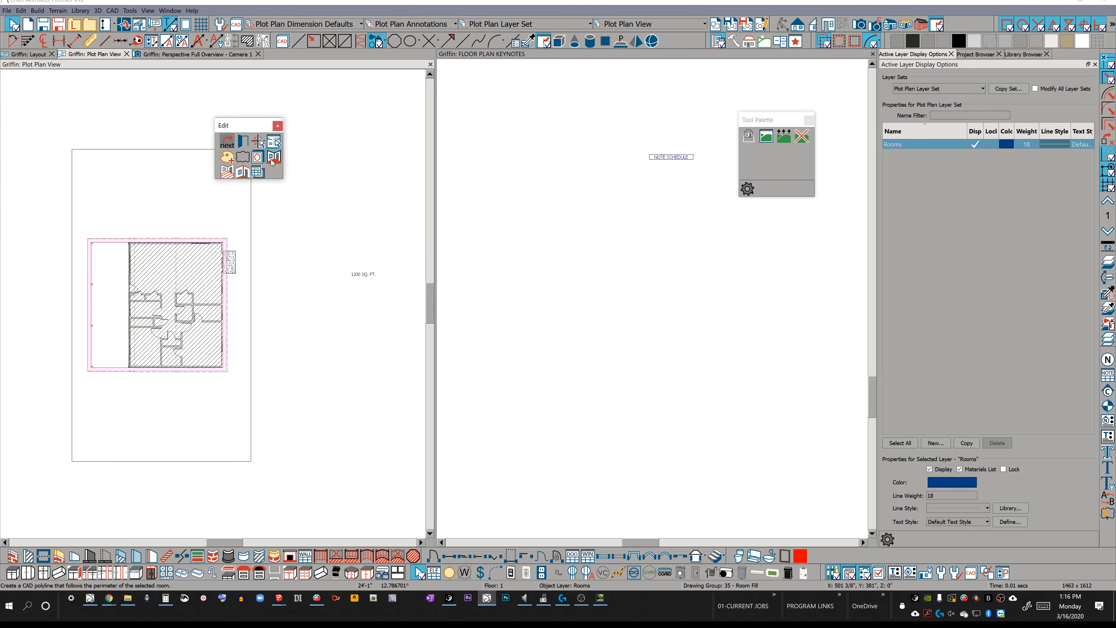
{"action": "key", "text": "ctrl+e"}
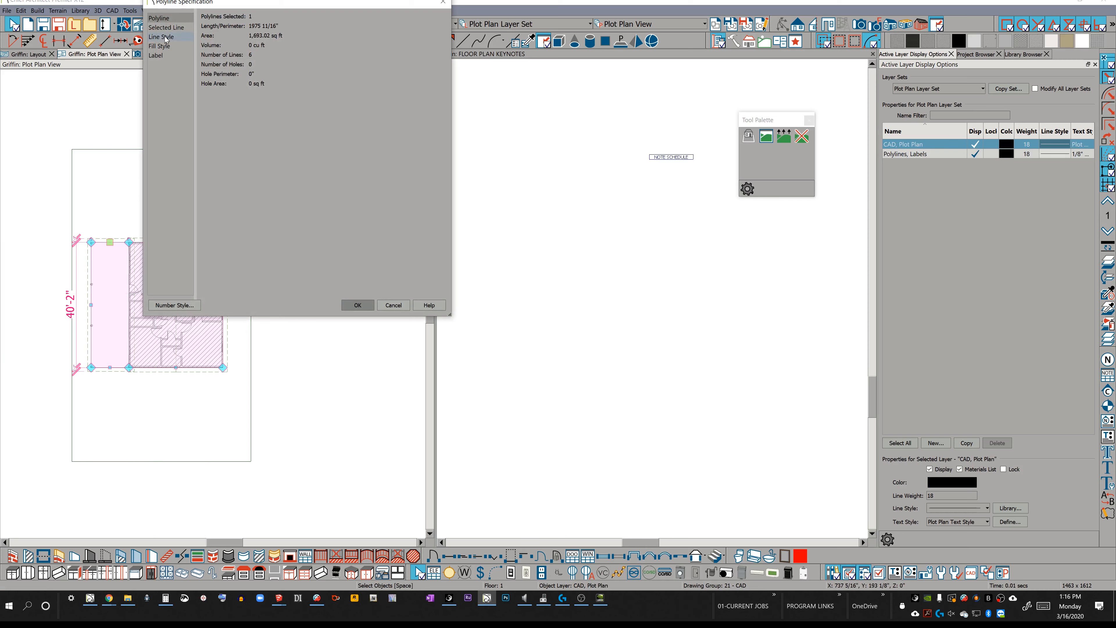
{"action": "left_click", "coordinate": [156, 56]}
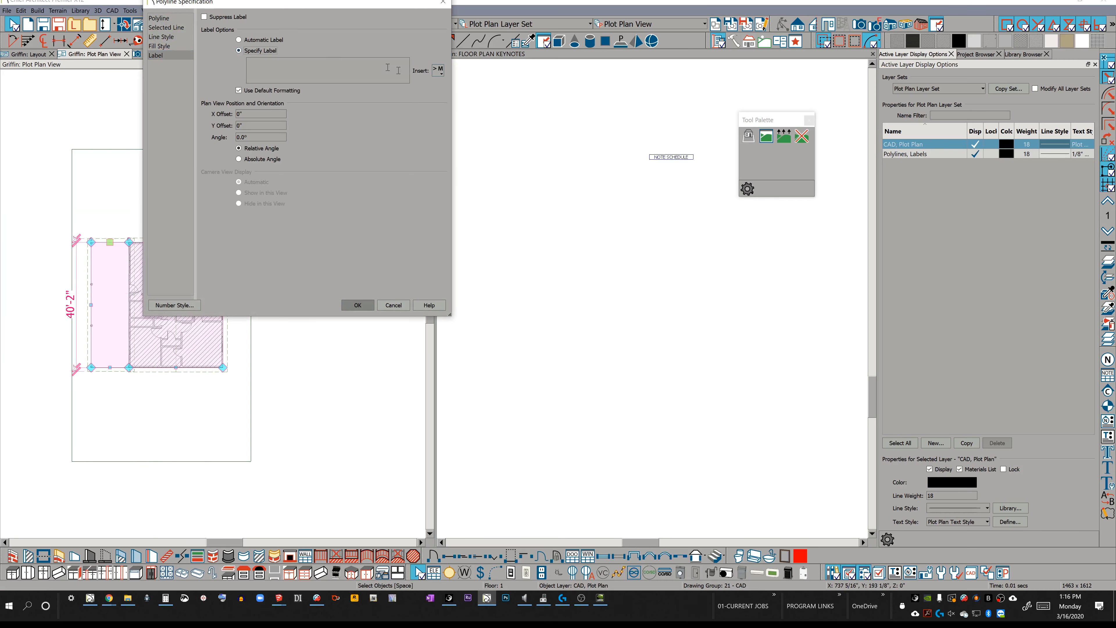
{"action": "left_click", "coordinate": [437, 71]}
{"action": "mouse_move", "coordinate": [457, 93]}
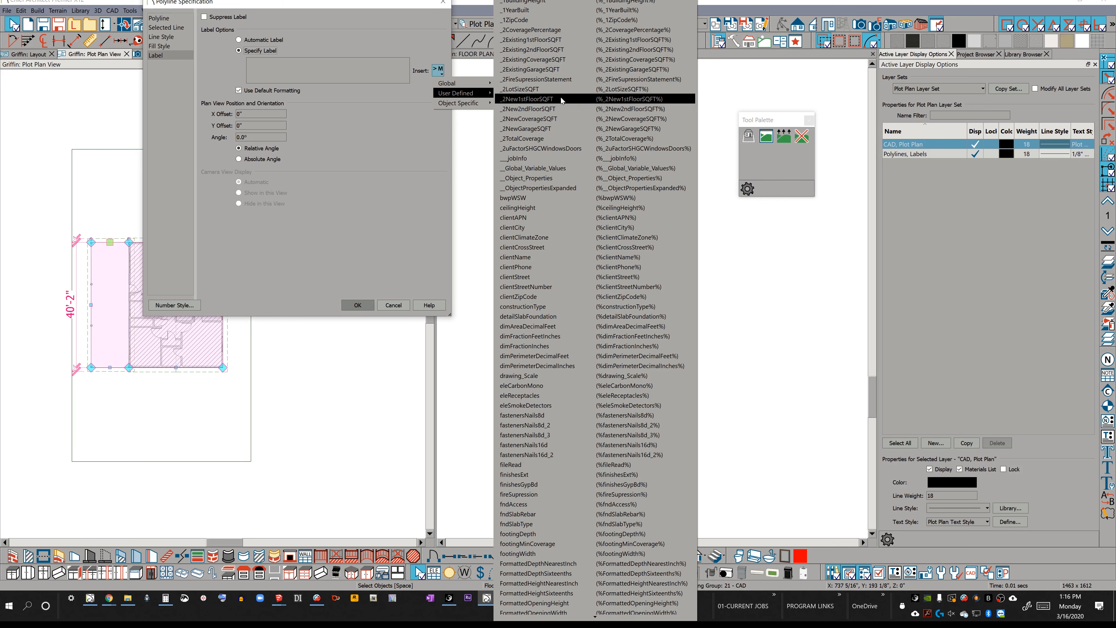
{"action": "left_click", "coordinate": [555, 119]}
{"action": "left_click", "coordinate": [358, 305]}
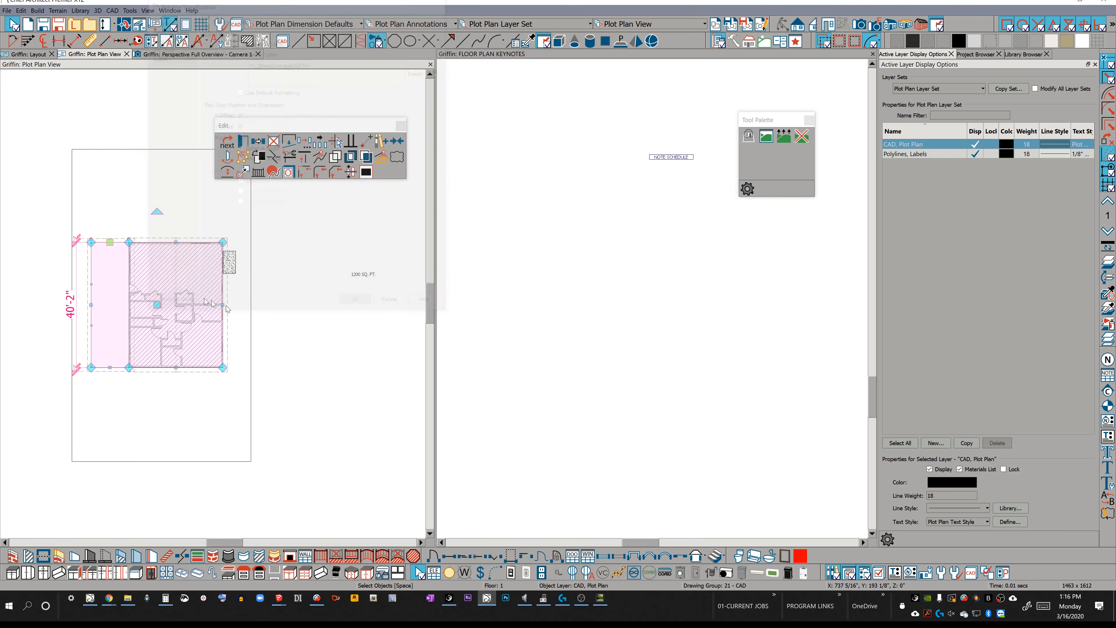
Move the whole-footprint polyline's square footage label outside the lot, directly beneath the living area label
{"action": "left_click_drag", "start_coordinate": [143, 320], "coordinate": [364, 280]}
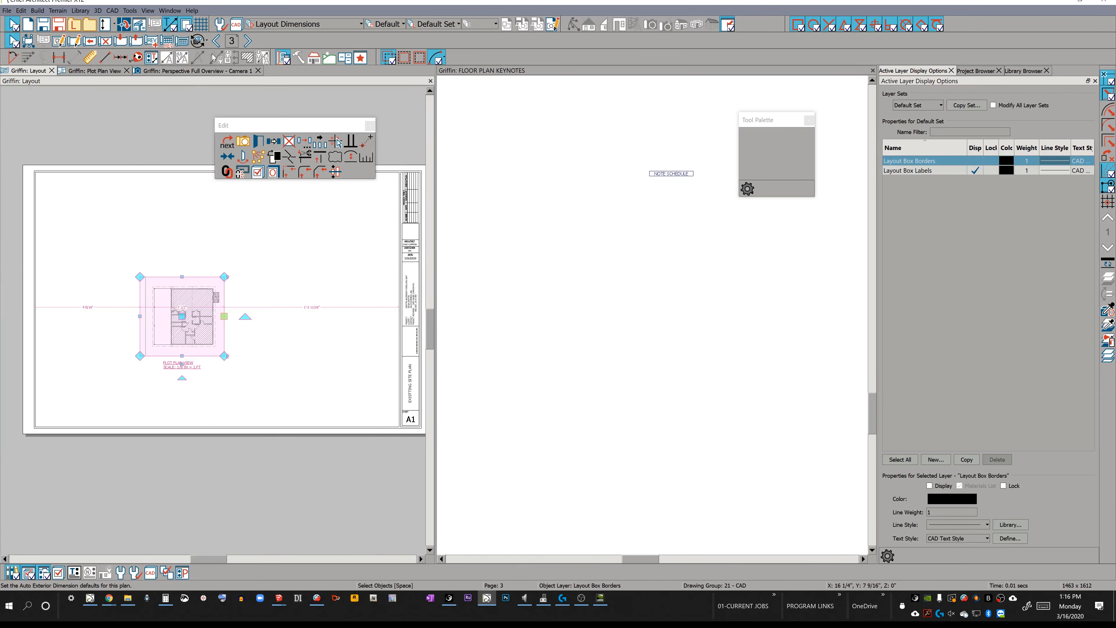
Review the square footage entries in the Project Information block on layout page 2, then return to the plot plan
{"action": "left_click", "coordinate": [217, 43]}
{"action": "left_click", "coordinate": [217, 43]}
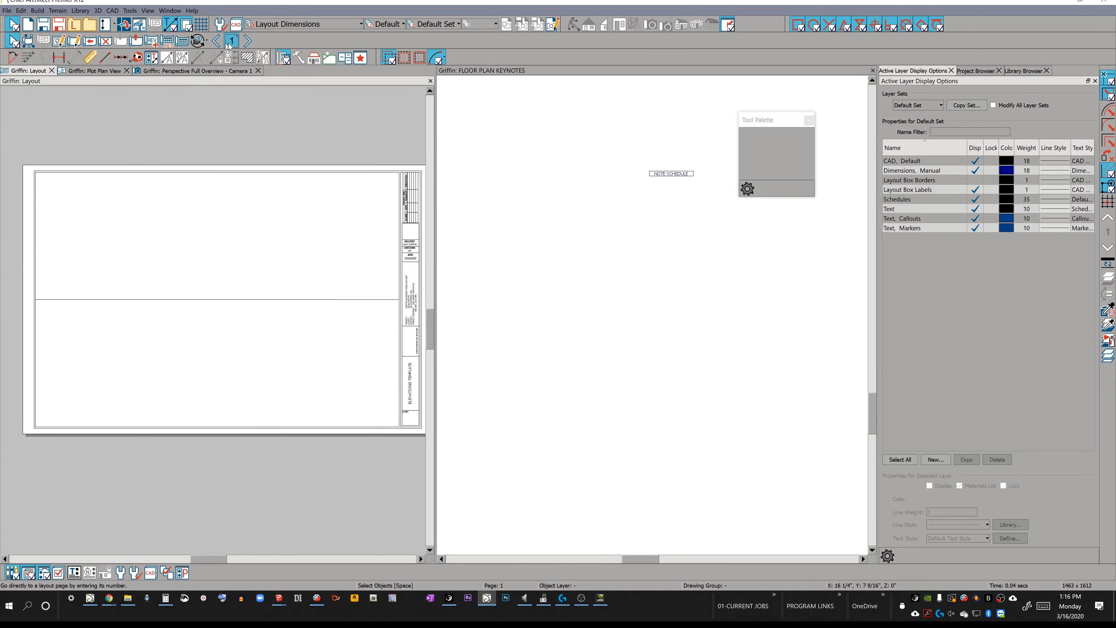
{"action": "left_click", "coordinate": [244, 44]}
{"action": "scroll", "coordinate": [362, 264], "scroll_direction": "up", "scroll_amount": 3}
{"action": "scroll", "coordinate": [362, 264], "scroll_direction": "up", "scroll_amount": 4}
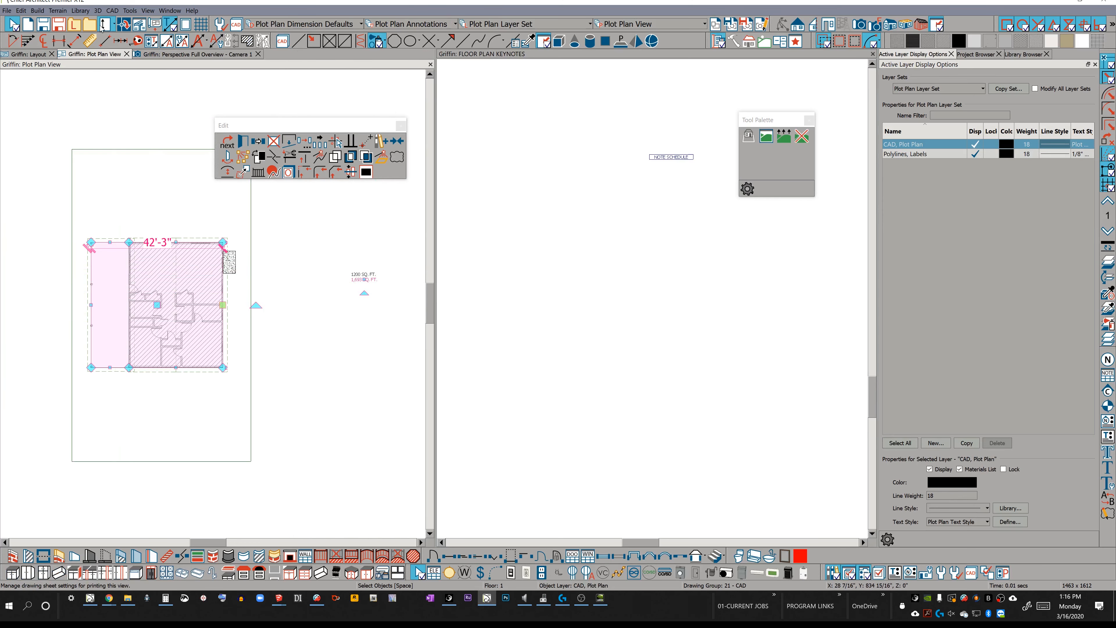
{"action": "key", "text": "t"}
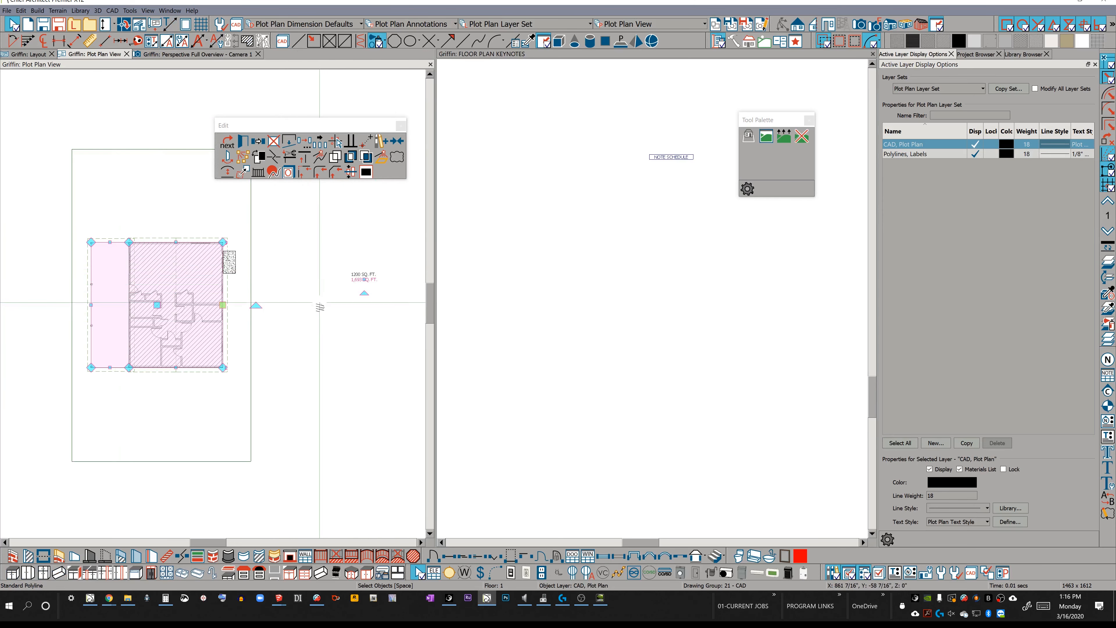
{"action": "left_click", "coordinate": [326, 365]}
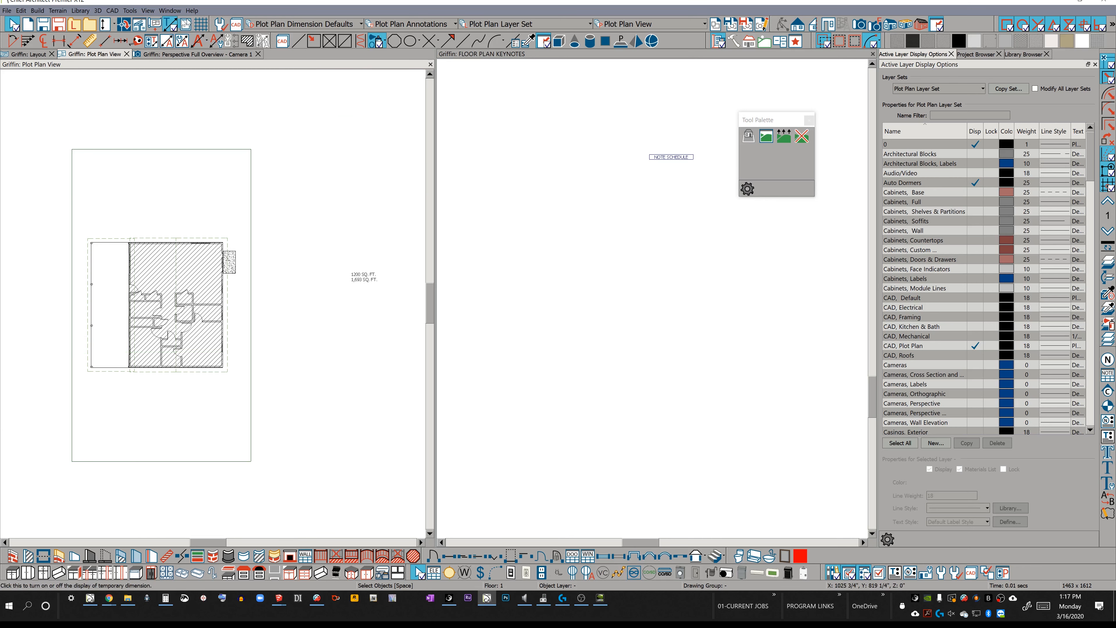
Place a rich text object in the blank space outside the lot containing the user-defined macro _2TotalCoverage
{"action": "left_click", "coordinate": [114, 11]}
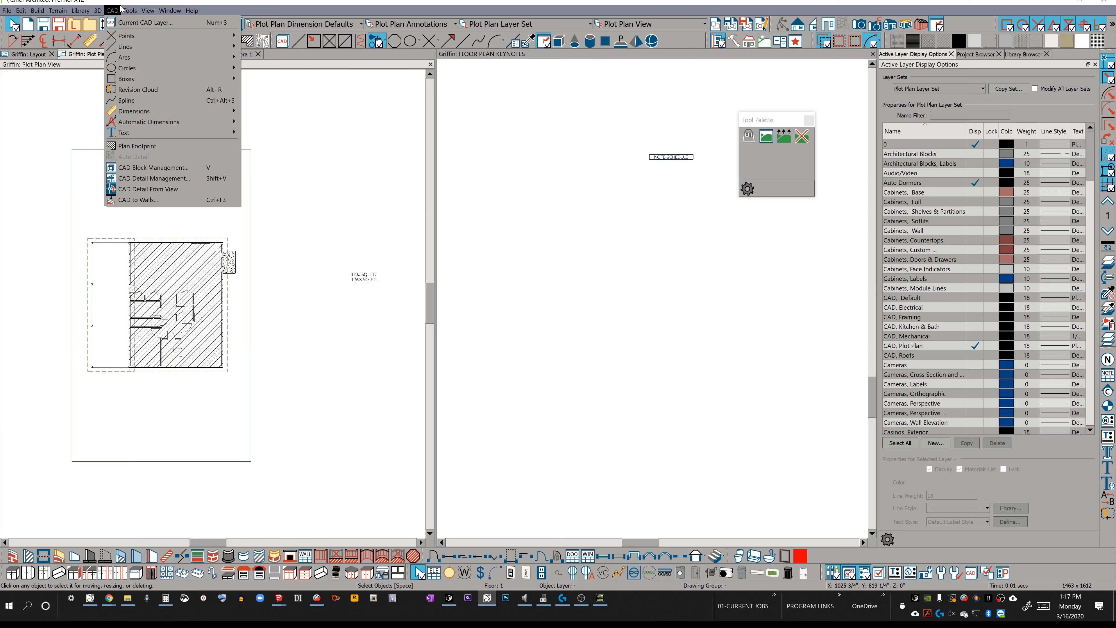
{"action": "mouse_move", "coordinate": [128, 11]}
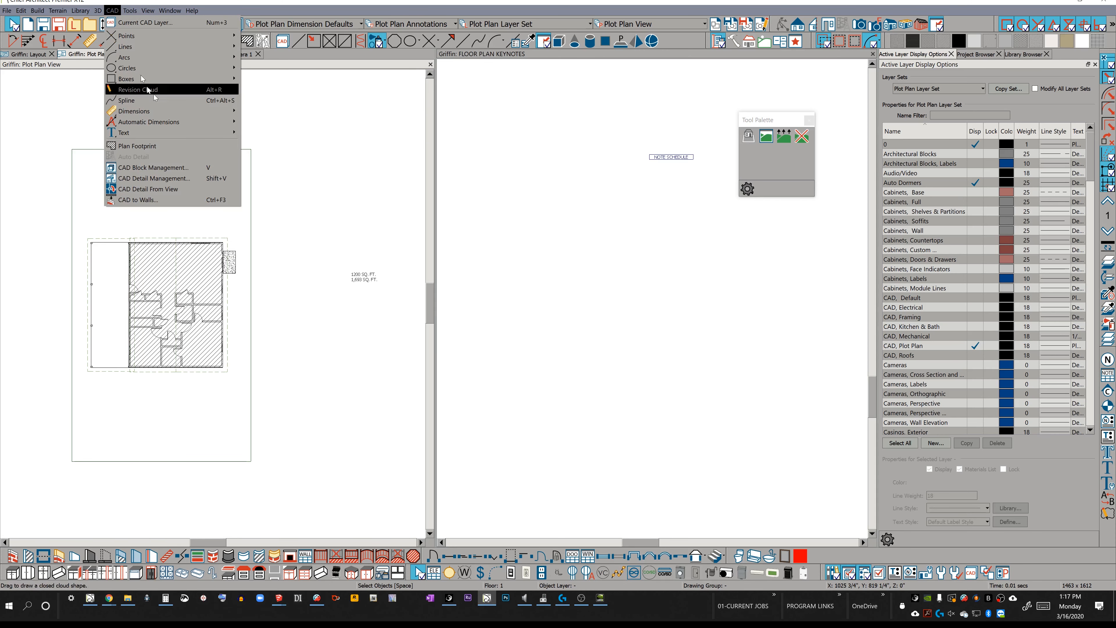
{"action": "mouse_move", "coordinate": [140, 132]}
{"action": "left_click", "coordinate": [260, 144]}
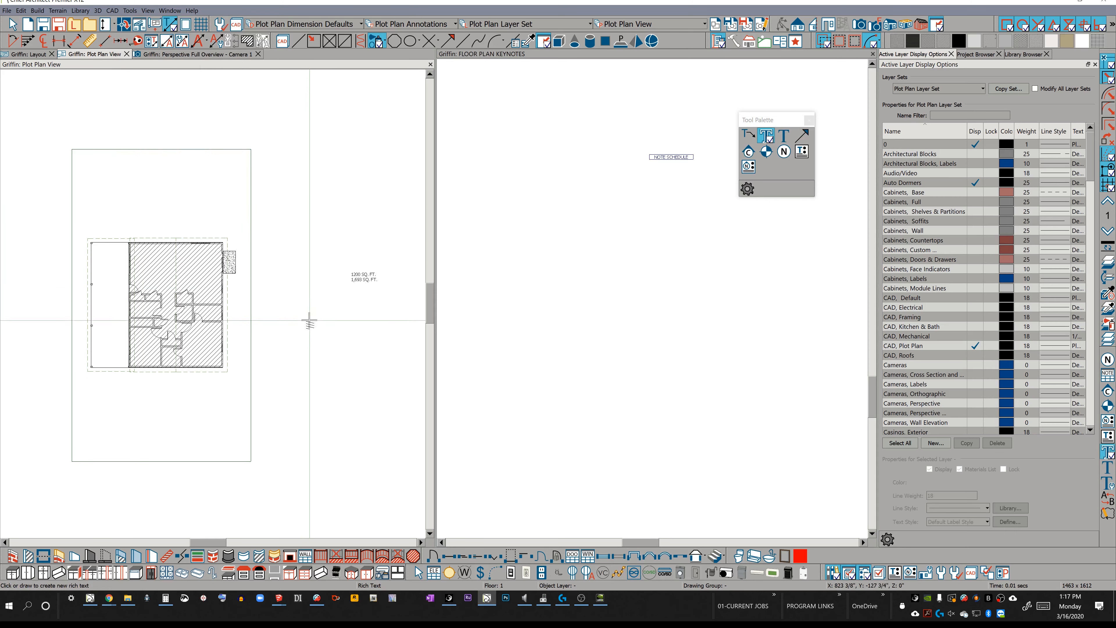
{"action": "left_click", "coordinate": [313, 329]}
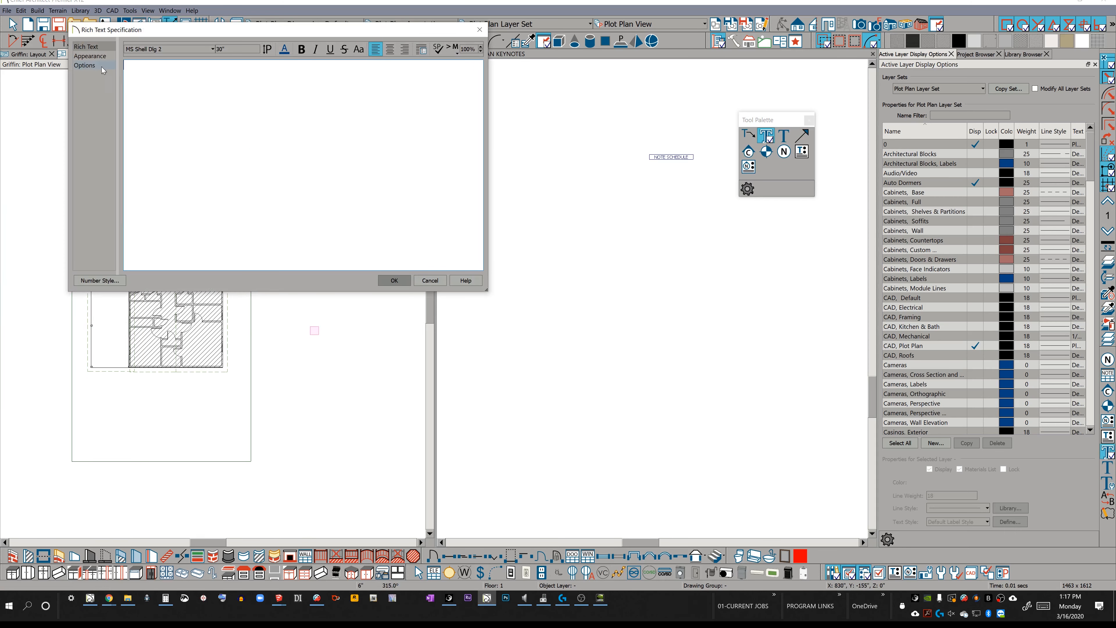
{"action": "left_click", "coordinate": [453, 52]}
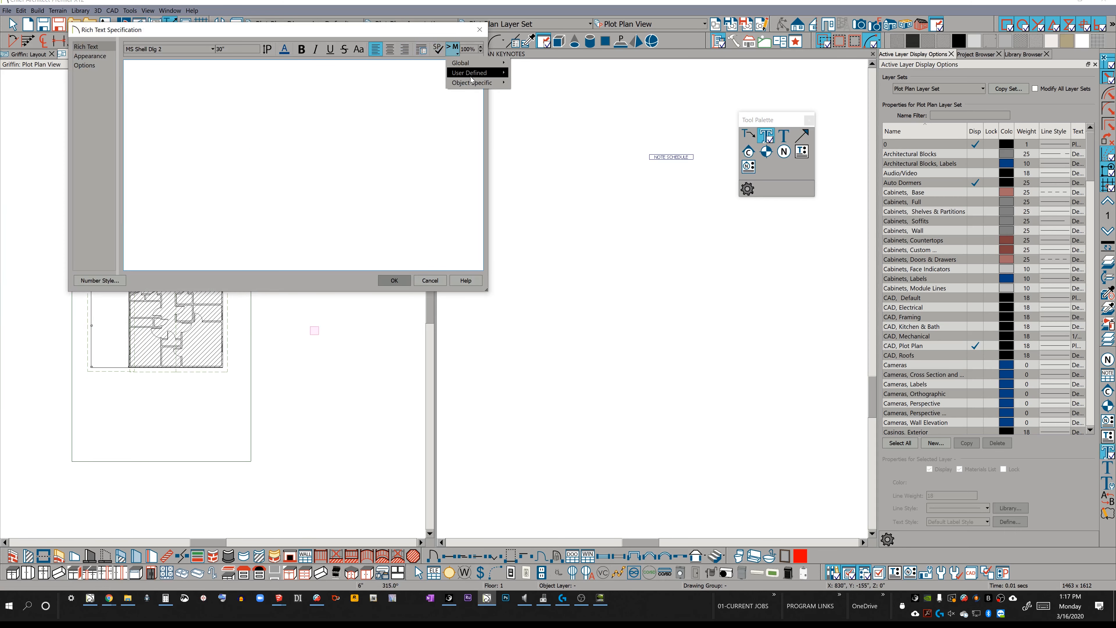
{"action": "mouse_move", "coordinate": [471, 75]}
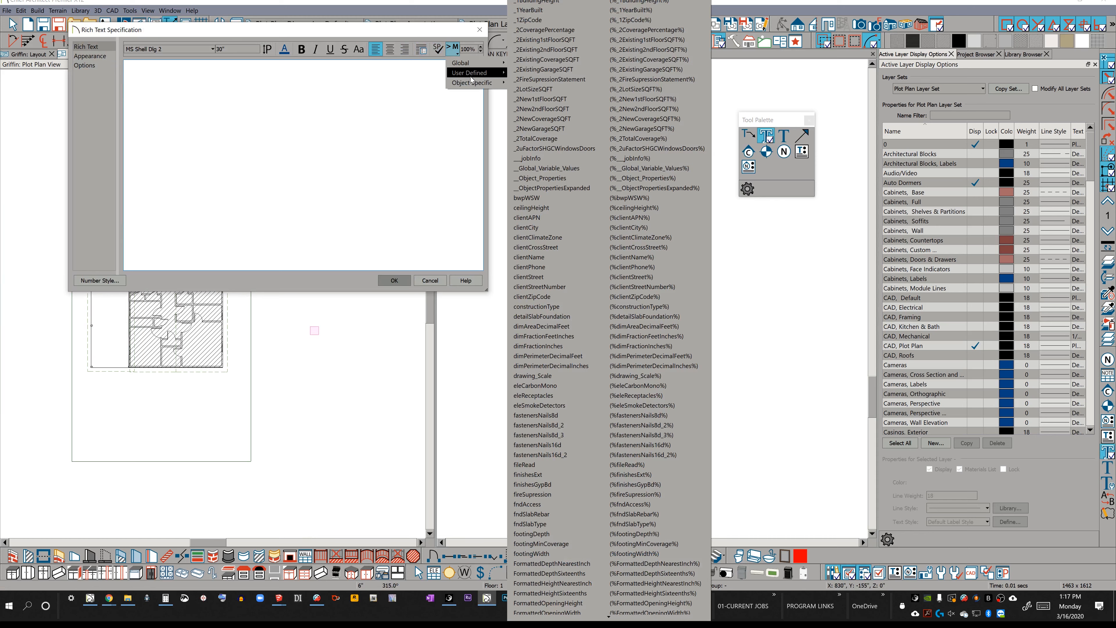
{"action": "left_click", "coordinate": [572, 140]}
{"action": "left_click", "coordinate": [394, 281]}
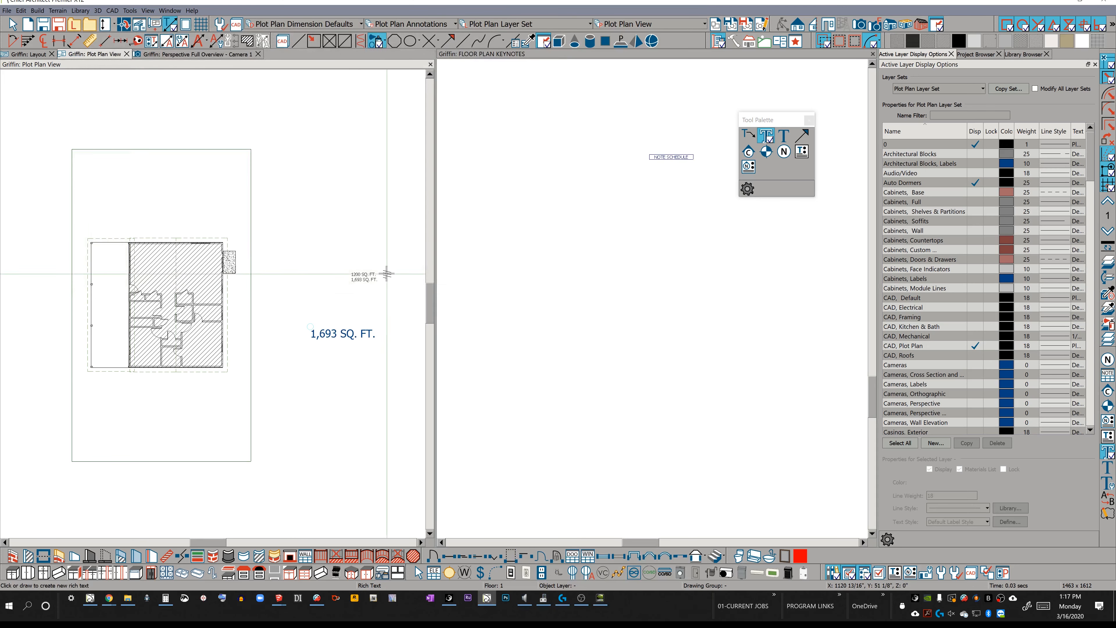
Delete the rich text containing the total coverage macro beside the lot
{"action": "left_click", "coordinate": [334, 338]}
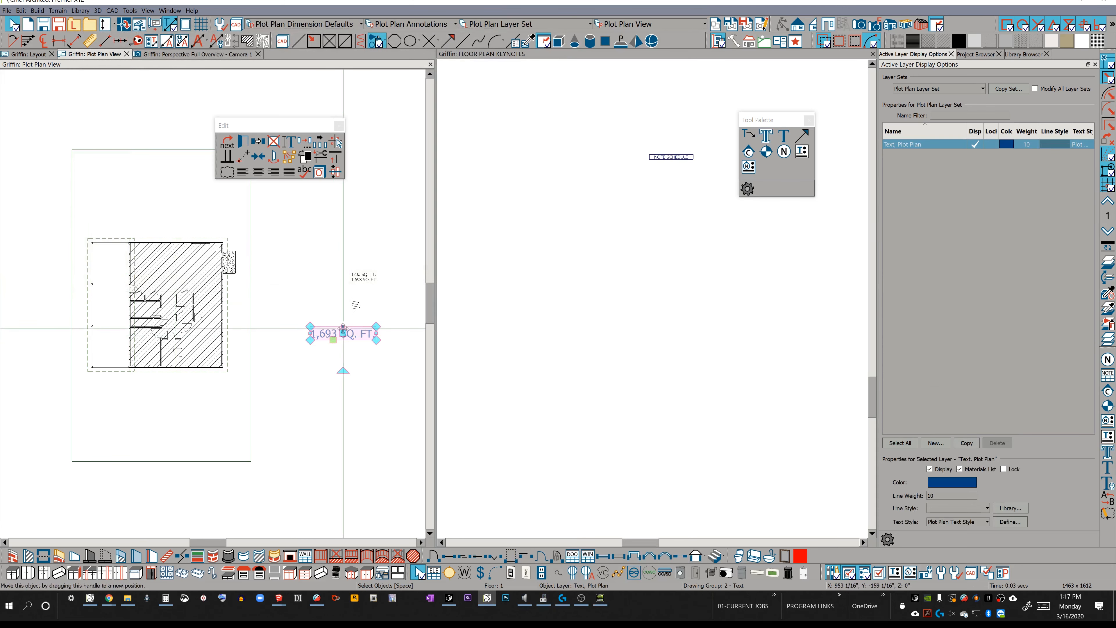
{"action": "left_click", "coordinate": [364, 277]}
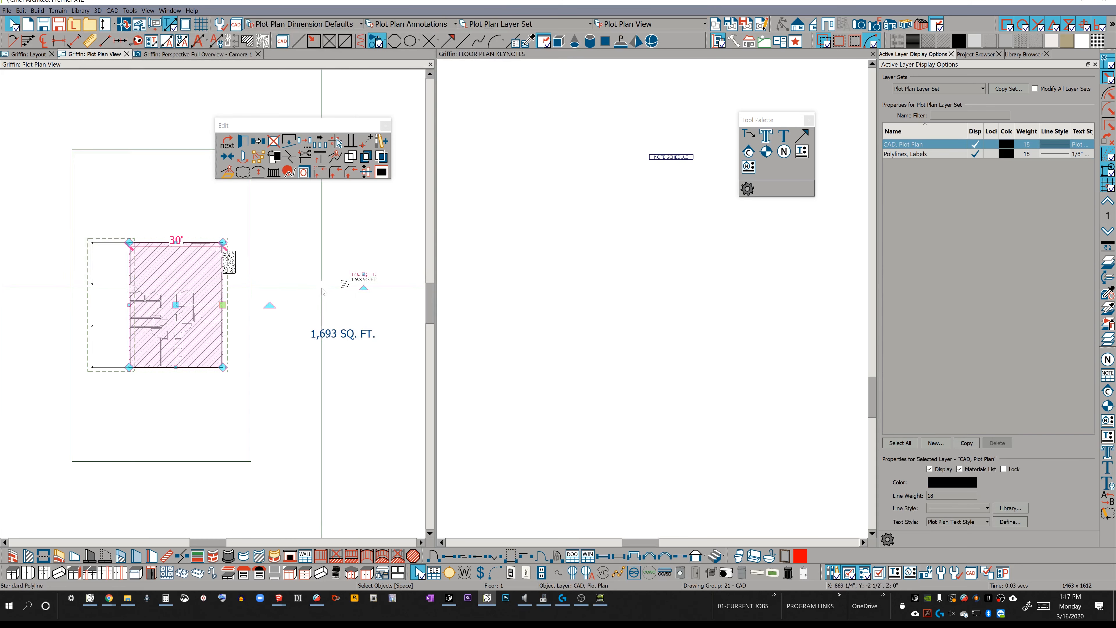
{"action": "left_click", "coordinate": [171, 275]}
{"action": "left_click", "coordinate": [95, 265]}
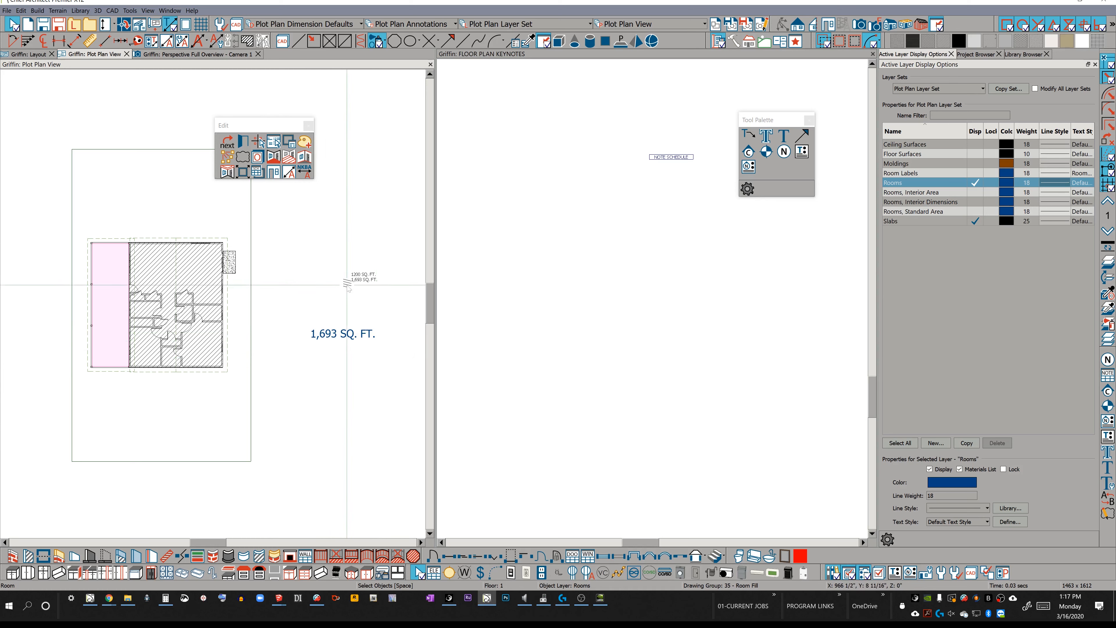
{"action": "left_click", "coordinate": [352, 337]}
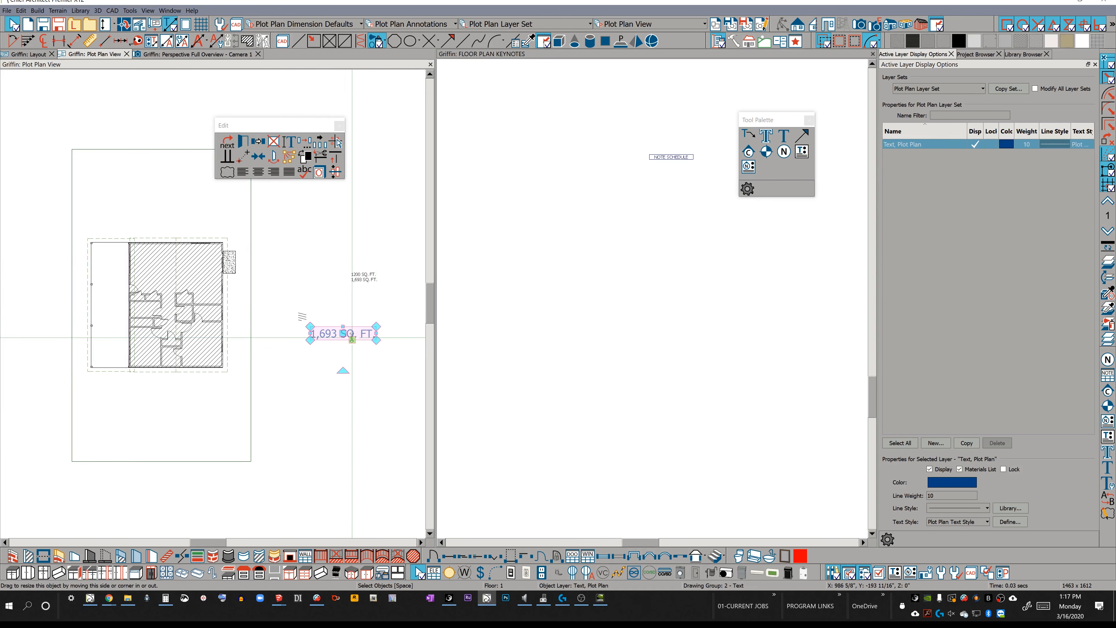
{"action": "key", "text": "Delete"}
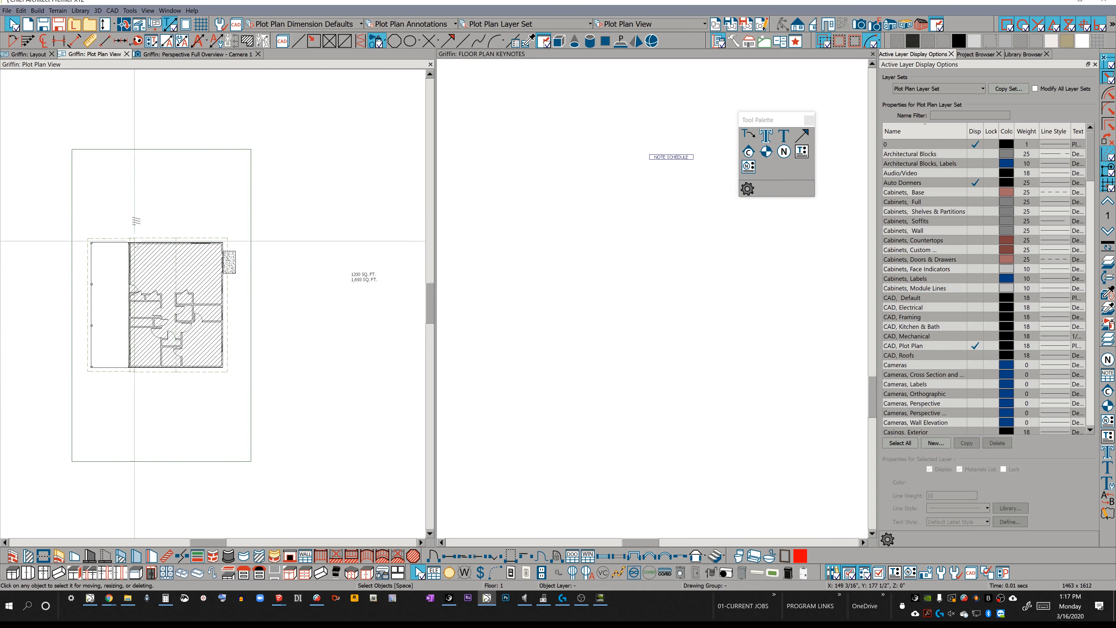
Examine the cover sheet's project information and perspective drawing area in the layout, and the sheets that follow through page 6
{"action": "left_click", "coordinate": [36, 55]}
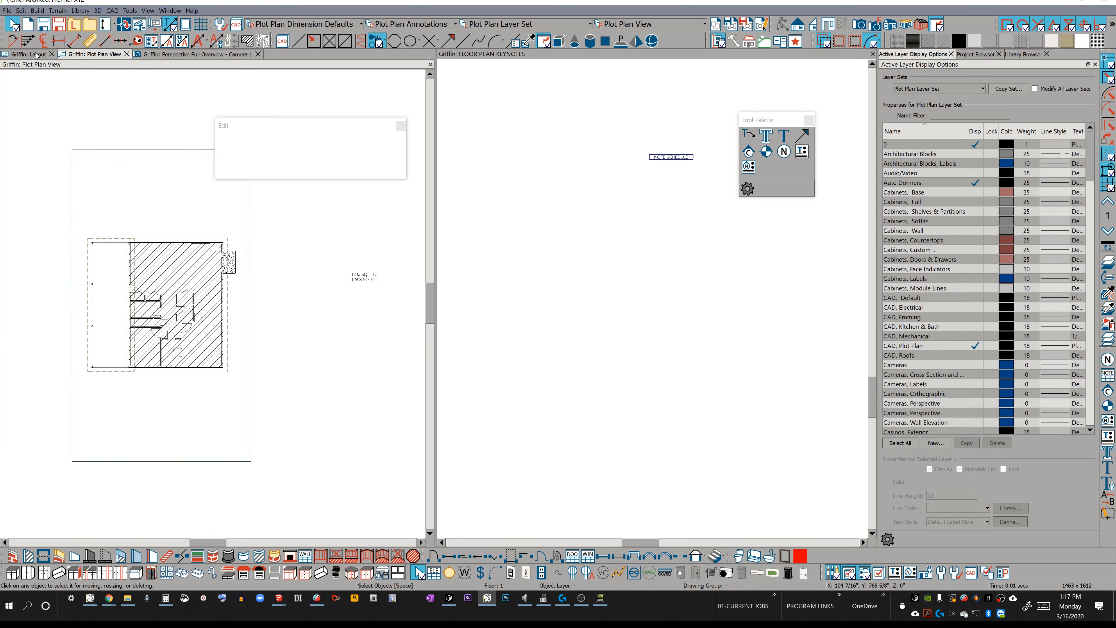
{"action": "scroll", "coordinate": [249, 213], "scroll_direction": "down", "scroll_amount": 5}
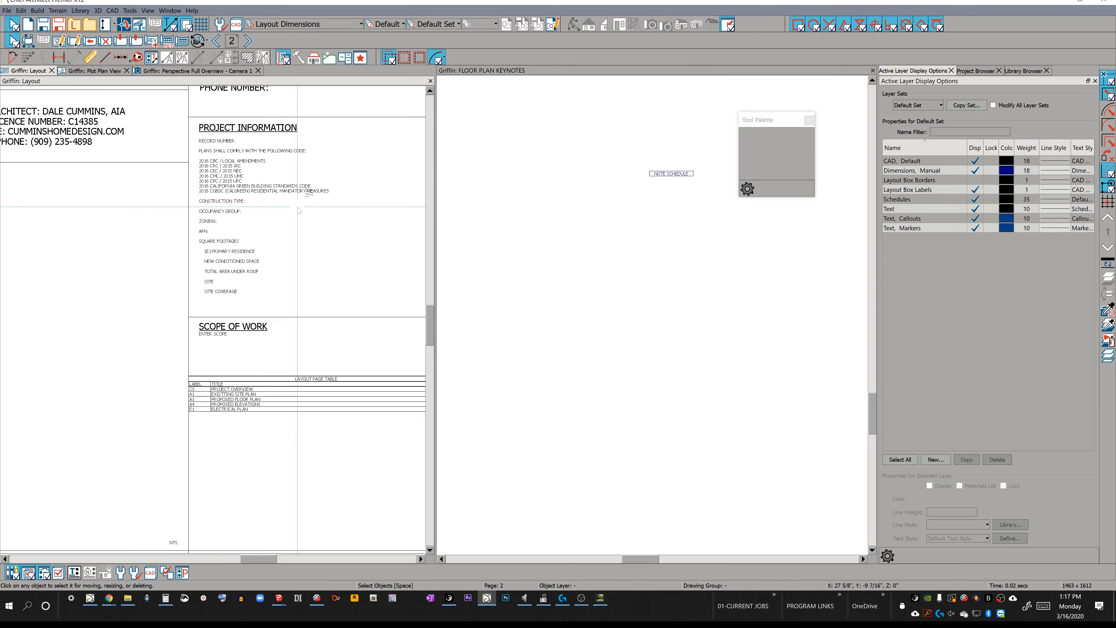
{"action": "scroll", "coordinate": [186, 240], "scroll_direction": "up", "scroll_amount": 5}
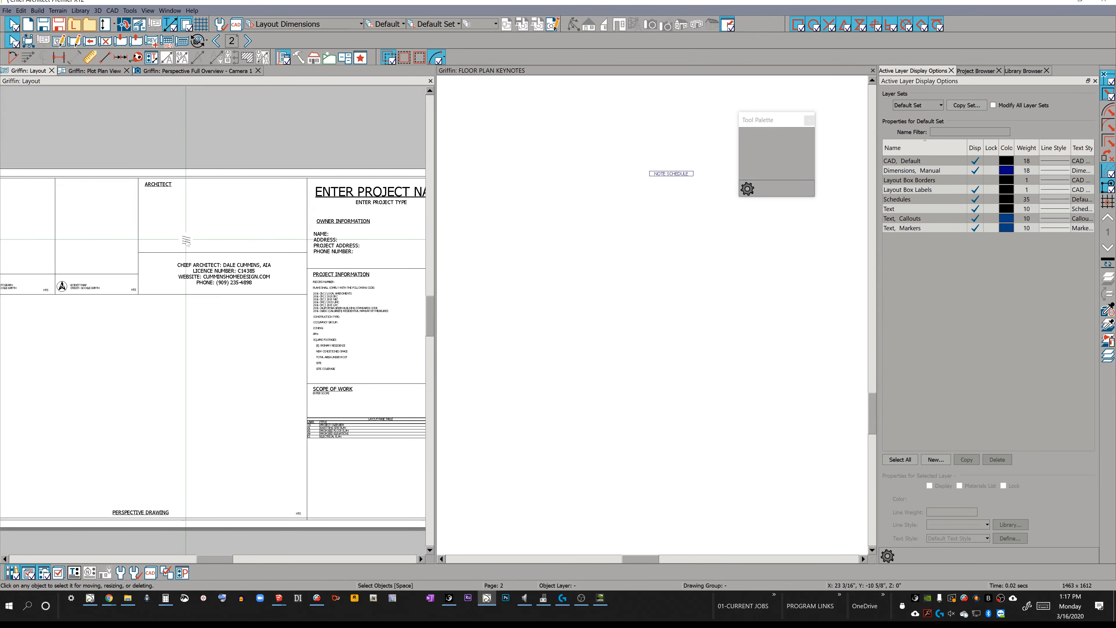
{"action": "scroll", "coordinate": [182, 254], "scroll_direction": "down", "scroll_amount": 4}
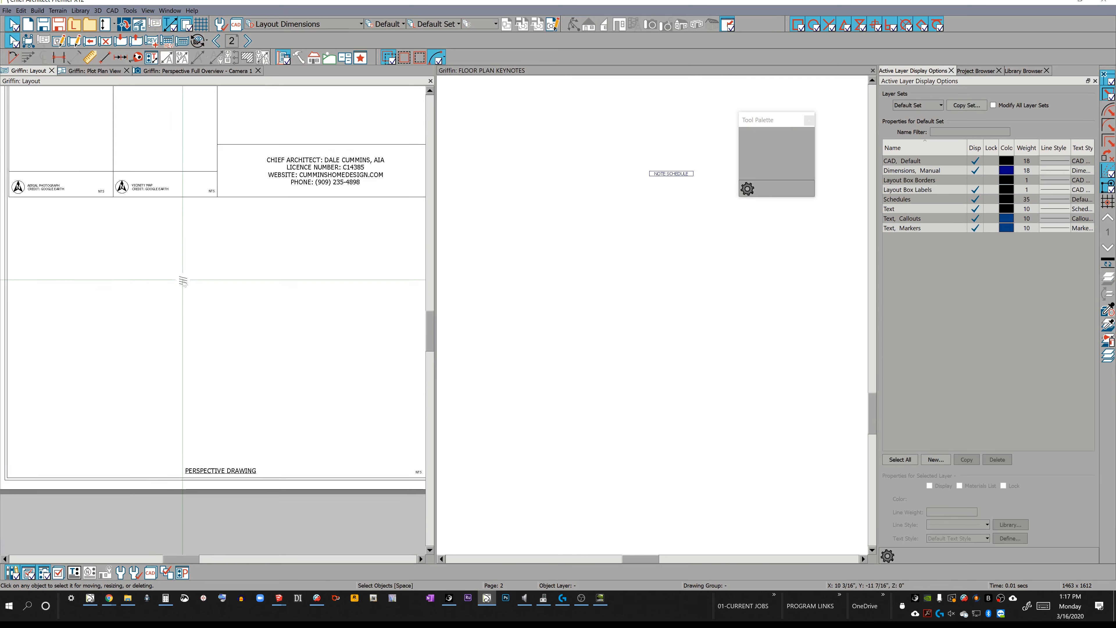
{"action": "left_click", "coordinate": [249, 41]}
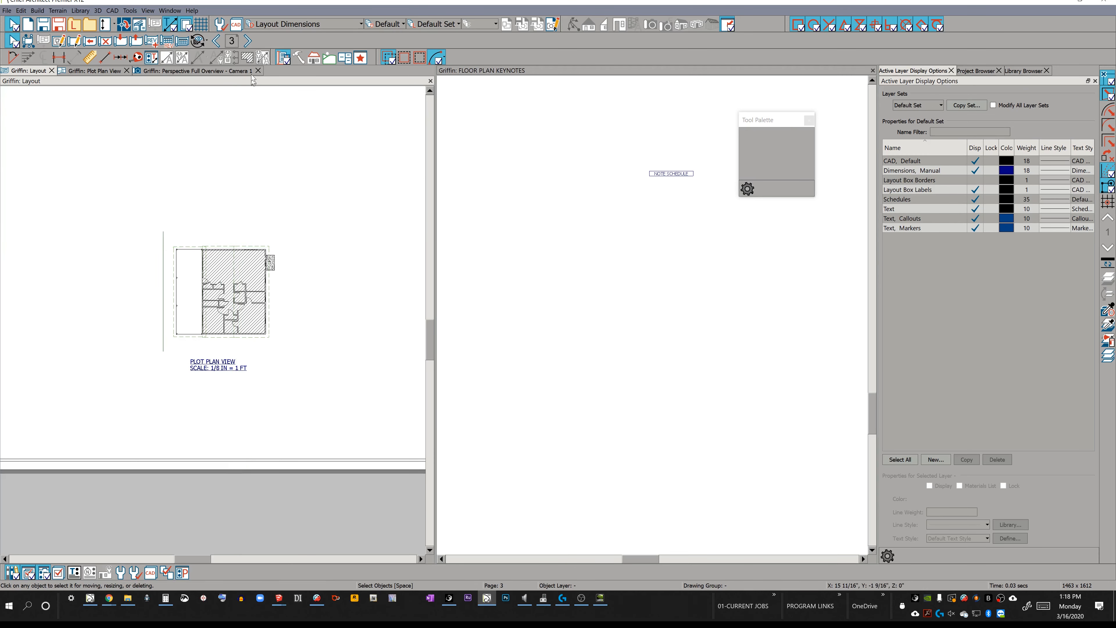
{"action": "left_click", "coordinate": [249, 41]}
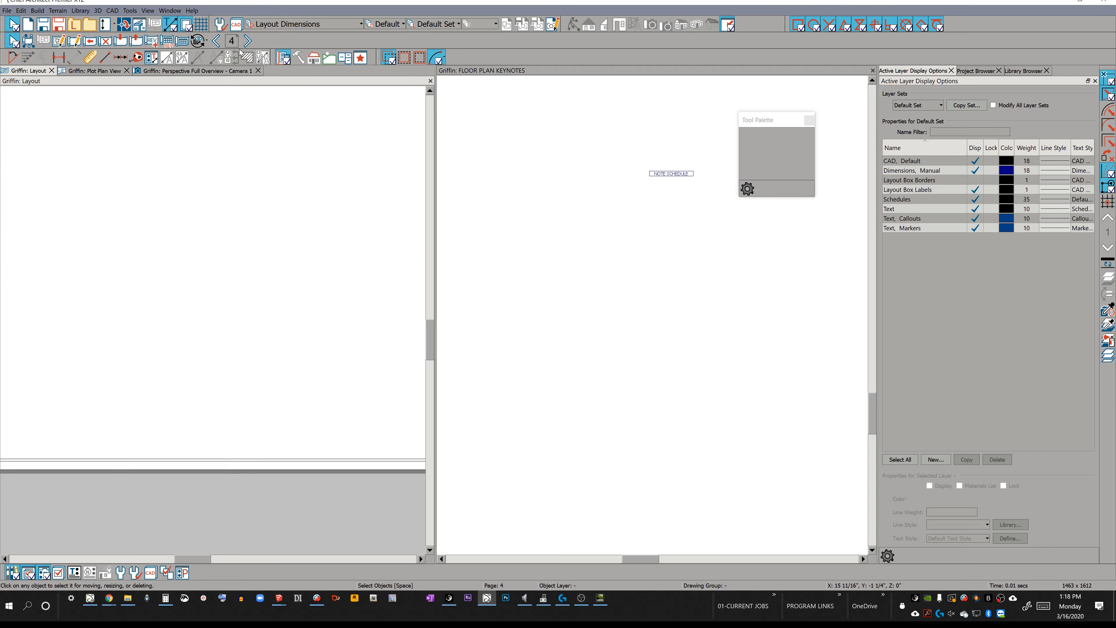
{"action": "scroll", "coordinate": [229, 196], "scroll_direction": "down", "scroll_amount": 3}
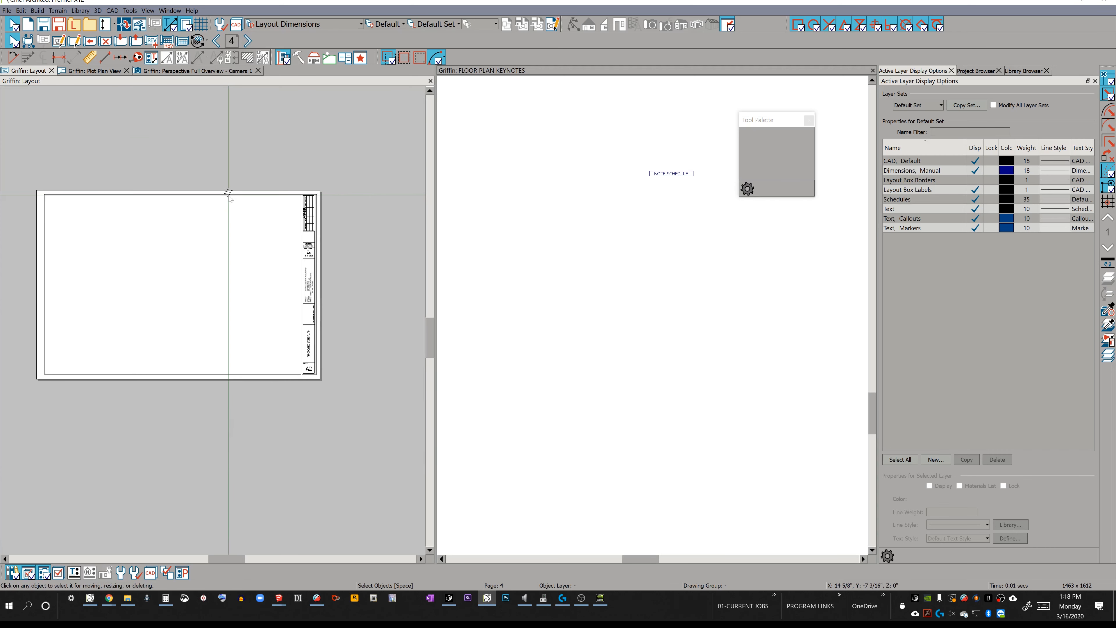
{"action": "left_click", "coordinate": [248, 41]}
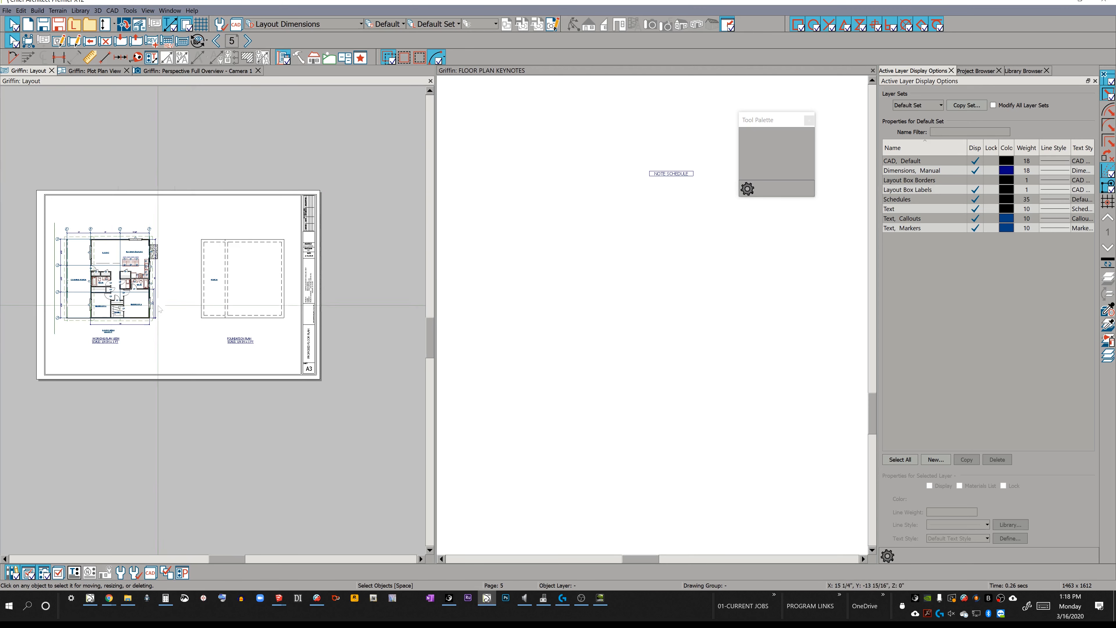
{"action": "left_click", "coordinate": [248, 41]}
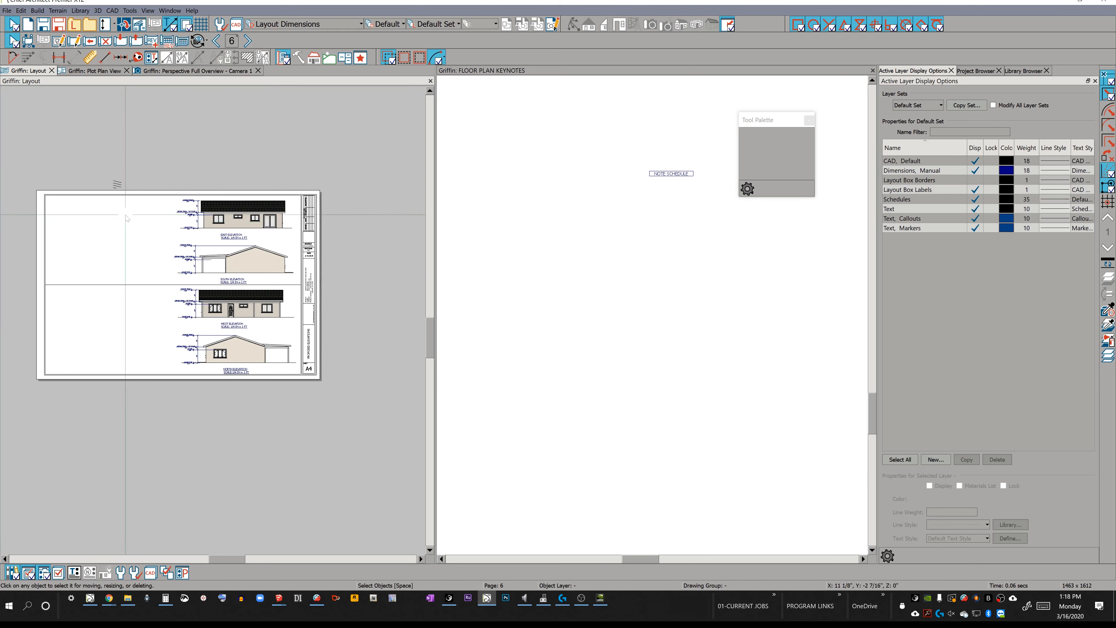
Open the WINDOW SCHEDULE CAD detail and the specification of the schedule in it
{"action": "left_click", "coordinate": [978, 70]}
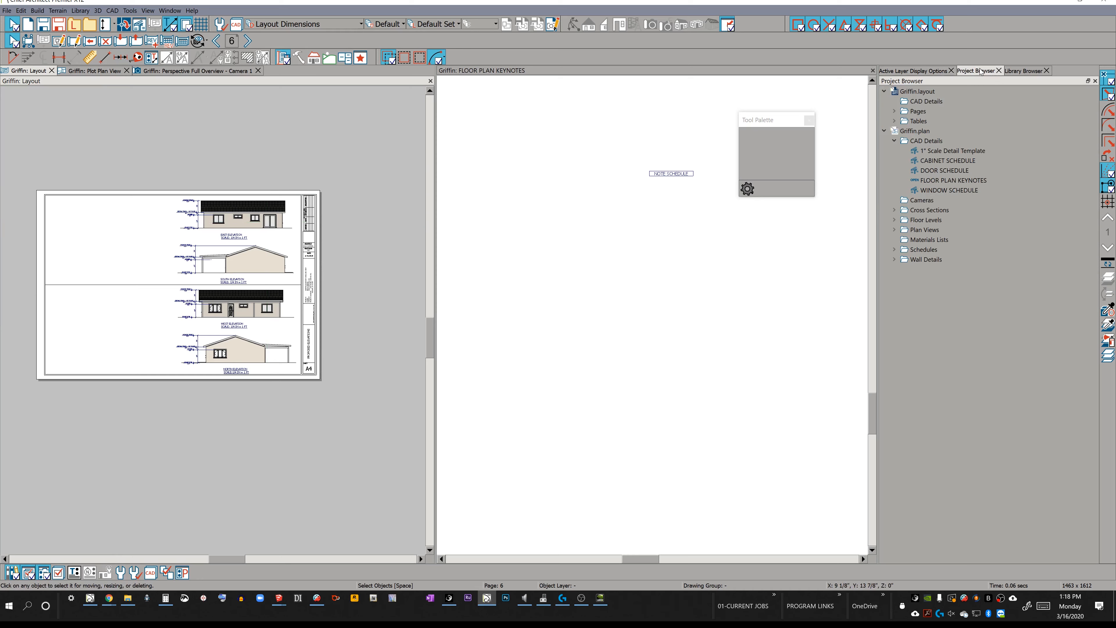
{"action": "double_click", "coordinate": [942, 189]}
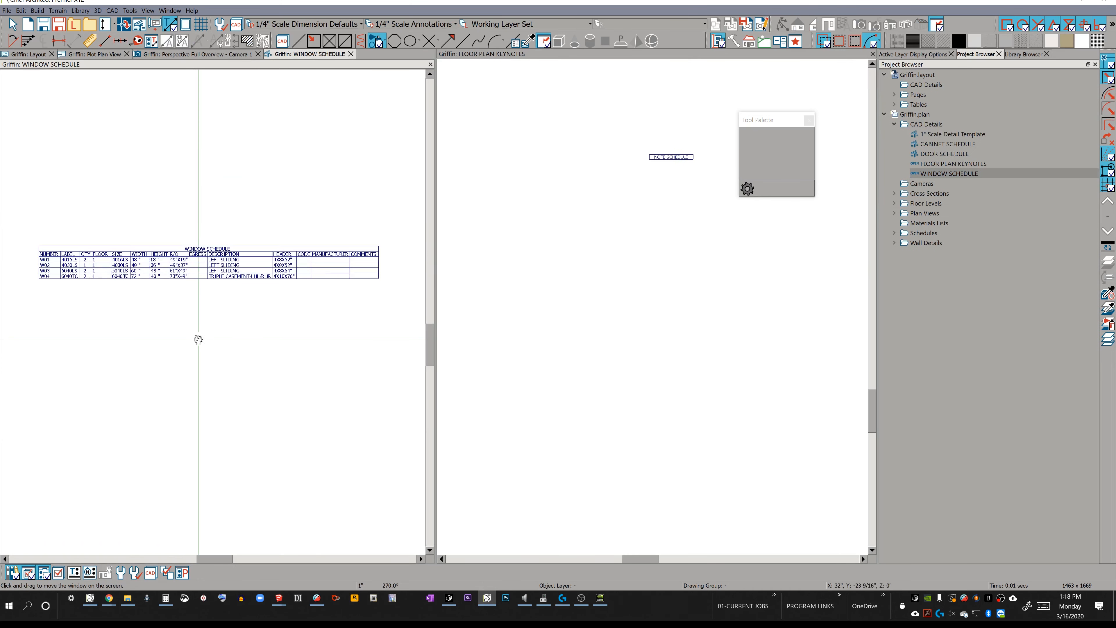
{"action": "left_click", "coordinate": [167, 259]}
{"action": "double_click", "coordinate": [167, 260]}
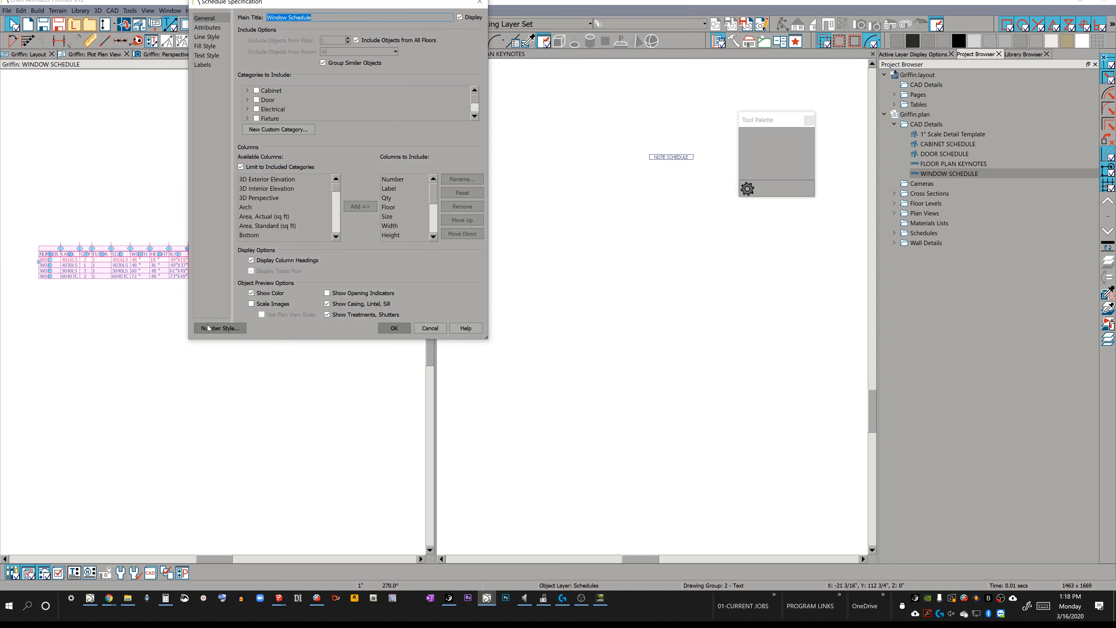
Add the 3D Exterior Elevation column to the window schedule and place it first in the column order
{"action": "left_click", "coordinate": [290, 180]}
{"action": "left_click", "coordinate": [360, 207]}
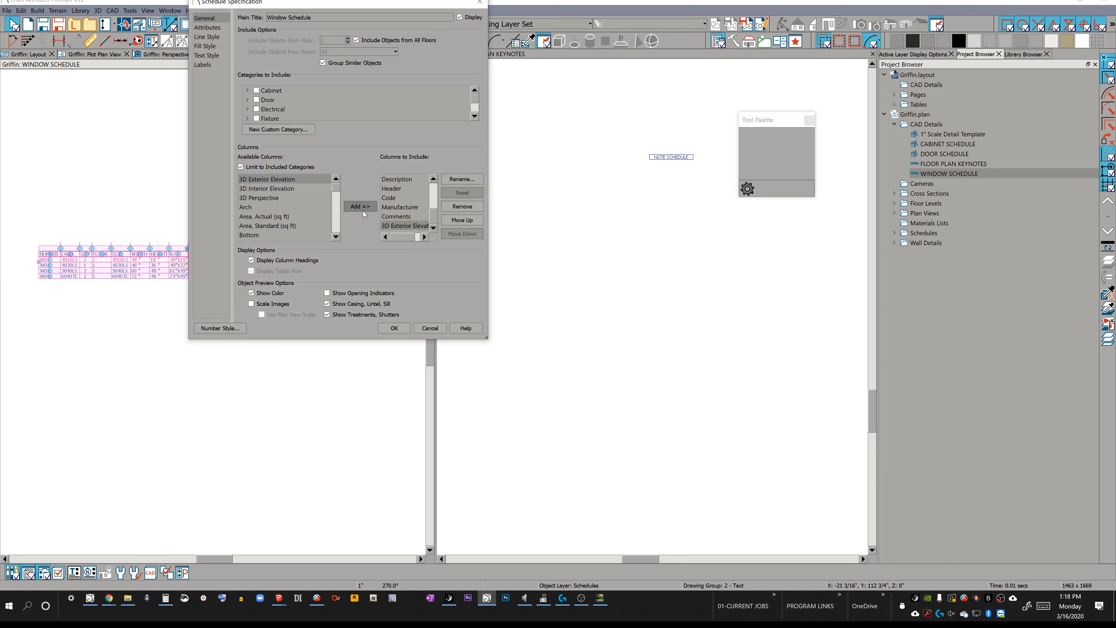
{"action": "left_click", "coordinate": [464, 222]}
{"action": "left_click", "coordinate": [464, 220]}
{"action": "left_click", "coordinate": [464, 219]}
{"action": "left_click", "coordinate": [464, 220]}
{"action": "left_click", "coordinate": [464, 219]}
{"action": "left_click", "coordinate": [464, 220]}
{"action": "left_click", "coordinate": [464, 219]}
{"action": "left_click", "coordinate": [464, 219]}
{"action": "left_click", "coordinate": [464, 219]}
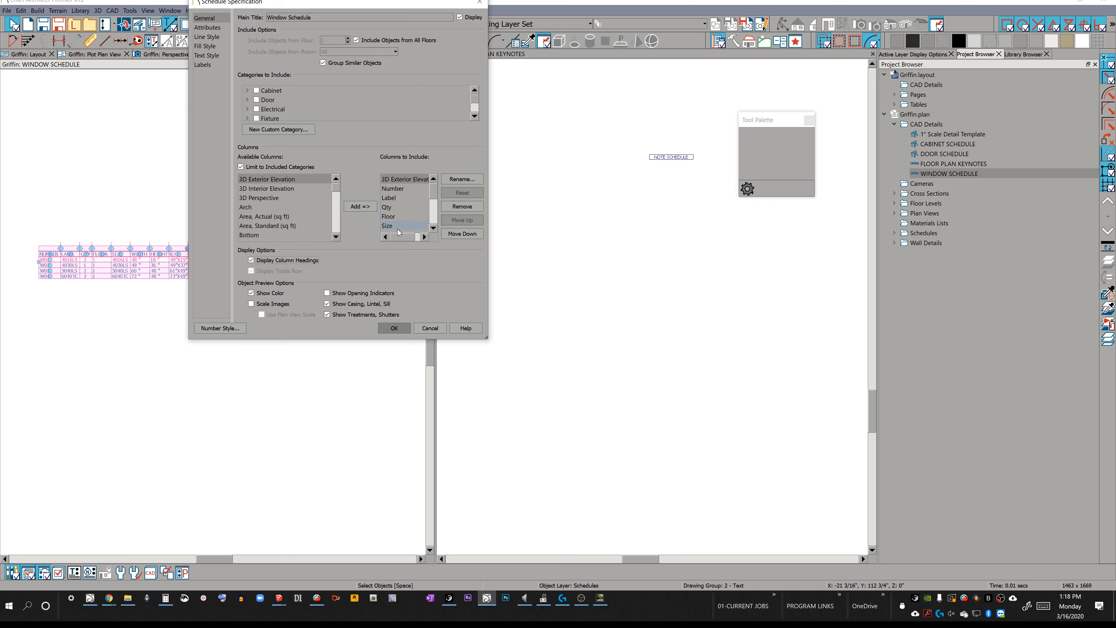
Remove the Floor and Egress columns from the window schedule
{"action": "left_click", "coordinate": [396, 216]}
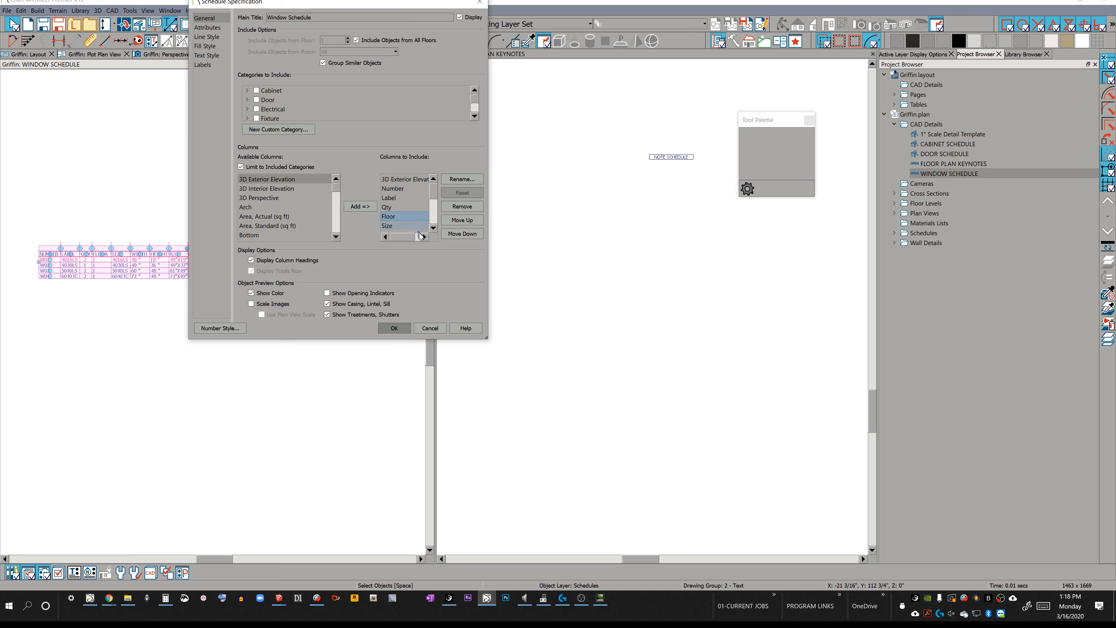
{"action": "left_click", "coordinate": [465, 206]}
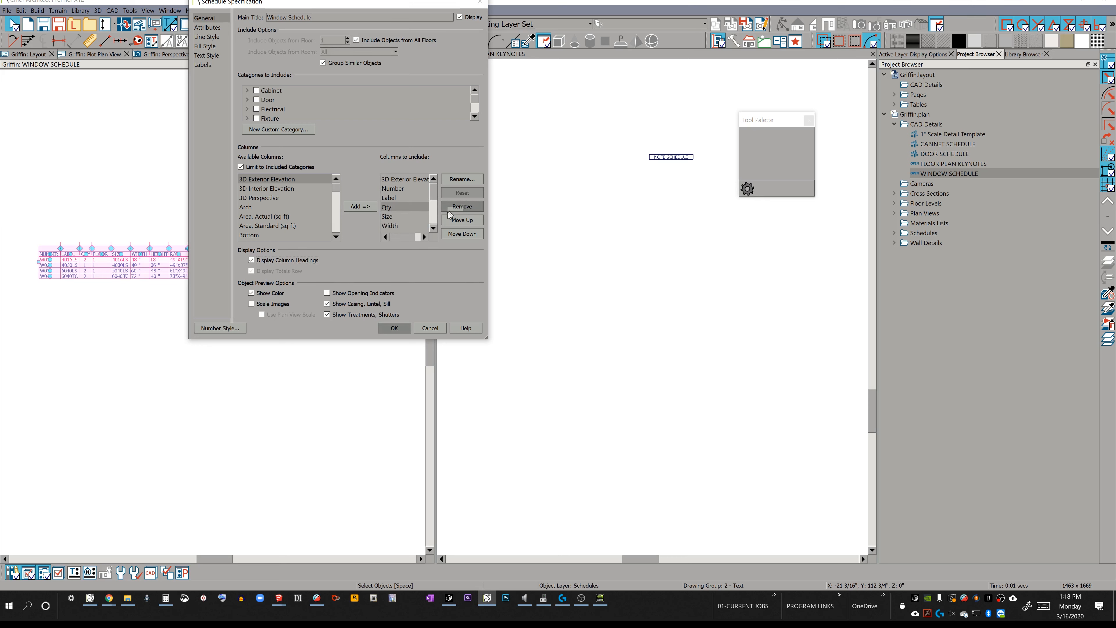
{"action": "left_click", "coordinate": [407, 217]}
{"action": "scroll", "coordinate": [407, 216], "scroll_direction": "down", "scroll_amount": 1}
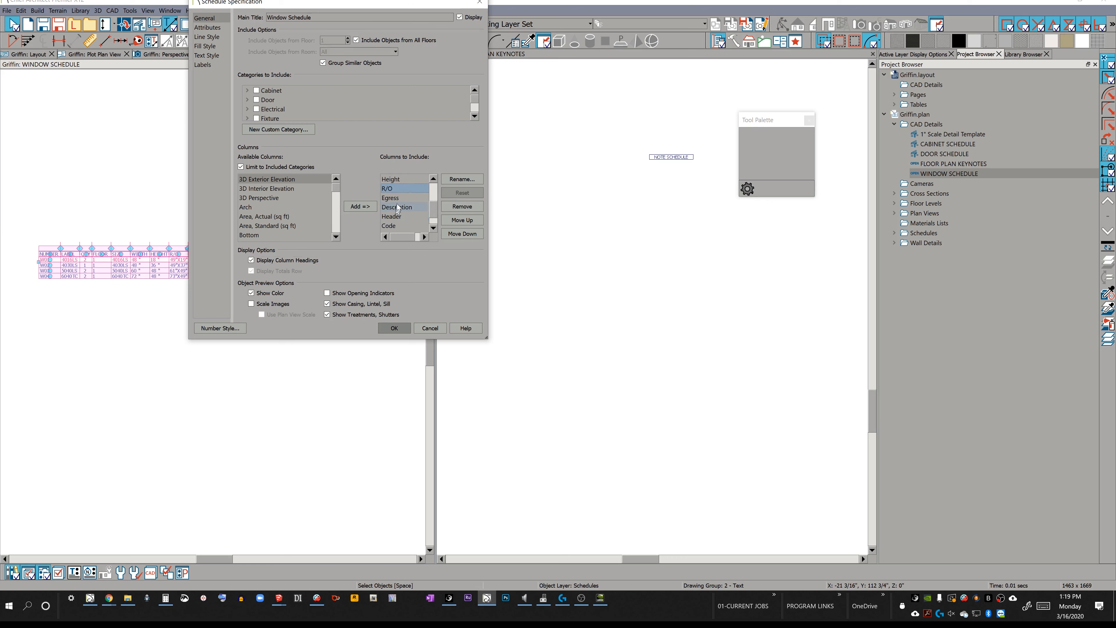
{"action": "left_click", "coordinate": [458, 210]}
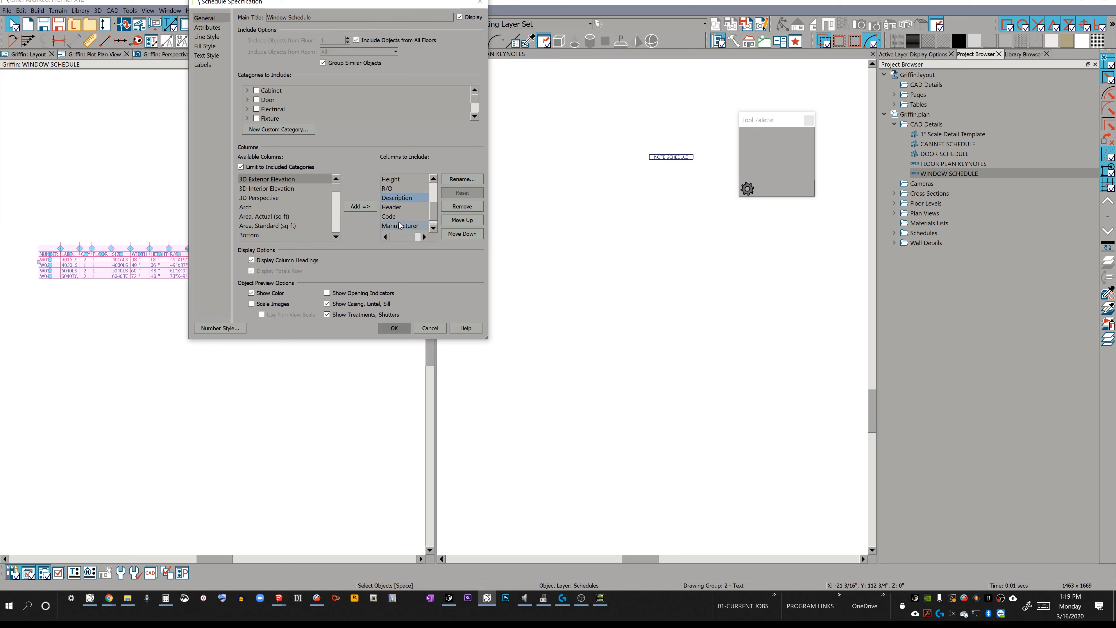
Remove the Header, Comments, Manufacturer and Code columns from the window schedule and apply the specification
{"action": "left_click", "coordinate": [450, 211]}
{"action": "left_click", "coordinate": [413, 227]}
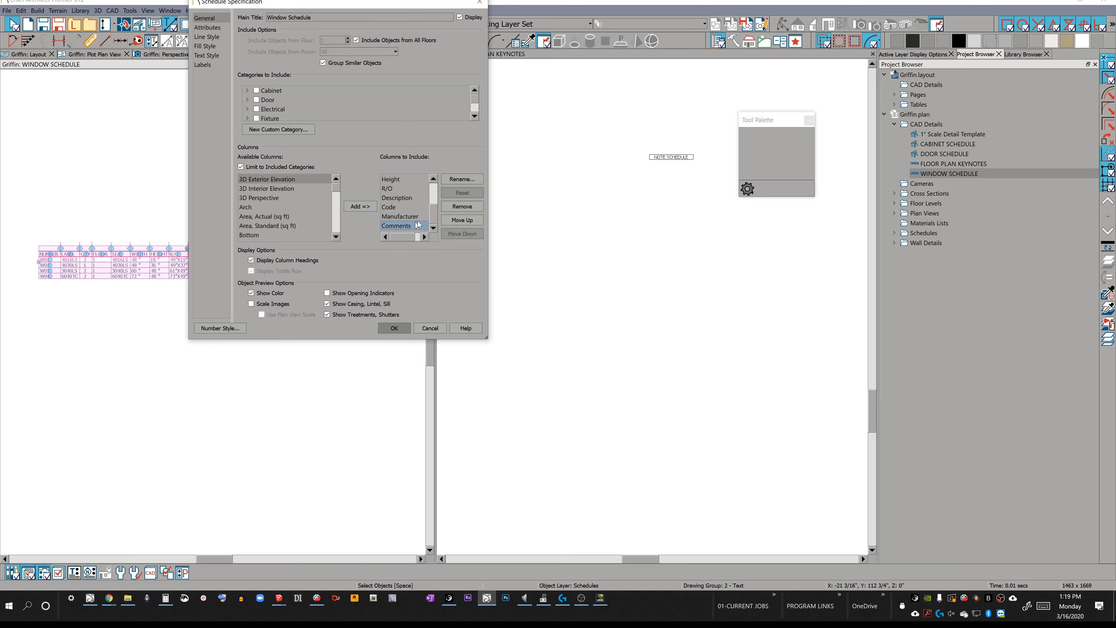
{"action": "left_click", "coordinate": [457, 208]}
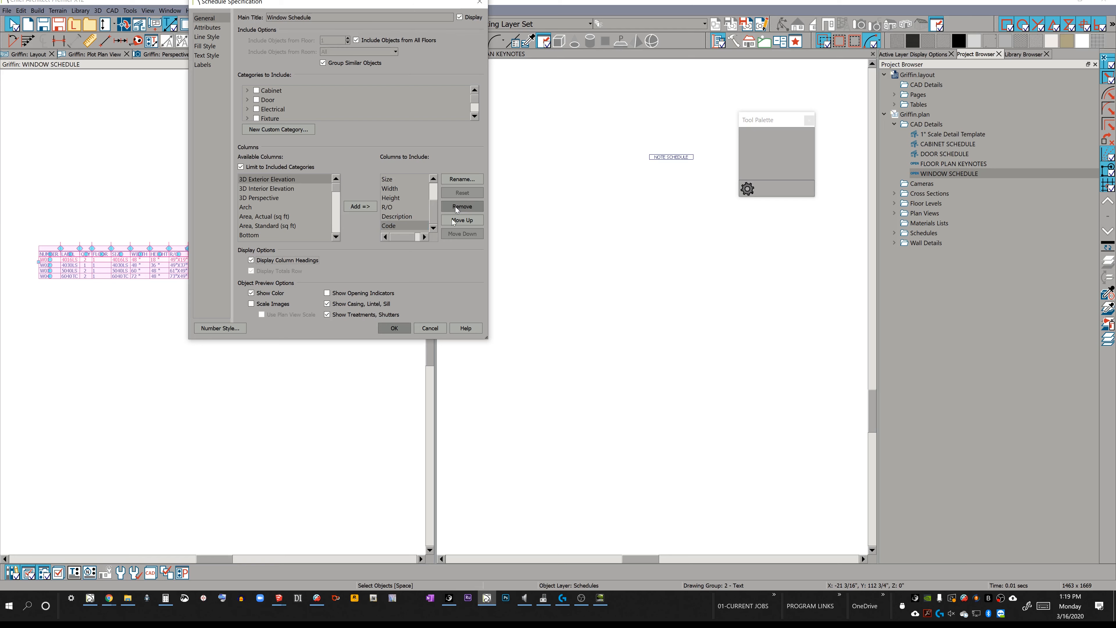
{"action": "left_click", "coordinate": [456, 207]}
{"action": "left_click", "coordinate": [402, 329]}
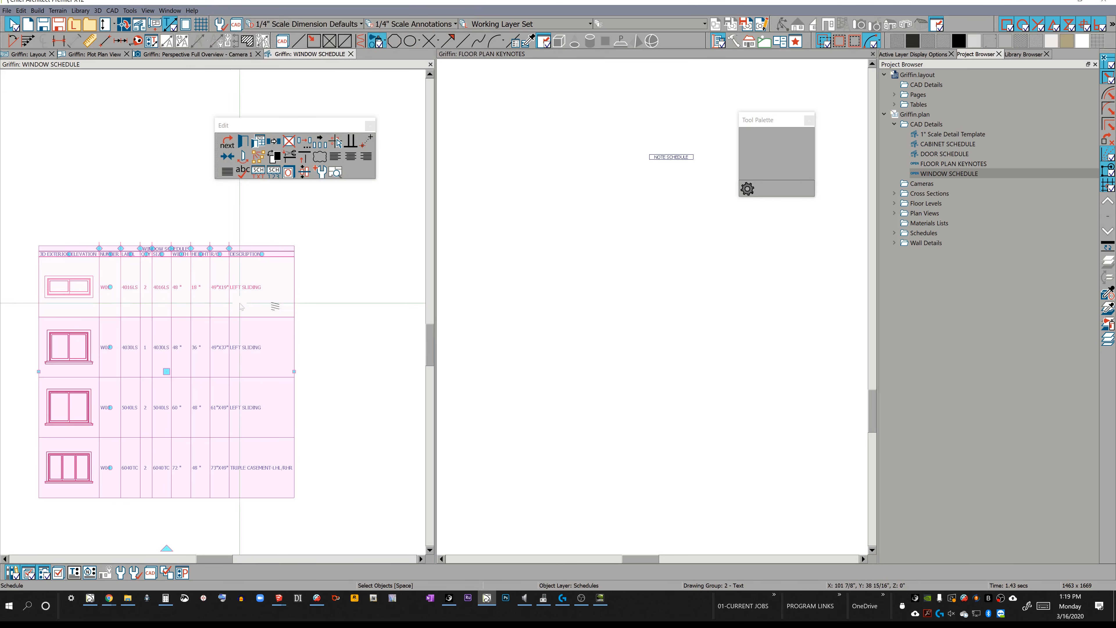
Check the text style settings in the window schedule's specification
{"action": "left_click", "coordinate": [336, 297]}
{"action": "left_click", "coordinate": [210, 311]}
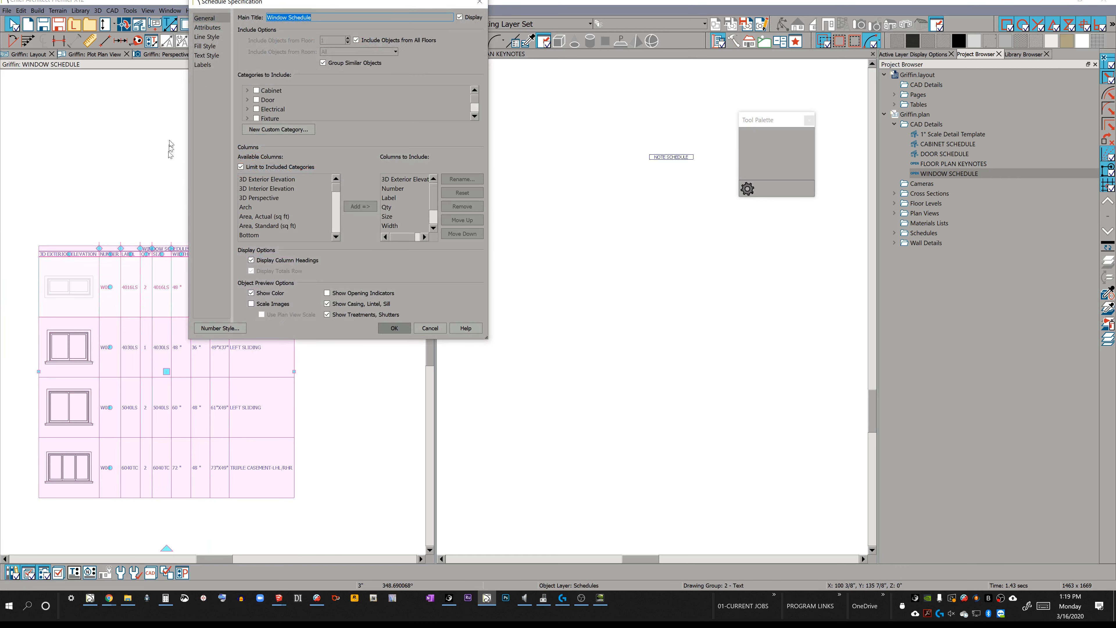
{"action": "left_click", "coordinate": [209, 56]}
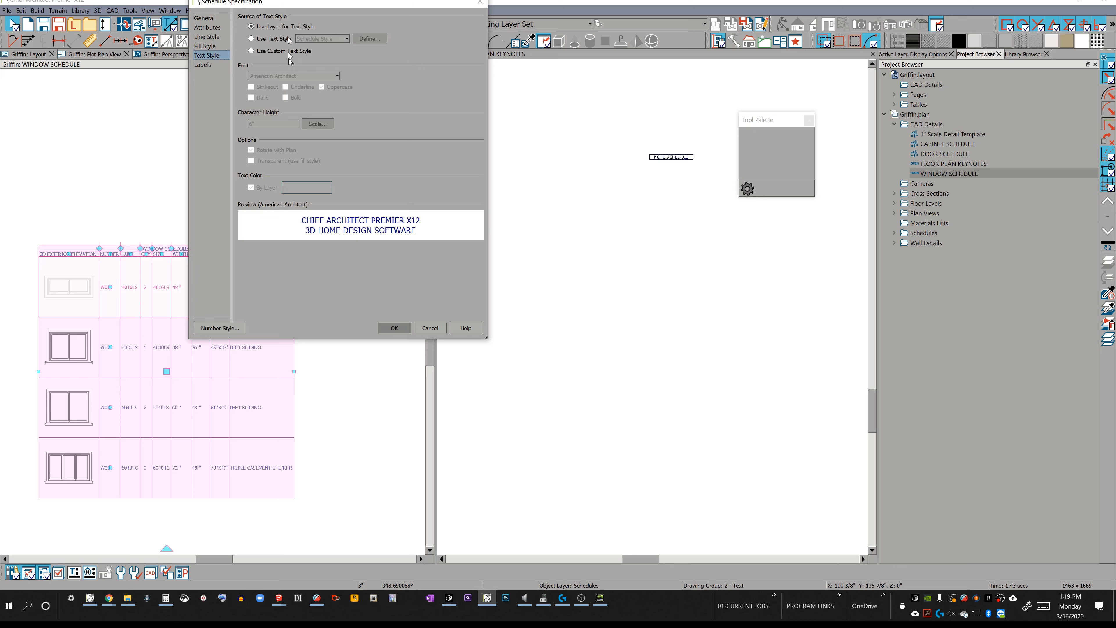
{"action": "left_click", "coordinate": [398, 328]}
Send the entire window schedule detail to layout page 6 at 1/4 in = 1 ft and place it beside the elevations
{"action": "scroll", "coordinate": [344, 299], "scroll_direction": "down", "scroll_amount": 3}
{"action": "middle_click_drag", "start_coordinate": [343, 298], "coordinate": [342, 297]}
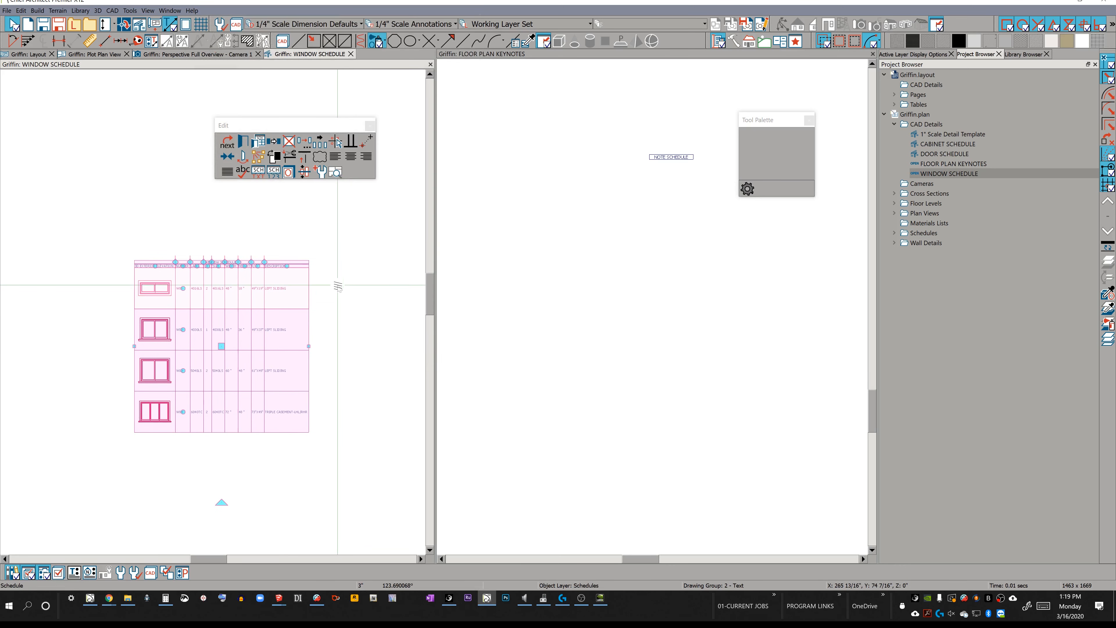
{"action": "key", "text": "ctrl+m"}
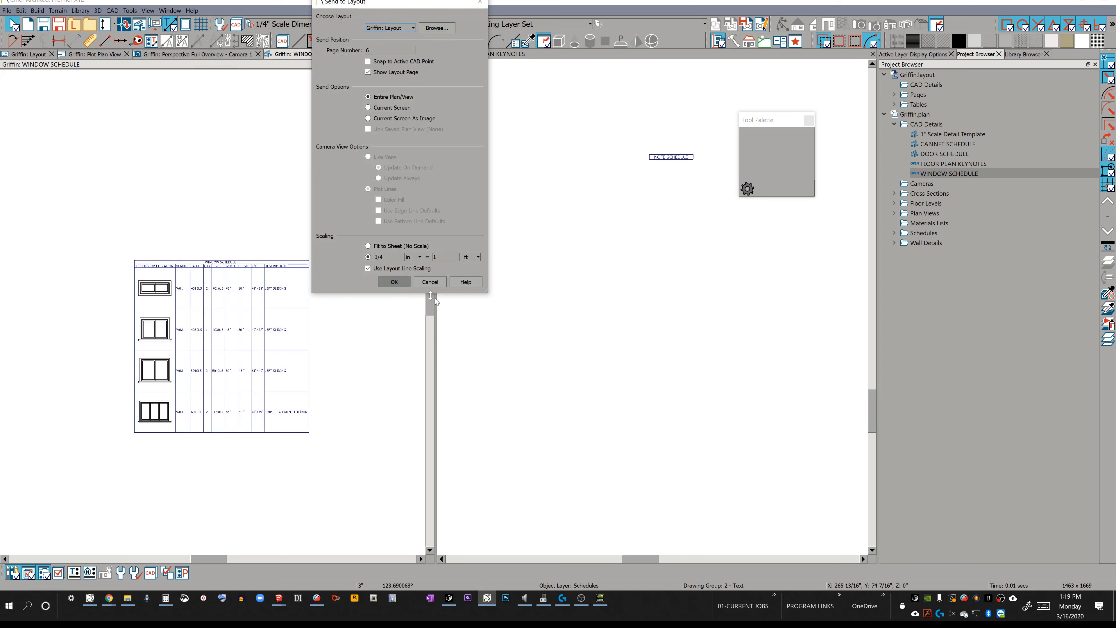
{"action": "left_click", "coordinate": [395, 282]}
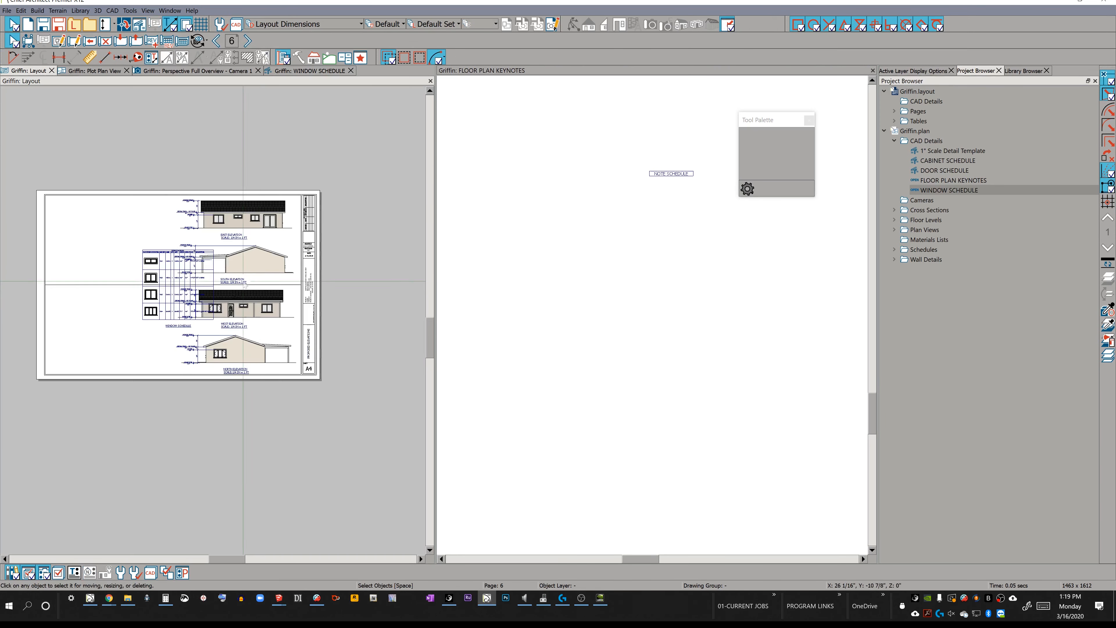
{"action": "left_click_drag", "start_coordinate": [178, 285], "coordinate": [99, 320]}
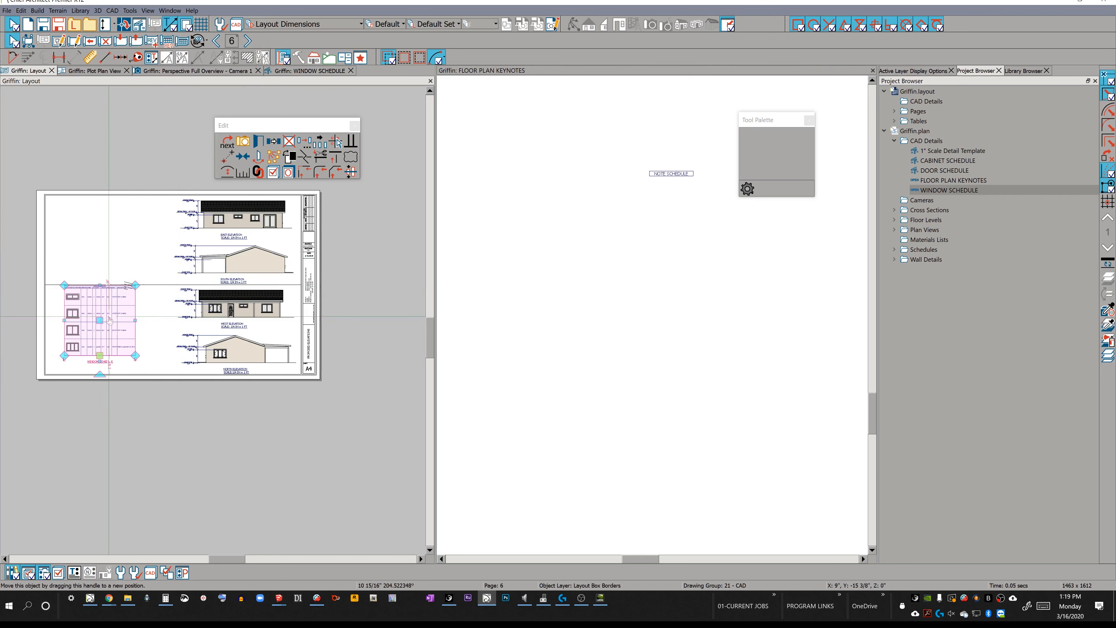
{"action": "left_click", "coordinate": [155, 165]}
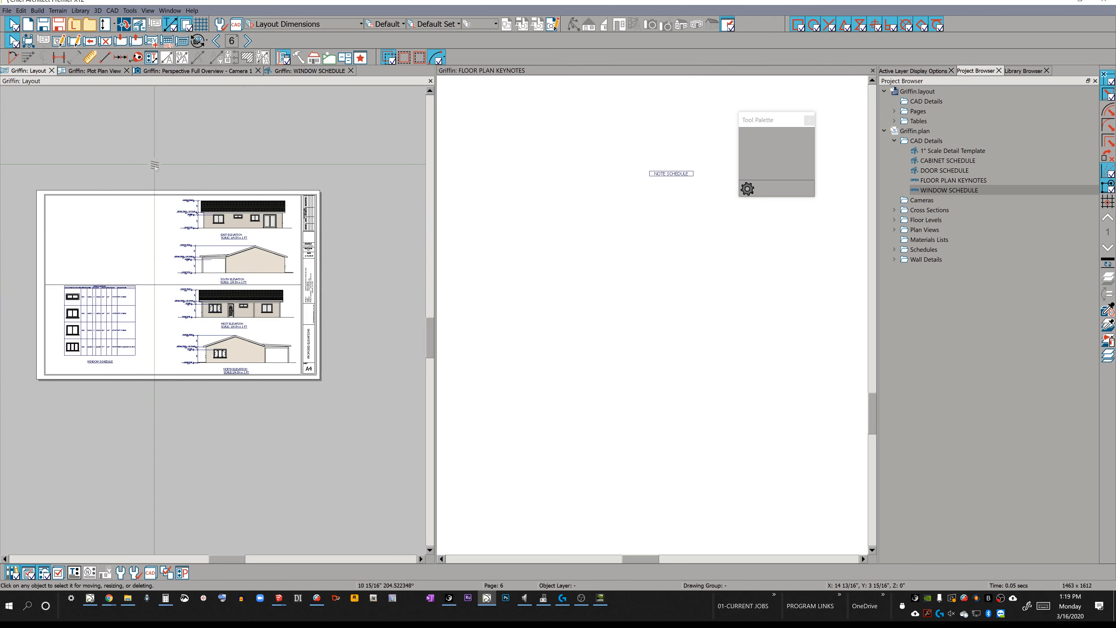
Draw a vertical CAD line about 1'-8 13/16" long through the floor plan on layout page 5
{"action": "left_click", "coordinate": [216, 41]}
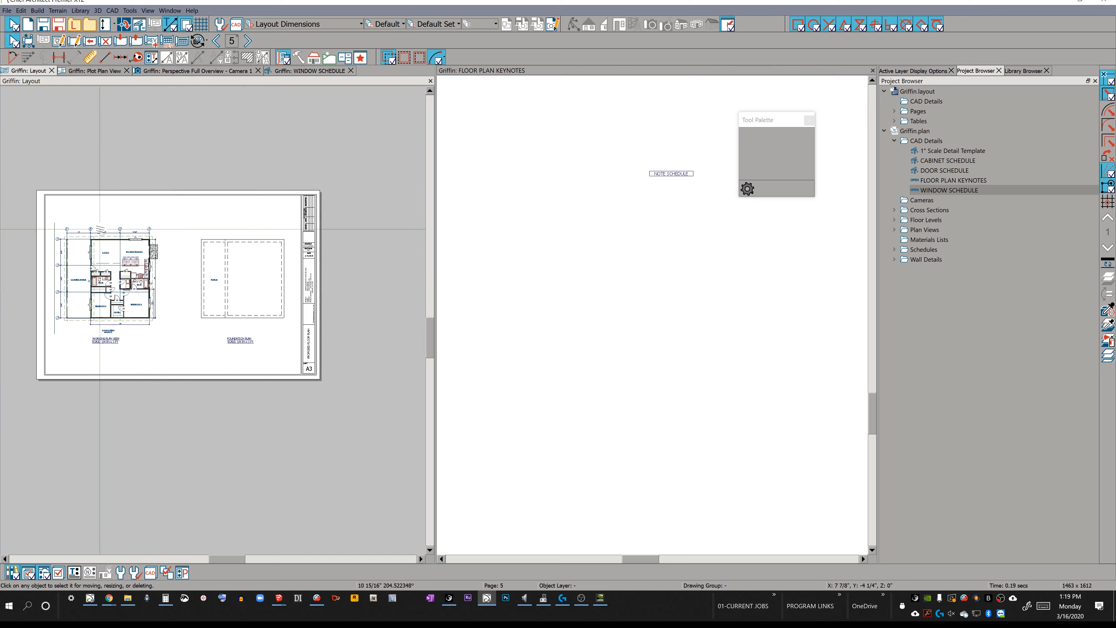
{"action": "key", "text": "l"}
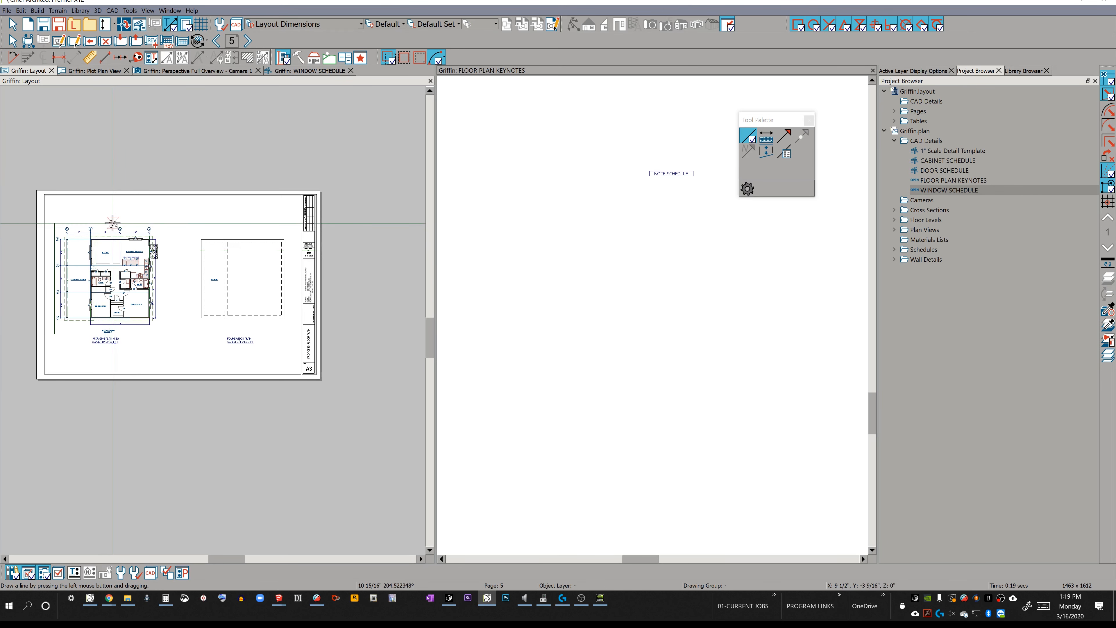
{"action": "mouse_move", "coordinate": [104, 223]}
{"action": "left_mouse_down"}
{"action": "mouse_move", "coordinate": [106, 200]}
{"action": "mouse_move", "coordinate": [100, 371]}
{"action": "left_mouse_up"}
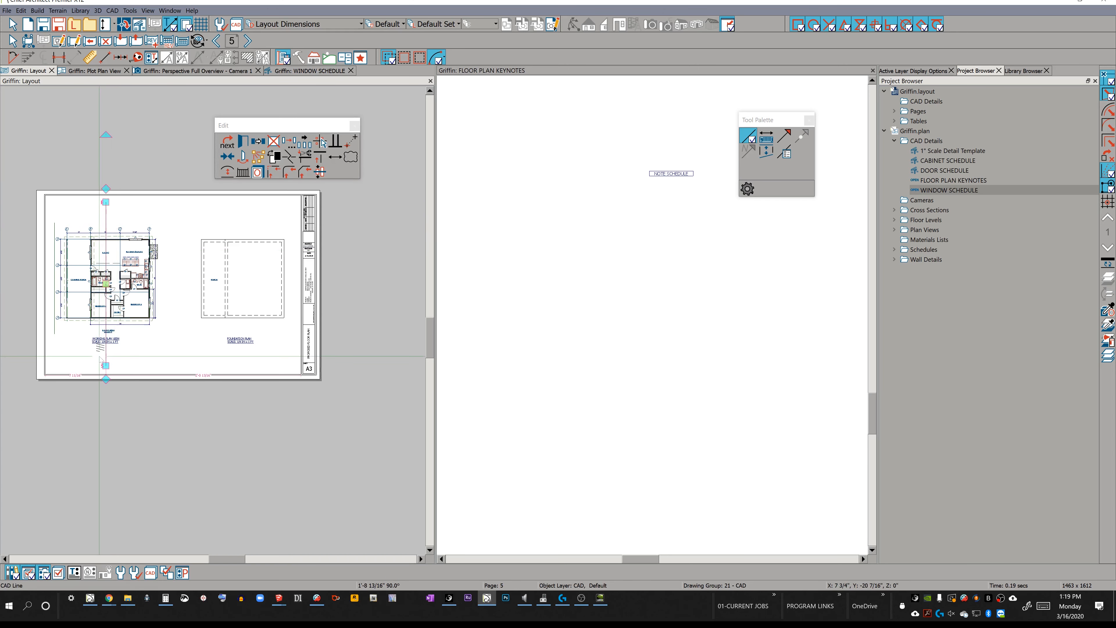
Examine the foundation plan's placement on the sheet and the available object snap settings
{"action": "scroll", "coordinate": [100, 347], "scroll_direction": "up", "scroll_amount": 3}
{"action": "middle_click_drag", "start_coordinate": [341, 308], "coordinate": [257, 301]}
{"action": "middle_click", "coordinate": [256, 296]}
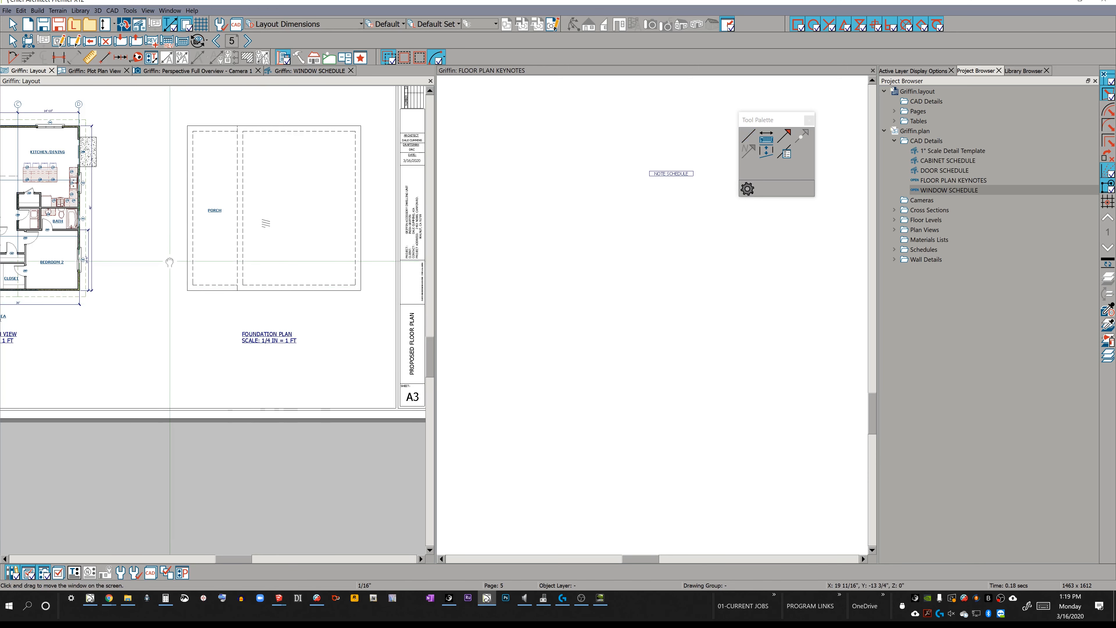
{"action": "middle_click_drag", "start_coordinate": [267, 224], "coordinate": [281, 263]}
{"action": "middle_click_drag", "start_coordinate": [185, 108], "coordinate": [149, 234]}
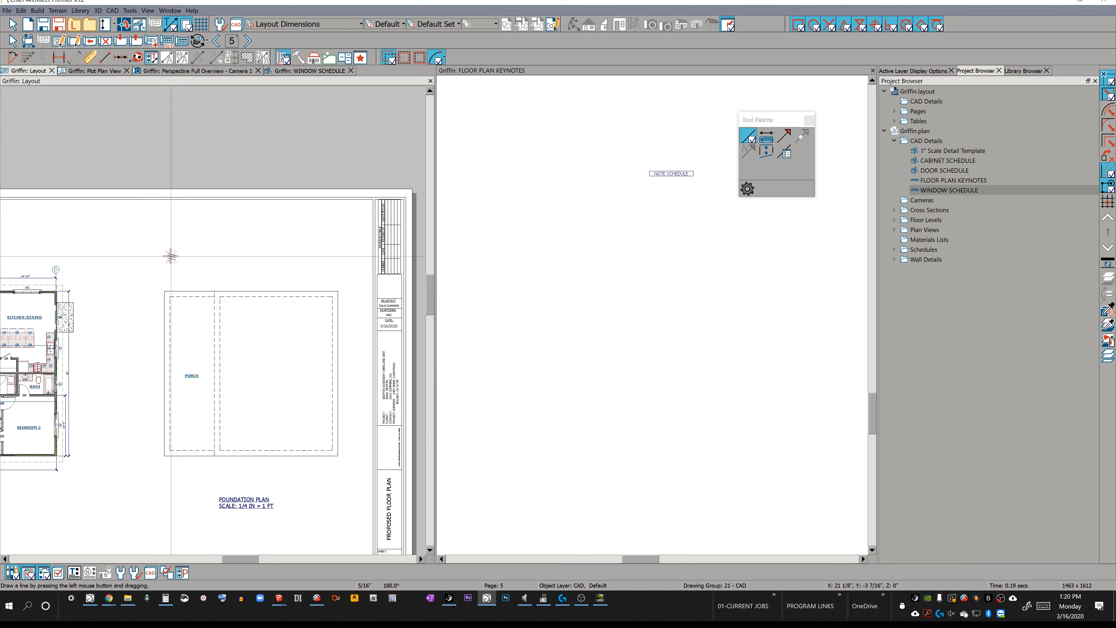
{"action": "left_click", "coordinate": [22, 11]}
{"action": "mouse_move", "coordinate": [87, 148]}
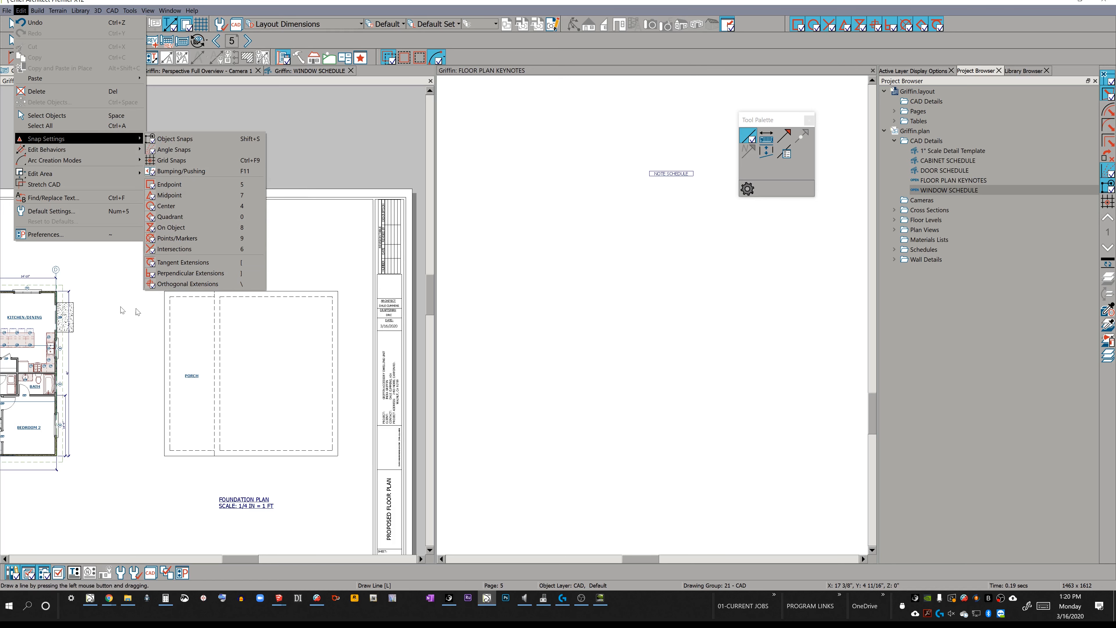
Copy the vertical line from the floor plan sheet and paste it at the same position on template page 0
{"action": "mouse_move", "coordinate": [81, 286]}
{"action": "middle_mouse_down"}
{"action": "mouse_move", "coordinate": [325, 235]}
{"action": "mouse_move", "coordinate": [361, 208]}
{"action": "middle_mouse_up"}
{"action": "left_click", "coordinate": [245, 155]}
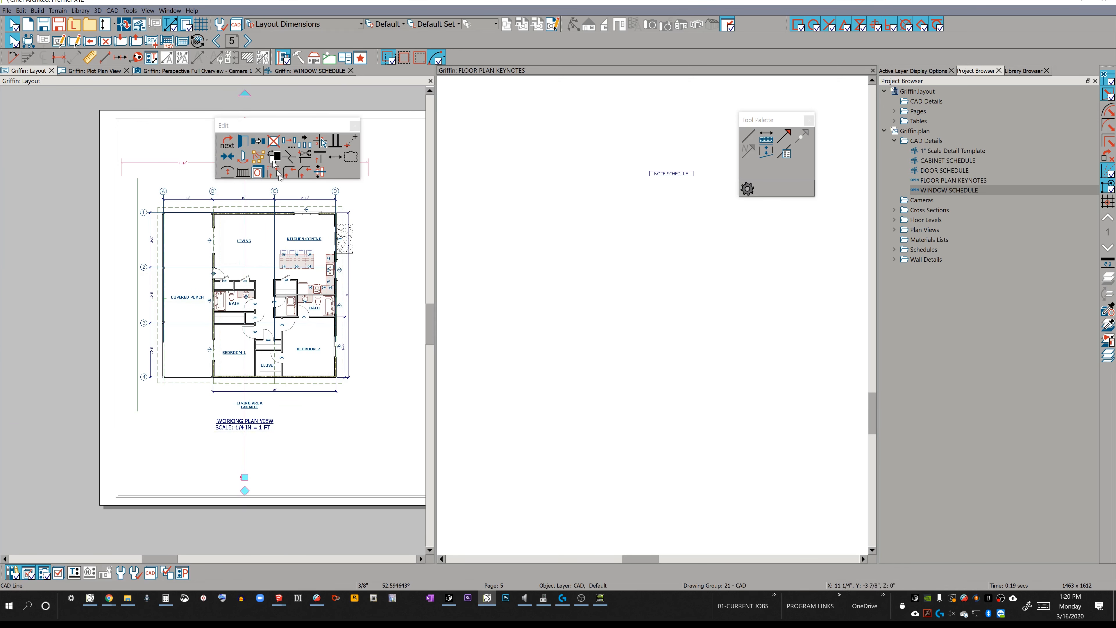
{"action": "left_click", "coordinate": [229, 44]}
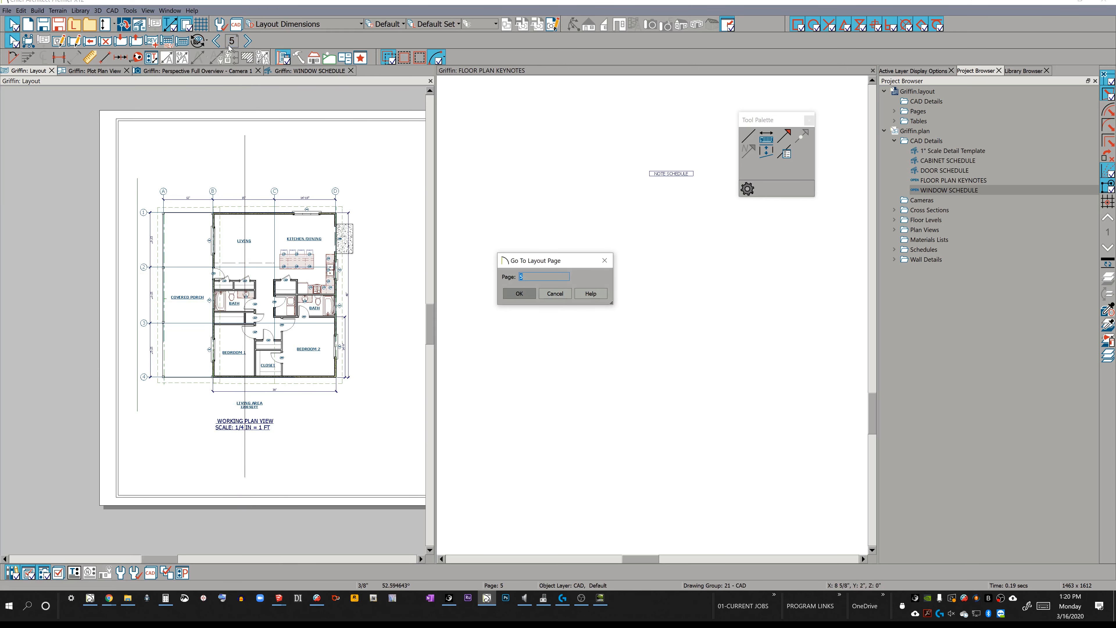
{"action": "type", "text": "1"}
{"action": "key", "text": "Return"}
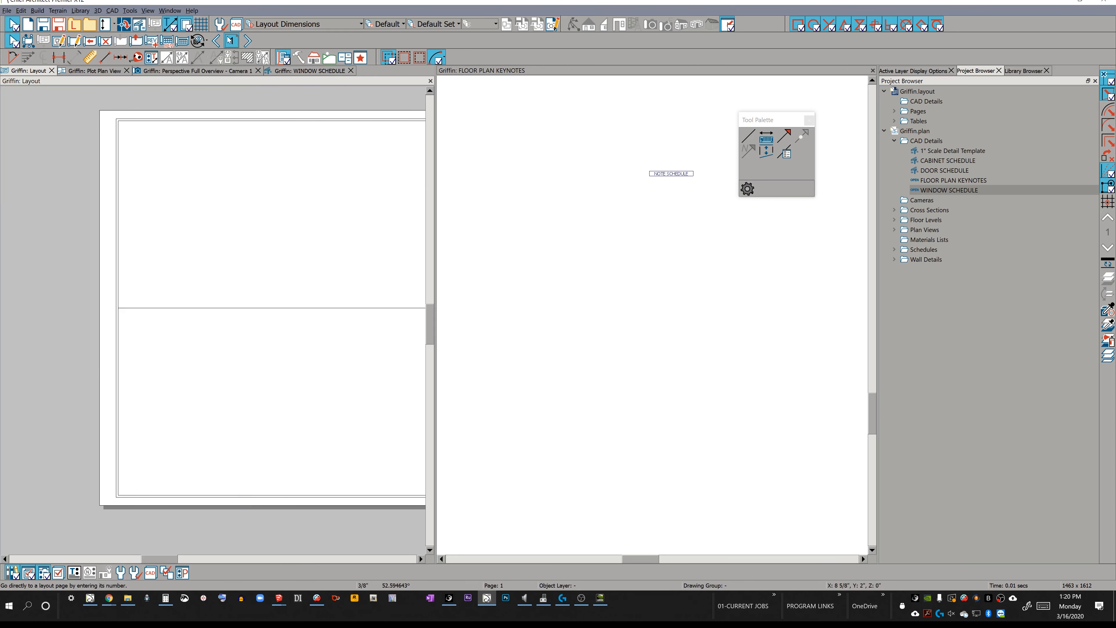
{"action": "scroll", "coordinate": [249, 195], "scroll_direction": "down", "scroll_amount": 5}
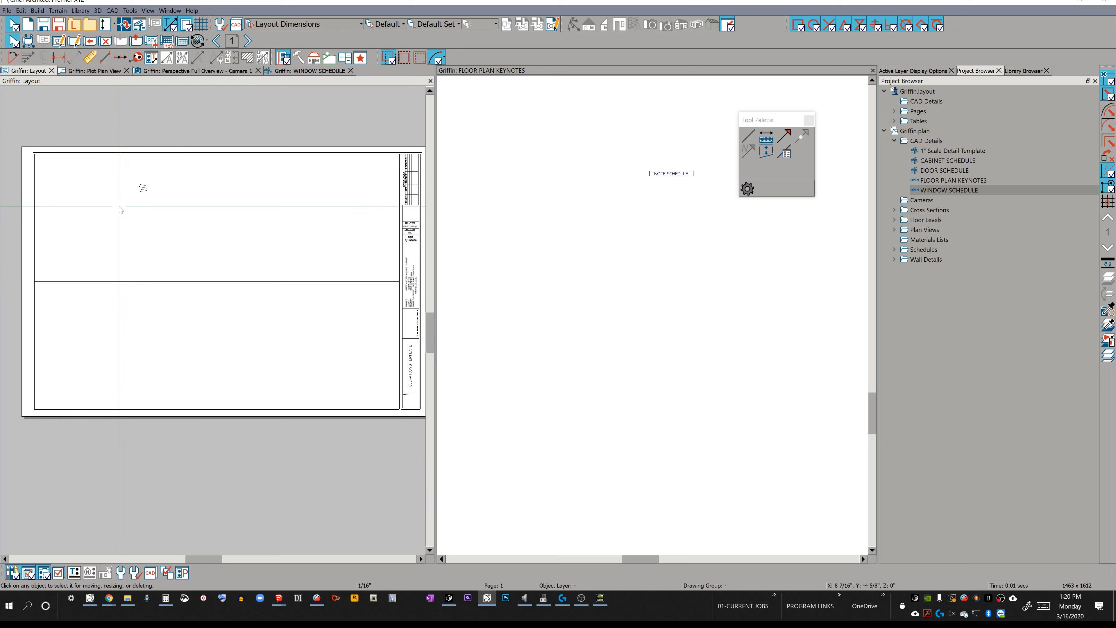
{"action": "left_click", "coordinate": [248, 42]}
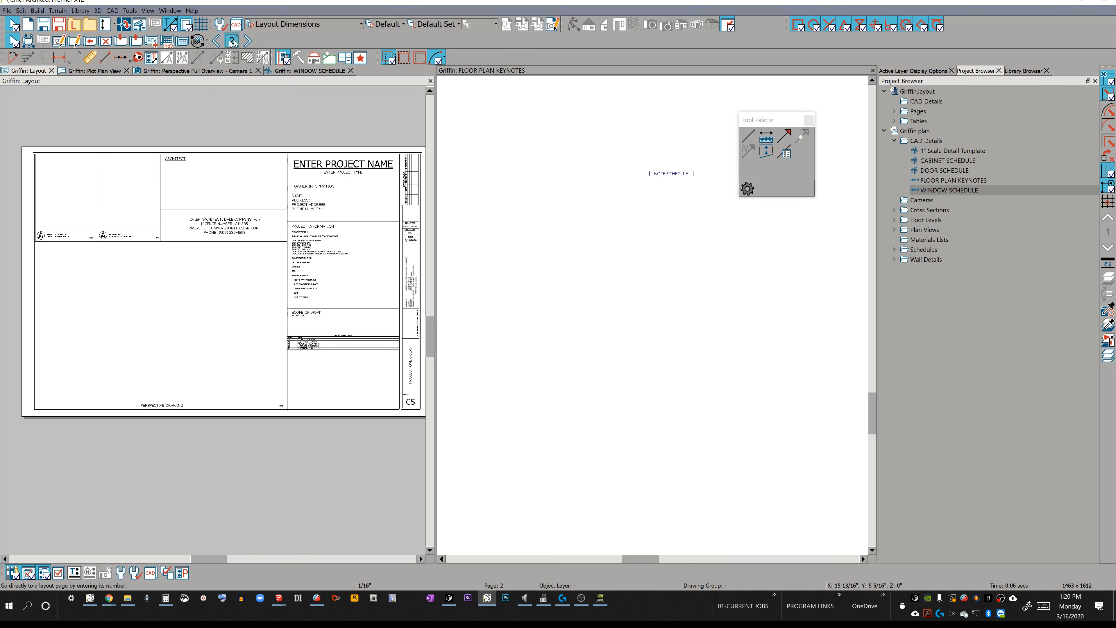
{"action": "left_click", "coordinate": [217, 42]}
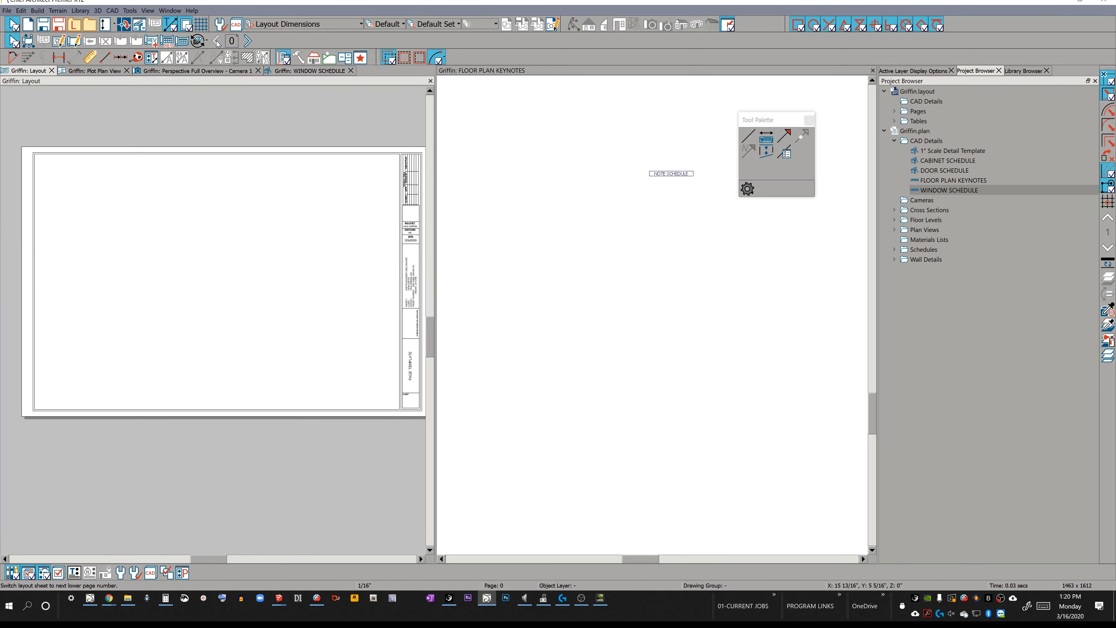
{"action": "left_click", "coordinate": [117, 212]}
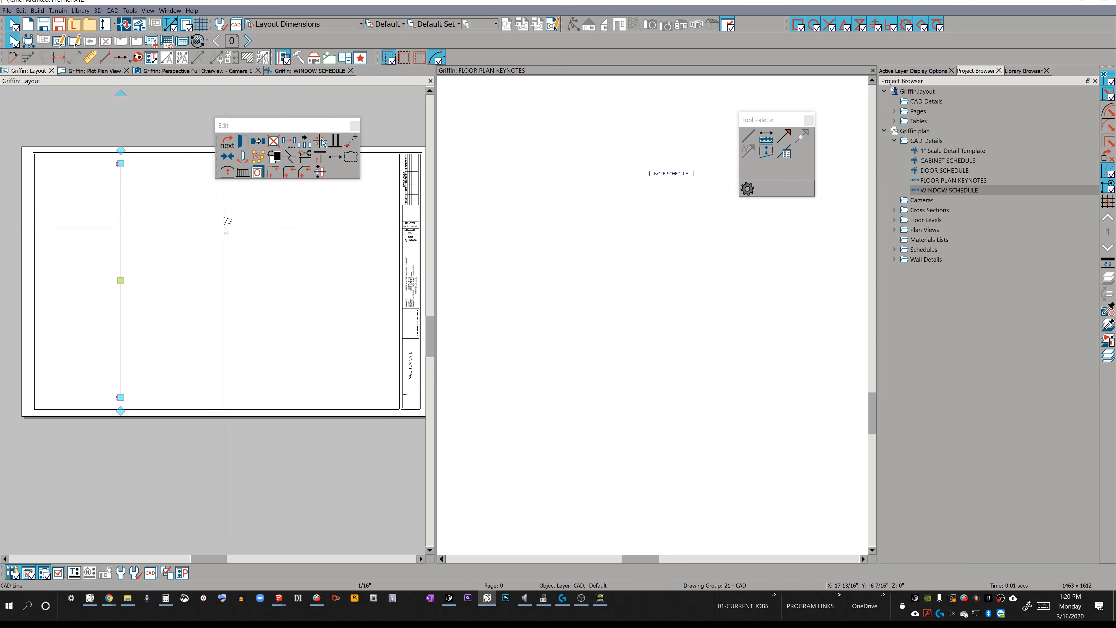
Create a new layer named LAYOUT LINES from the vertical line's layer settings
{"action": "key", "text": "ctrl+e"}
{"action": "left_click", "coordinate": [400, 157]}
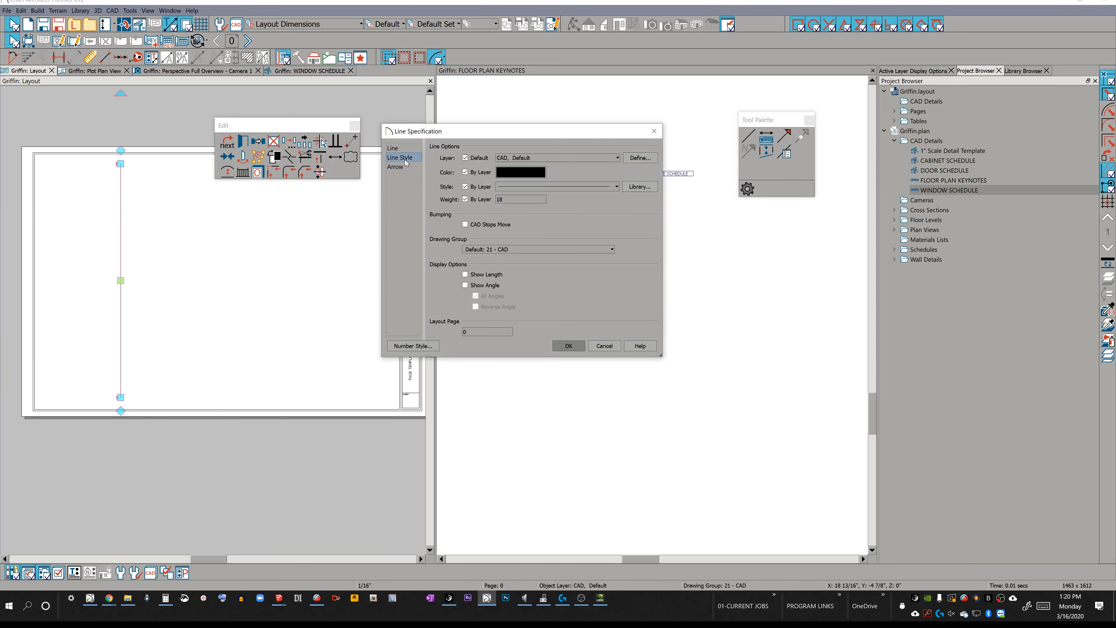
{"action": "left_click", "coordinate": [641, 158]}
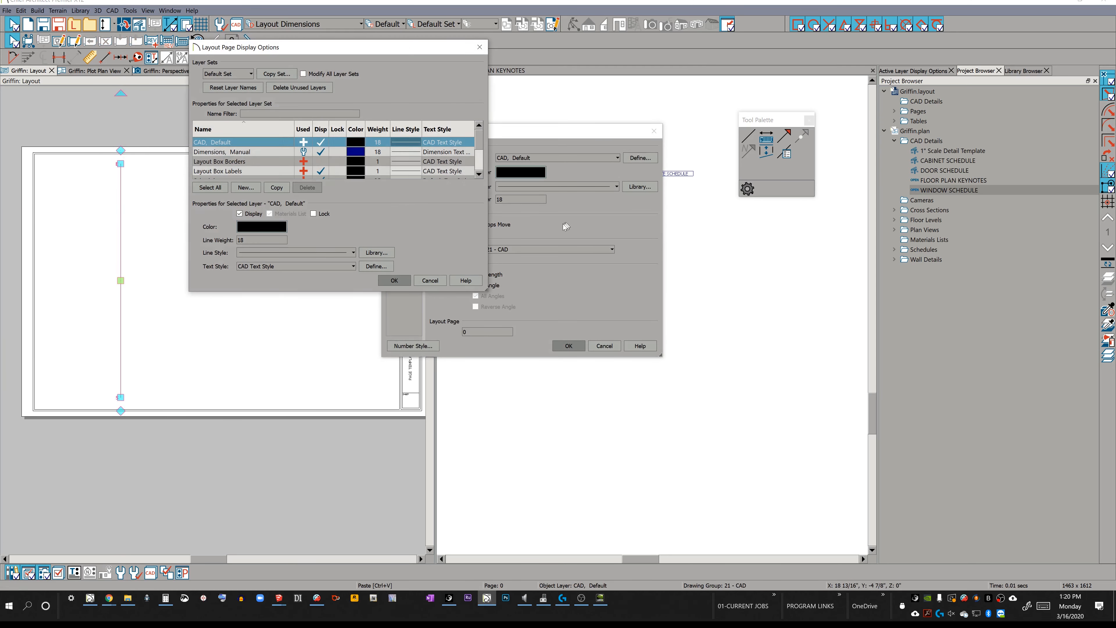
{"action": "left_click", "coordinate": [246, 187]}
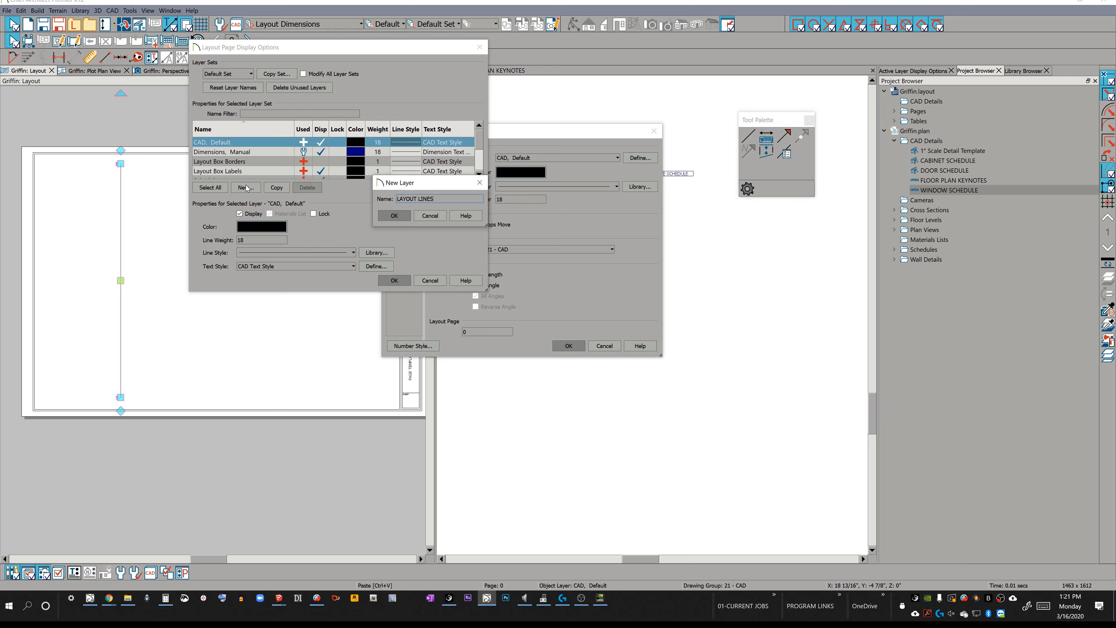
{"action": "key", "text": "Return"}
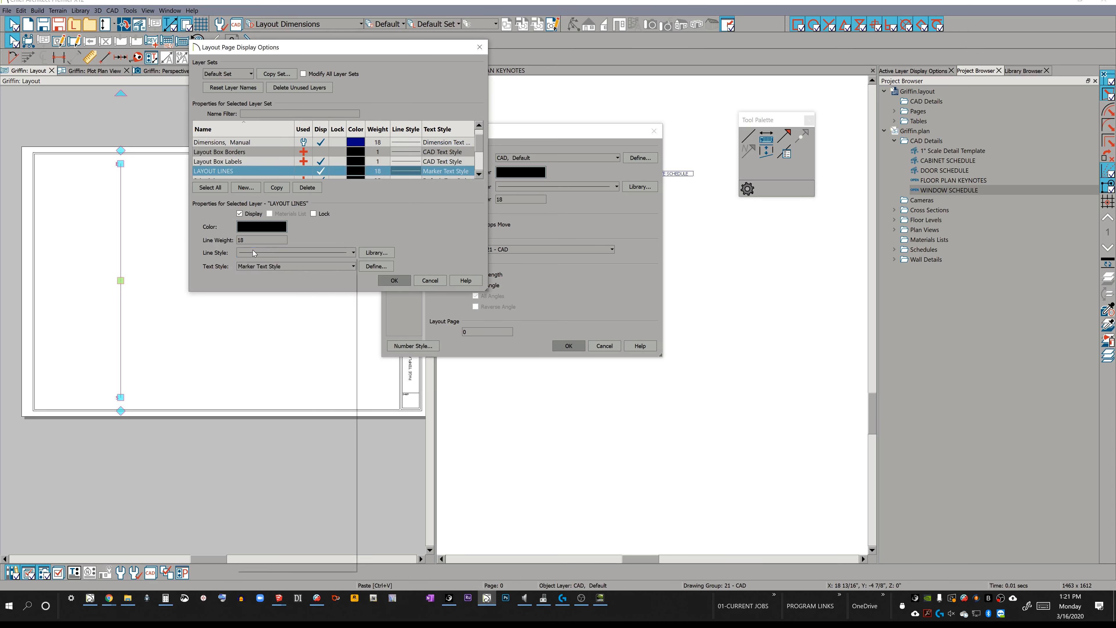
Give the LAYOUT LINES layer a dashed line style and light gray color (206, 206, 206), and assign the vertical line to it
{"action": "left_click", "coordinate": [239, 252]}
{"action": "left_click", "coordinate": [290, 277]}
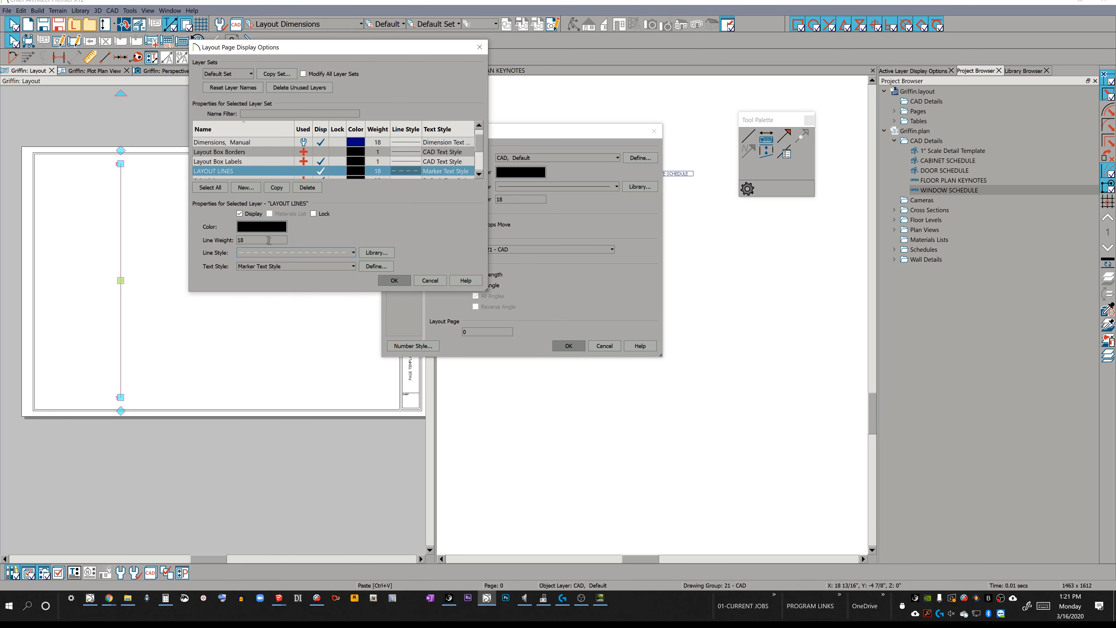
{"action": "left_click", "coordinate": [259, 227]}
{"action": "left_click", "coordinate": [265, 221]}
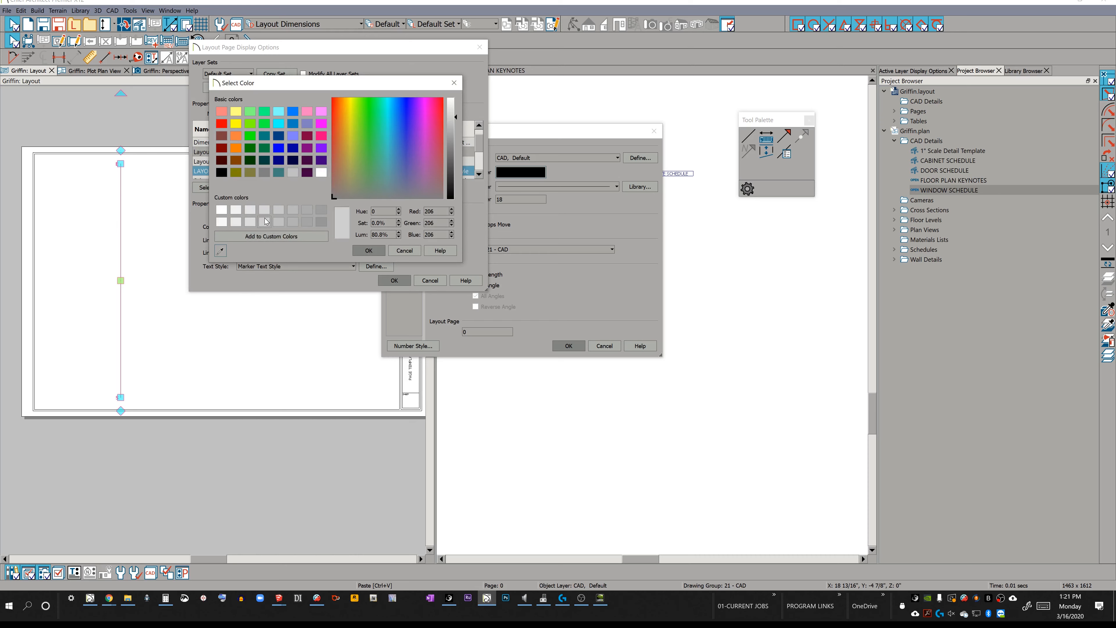
{"action": "left_click", "coordinate": [369, 250]}
{"action": "left_click", "coordinate": [395, 280]}
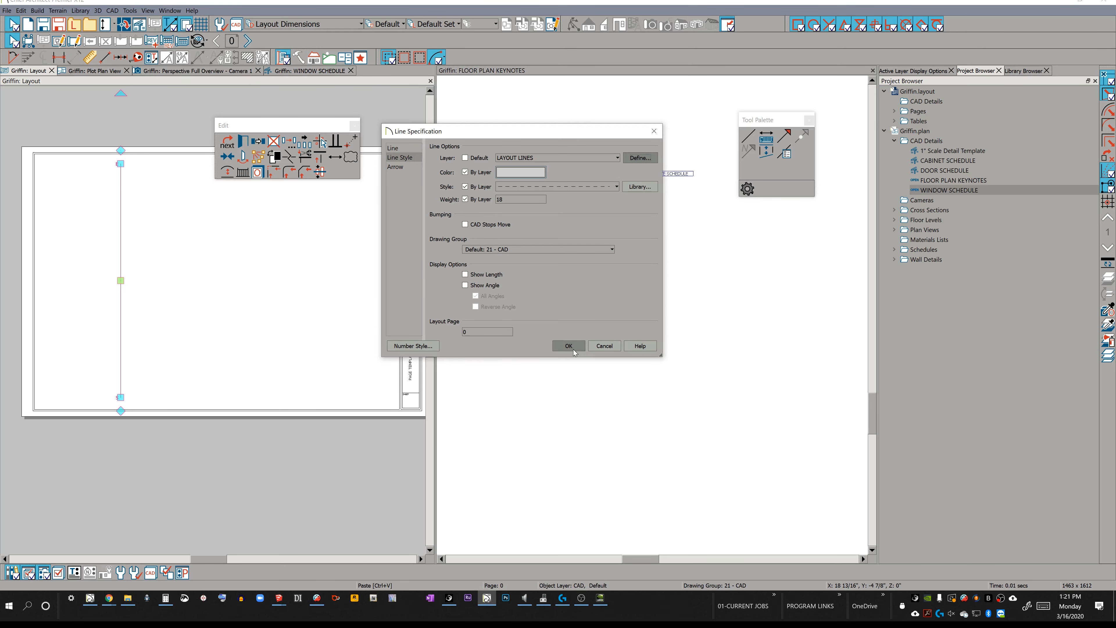
{"action": "left_click", "coordinate": [571, 347]}
Make LAYOUT LINES the current CAD layer for the layout
{"action": "left_click", "coordinate": [237, 26]}
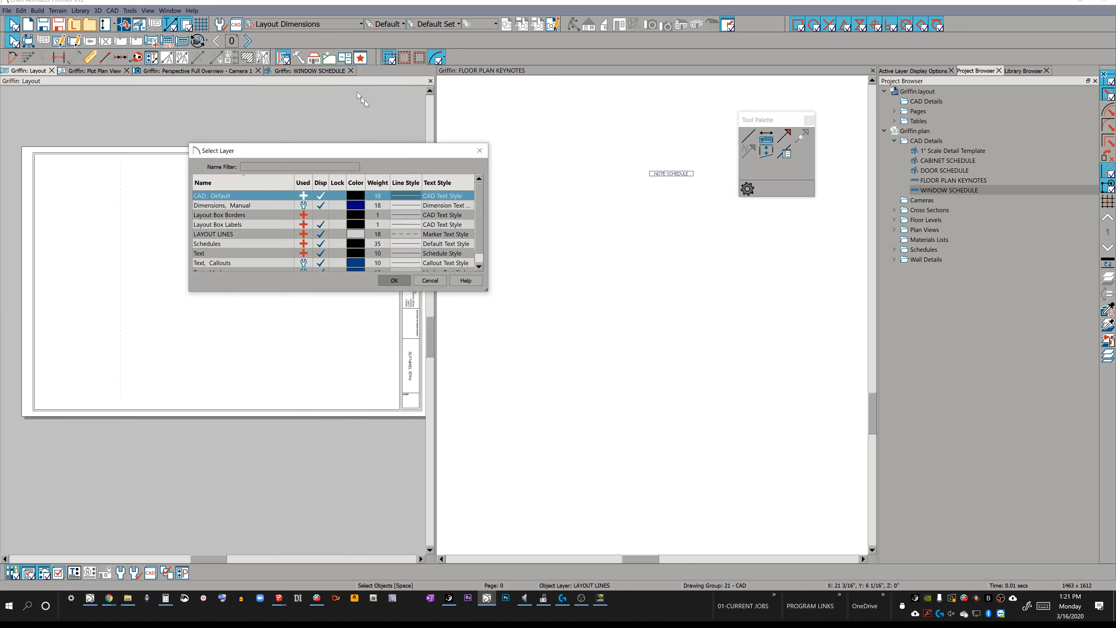
{"action": "left_click", "coordinate": [250, 234]}
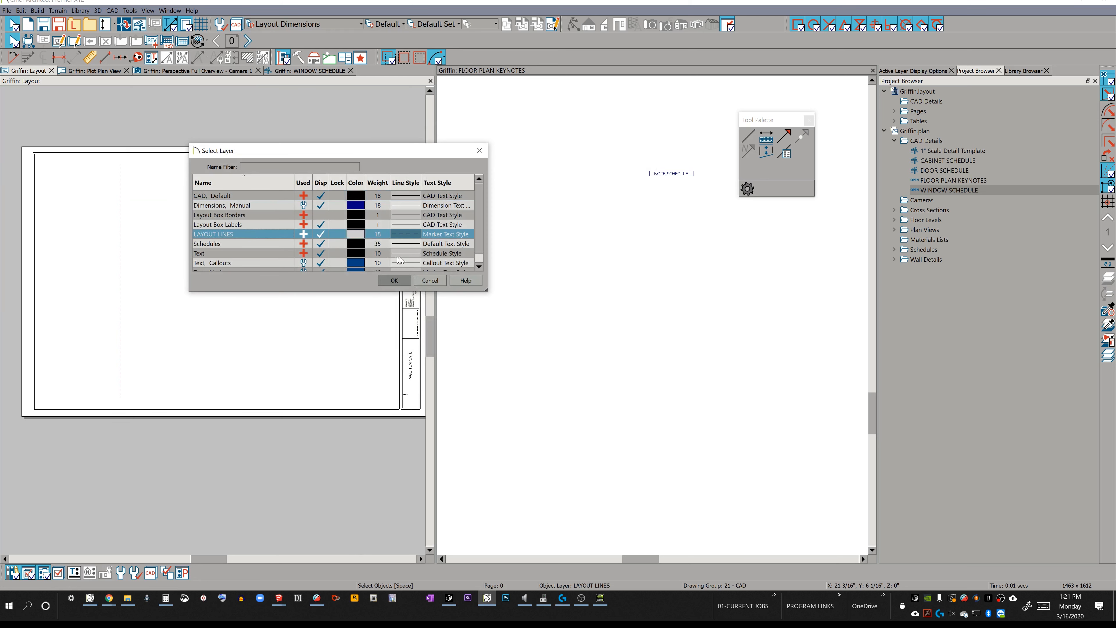
{"action": "left_click", "coordinate": [394, 280]}
Extend the vertical layout line past the sheet's upper and lower edges to about 2'-4 13/16" long and copy it
{"action": "left_click", "coordinate": [121, 235]}
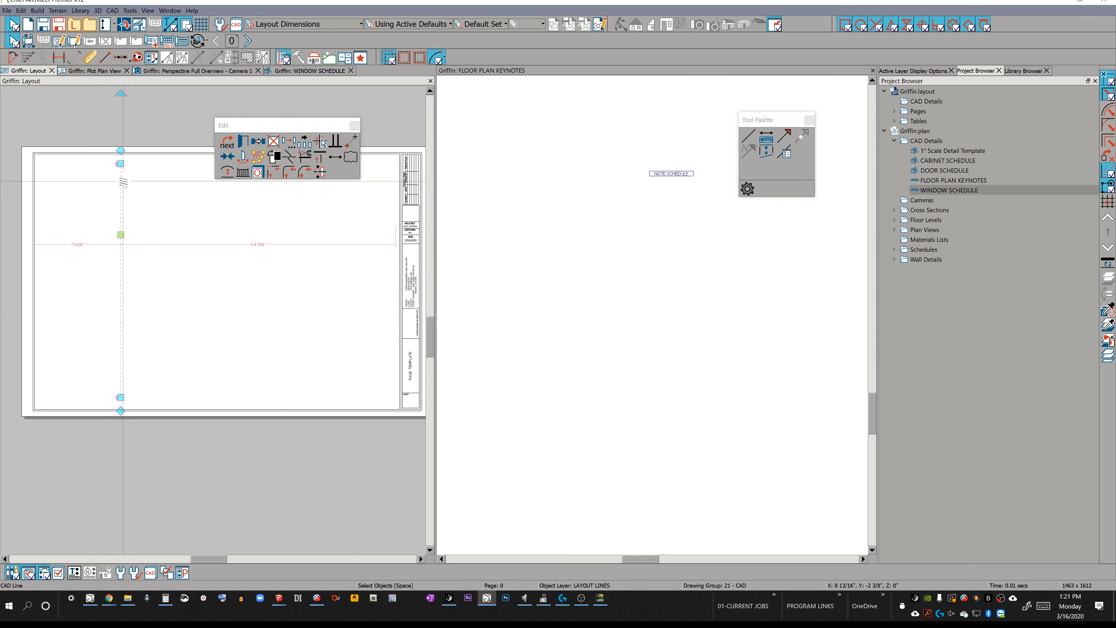
{"action": "left_click_drag", "start_coordinate": [118, 163], "coordinate": [120, 117]}
{"action": "left_click", "coordinate": [122, 250]}
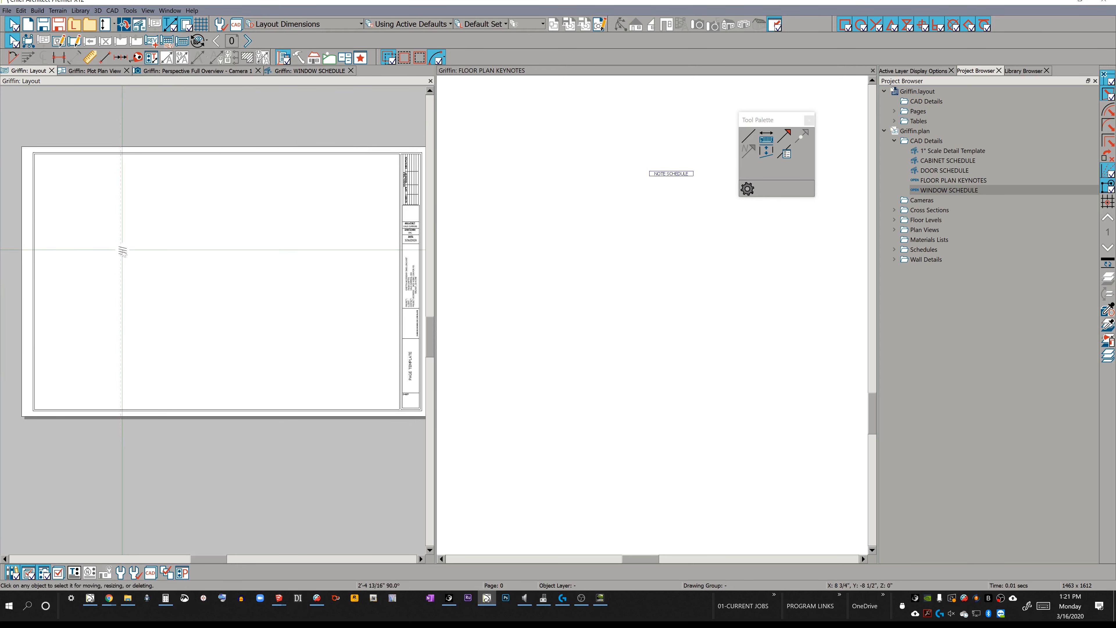
{"action": "key", "text": "ctrl+c"}
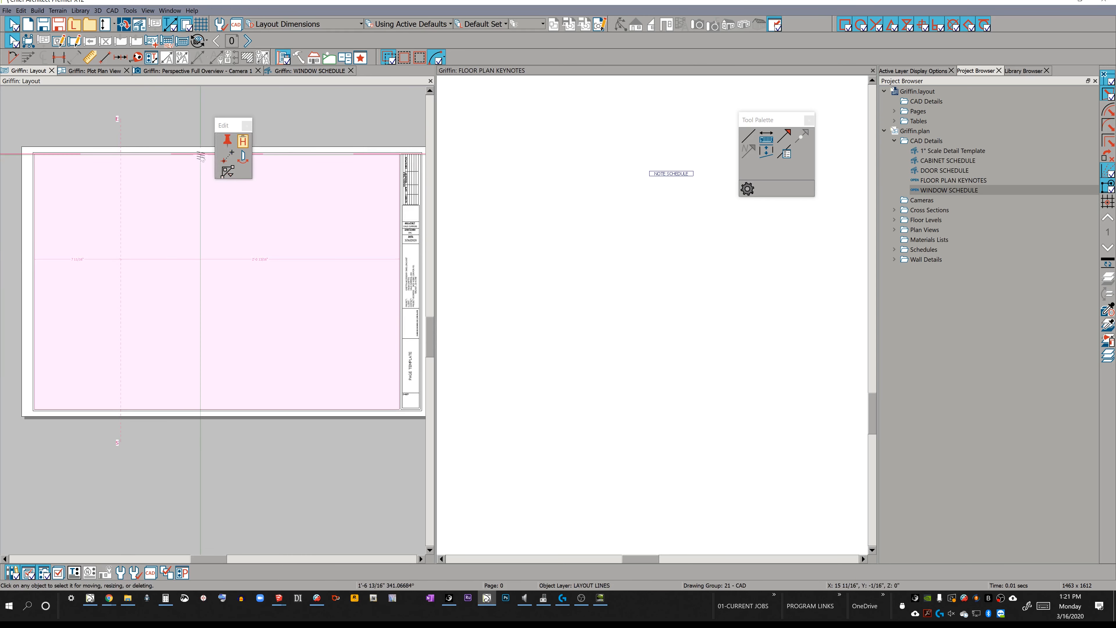
Place a copy of the vertical layout line on the title block side of the page template
{"action": "left_click_drag", "start_coordinate": [225, 128], "coordinate": [311, 112]}
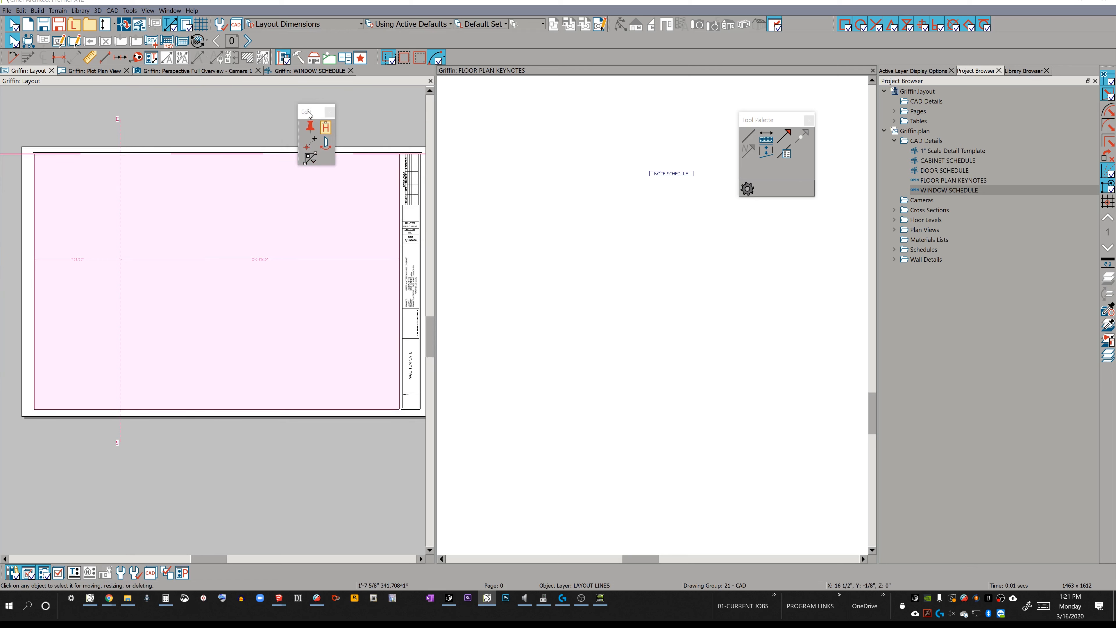
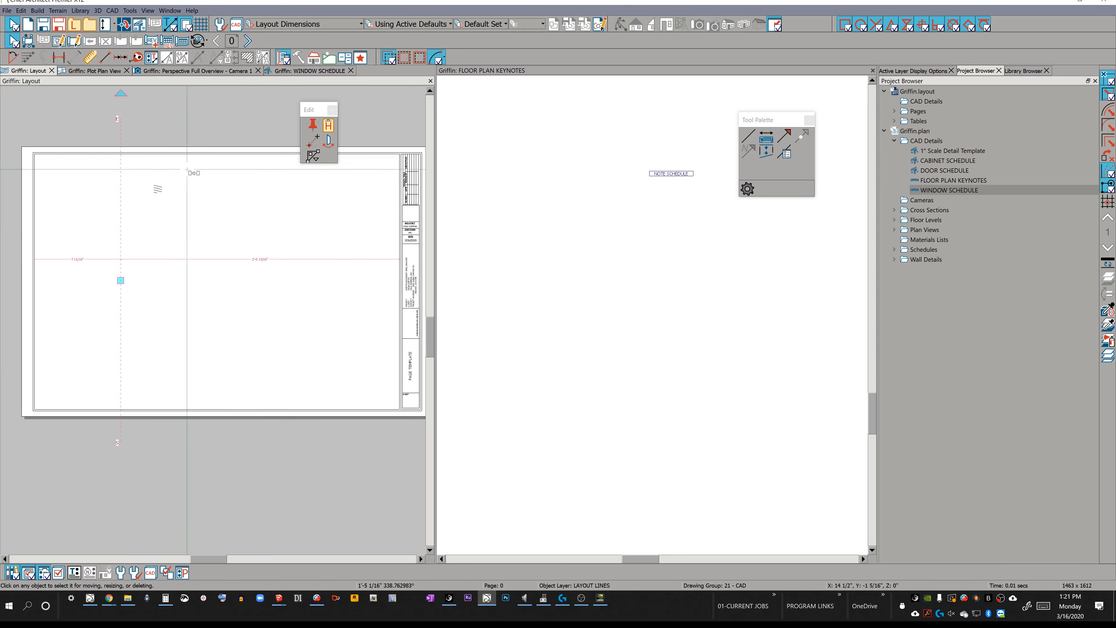
{"action": "left_click", "coordinate": [120, 203]}
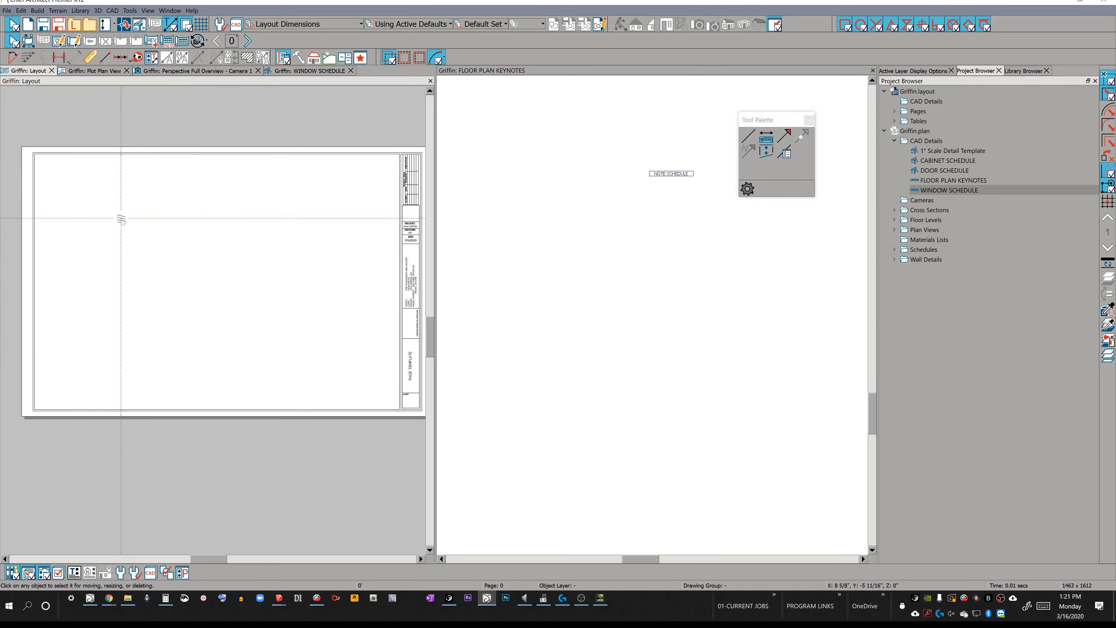
{"action": "left_click_drag", "start_coordinate": [121, 219], "coordinate": [324, 214]}
{"action": "scroll", "coordinate": [389, 222], "scroll_direction": "up", "scroll_amount": 3}
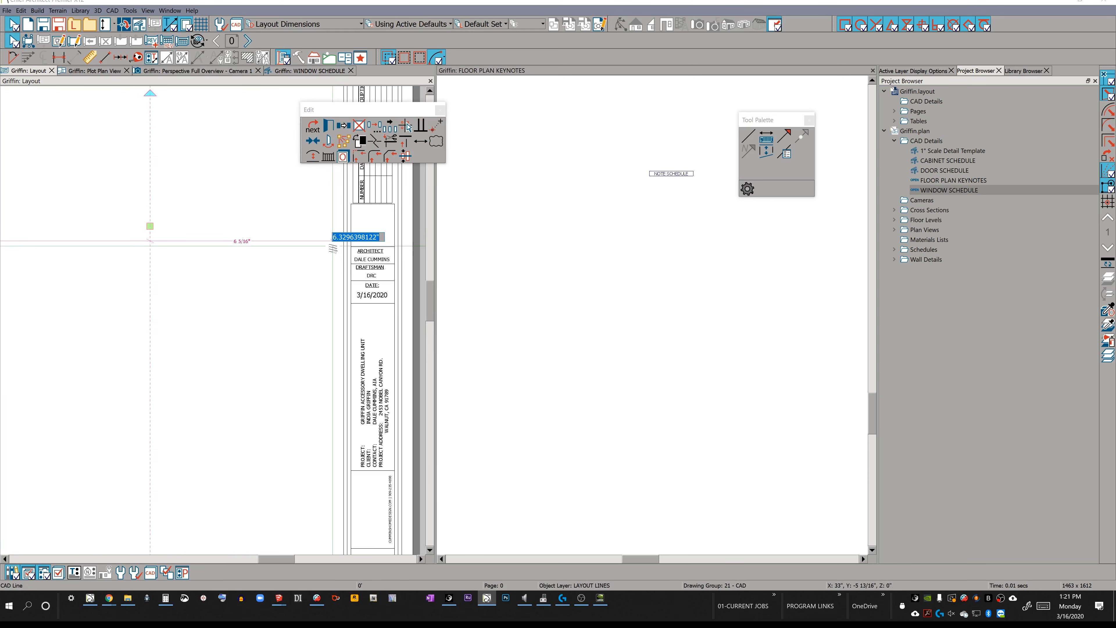
Shrink the oversized box around the empty title block cell above ARCHITECT so its edge clears the sheet border
{"action": "left_click", "coordinate": [333, 244]}
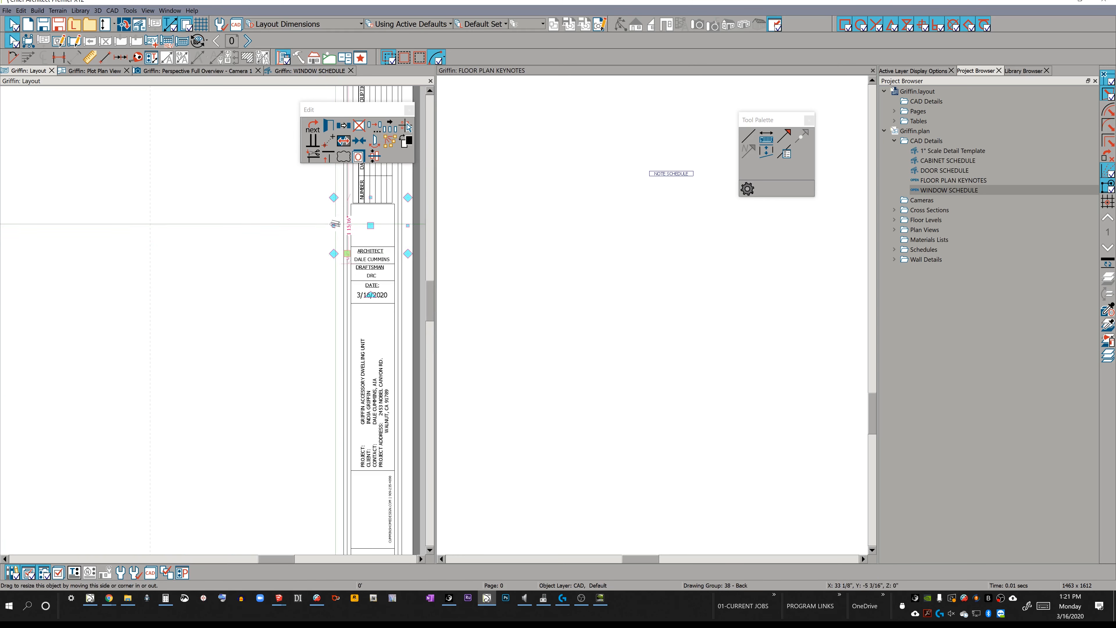
{"action": "middle_click_drag", "start_coordinate": [287, 229], "coordinate": [205, 256]}
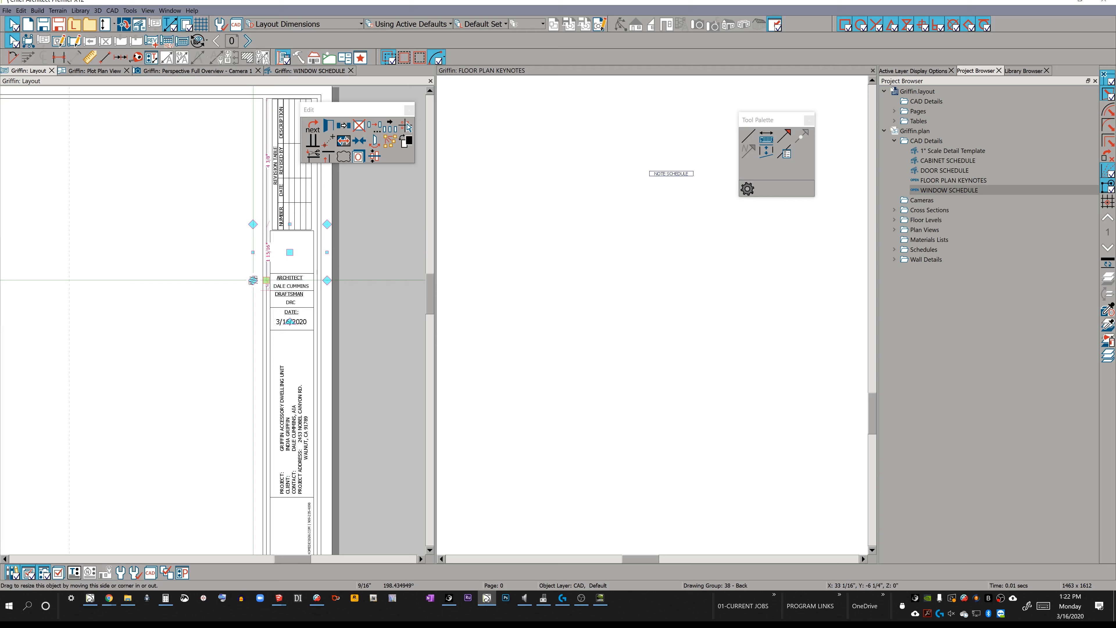
{"action": "left_click_drag", "start_coordinate": [254, 280], "coordinate": [277, 266]}
Position the copied vertical layout line 7 11/16" from the title block border
{"action": "scroll", "coordinate": [153, 272], "scroll_direction": "down", "scroll_amount": 2}
{"action": "middle_click_drag", "start_coordinate": [154, 271], "coordinate": [275, 244]}
{"action": "left_click", "coordinate": [222, 299]}
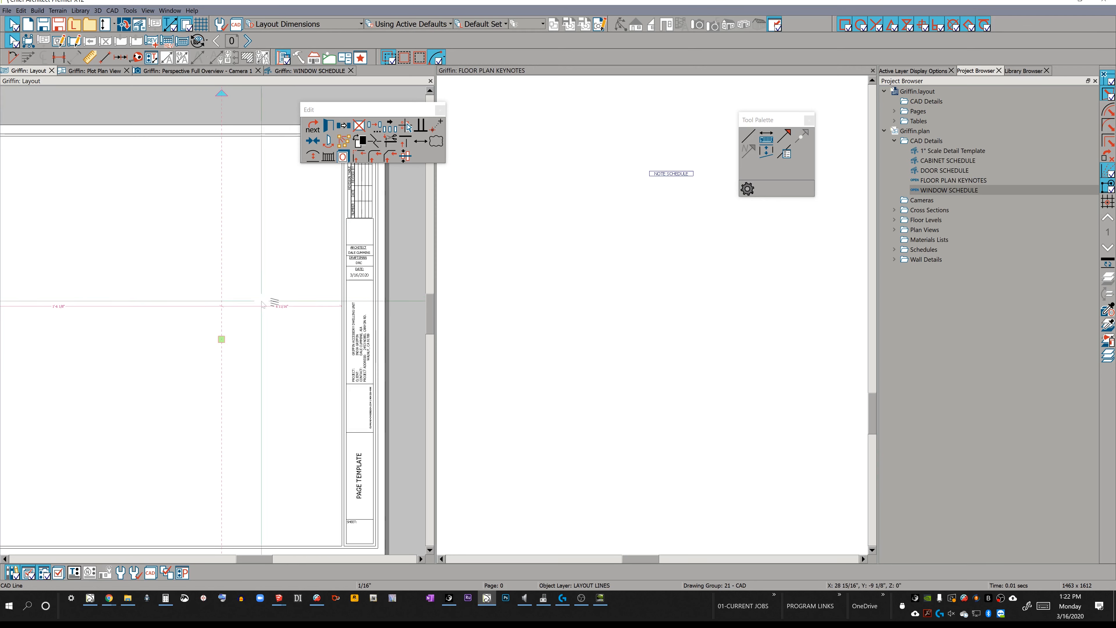
{"action": "left_click_drag", "start_coordinate": [273, 310], "coordinate": [279, 309]}
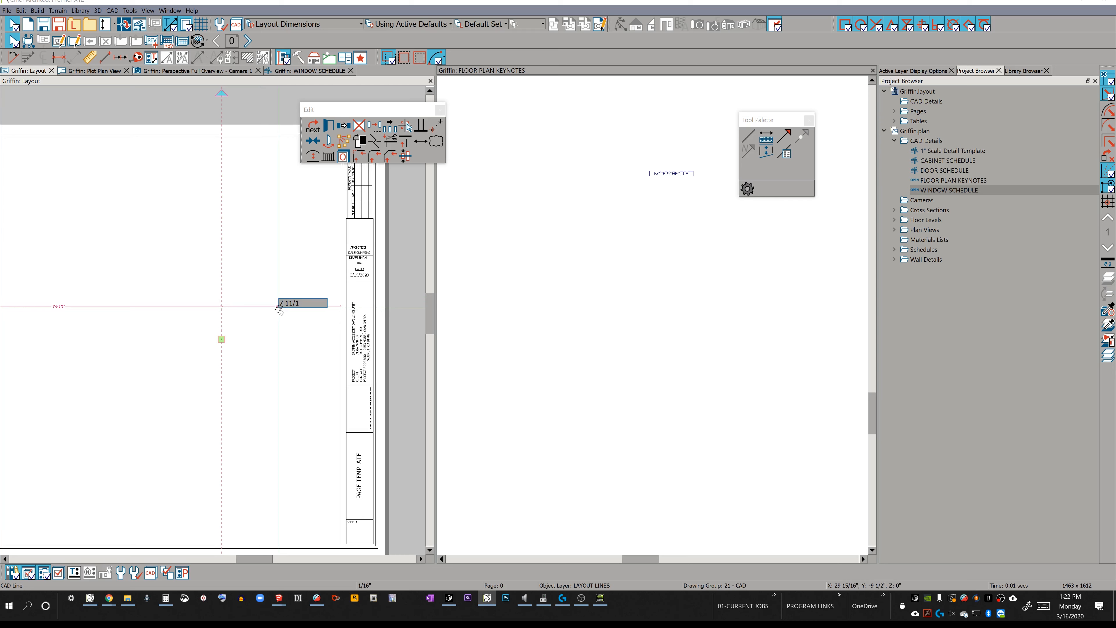
{"action": "key", "text": "Return"}
{"action": "scroll", "coordinate": [252, 324], "scroll_direction": "down", "scroll_amount": 2}
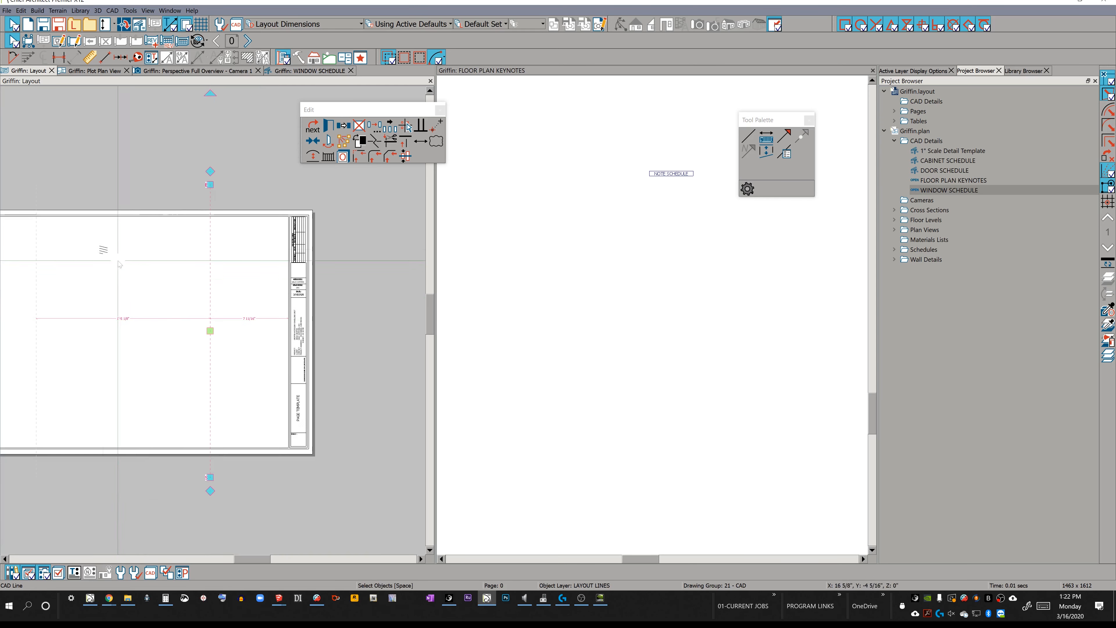
Go to layout page 5 and delete the old dark dashed vertical line running through the working floor plan
{"action": "scroll", "coordinate": [100, 257], "scroll_direction": "down", "scroll_amount": 1}
{"action": "scroll", "coordinate": [152, 168], "scroll_direction": "up", "scroll_amount": 1}
{"action": "key", "text": "Page_Up"}
{"action": "key", "text": "Page_Up"}
{"action": "key", "text": "Page_Up"}
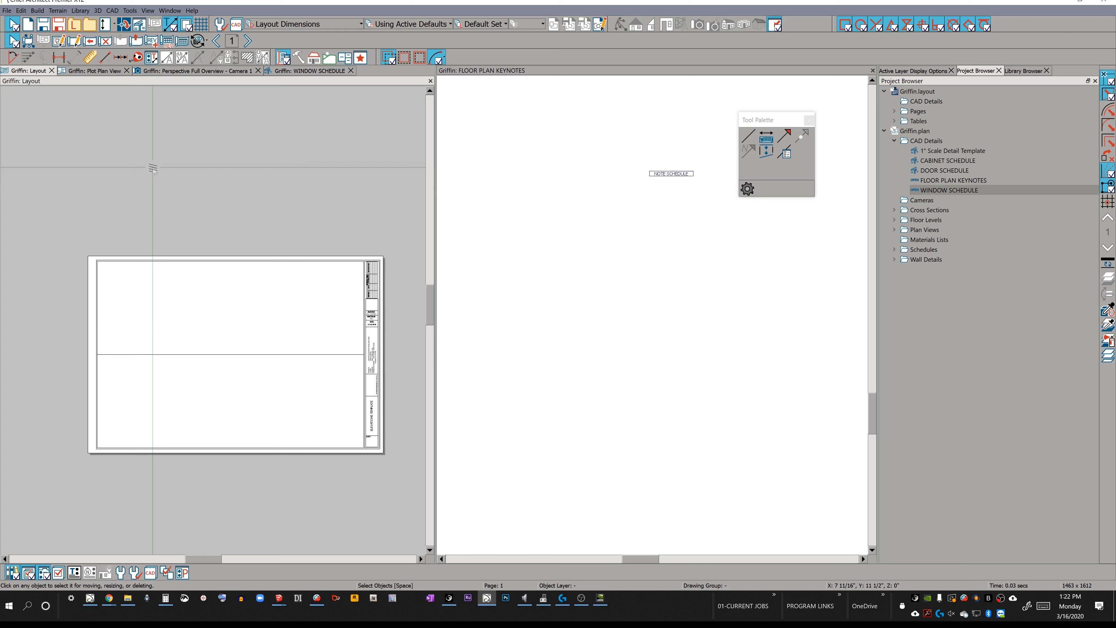
{"action": "key", "text": "Page_Up"}
{"action": "key", "text": "Page_Up"}
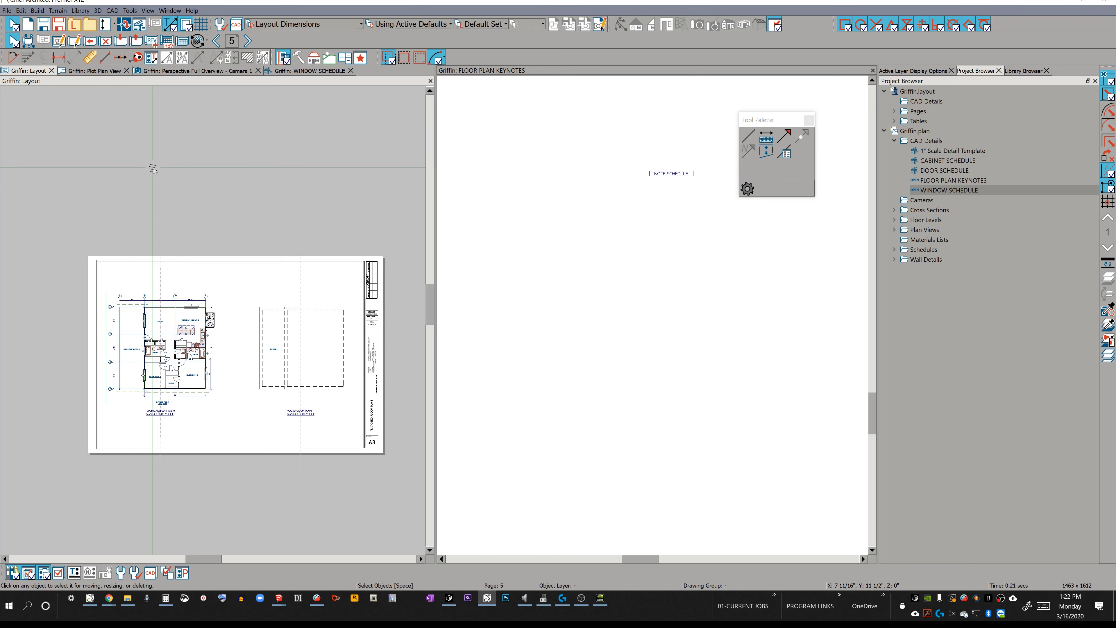
{"action": "scroll", "coordinate": [246, 382], "scroll_direction": "up", "scroll_amount": 2}
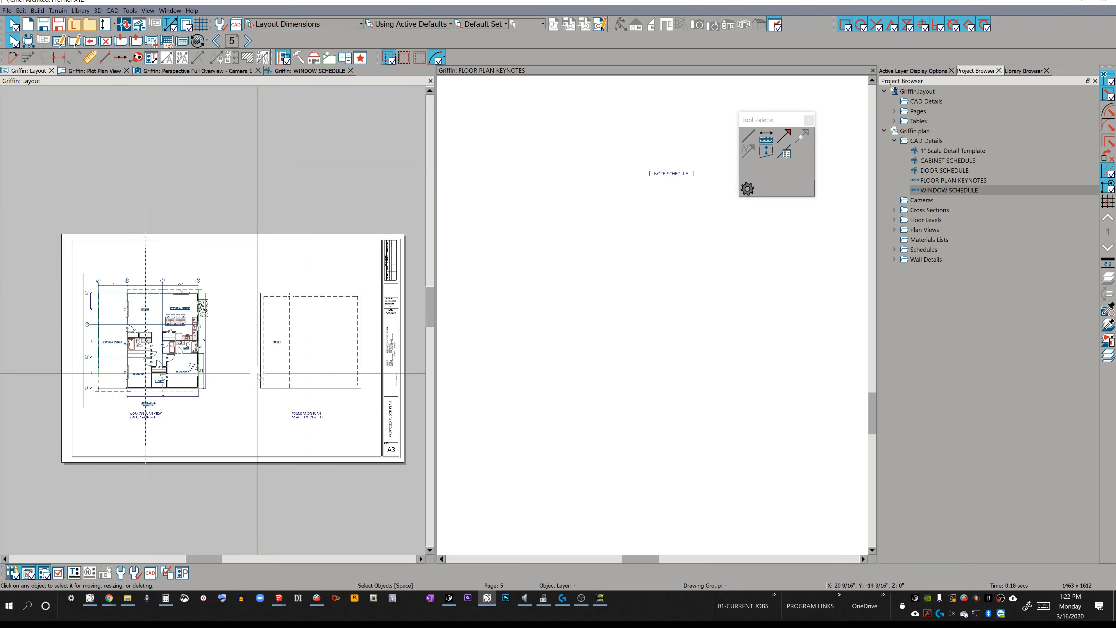
{"action": "left_click", "coordinate": [146, 453]}
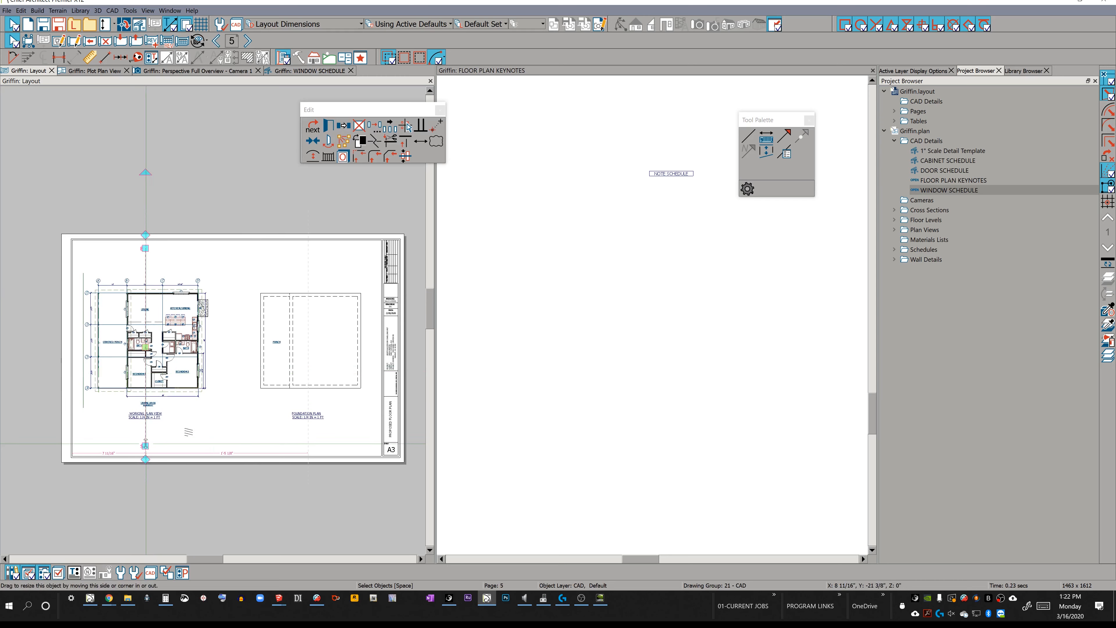
{"action": "left_click", "coordinate": [243, 396]}
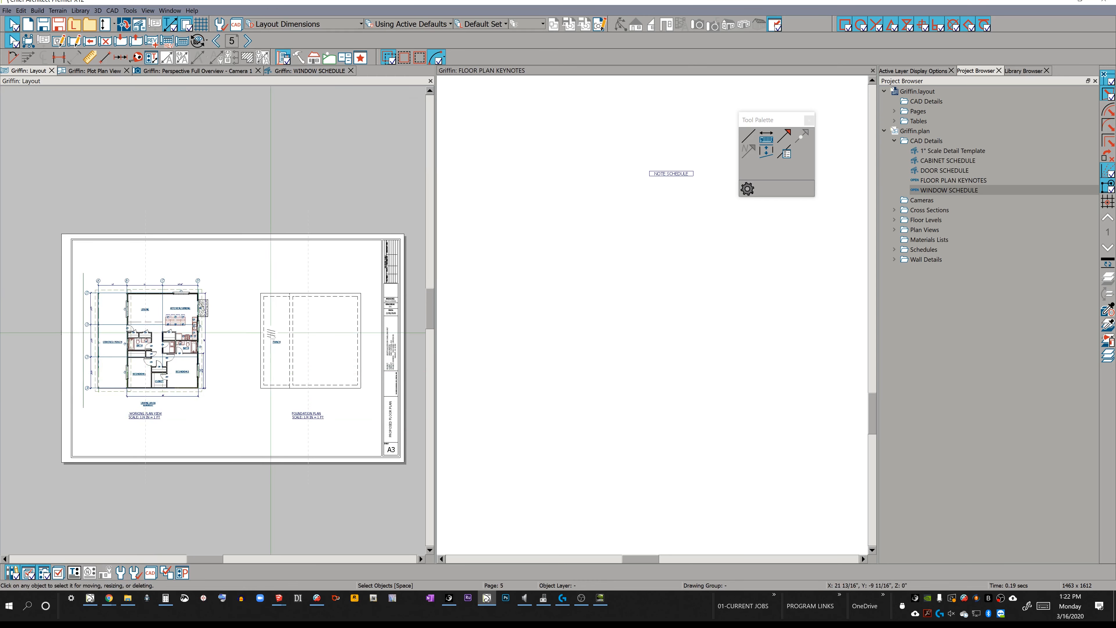
Examine how the views on page 5 and the window schedule on page 6 sit relative to the layout lines
{"action": "scroll", "coordinate": [227, 329], "scroll_direction": "down", "scroll_amount": 1}
{"action": "scroll", "coordinate": [210, 329], "scroll_direction": "up", "scroll_amount": 1}
{"action": "scroll", "coordinate": [212, 332], "scroll_direction": "up", "scroll_amount": 1}
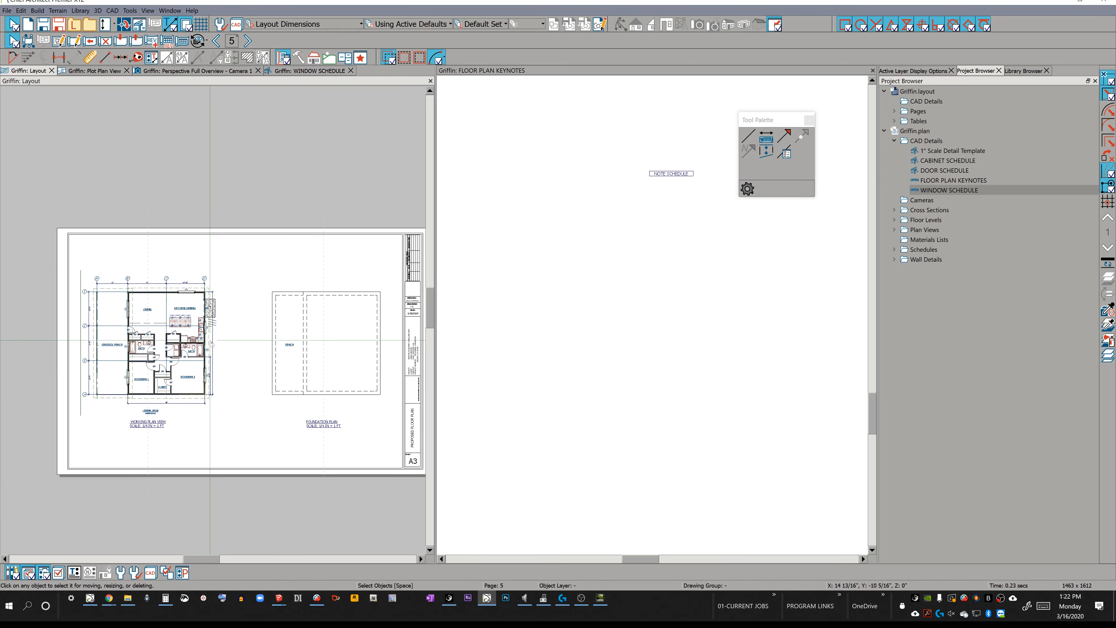
{"action": "scroll", "coordinate": [299, 230], "scroll_direction": "up", "scroll_amount": 1}
{"action": "scroll", "coordinate": [259, 239], "scroll_direction": "down", "scroll_amount": 1}
{"action": "scroll", "coordinate": [242, 245], "scroll_direction": "up", "scroll_amount": 1}
{"action": "scroll", "coordinate": [216, 253], "scroll_direction": "down", "scroll_amount": 1}
{"action": "scroll", "coordinate": [197, 258], "scroll_direction": "up", "scroll_amount": 1}
{"action": "scroll", "coordinate": [158, 261], "scroll_direction": "down", "scroll_amount": 1}
{"action": "key", "text": "Page_Down"}
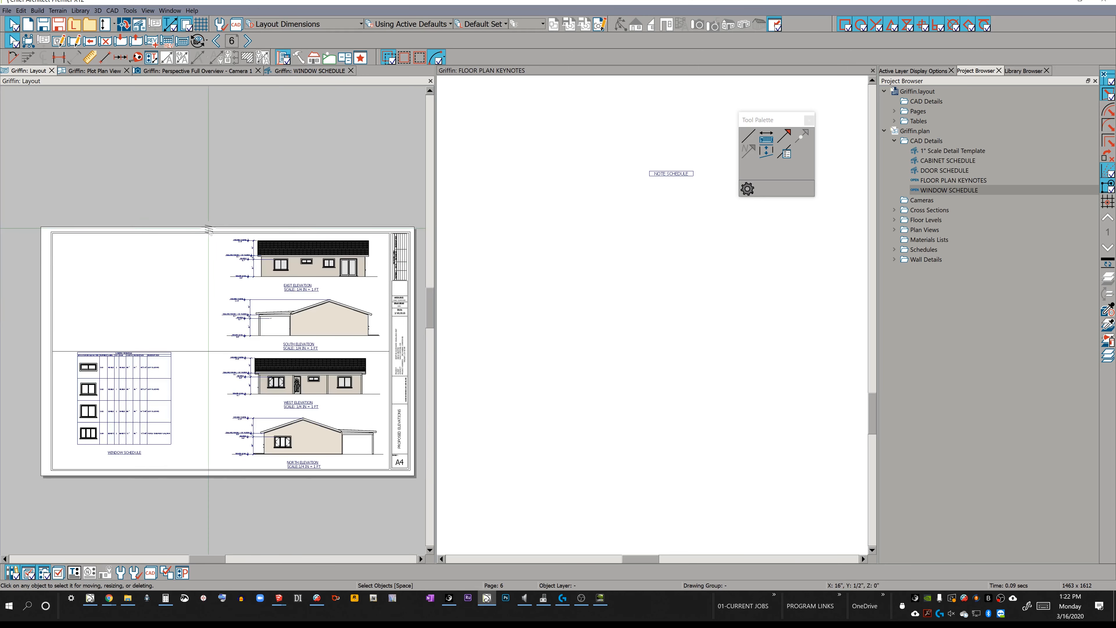
{"action": "left_click", "coordinate": [136, 425]}
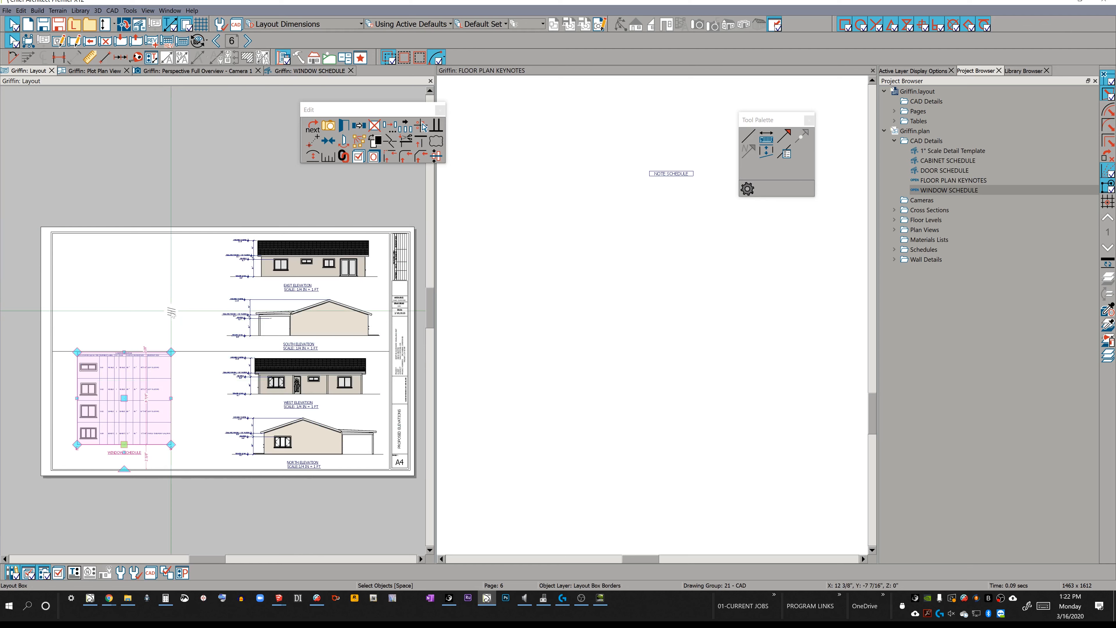
Copy both vertical layout lines from template page 0 and paste them in the same position on elevations template page 1
{"action": "left_click", "coordinate": [232, 43]}
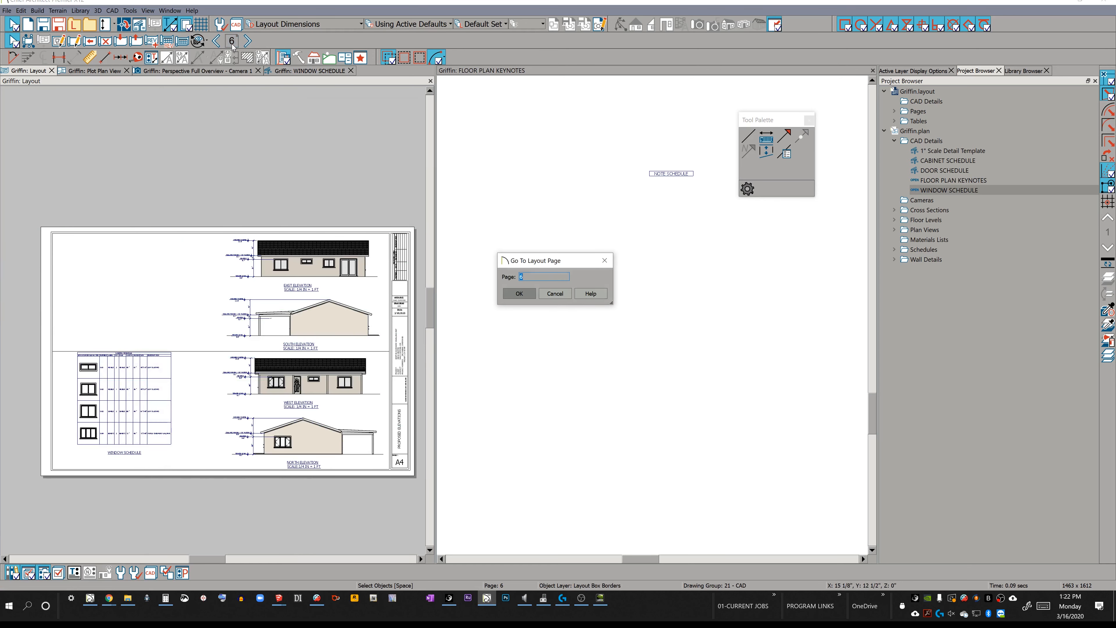
{"action": "key", "text": "Return"}
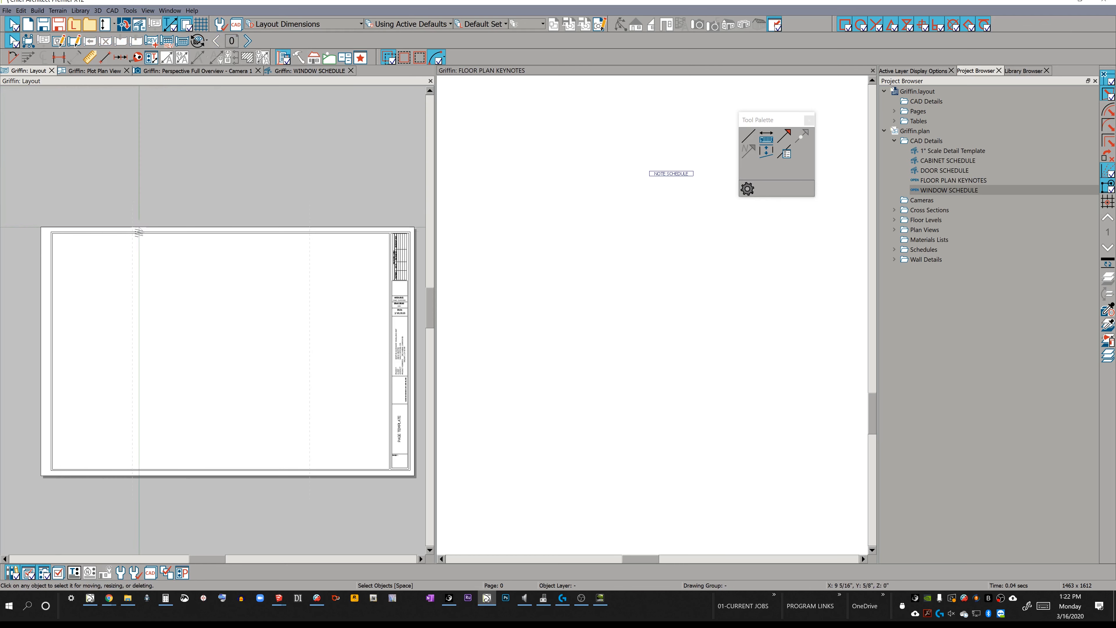
{"action": "left_click", "coordinate": [133, 276]}
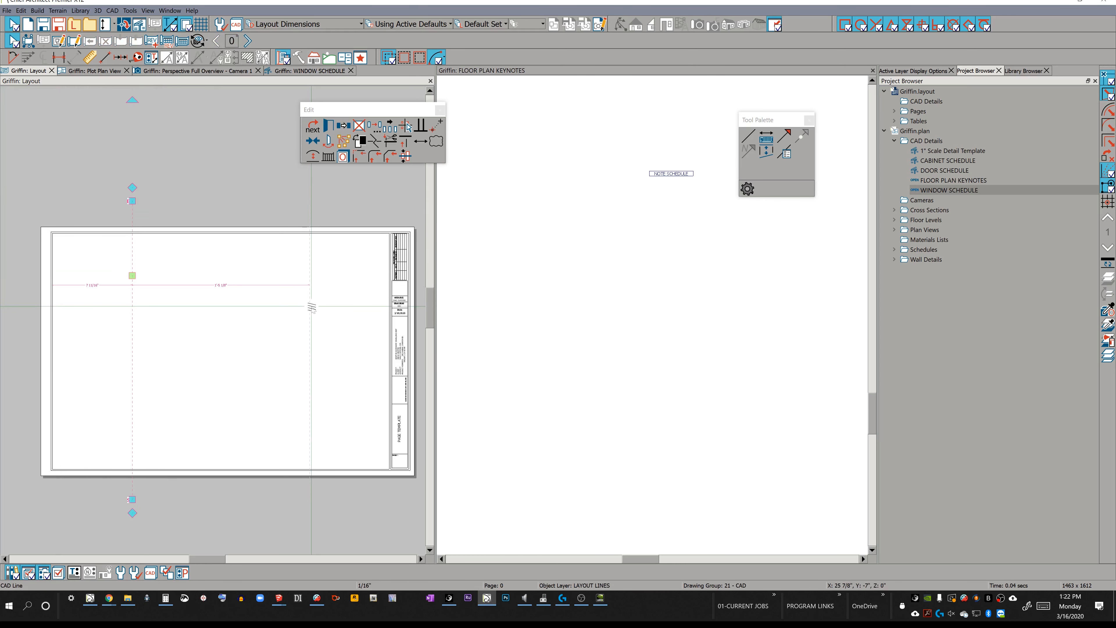
{"action": "left_click", "coordinate": [310, 308], "text": "shift"}
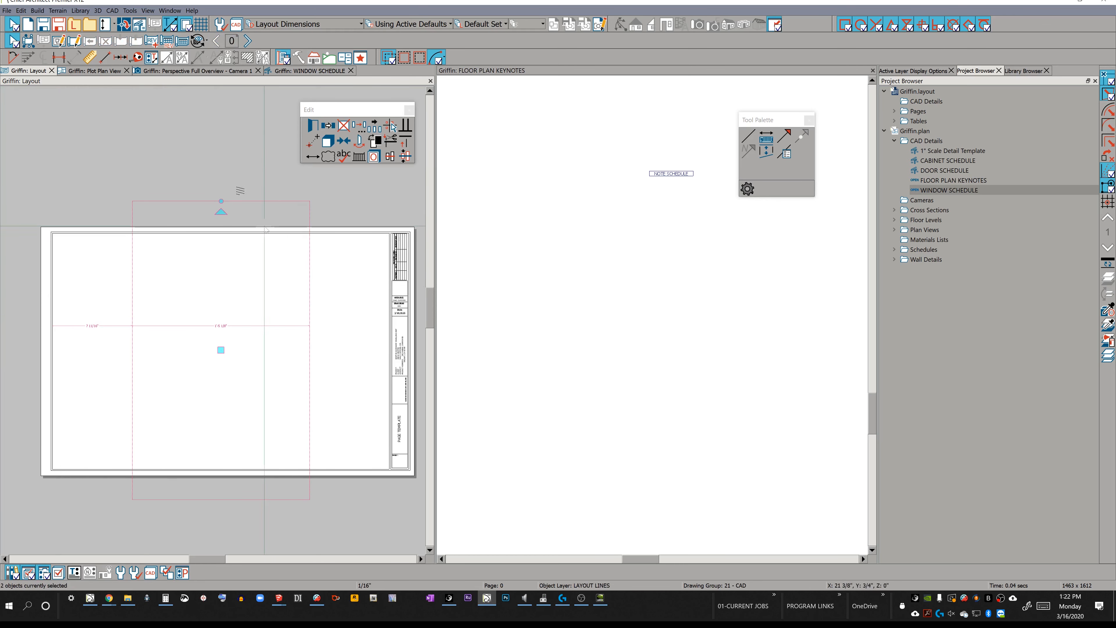
{"action": "key", "text": "Page_Up"}
{"action": "key", "text": "ctrl+alt+v"}
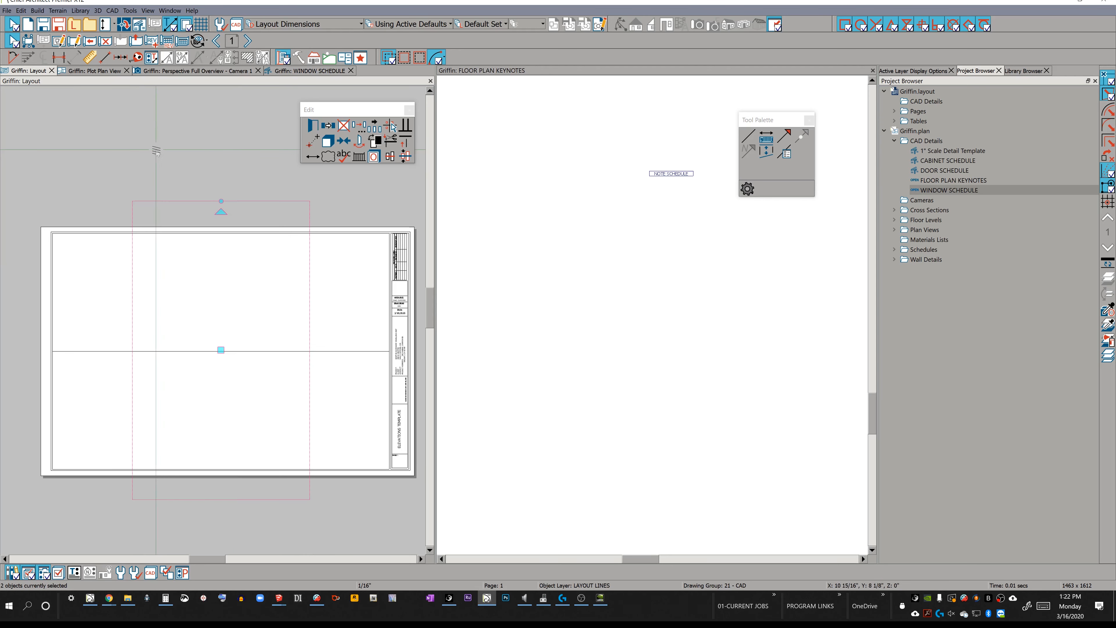
{"action": "left_click", "coordinate": [154, 156]}
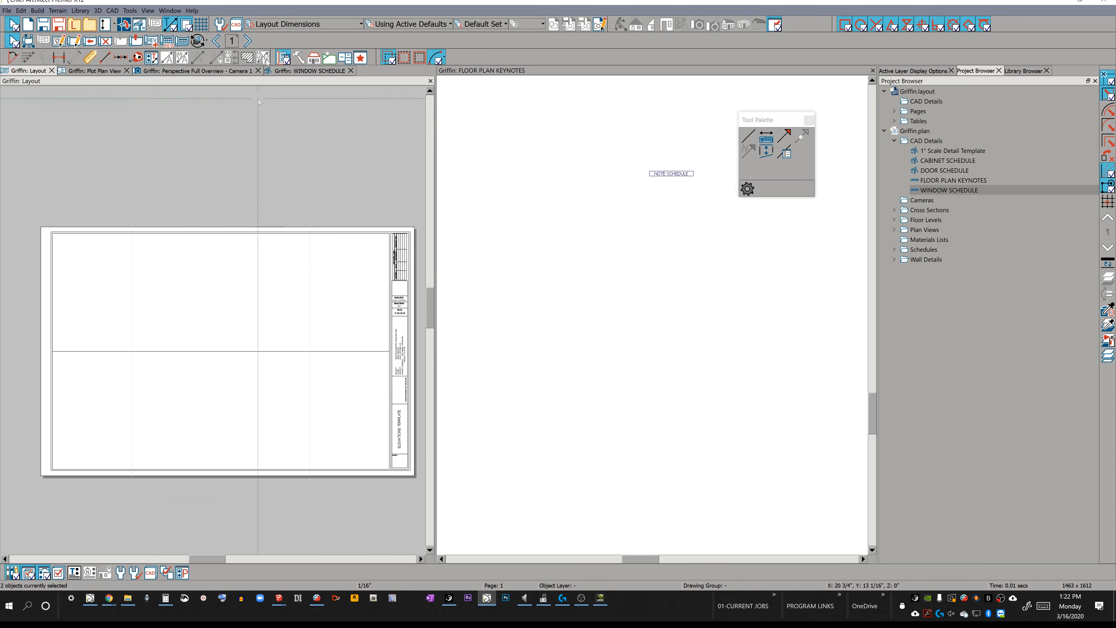
Go to layout page 6 and center the window schedule view on the dashed vertical layout line above it
{"action": "left_click", "coordinate": [232, 40]}
{"action": "type", "text": "6"}
{"action": "key", "text": "Return"}
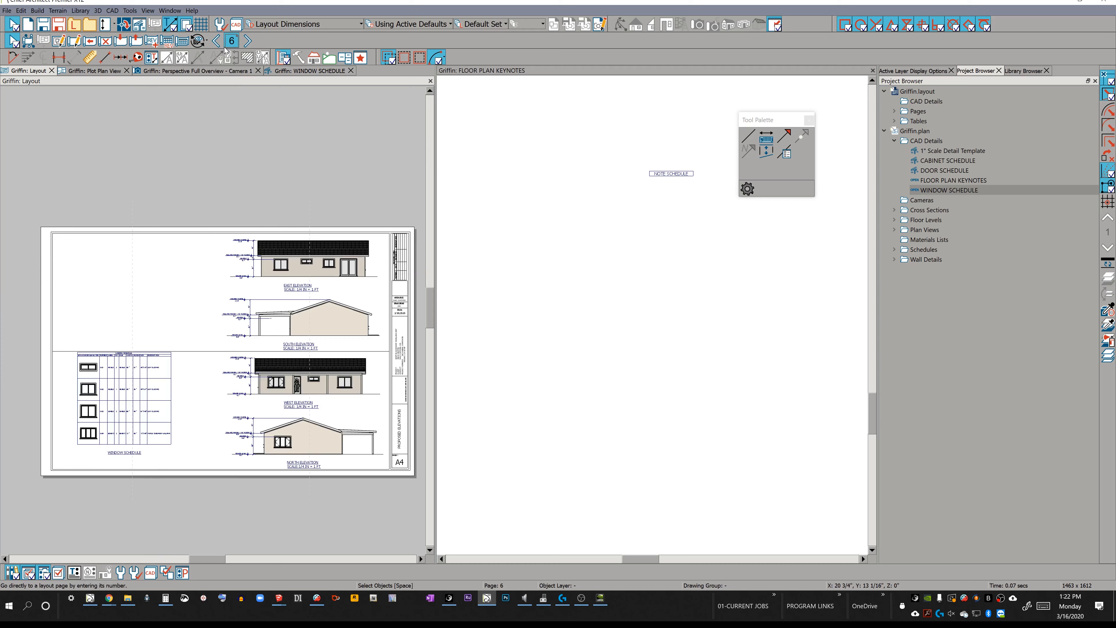
{"action": "left_click", "coordinate": [99, 410]}
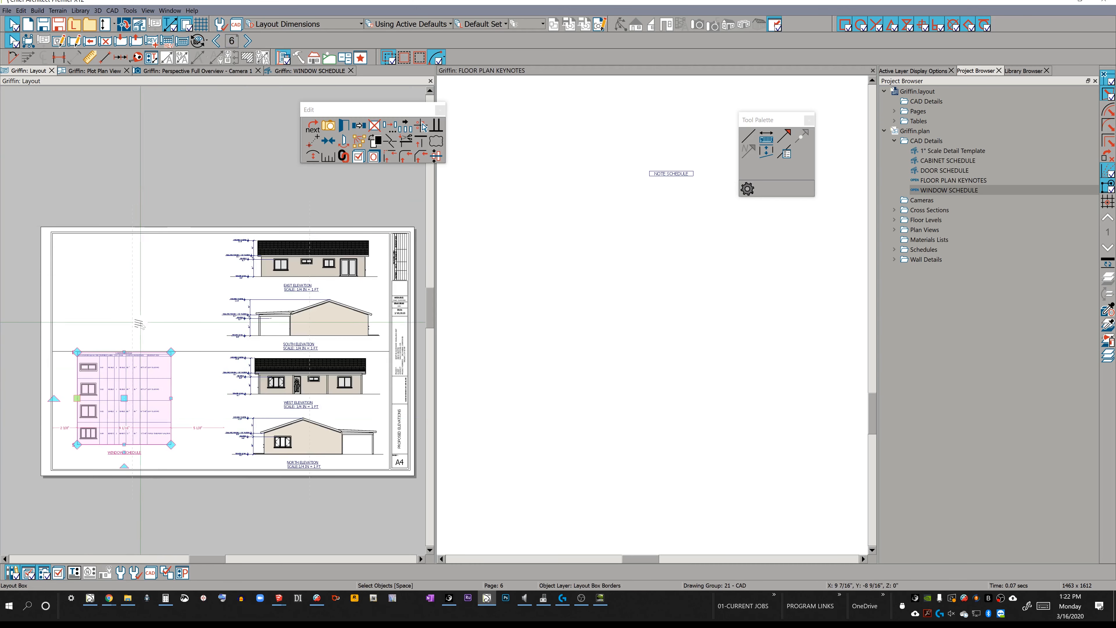
{"action": "key", "text": "c"}
{"action": "left_click", "coordinate": [131, 320]}
{"action": "left_click", "coordinate": [163, 182]}
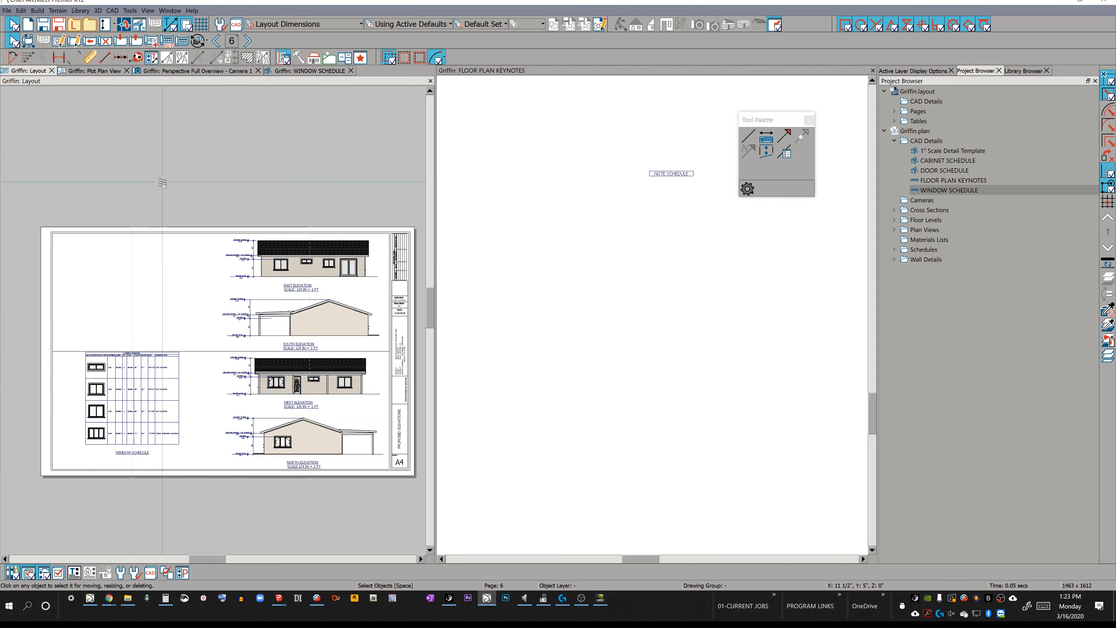
Move the window schedule view straight down about 5/8" below the sheet's horizontal dividing line
{"action": "left_click", "coordinate": [142, 399]}
{"action": "left_click_drag", "start_coordinate": [134, 398], "coordinate": [134, 405]}
{"action": "left_click", "coordinate": [187, 171]}
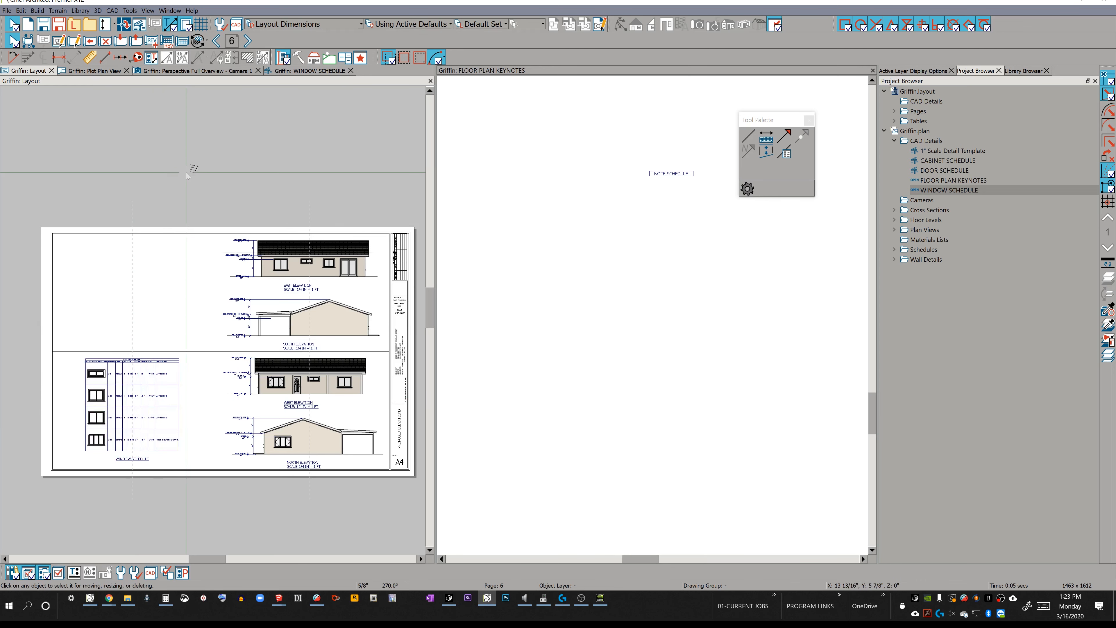
Open the DOOR SCHEDULE CAD detail and the specification of its door schedule
{"action": "left_click", "coordinate": [947, 171]}
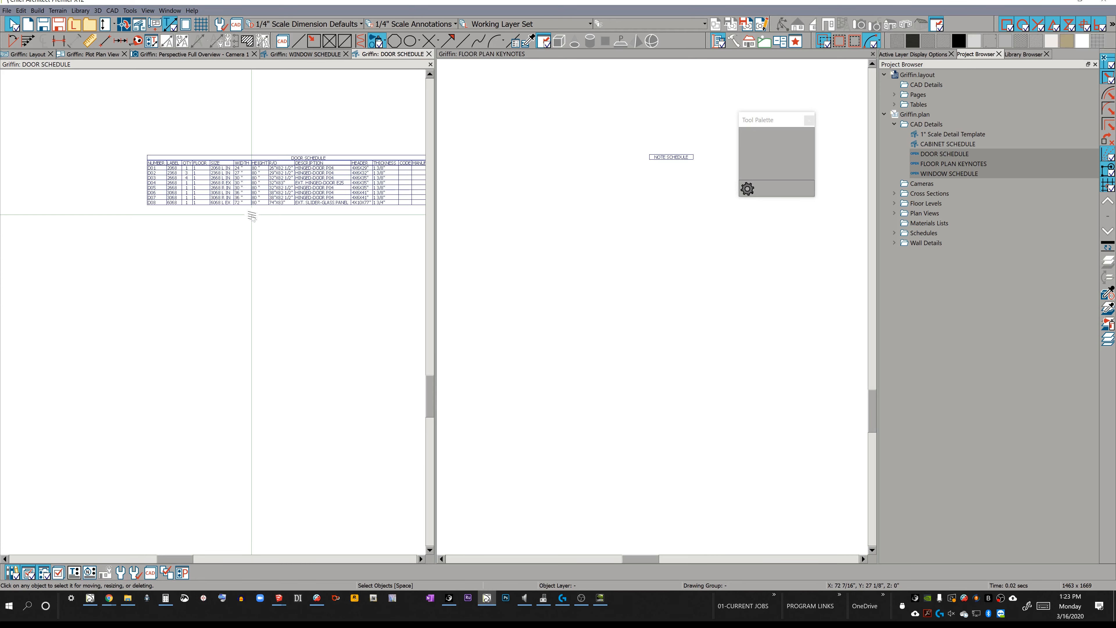
{"action": "left_click", "coordinate": [264, 190]}
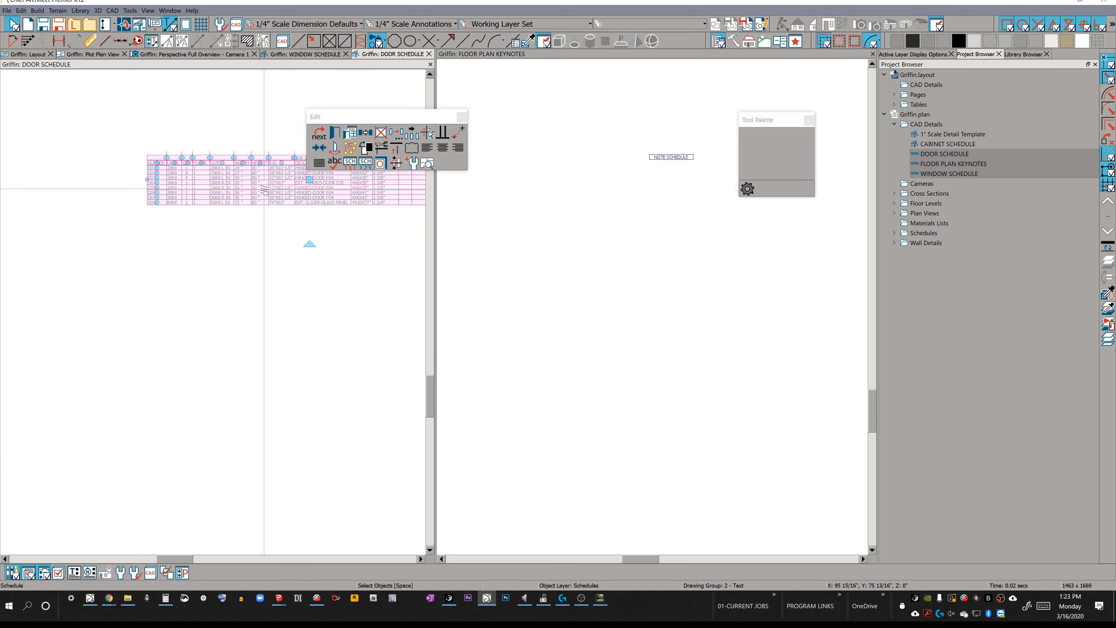
{"action": "double_click", "coordinate": [192, 188]}
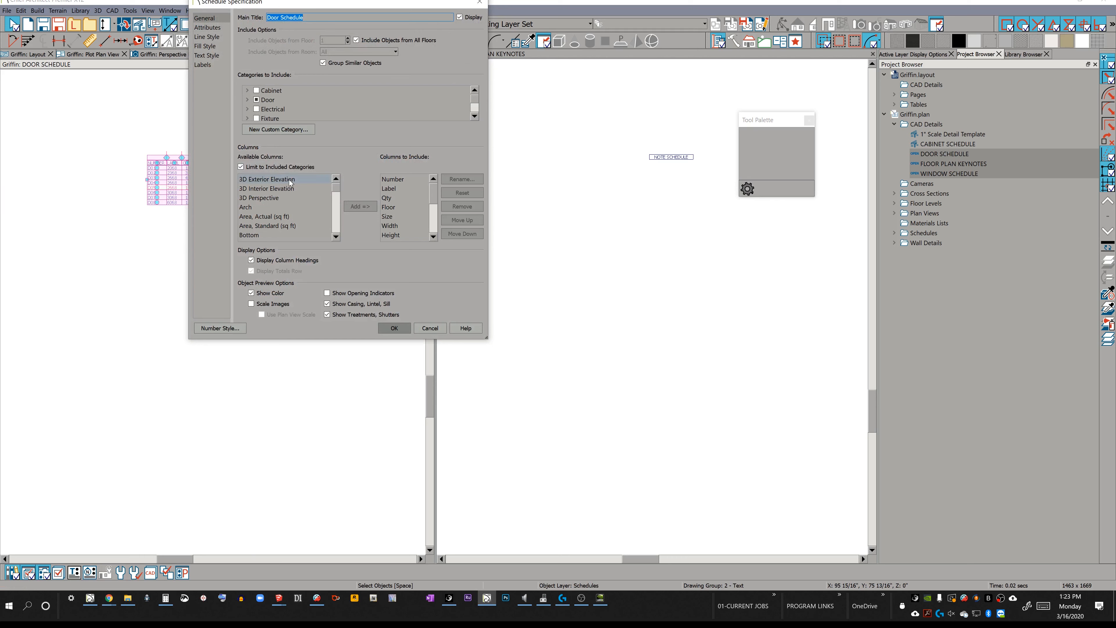
Add the 3D Exterior Elevation column to the door schedule and make it the first included column
{"action": "left_click", "coordinate": [365, 205]}
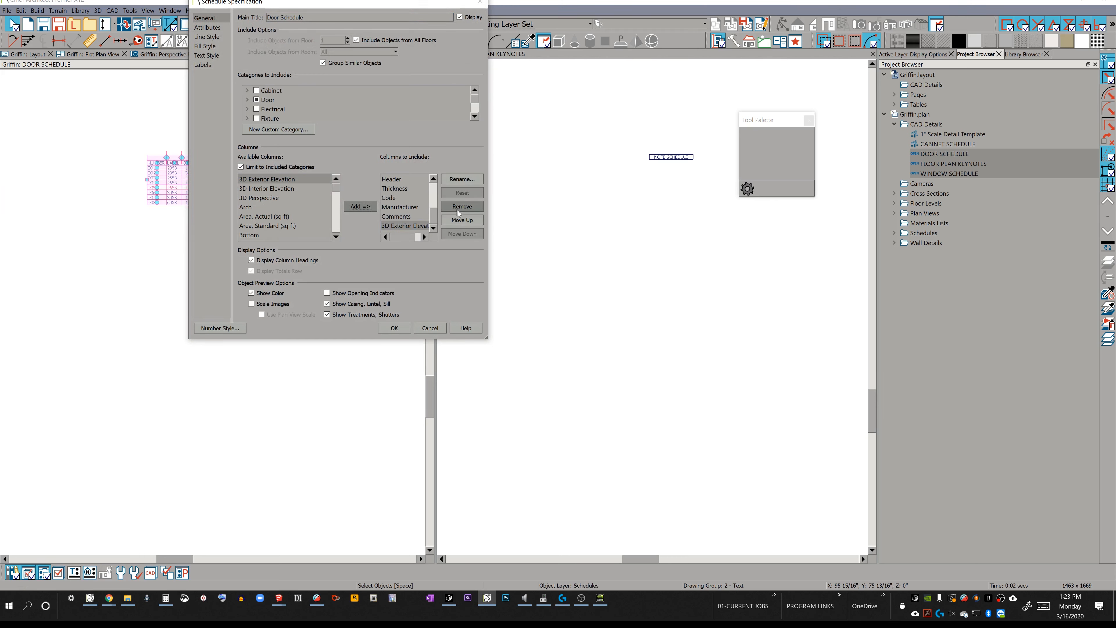
{"action": "left_click", "coordinate": [463, 220]}
{"action": "left_click", "coordinate": [462, 219]}
{"action": "left_click", "coordinate": [462, 220]}
{"action": "left_click", "coordinate": [462, 220]}
{"action": "left_click", "coordinate": [462, 220]}
{"action": "left_click", "coordinate": [463, 220]}
{"action": "left_click", "coordinate": [462, 220]}
{"action": "left_click", "coordinate": [462, 219]}
{"action": "left_click", "coordinate": [465, 221]}
{"action": "left_click", "coordinate": [465, 221]}
{"action": "left_click", "coordinate": [464, 221]}
{"action": "left_click", "coordinate": [465, 220]}
{"action": "left_click", "coordinate": [465, 221]}
{"action": "left_click", "coordinate": [465, 221]}
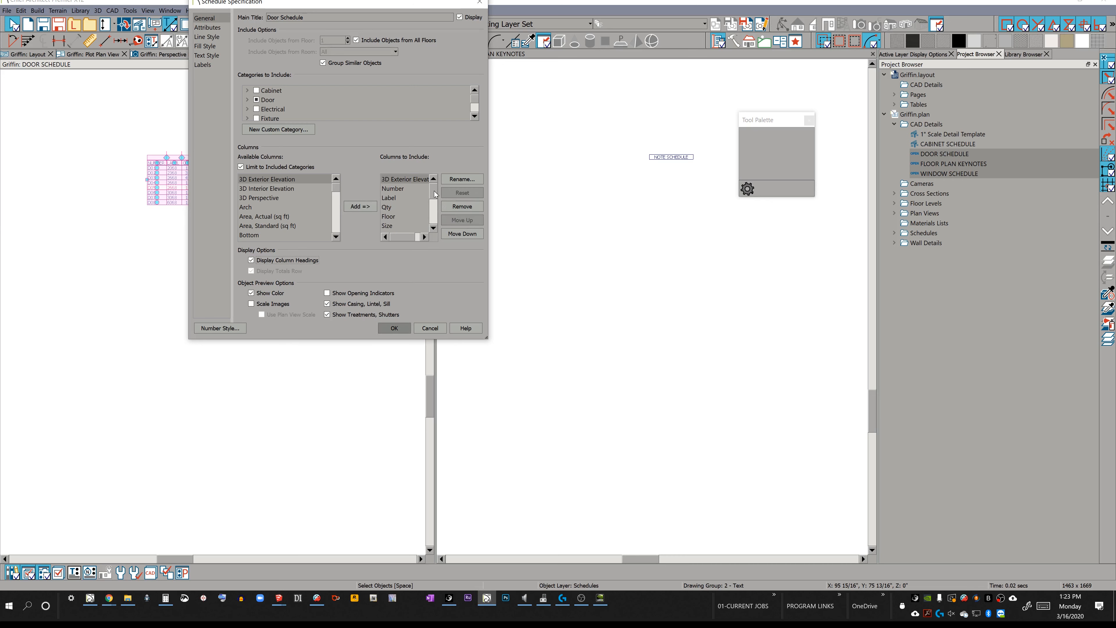
Remove the Header, Thickness, Code, Manufacturer and Floor columns from the door schedule and apply the specification
{"action": "left_click", "coordinate": [464, 209]}
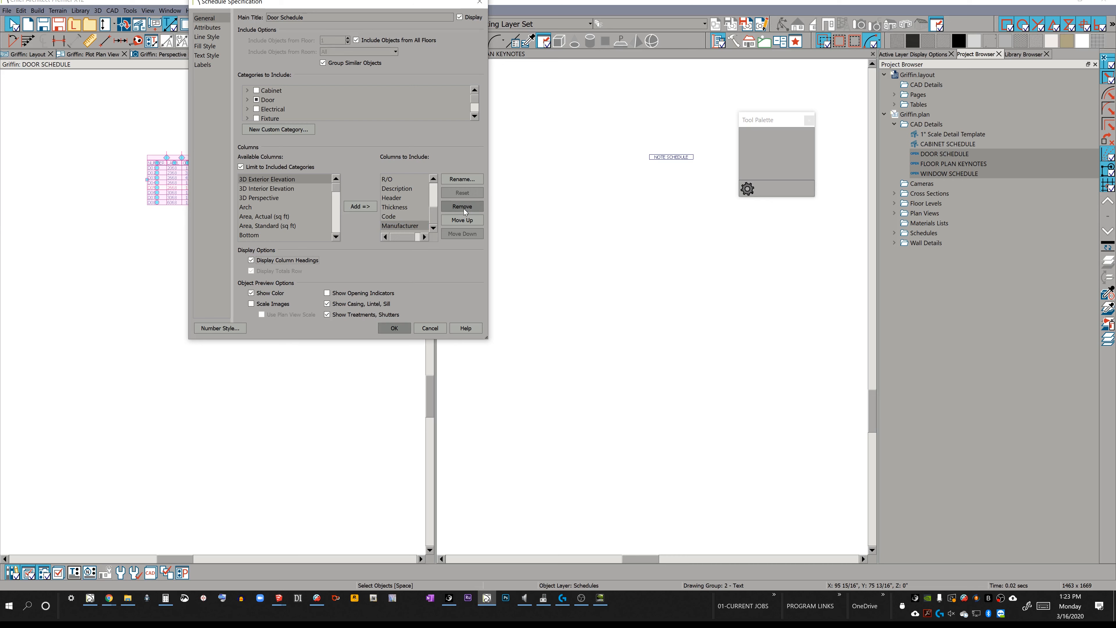
{"action": "left_click", "coordinate": [463, 209]}
{"action": "left_click", "coordinate": [464, 208]}
{"action": "left_click", "coordinate": [464, 208]}
{"action": "left_click", "coordinate": [464, 208]}
{"action": "scroll", "coordinate": [408, 204], "scroll_direction": "up", "scroll_amount": 1}
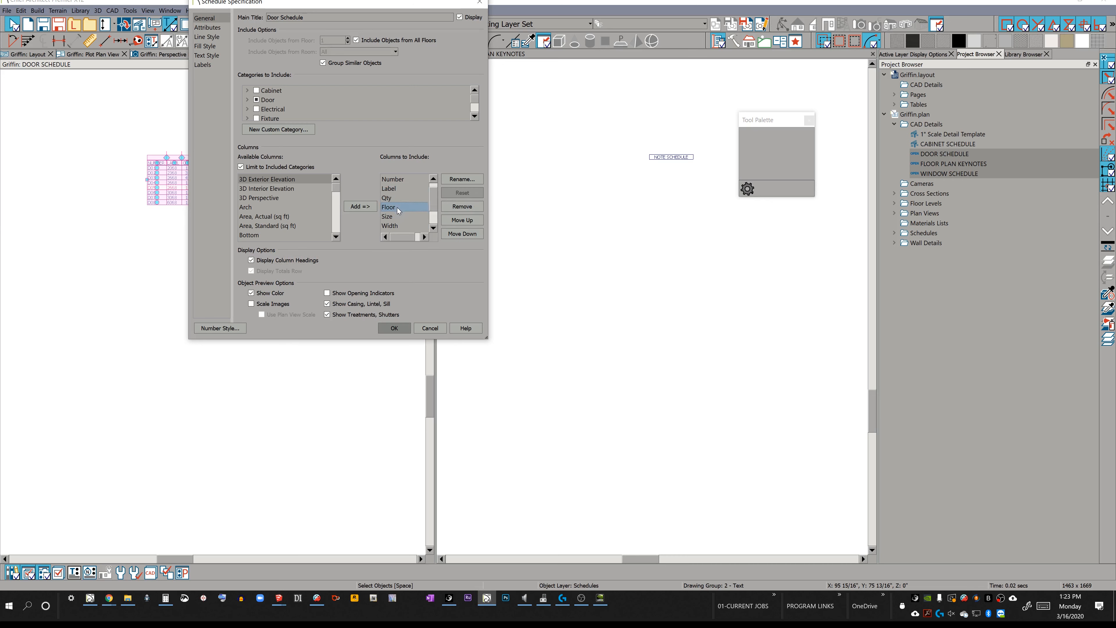
{"action": "left_click", "coordinate": [462, 206]}
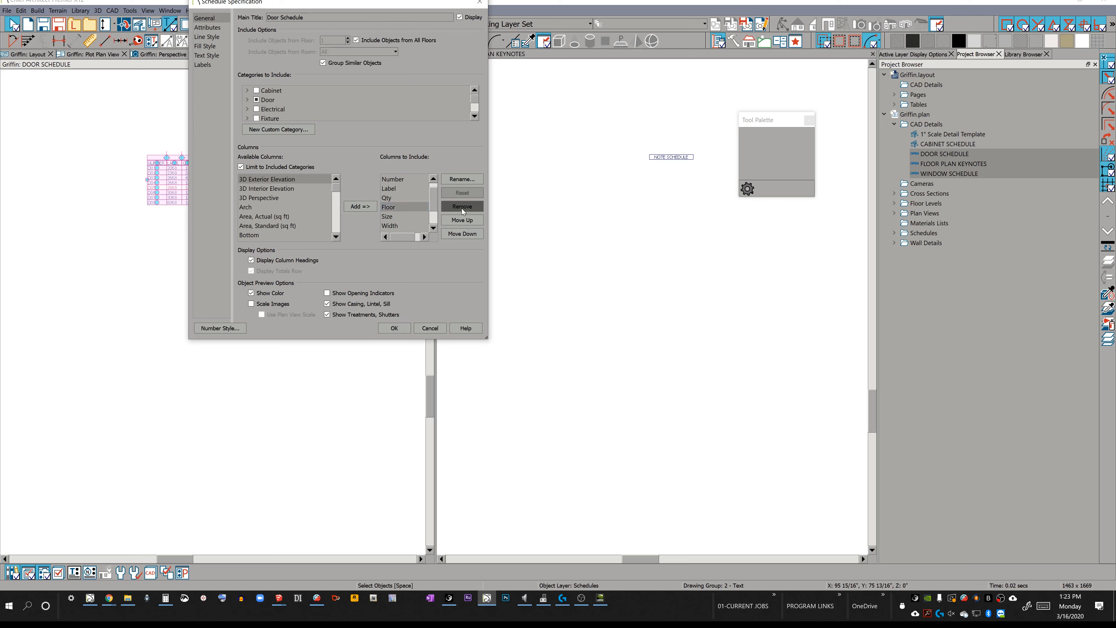
{"action": "scroll", "coordinate": [407, 224], "scroll_direction": "up", "scroll_amount": 1}
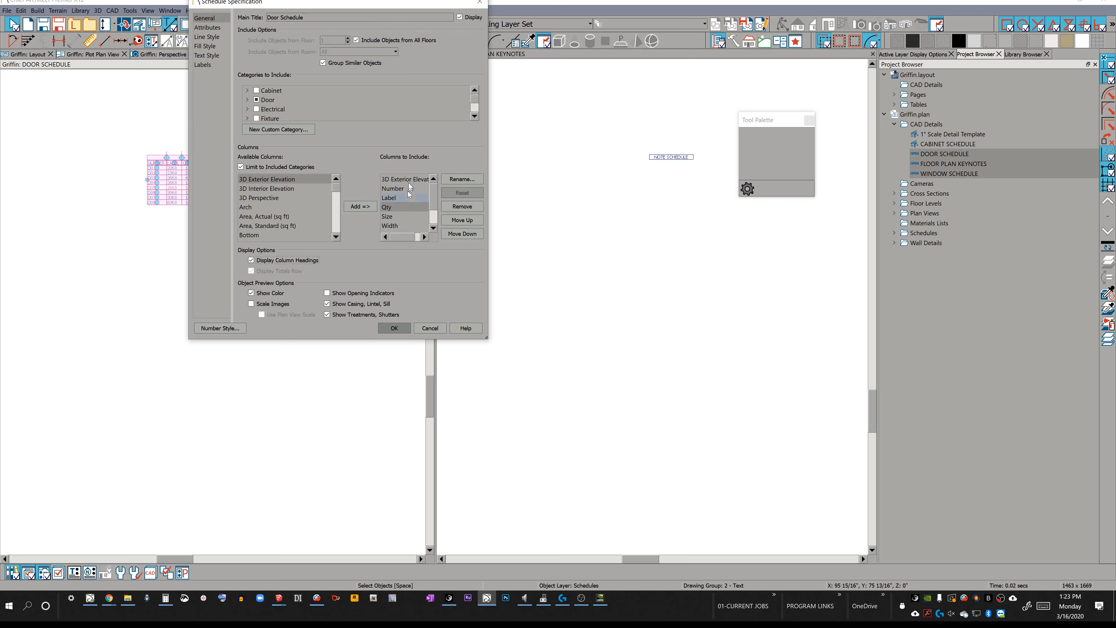
{"action": "left_click", "coordinate": [394, 328]}
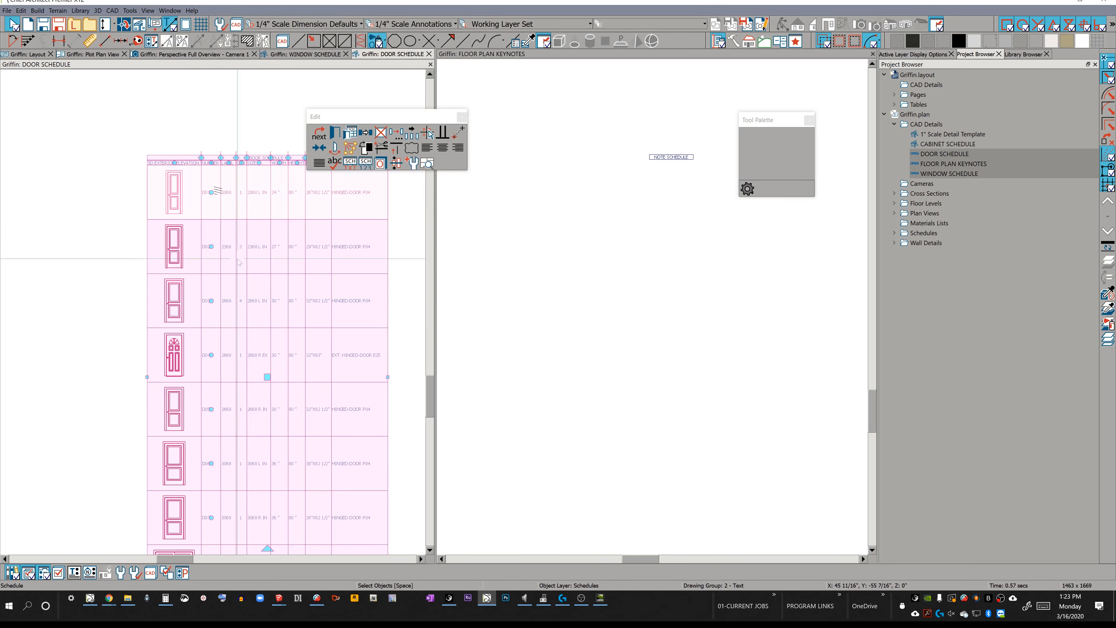
Narrow the door schedule's 3D Exterior Elevation column and send the schedule to layout page 6 at 1/4 in = 1 ft
{"action": "left_click_drag", "start_coordinate": [204, 161], "coordinate": [191, 159]}
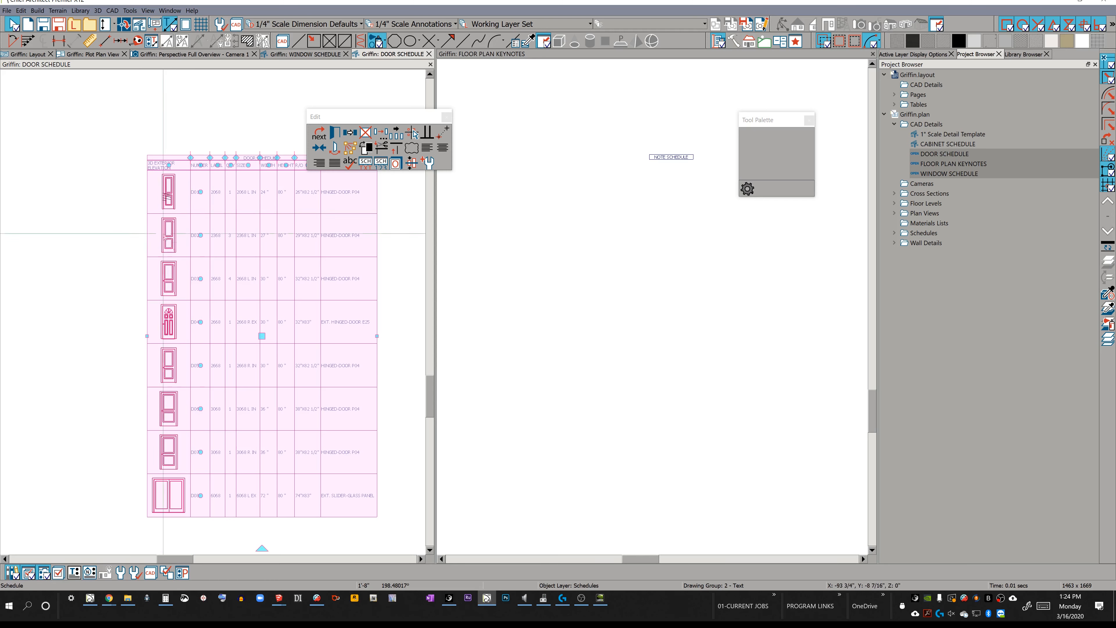
{"action": "left_click_drag", "start_coordinate": [188, 155], "coordinate": [323, 288]}
{"action": "key", "text": "ctrl+m"}
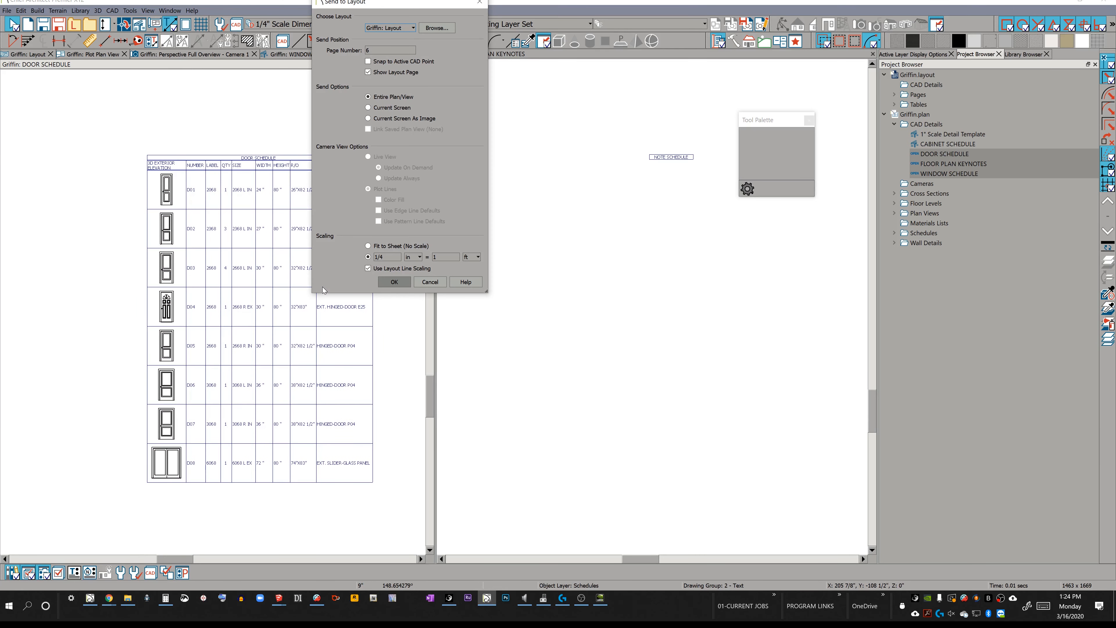
{"action": "key", "text": "Return"}
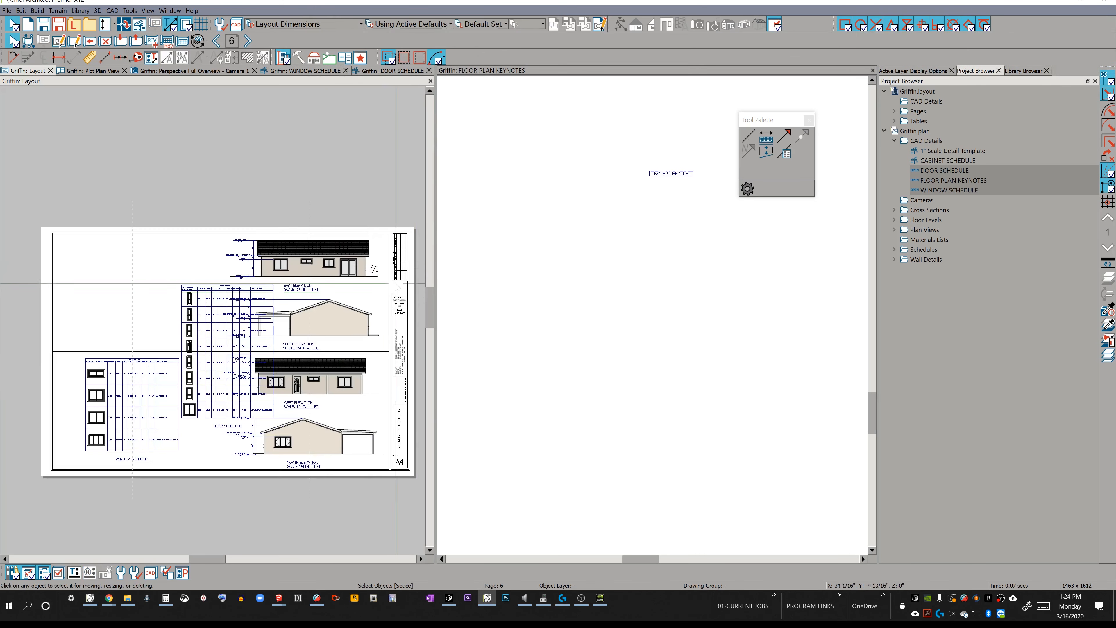
Move the door schedule view clear of the sheet's middle and park the window schedule view below the sheet
{"action": "left_click", "coordinate": [256, 297]}
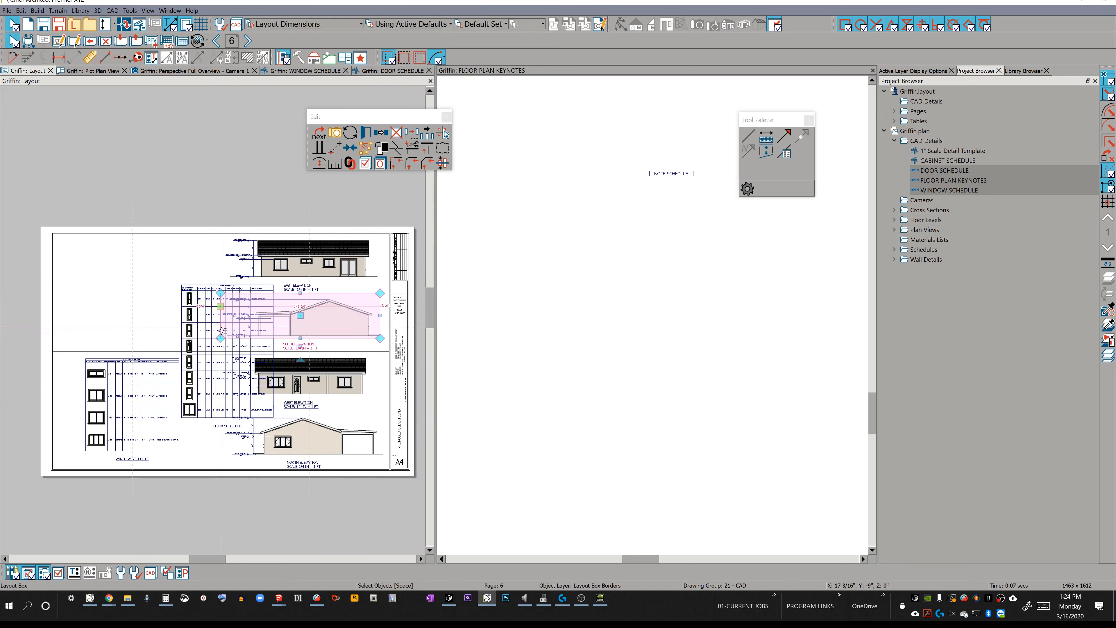
{"action": "left_click", "coordinate": [209, 357]}
{"action": "left_click_drag", "start_coordinate": [228, 351], "coordinate": [312, 480]}
{"action": "left_click", "coordinate": [135, 401]}
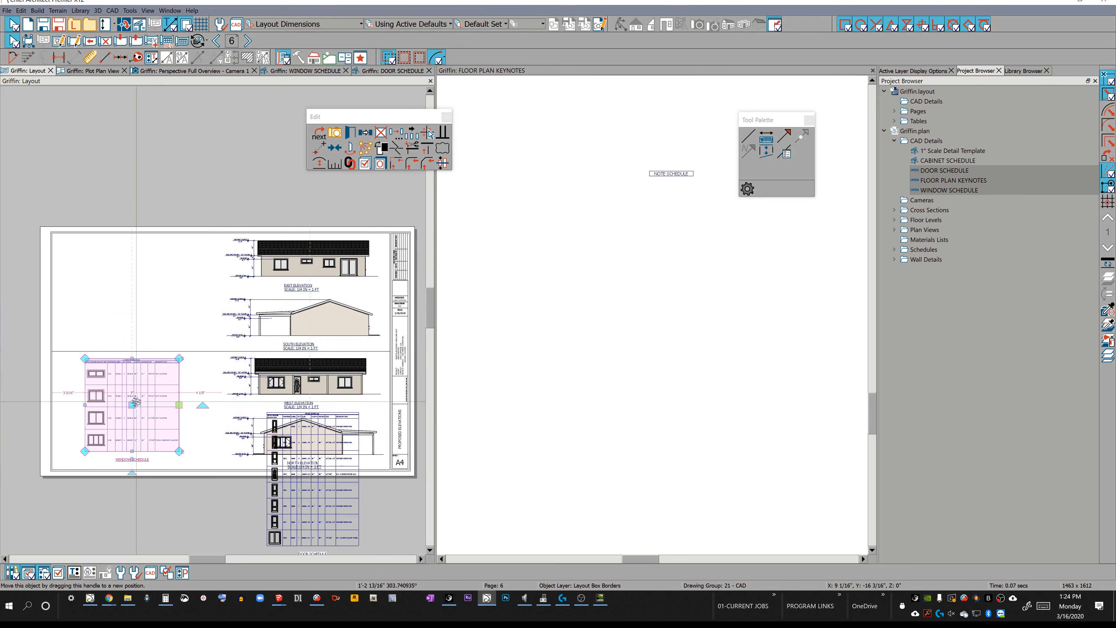
{"action": "left_click_drag", "start_coordinate": [135, 401], "coordinate": [148, 523]}
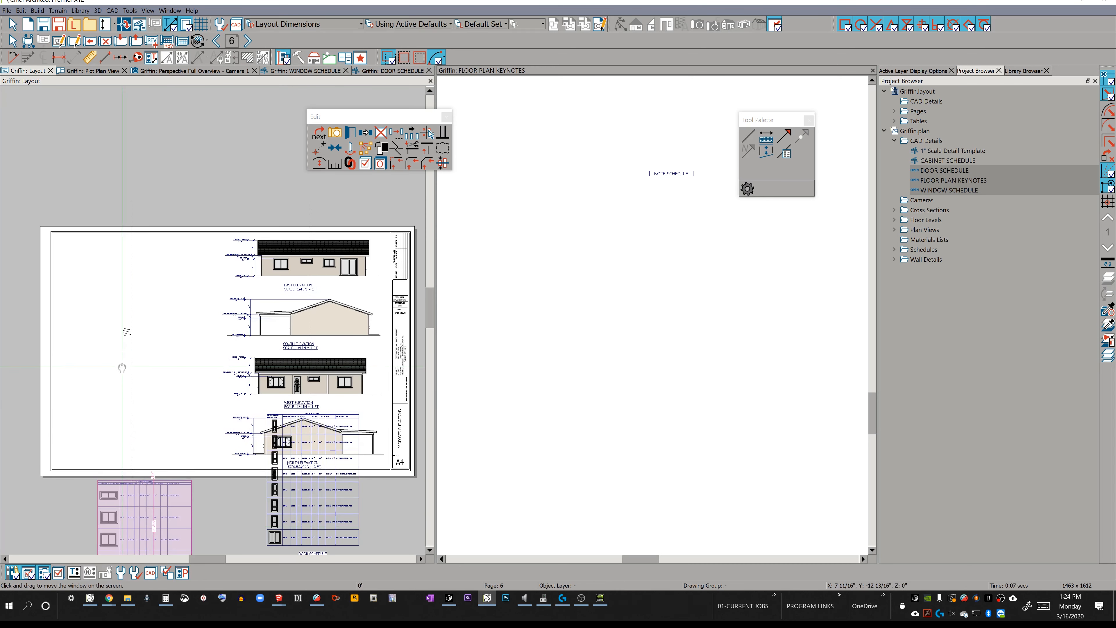
{"action": "middle_click_drag", "start_coordinate": [121, 367], "coordinate": [137, 318]}
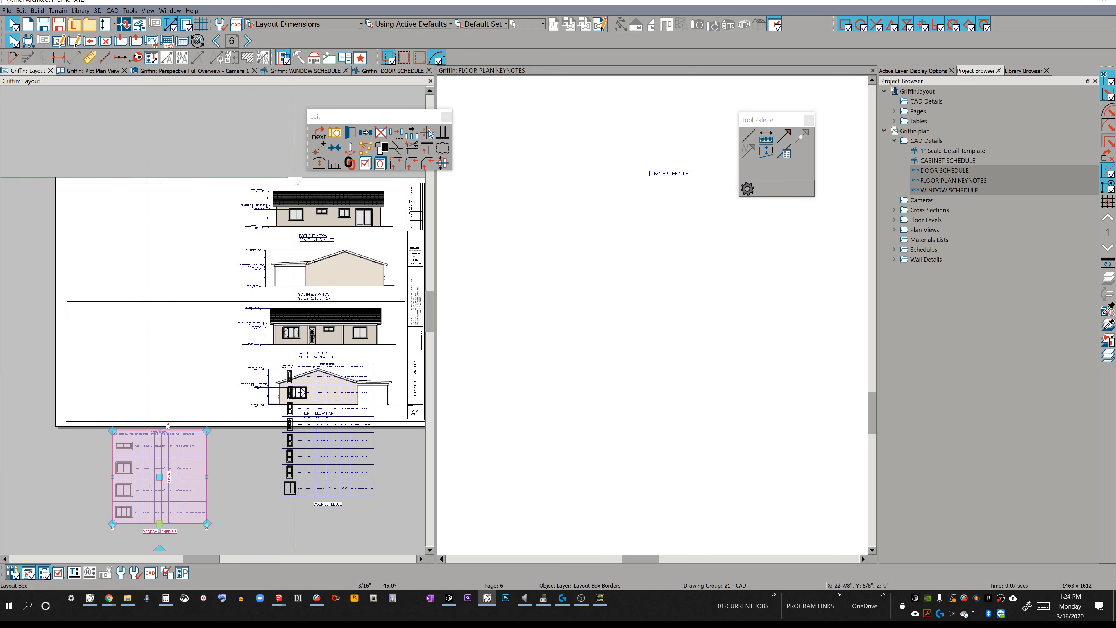
Move the east elevation to the sheet's upper left and the south elevation beside it at the upper right
{"action": "left_click", "coordinate": [326, 213]}
{"action": "left_click_drag", "start_coordinate": [326, 214], "coordinate": [145, 207]}
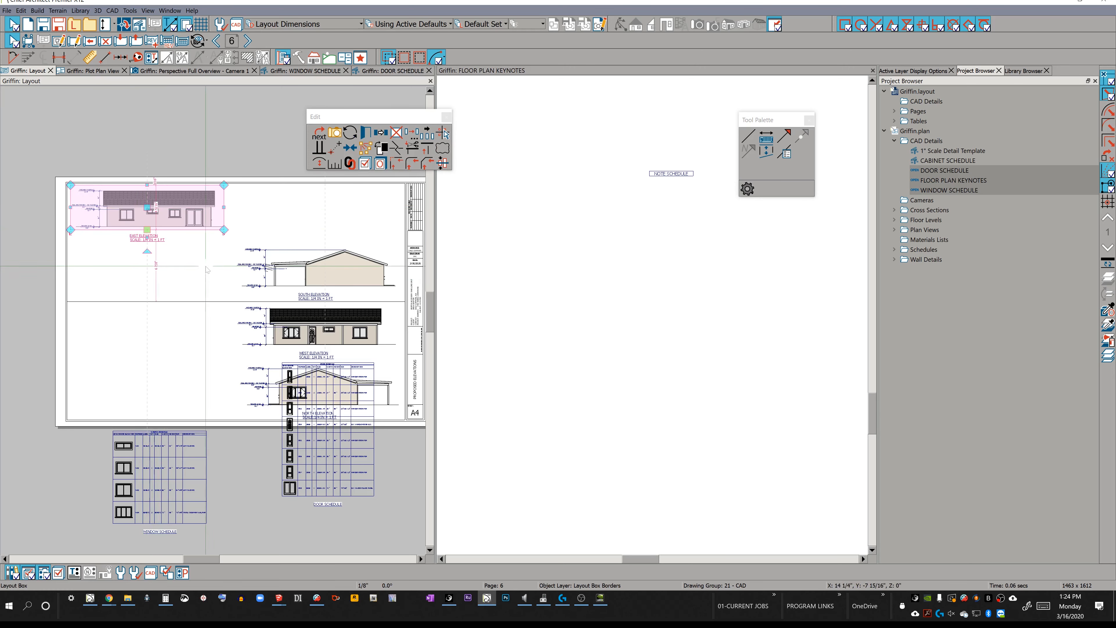
{"action": "left_click", "coordinate": [325, 256]}
{"action": "left_click_drag", "start_coordinate": [326, 256], "coordinate": [303, 211]}
Center the west elevation beneath the east elevation and raise it above the sheet's horizontal dividing line
{"action": "left_click", "coordinate": [356, 320]}
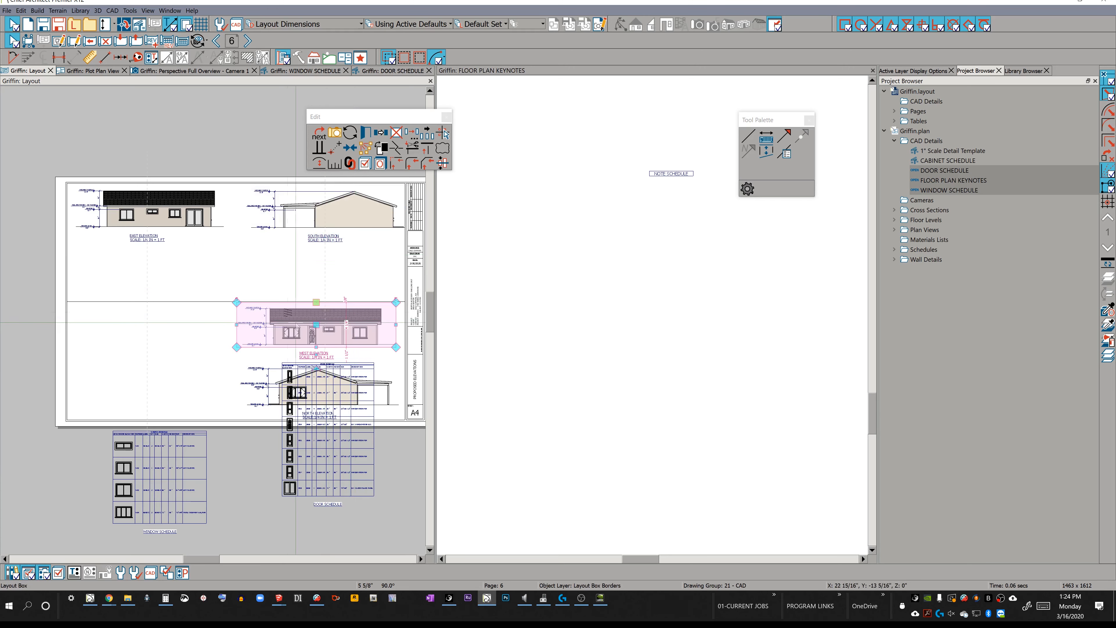
{"action": "key", "text": "c"}
{"action": "left_click", "coordinate": [154, 215]}
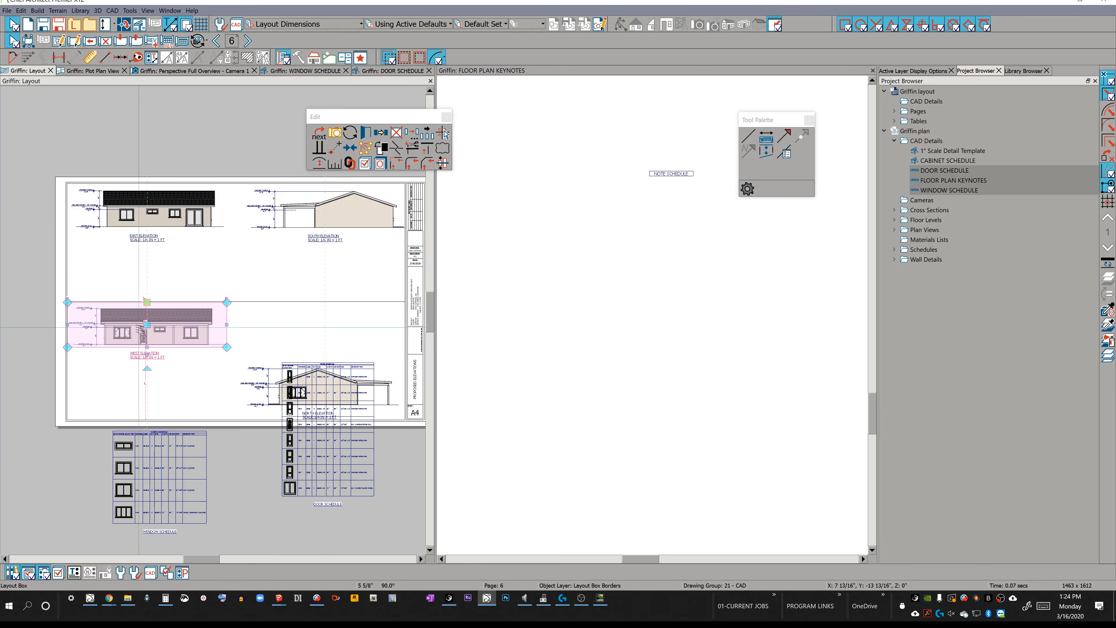
{"action": "left_click_drag", "start_coordinate": [147, 325], "coordinate": [146, 273]}
Align the north elevation level with the west elevation and center it beneath the south elevation
{"action": "left_click", "coordinate": [328, 387]}
{"action": "left_click", "coordinate": [327, 387]}
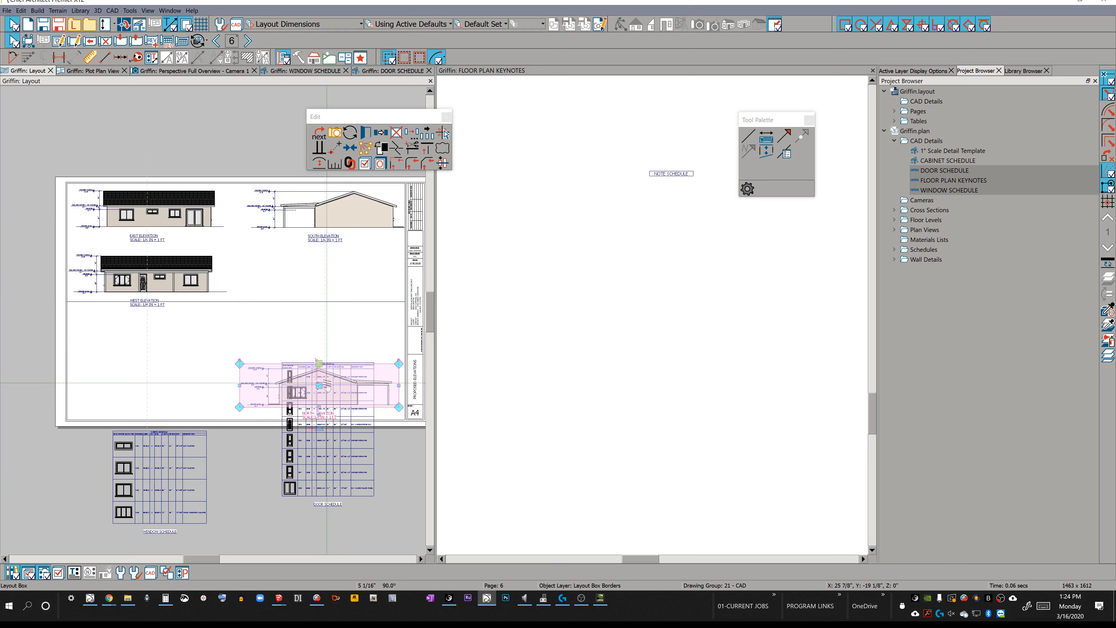
{"action": "key", "text": "c"}
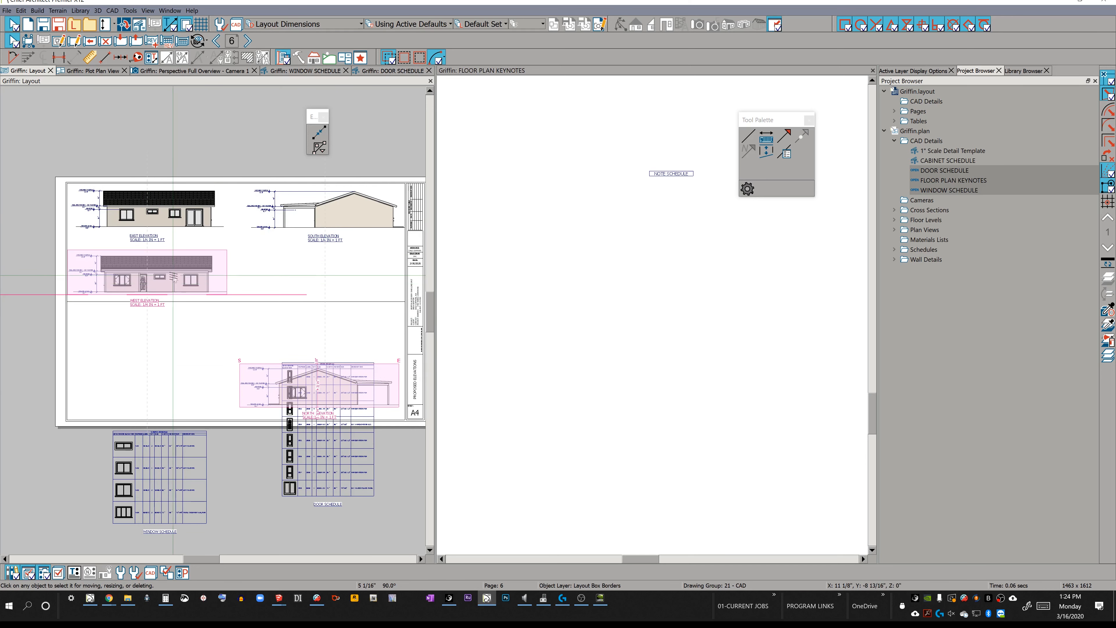
{"action": "left_click", "coordinate": [215, 274]}
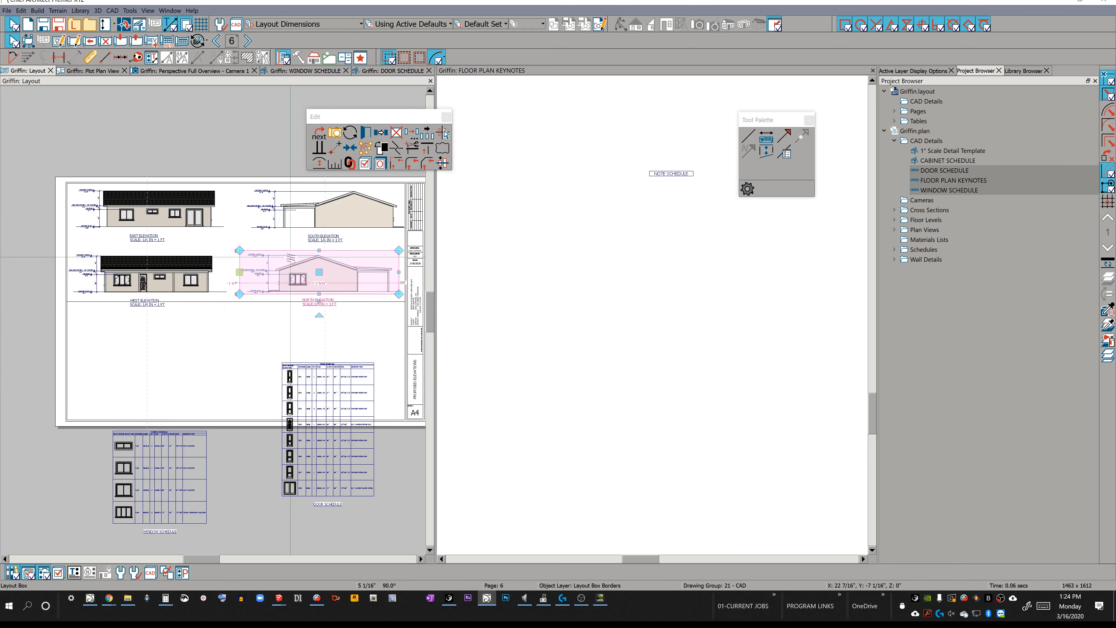
{"action": "left_click", "coordinate": [311, 216]}
{"action": "left_click", "coordinate": [233, 360]}
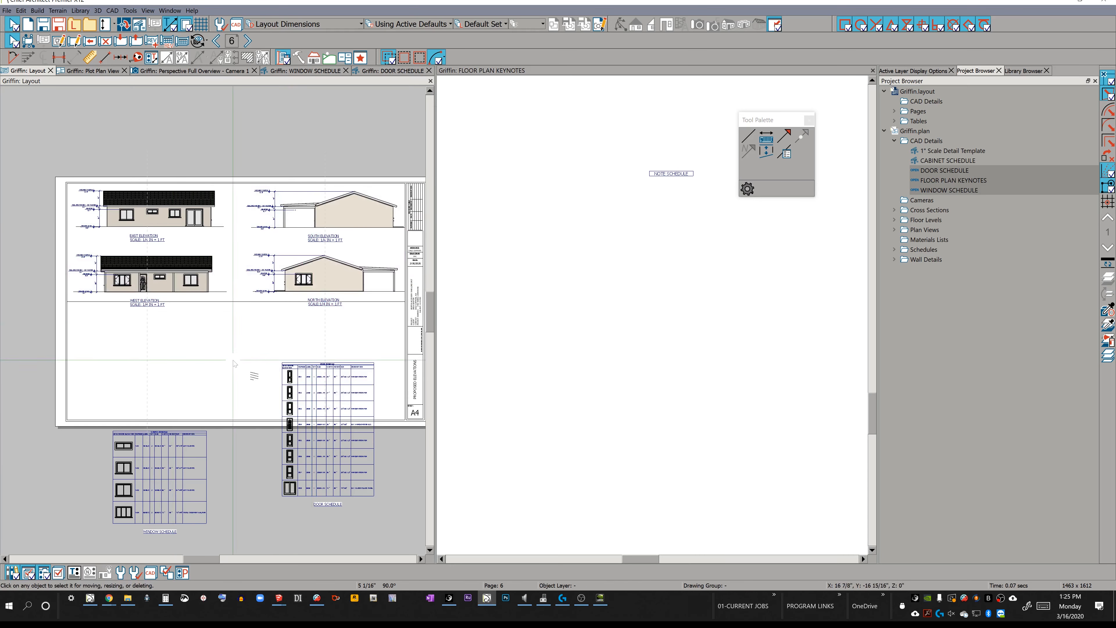
Place the door schedule view beneath the north elevation and the window schedule view beneath the west elevation
{"action": "left_click", "coordinate": [328, 374]}
{"action": "left_click_drag", "start_coordinate": [330, 429], "coordinate": [328, 370]}
{"action": "left_click", "coordinate": [157, 477]}
{"action": "left_click_drag", "start_coordinate": [157, 477], "coordinate": [146, 356]}
{"action": "left_click", "coordinate": [307, 374]}
Narrow the 3D Exterior Elevation column further in the DOOR SCHEDULE detail so the schedule fits the sheet, and return to the layout
{"action": "scroll", "coordinate": [333, 420], "scroll_direction": "down", "scroll_amount": 2}
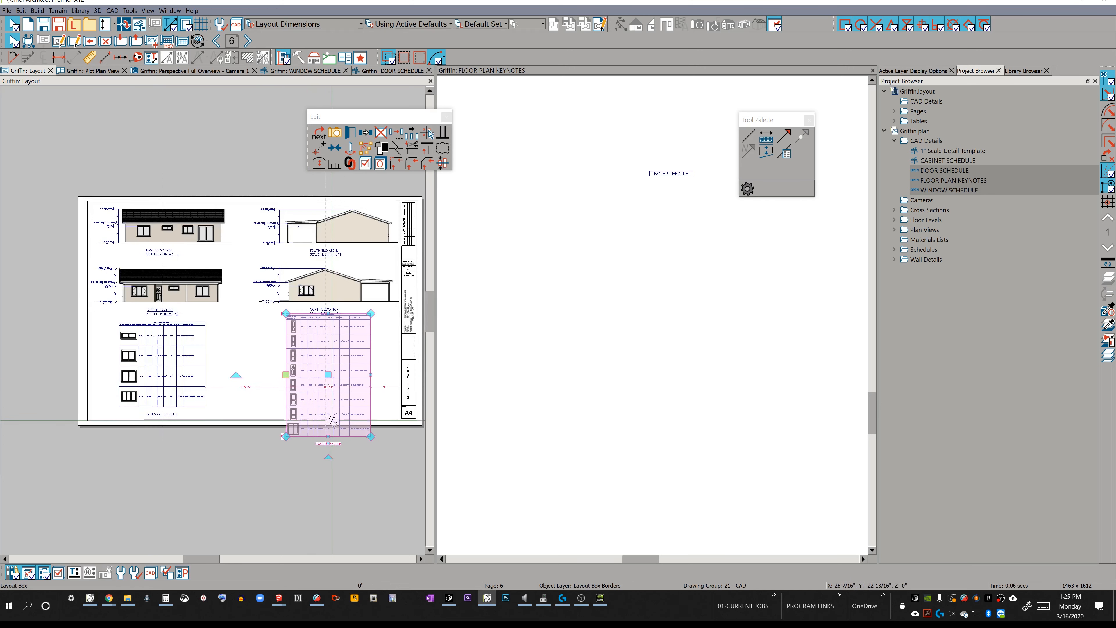
{"action": "scroll", "coordinate": [332, 421], "scroll_direction": "up", "scroll_amount": 3}
{"action": "scroll", "coordinate": [203, 312], "scroll_direction": "down", "scroll_amount": 2}
{"action": "middle_click_drag", "start_coordinate": [203, 311], "coordinate": [145, 257]}
{"action": "scroll", "coordinate": [241, 382], "scroll_direction": "up", "scroll_amount": 3}
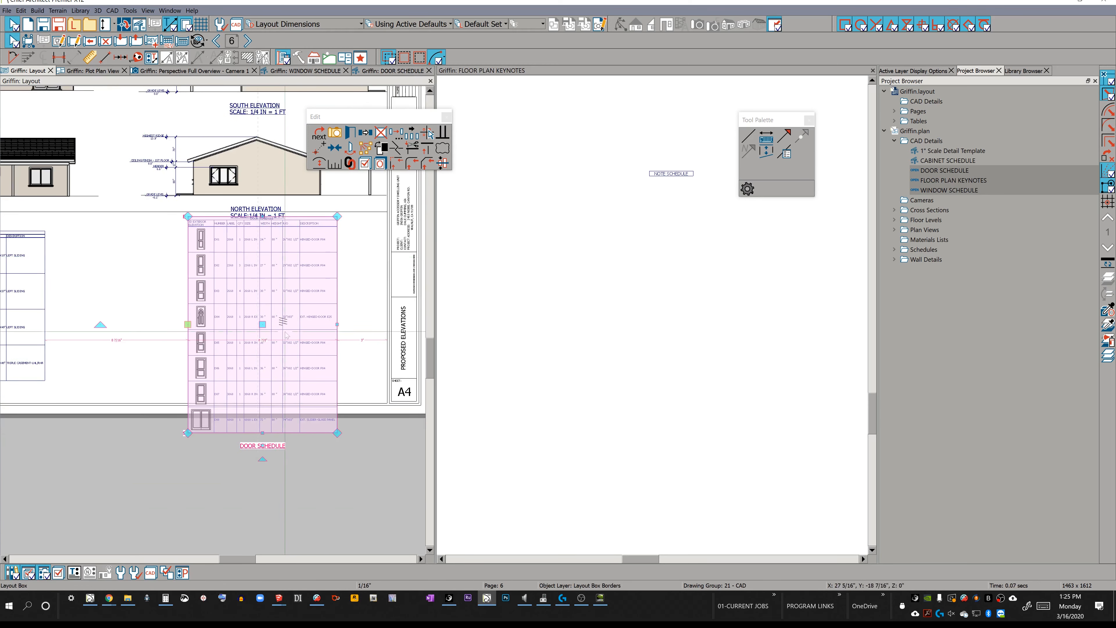
{"action": "left_click", "coordinate": [388, 73]}
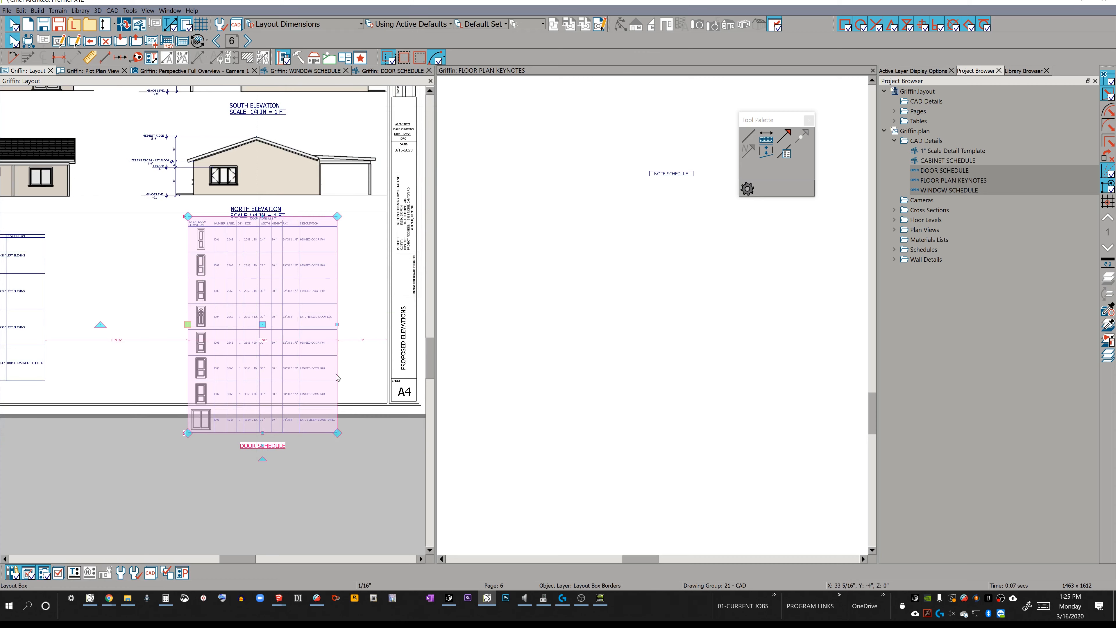
{"action": "left_click", "coordinate": [193, 163]}
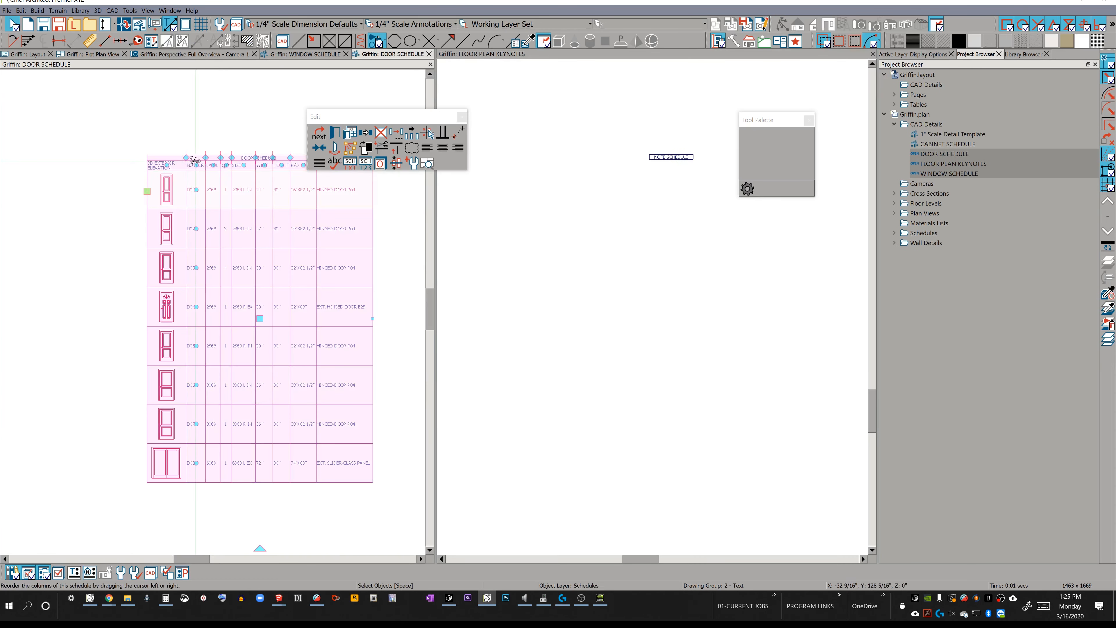
{"action": "left_click_drag", "start_coordinate": [187, 157], "coordinate": [179, 155]}
{"action": "left_click", "coordinate": [38, 55]}
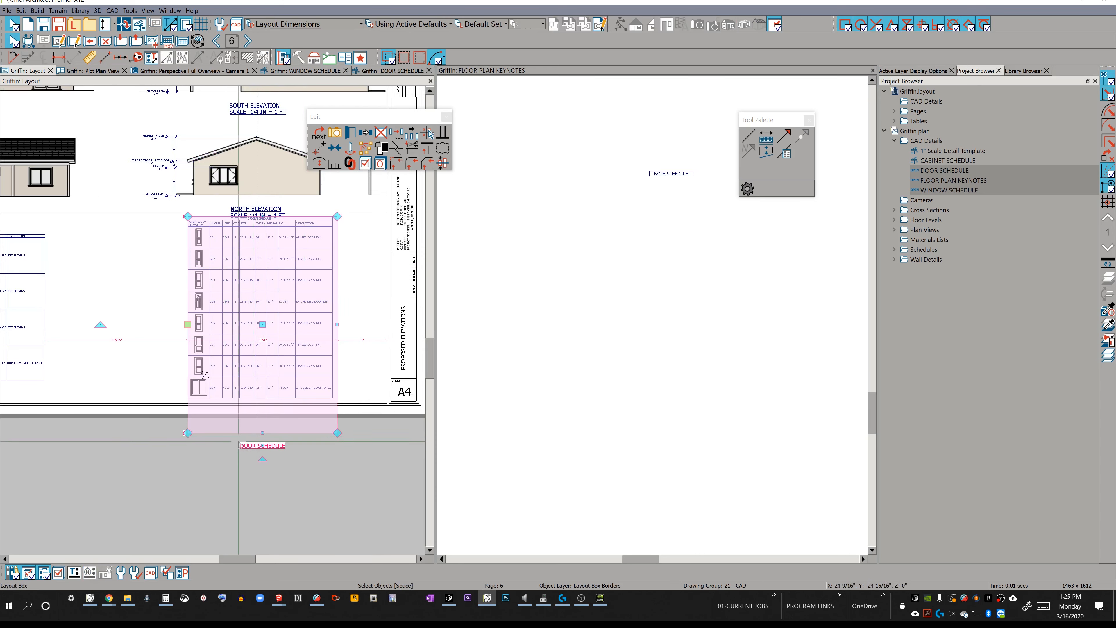
Turn off the view labels beneath both the window schedule and door schedule layout boxes
{"action": "scroll", "coordinate": [80, 326], "scroll_direction": "down", "scroll_amount": 4}
{"action": "middle_click_drag", "start_coordinate": [78, 284], "coordinate": [189, 311]}
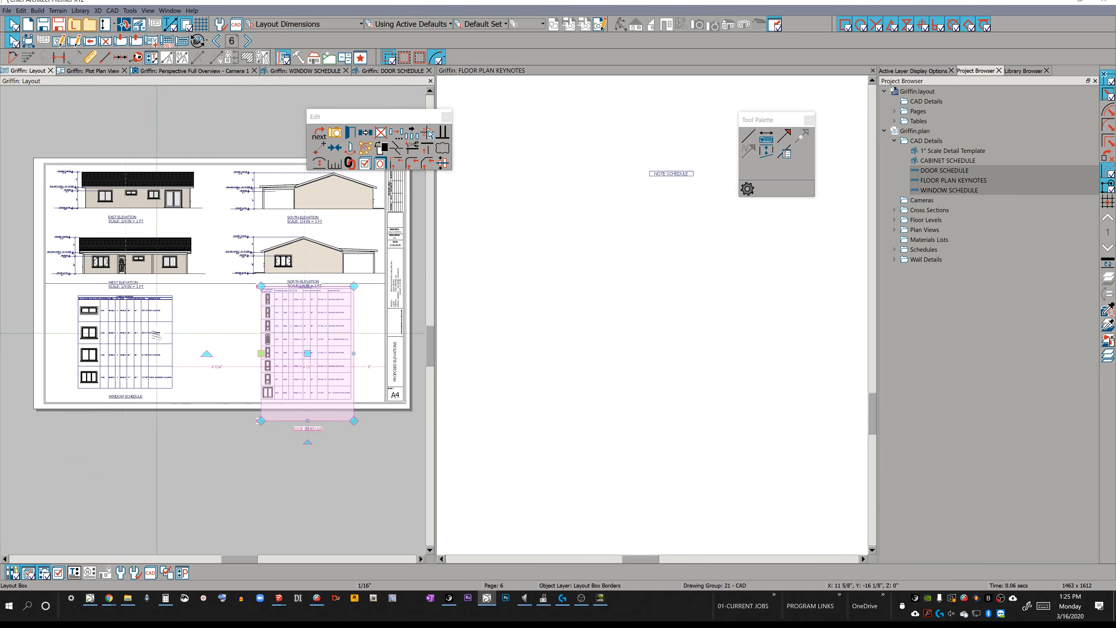
{"action": "scroll", "coordinate": [157, 333], "scroll_direction": "up", "scroll_amount": 2}
{"action": "left_click", "coordinate": [110, 309], "text": "shift"}
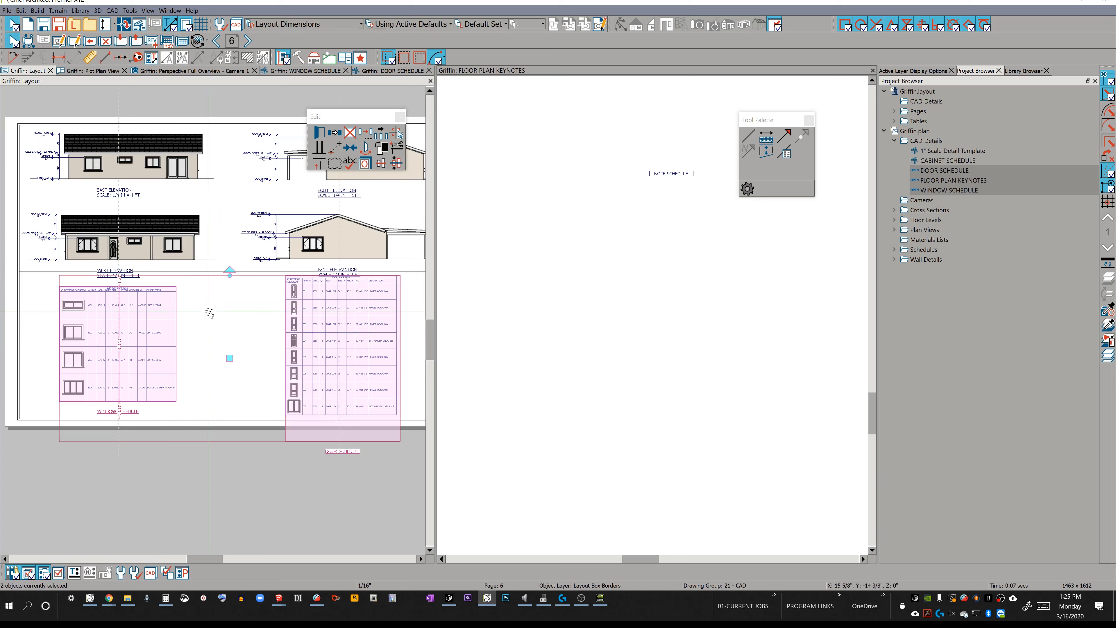
{"action": "key", "text": "ctrl+e"}
{"action": "left_click", "coordinate": [429, 168]}
{"action": "left_click", "coordinate": [473, 140]}
{"action": "key", "text": "Return"}
{"action": "key", "text": "Escape"}
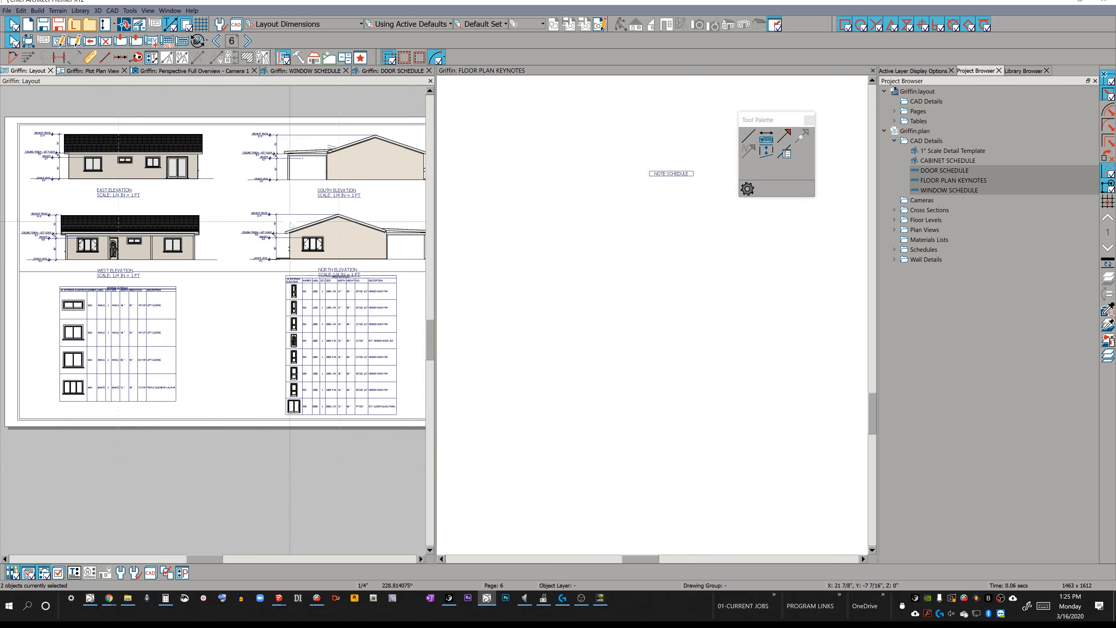
Close the DOOR SCHEDULE, WINDOW SCHEDULE and Perspective Full Overview camera views
{"action": "left_click", "coordinate": [381, 71]}
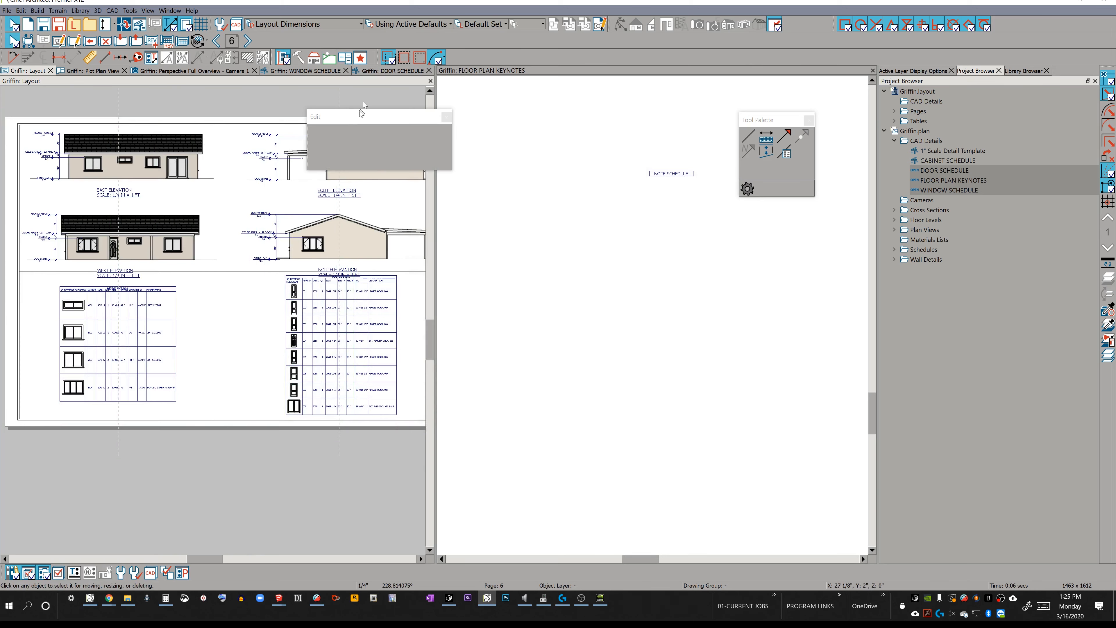
{"action": "key", "text": "ctrl+w"}
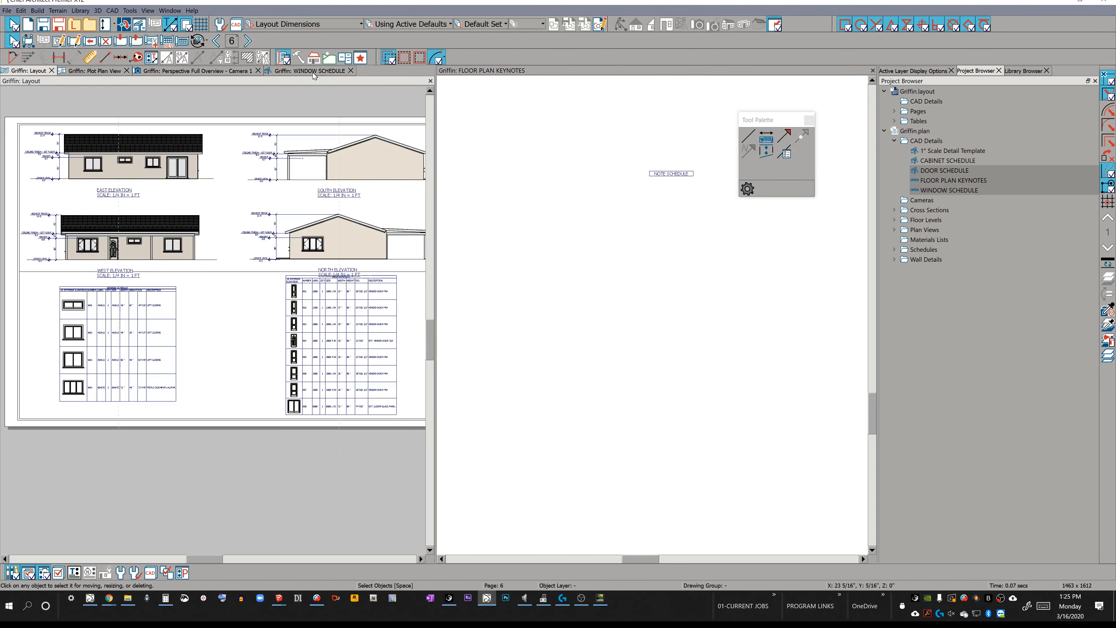
{"action": "left_click", "coordinate": [312, 56]}
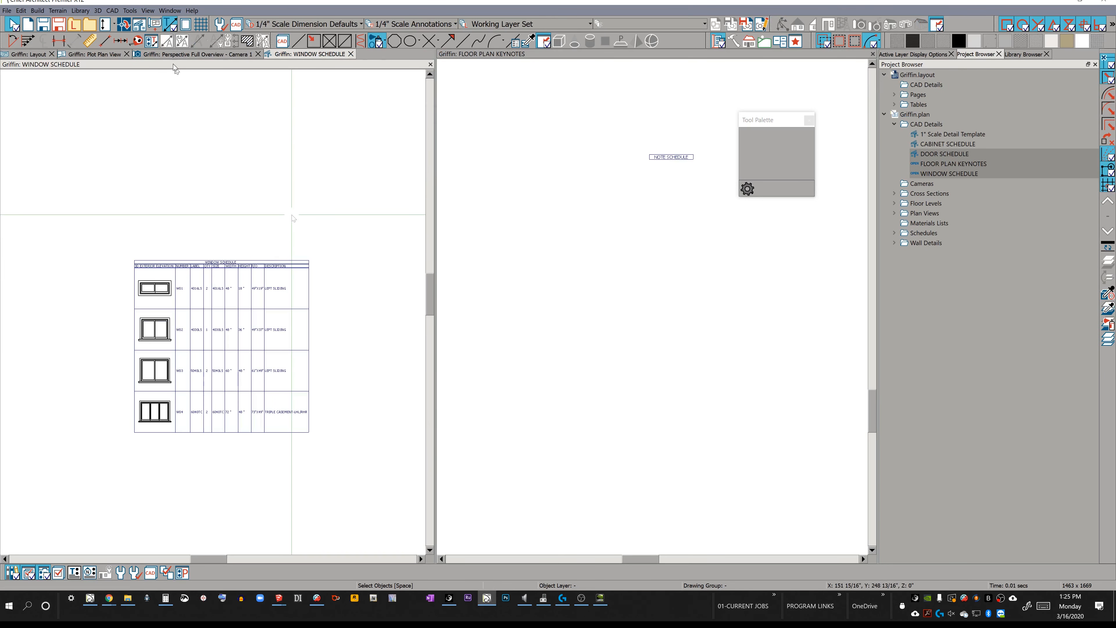
{"action": "key", "text": "ctrl+w"}
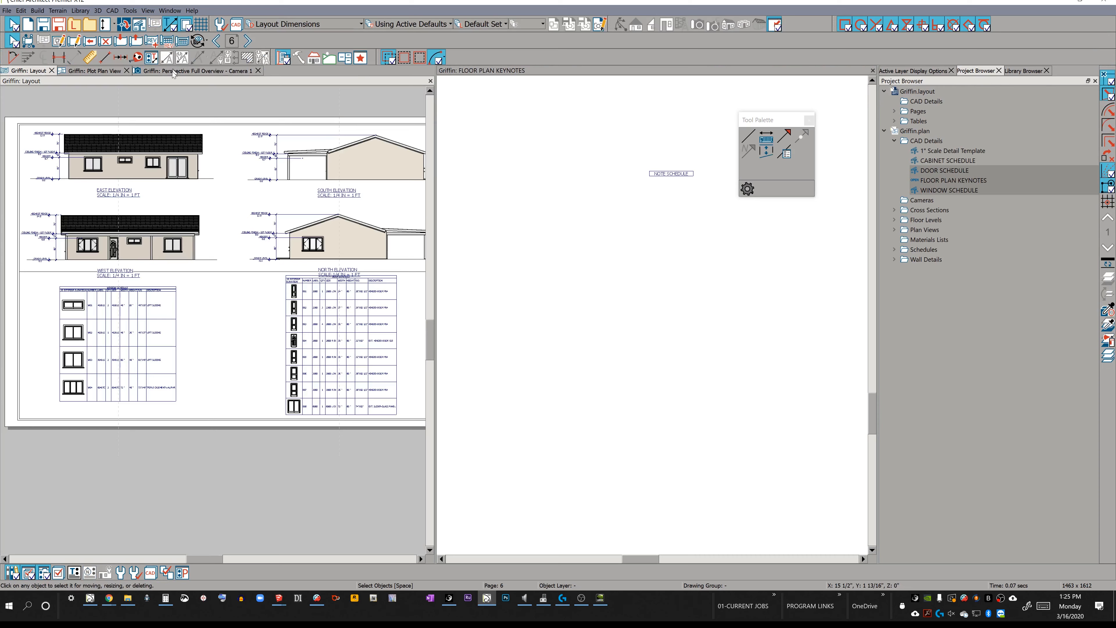
{"action": "left_click", "coordinate": [263, 71]}
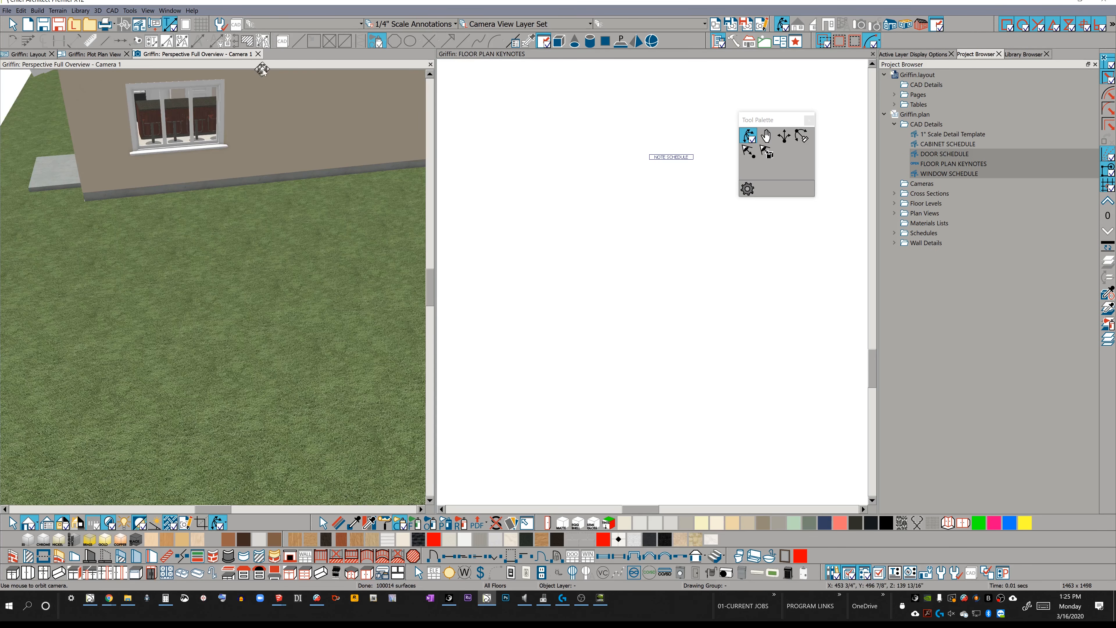
{"action": "left_click", "coordinate": [259, 53]}
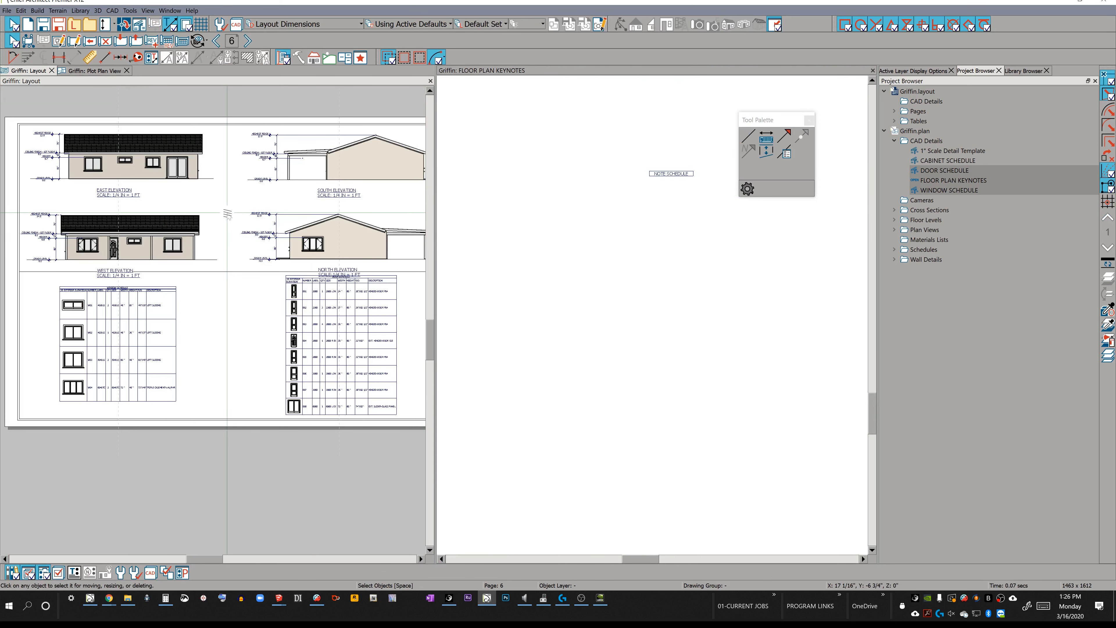
{"action": "key", "text": "alt+Tab"}
{"action": "key", "text": "alt+Tab"}
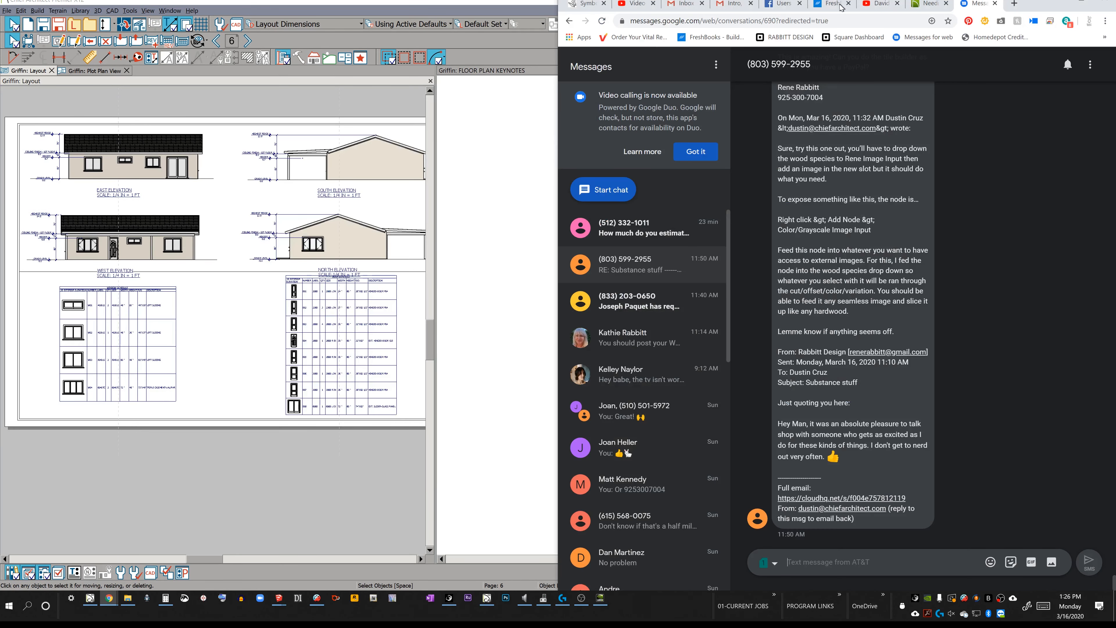
{"action": "left_click", "coordinate": [831, 4]}
{"action": "left_click", "coordinate": [521, 396]}
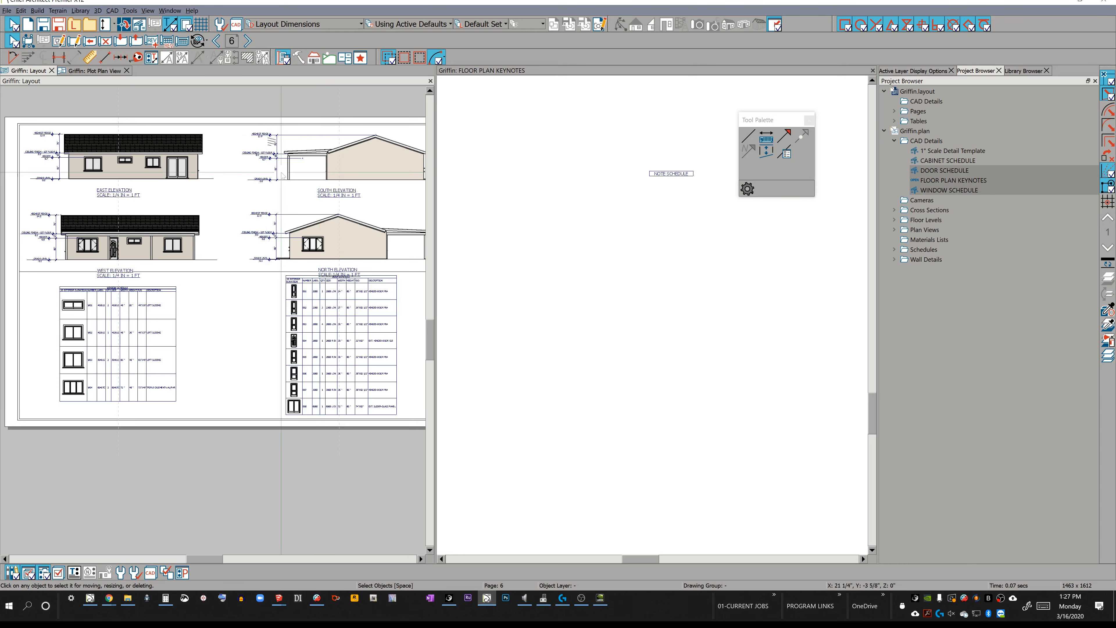
Go back through the layout pages to the project cover sheet on page 2
{"action": "left_click", "coordinate": [218, 41]}
{"action": "left_click", "coordinate": [218, 41]}
{"action": "left_click", "coordinate": [218, 40]}
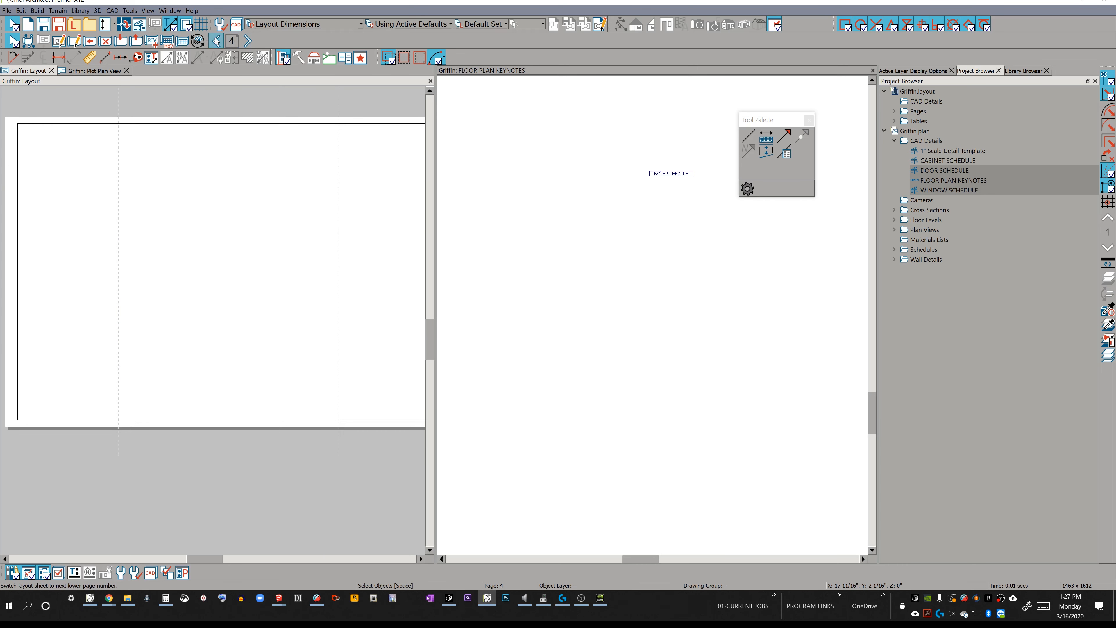
{"action": "left_click", "coordinate": [216, 41]}
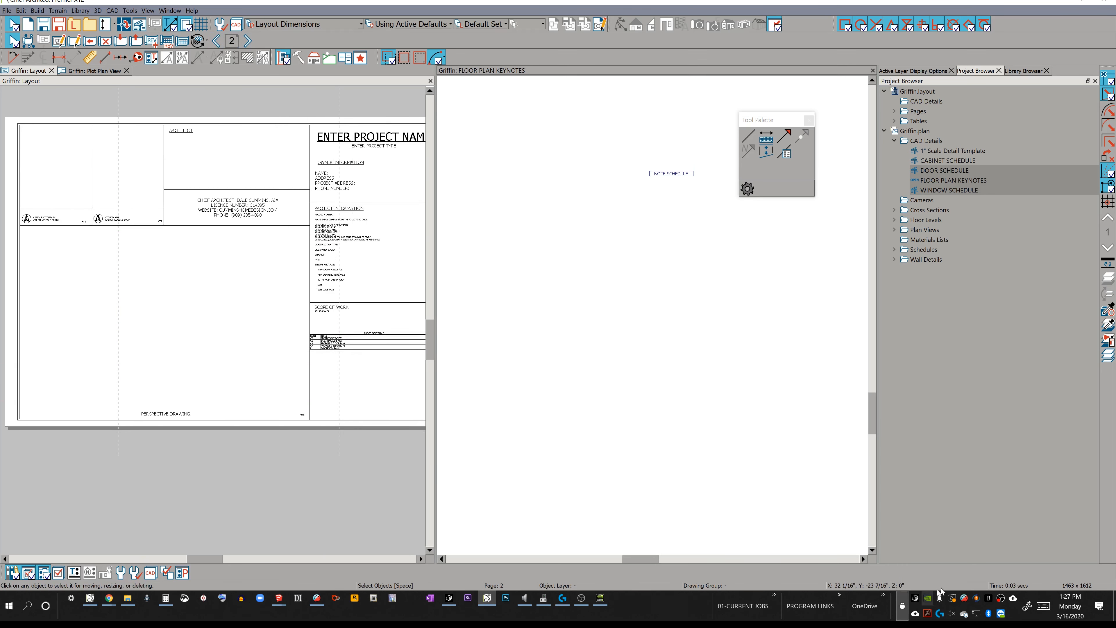
{"action": "right_click", "coordinate": [1001, 598]}
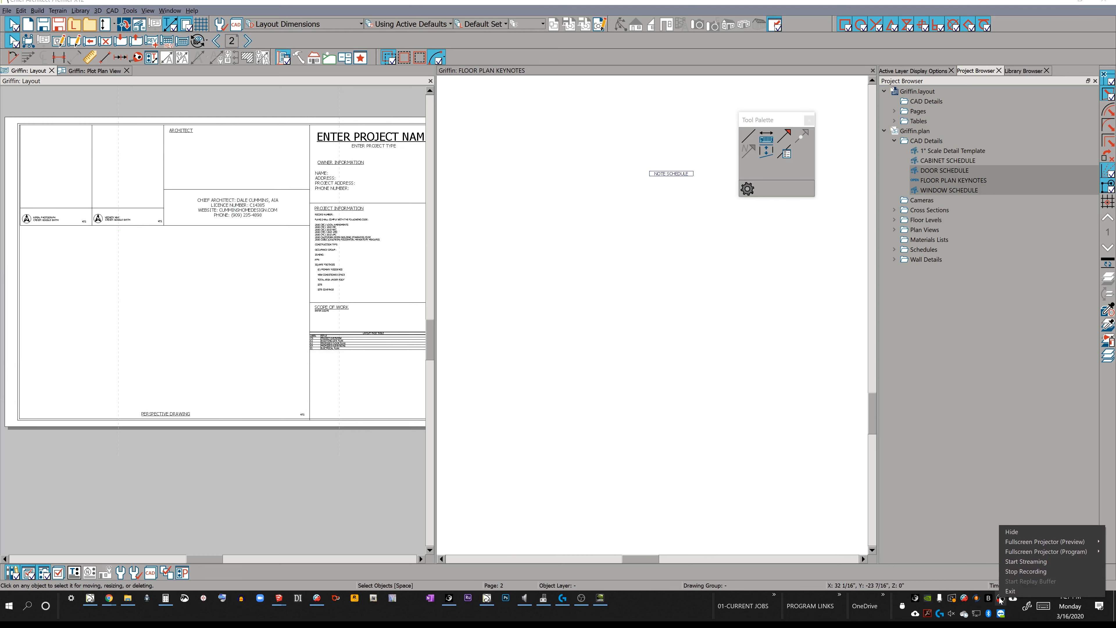